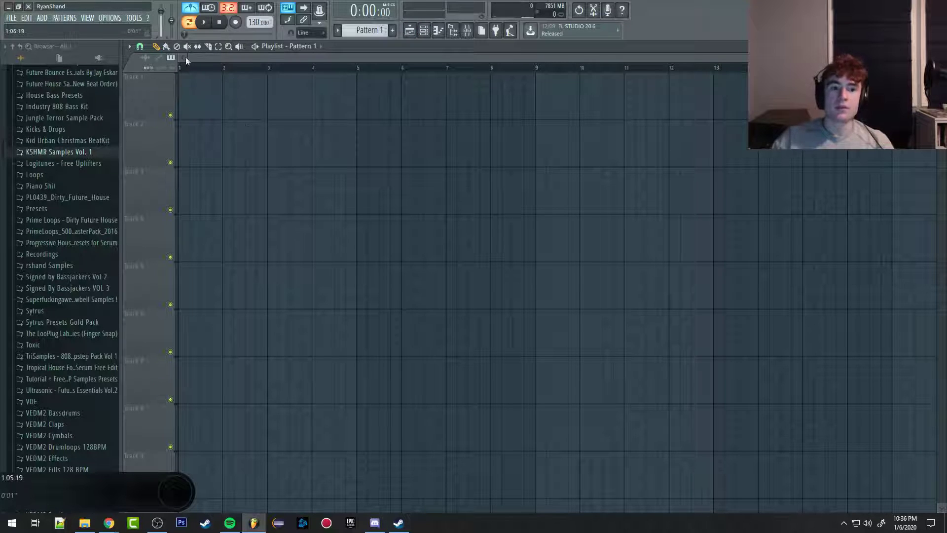
Step: Examine the sample folders in the browser, including the contents of the Other FL shit folder
click(231, 48)
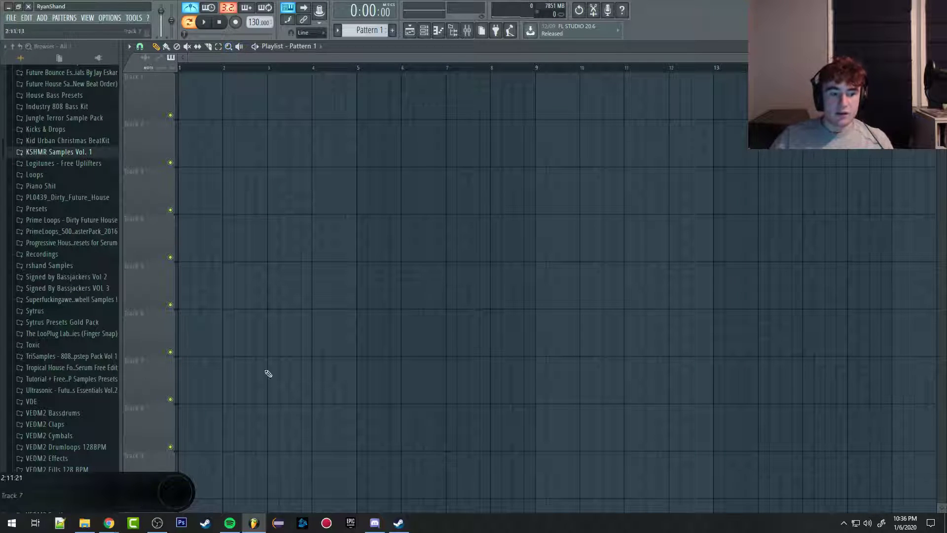
scroll(69, 316, up, 10)
scroll(70, 312, down, 5)
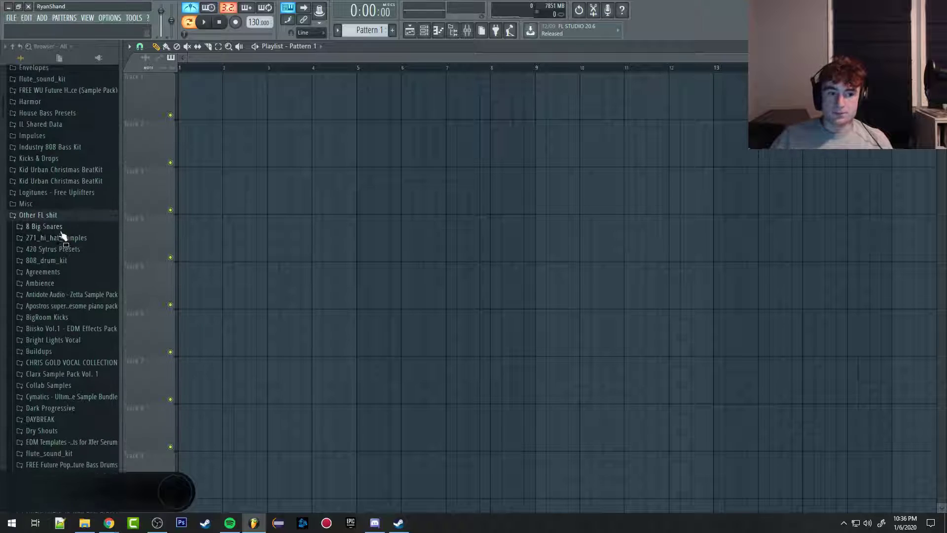
click(45, 216)
scroll(51, 281, up, 5)
scroll(58, 290, down, 8)
scroll(63, 287, up, 3)
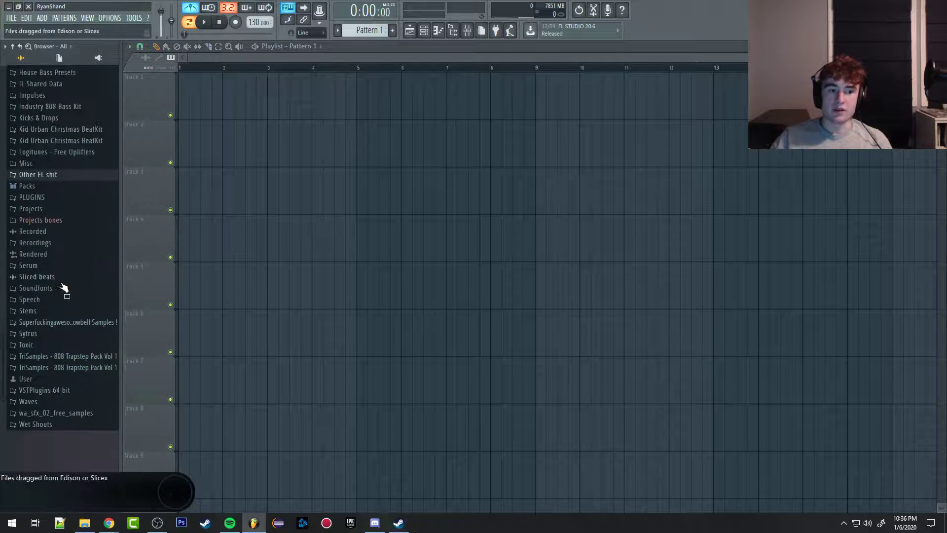
scroll(63, 288, up, 6)
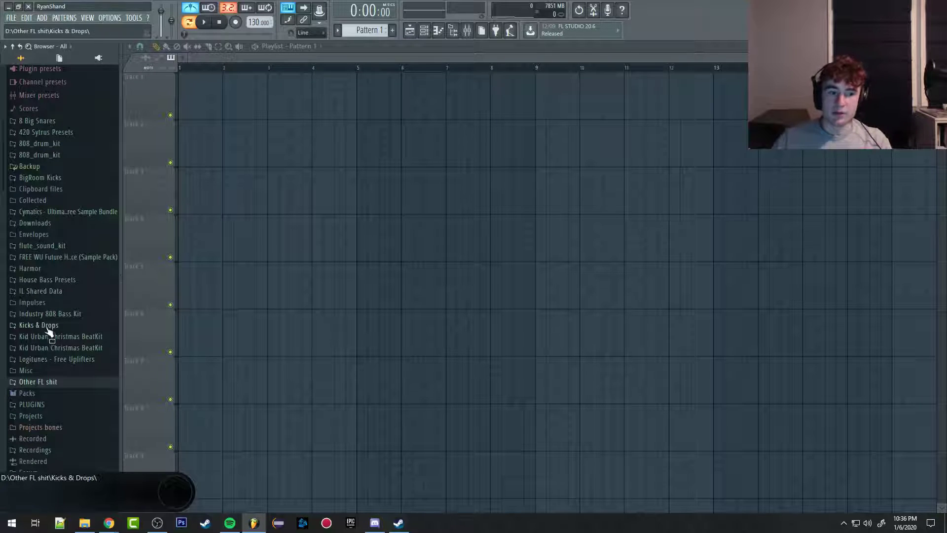
scroll(64, 330, down, 3)
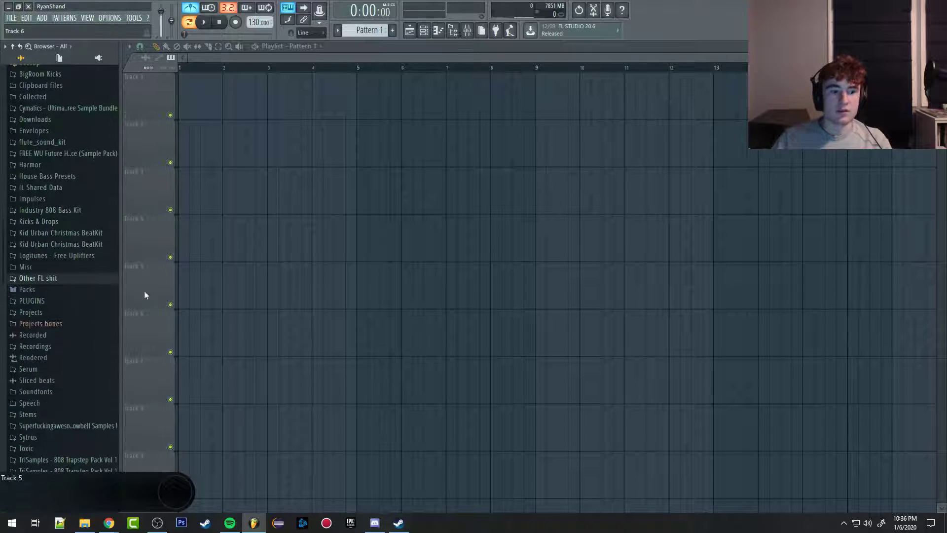
click(42, 281)
scroll(32, 288, up, 10)
scroll(21, 267, down, 9)
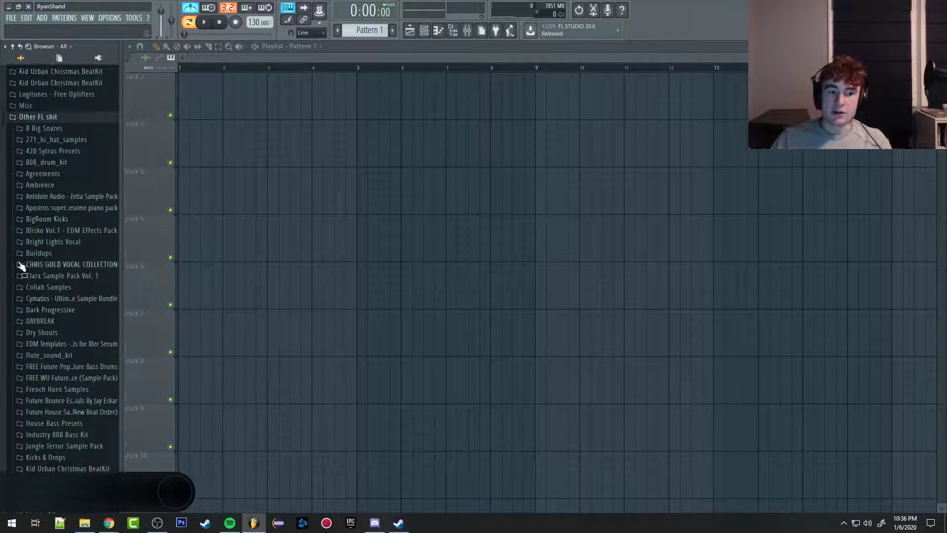
scroll(34, 327, up, 6)
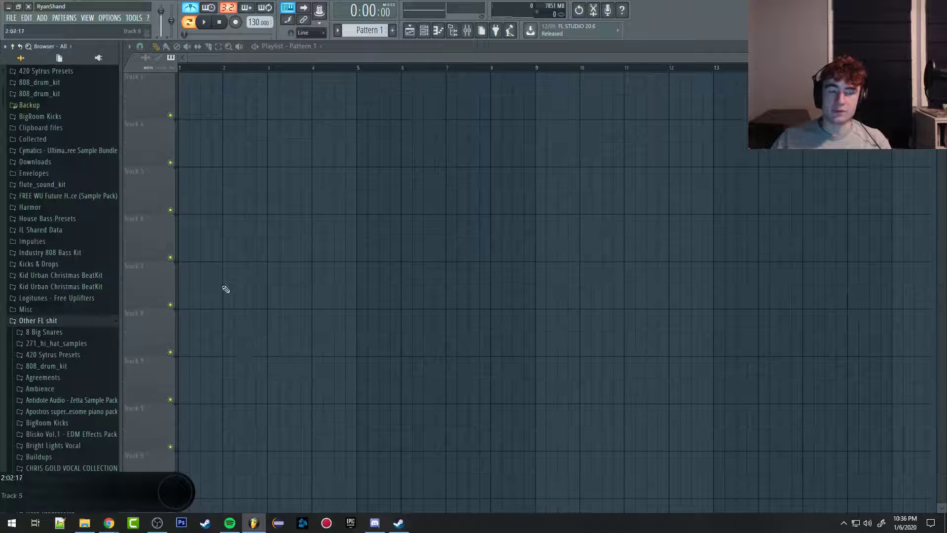
Step: View the file settings with the browser's extra search folders and external tools, and close them without adding anything
click(12, 18)
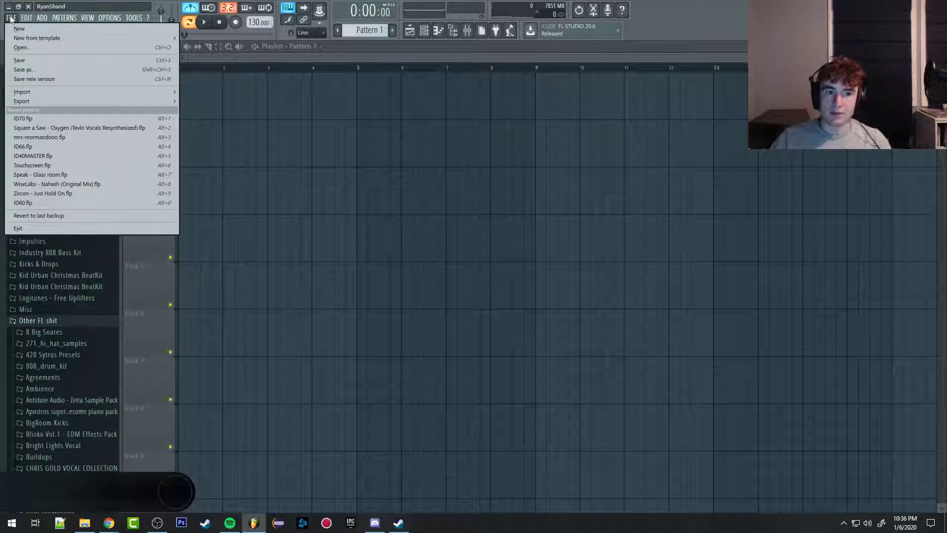
mouse_move(110, 19)
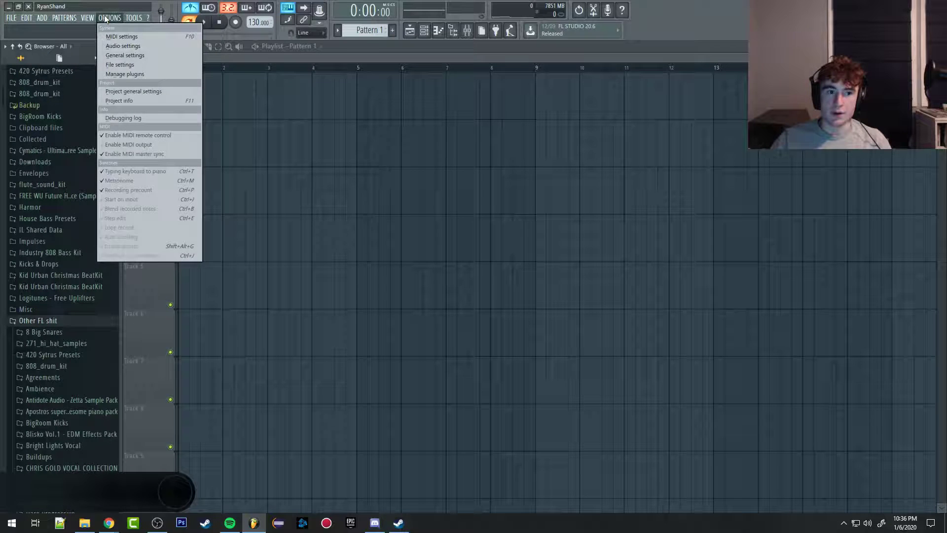
click(127, 66)
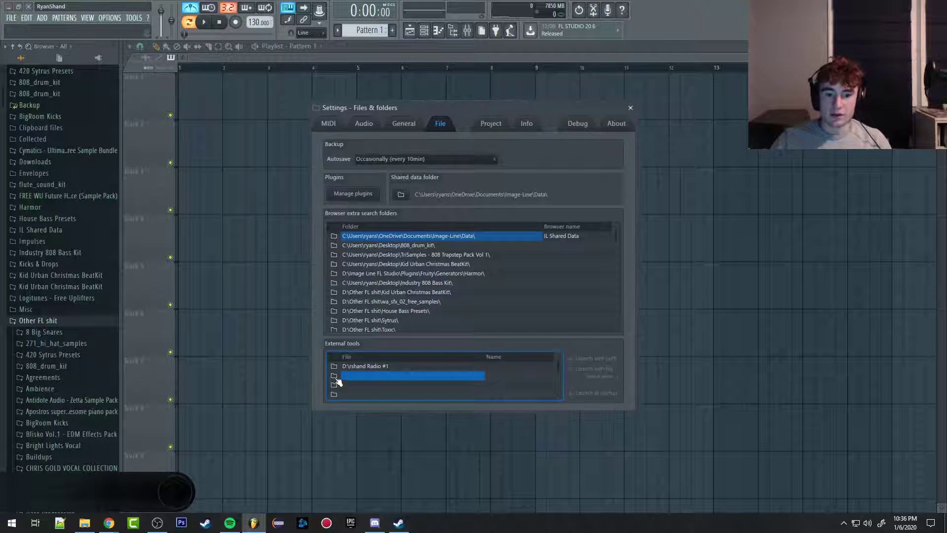
click(334, 376)
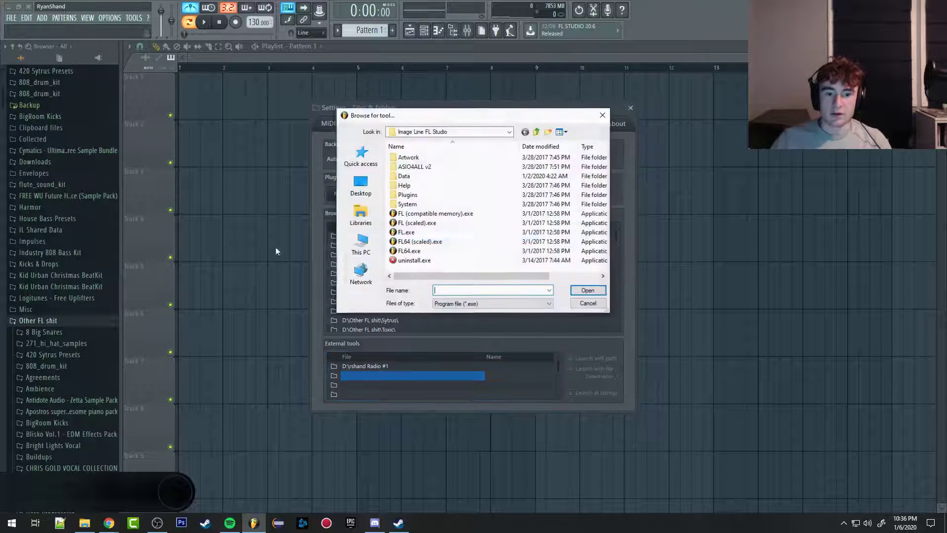
click(600, 115)
click(630, 107)
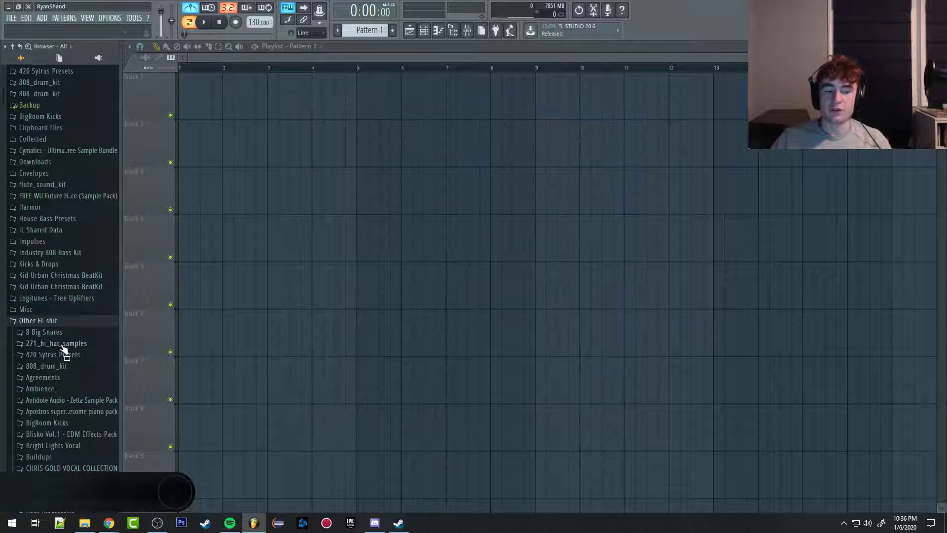
Step: Find VEDM2 Clap 026 in the VEDM2 Claps folder and place it at the start of Track 1
scroll(22, 377, down, 6)
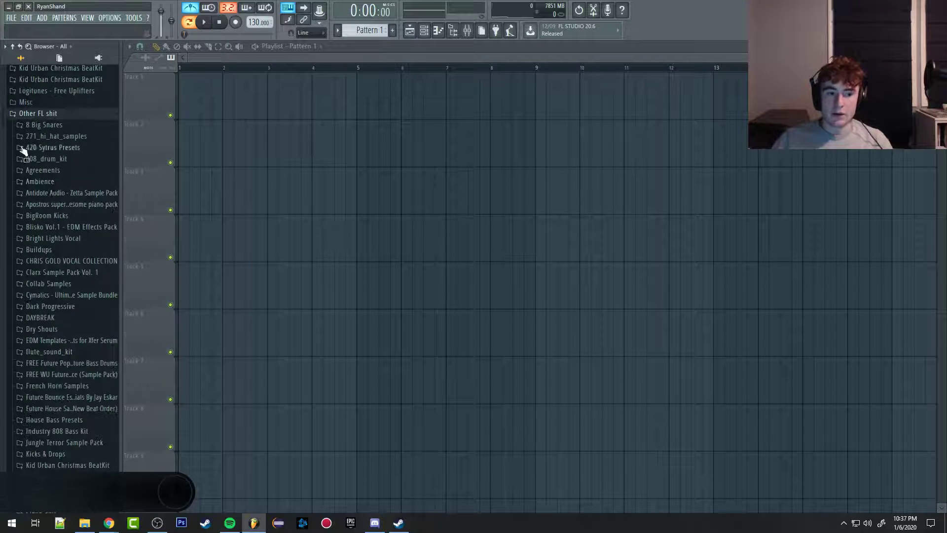
scroll(89, 280, down, 12)
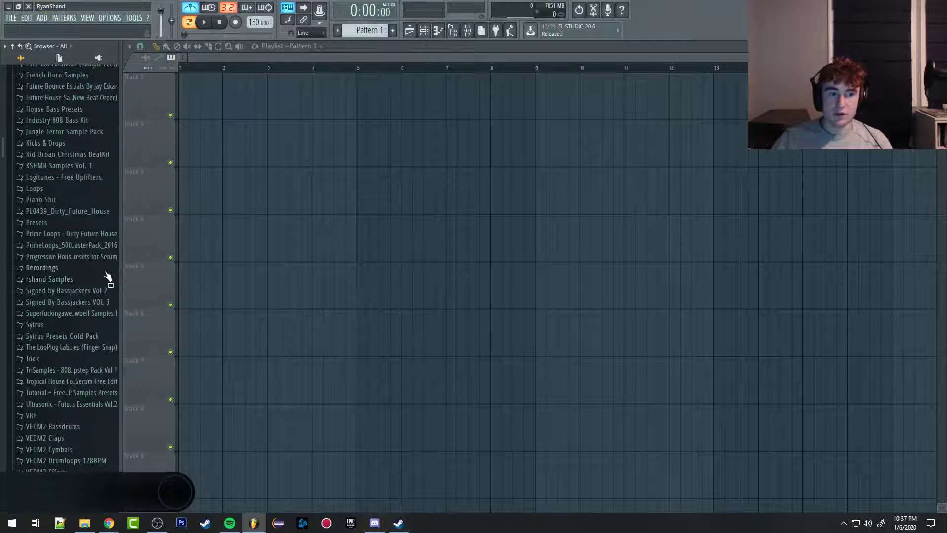
click(28, 312)
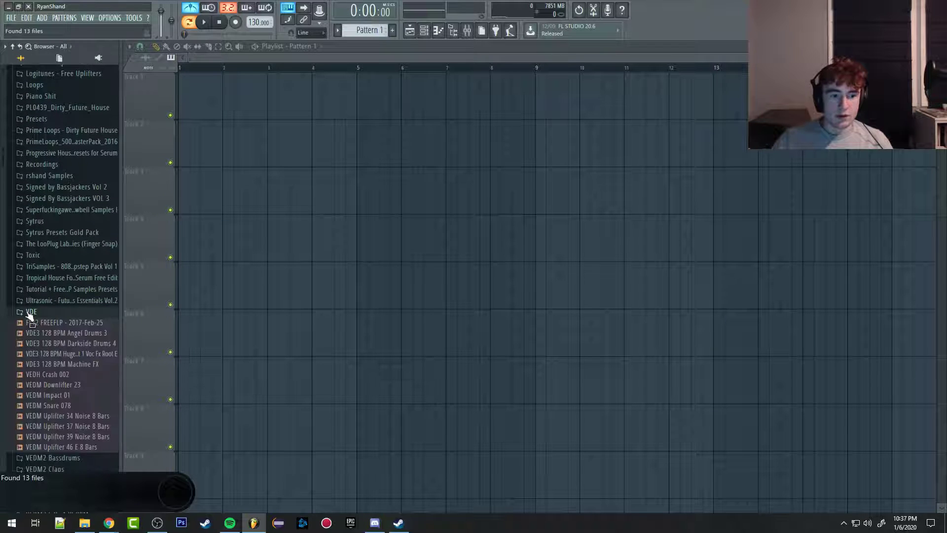
click(28, 313)
click(64, 336)
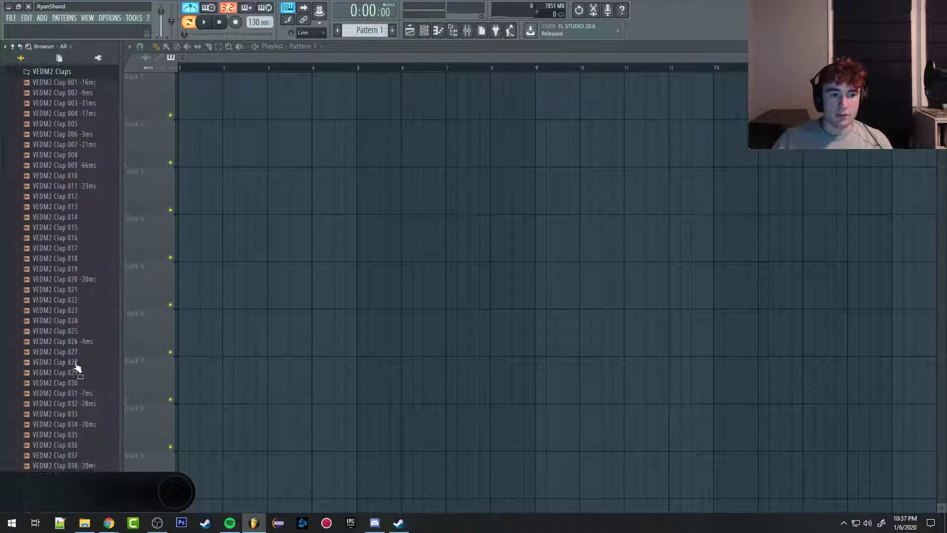
click(65, 341)
drag(67, 348, 177, 59)
Step: Add three more VEDM2 Clap 026 clips on beats 2, 3 and 4 of bar 1 on Track 1
scroll(277, 123, up, 3)
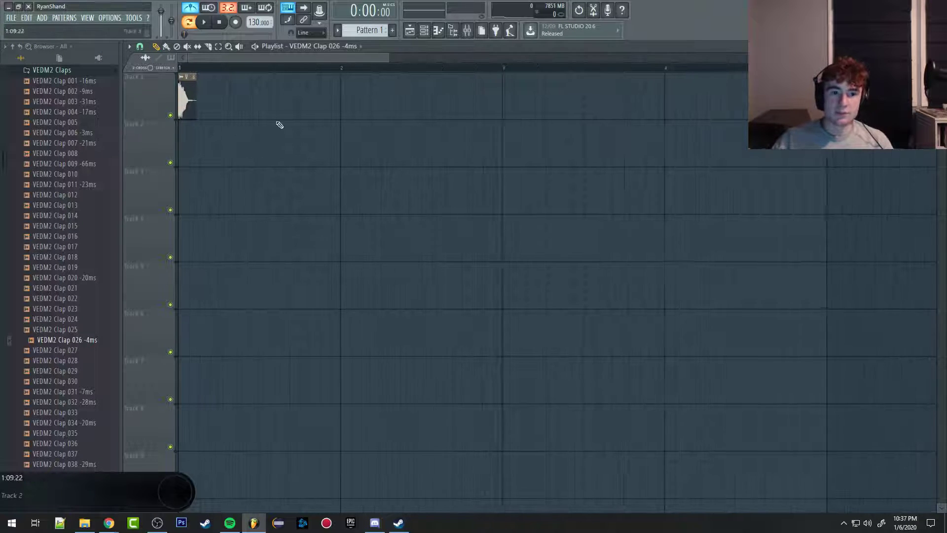
click(219, 111)
click(262, 113)
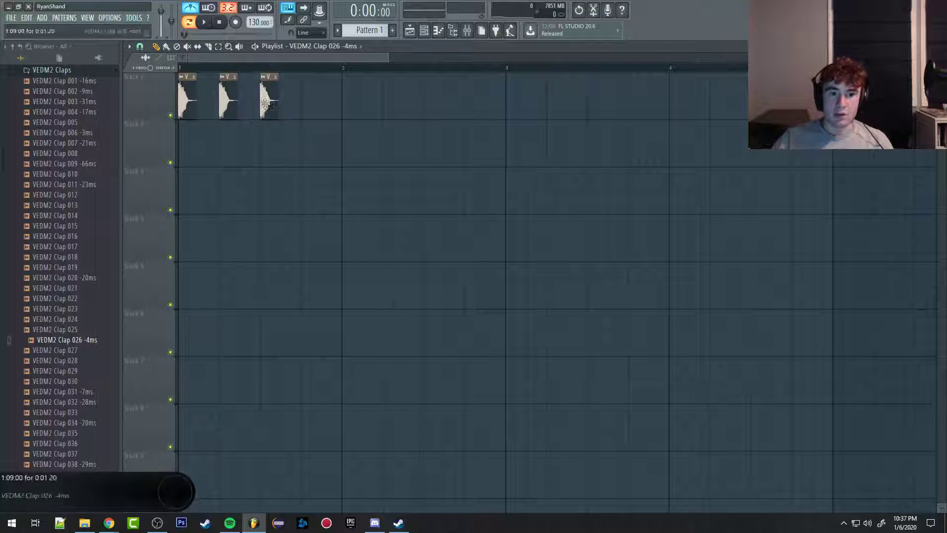
click(303, 111)
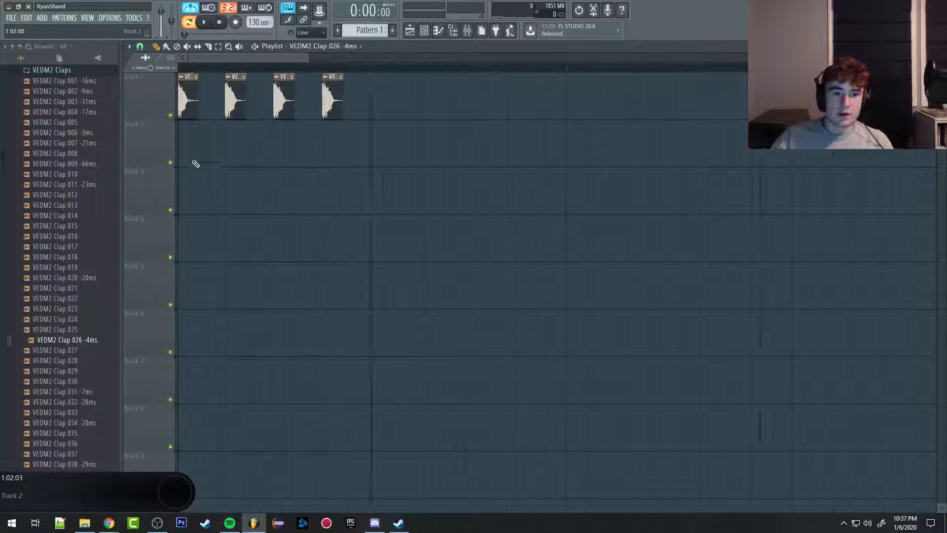
Step: Turn off the metronome and play back the four claps in the playlist
scroll(240, 60, up, 3)
click(256, 46)
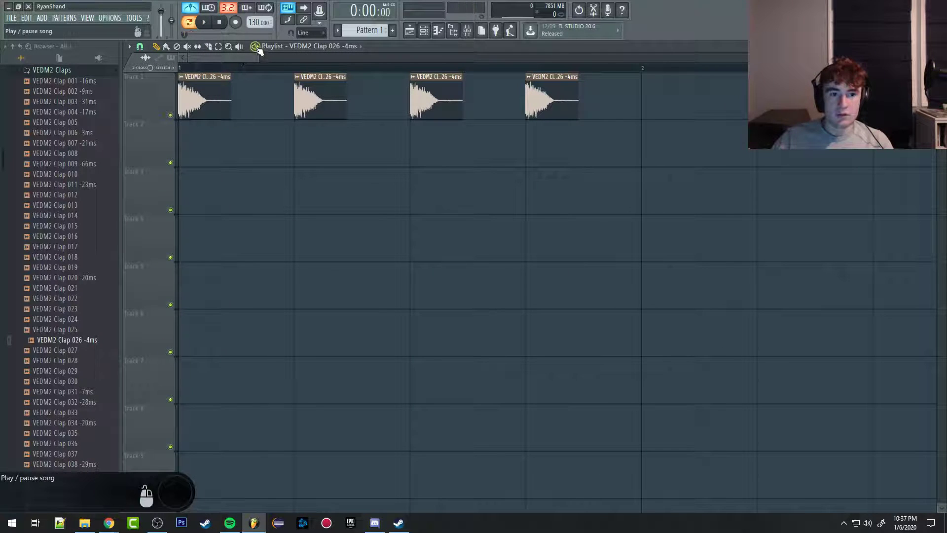
click(191, 8)
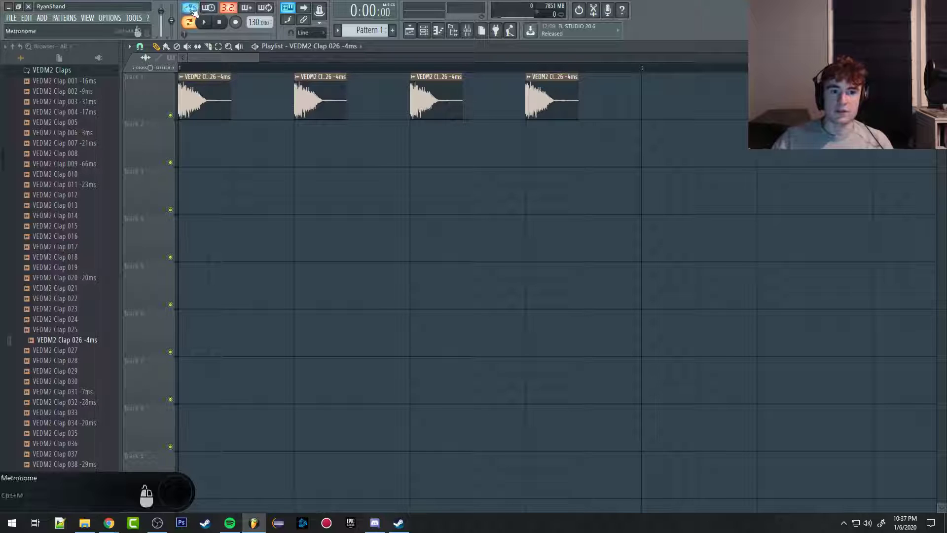
click(256, 47)
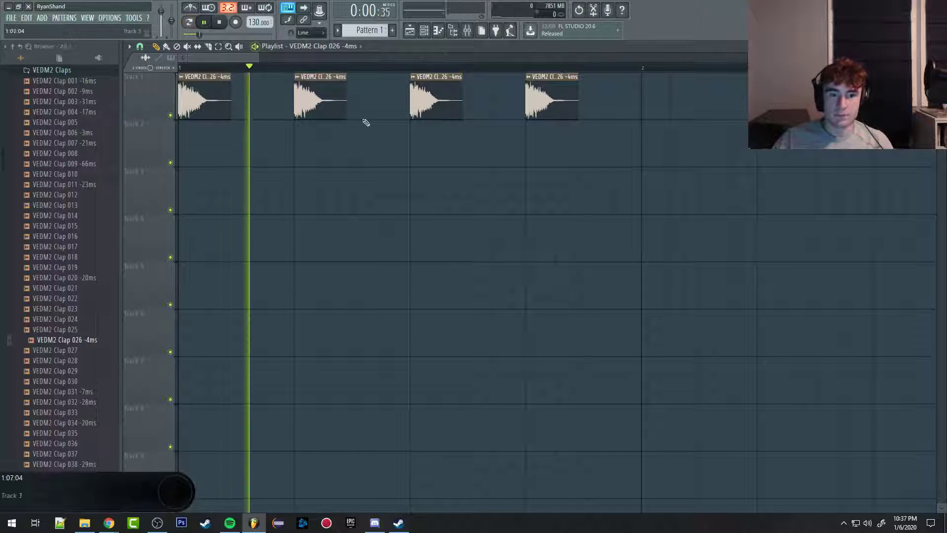
scroll(389, 188, down, 1)
scroll(407, 223, down, 1)
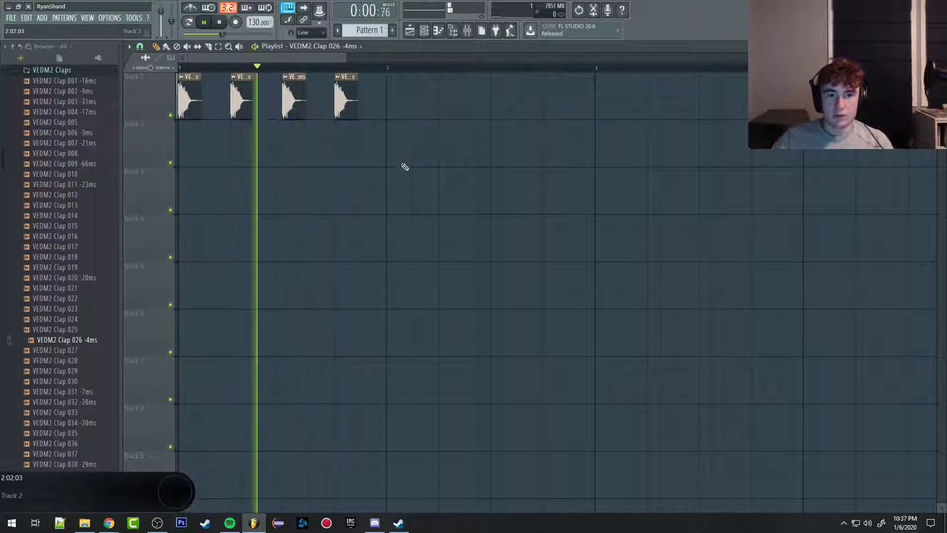
key(space)
Step: Duplicate the four claps on Track 1 into bar 2, and all eight claps into bars 3 and 4
scroll(301, 167, down, 1)
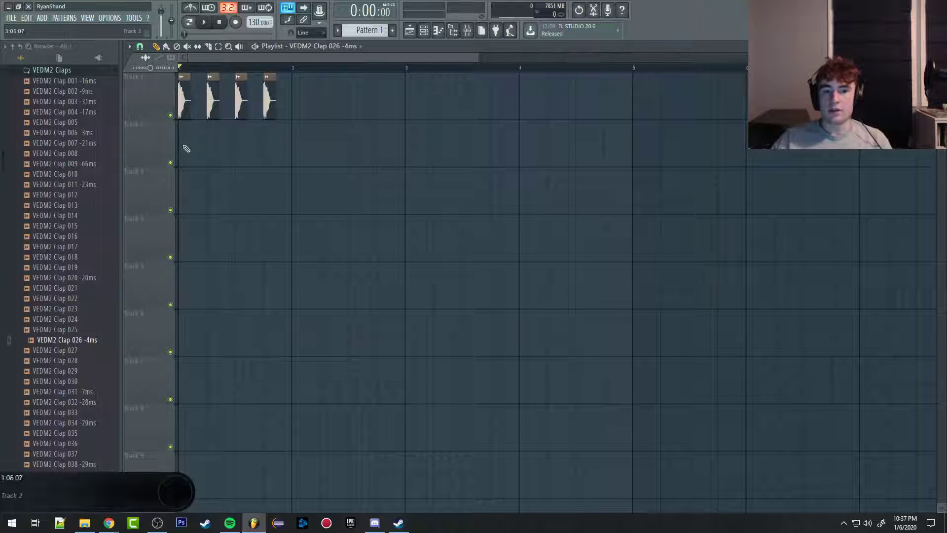
scroll(523, 246, down, 1)
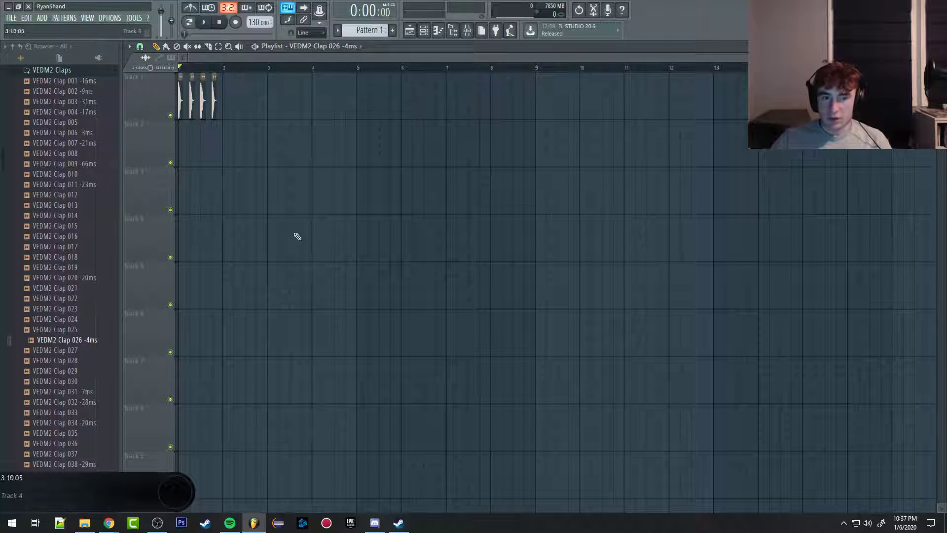
drag(321, 212, 179, 72)
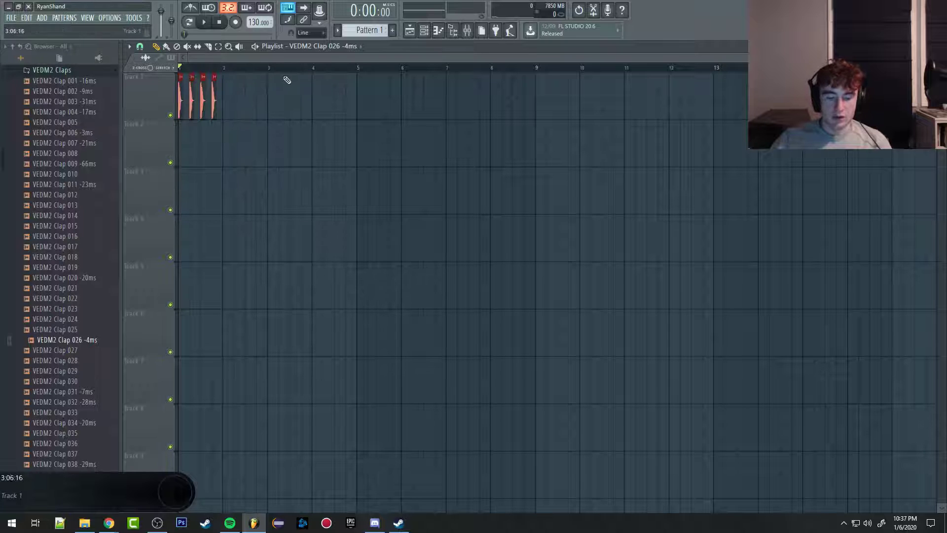
drag(178, 113, 221, 113)
scroll(226, 113, up, 4)
scroll(304, 190, down, 4)
drag(305, 191, 4, 89)
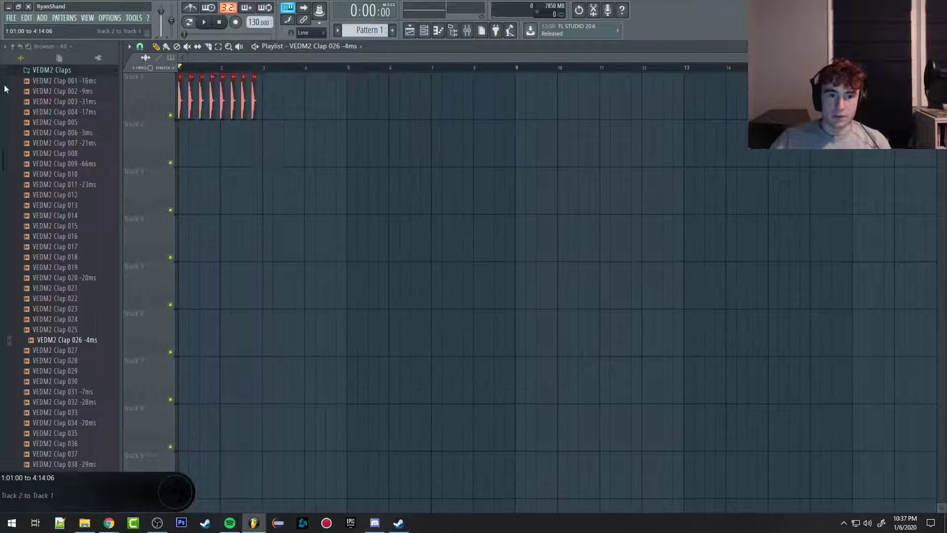
key(ctrl+b)
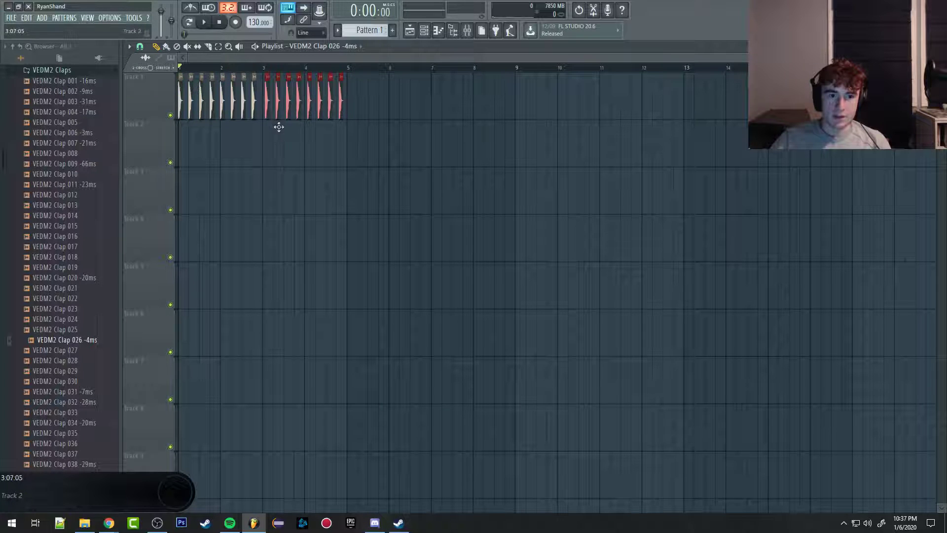
Step: Play back the four bars of claps on Track 1 and clear the clip selection
scroll(260, 133, up, 2)
scroll(260, 133, up, 3)
key(space)
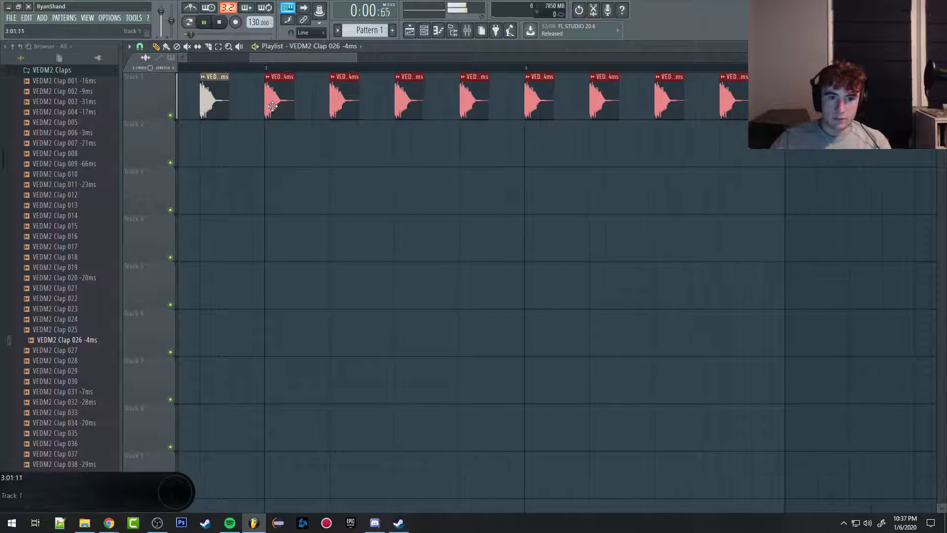
scroll(295, 184, down, 3)
scroll(295, 184, down, 3)
scroll(224, 186, up, 3)
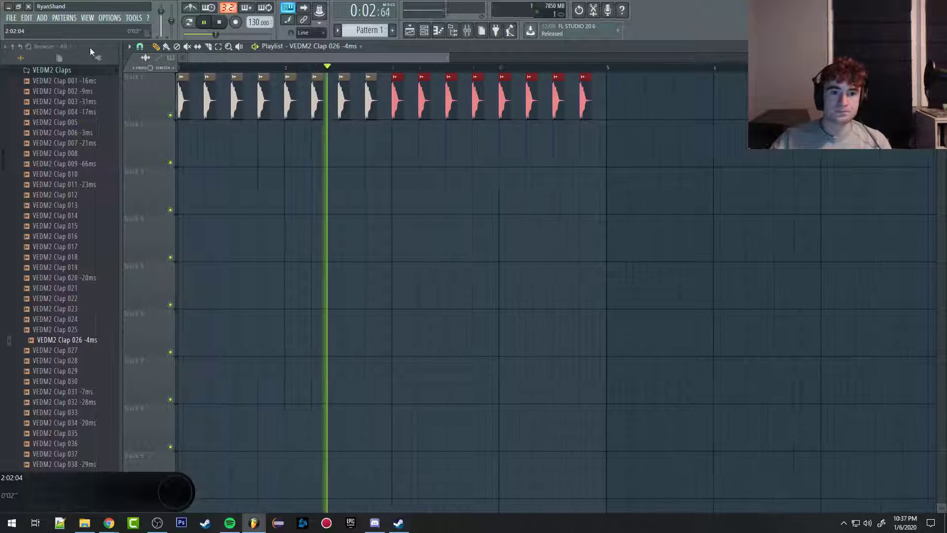
click(656, 182)
right_click(656, 184)
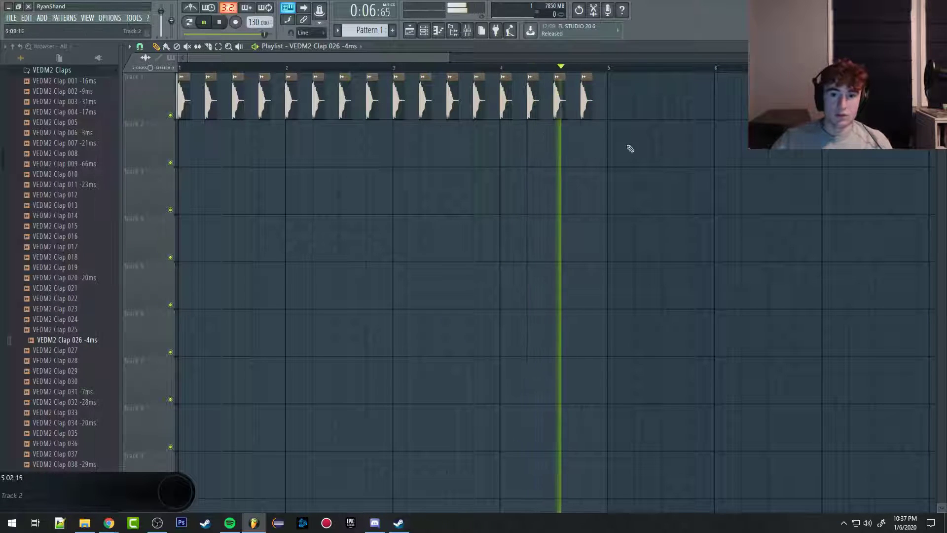
key(space)
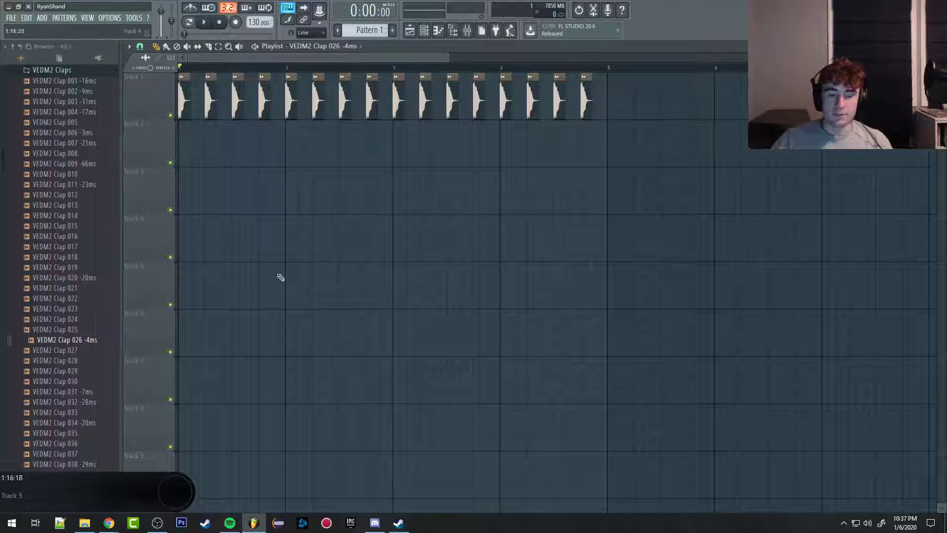
scroll(288, 360, up, 4)
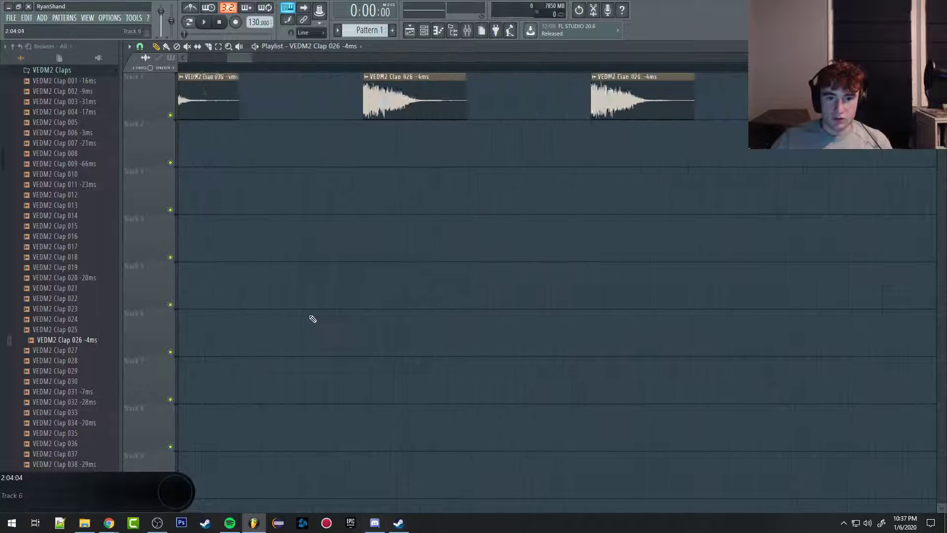
scroll(310, 355, down, 6)
scroll(327, 360, up, 1)
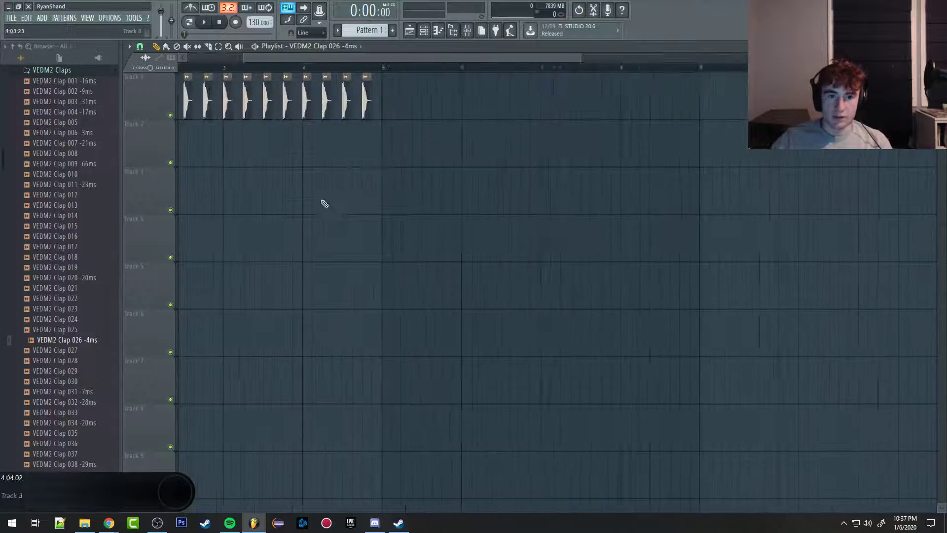
scroll(330, 295, up, 2)
scroll(330, 295, up, 4)
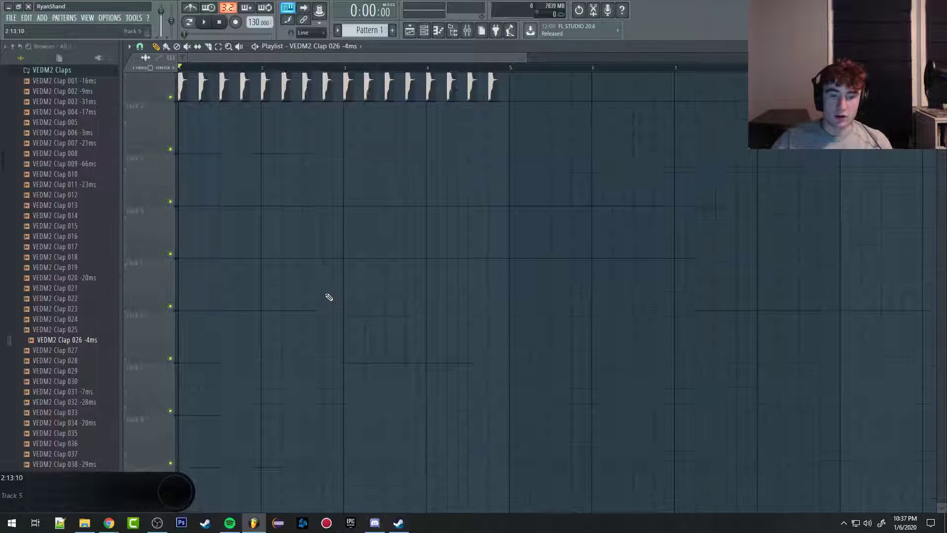
Step: Look over the playlist's tracks and the empty piano roll of VEDM2 Clap 026, and return to the playlist
scroll(315, 270, down, 5)
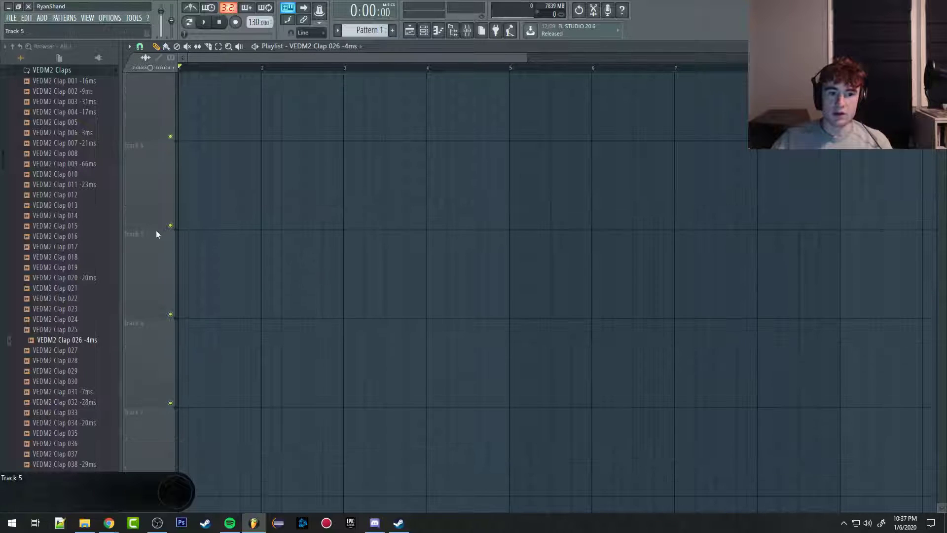
scroll(293, 244, down, 3)
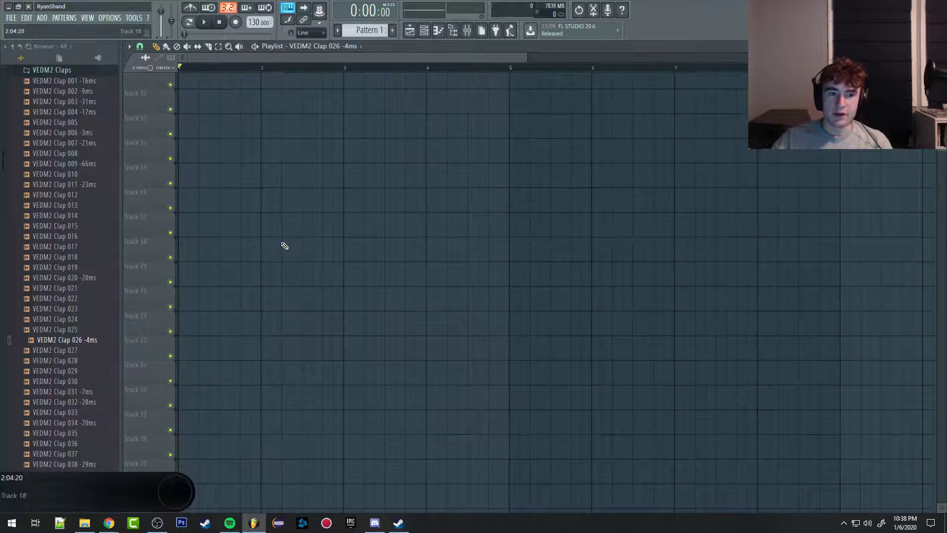
scroll(279, 236, up, 3)
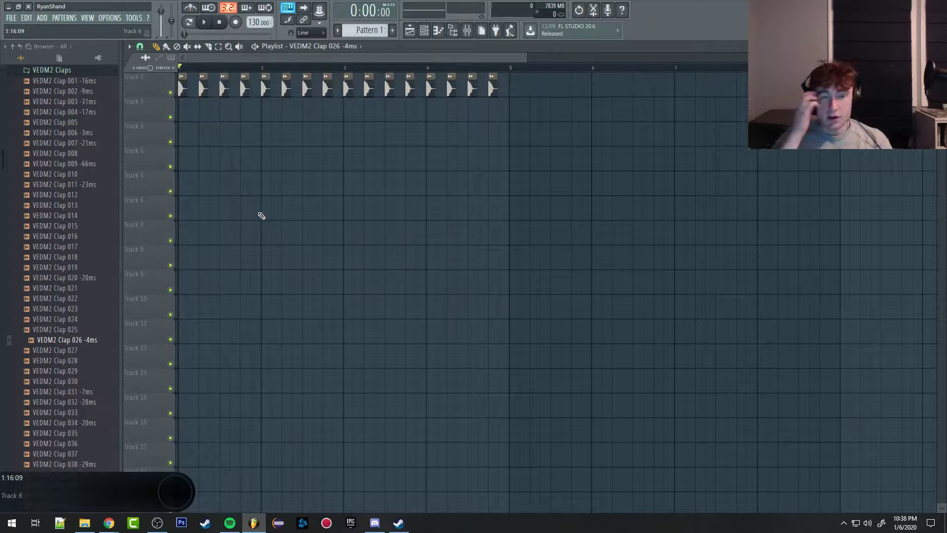
click(438, 31)
scroll(305, 222, up, 5)
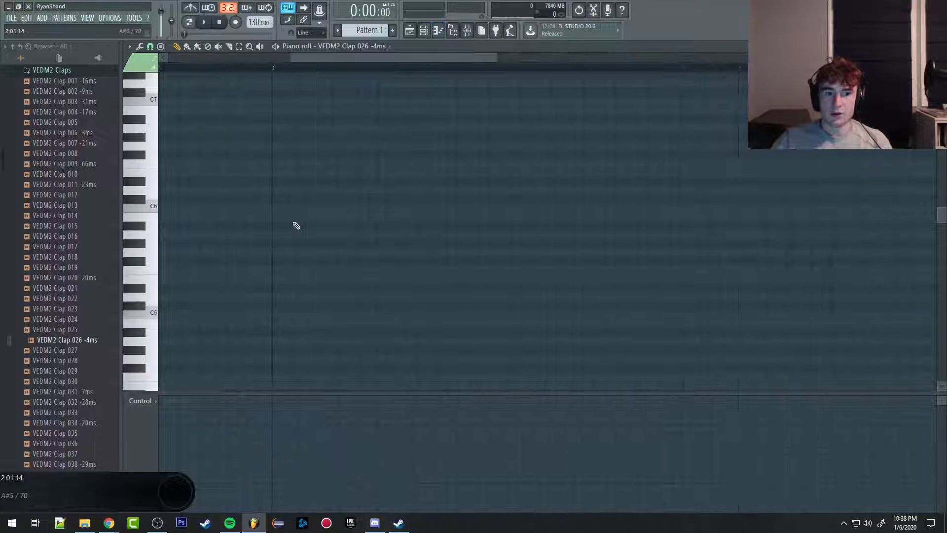
scroll(294, 231, down, 5)
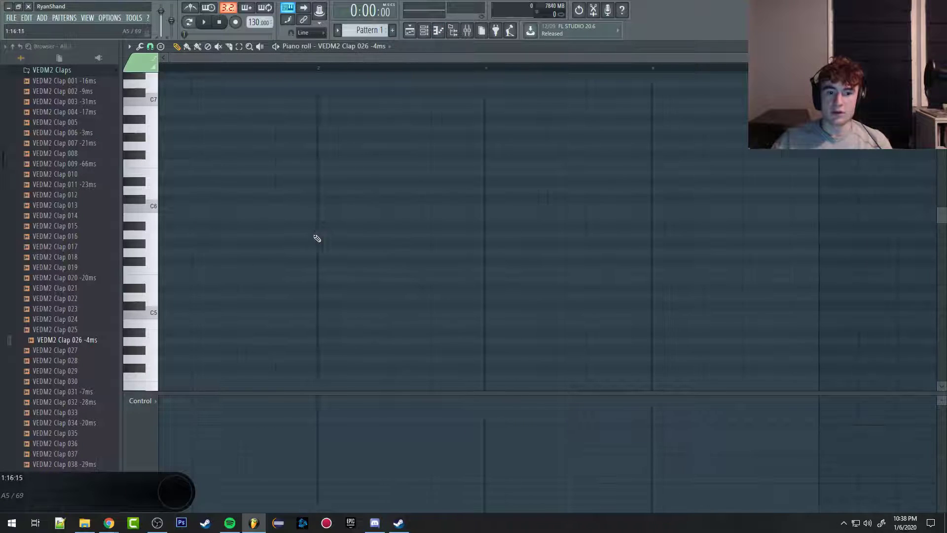
click(410, 30)
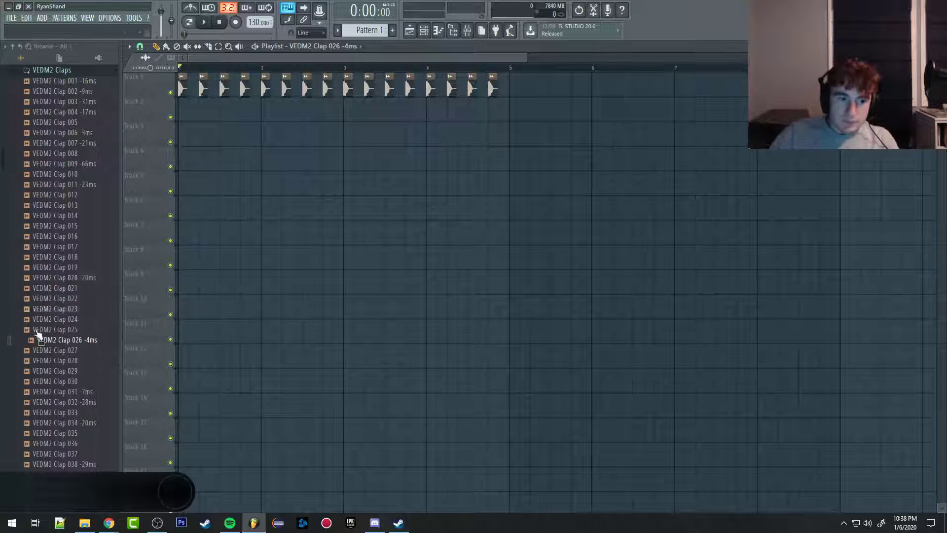
Step: Collapse the VEDM2 Claps folder in the browser and return the playlist's playback position to the start
scroll(39, 335, up, 10)
click(44, 369)
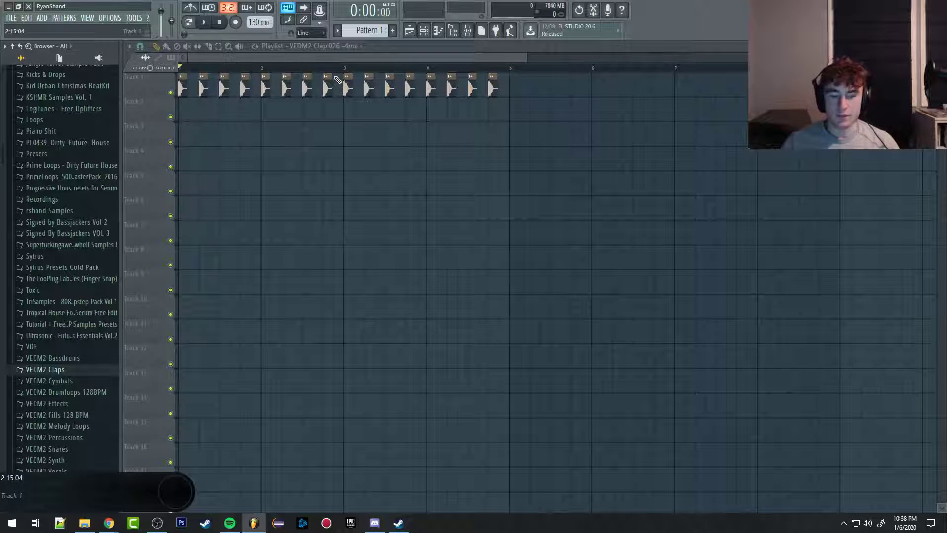
scroll(250, 233, up, 3)
click(222, 67)
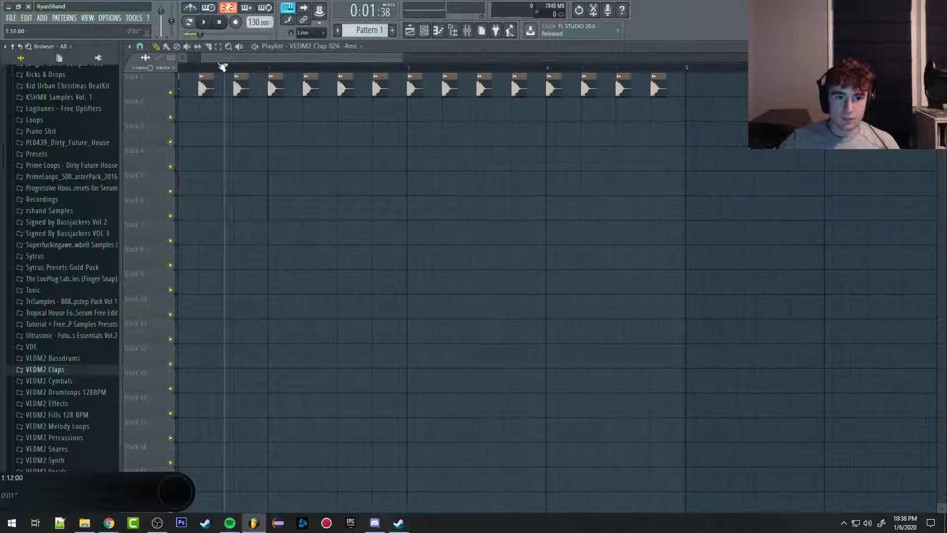
key(space)
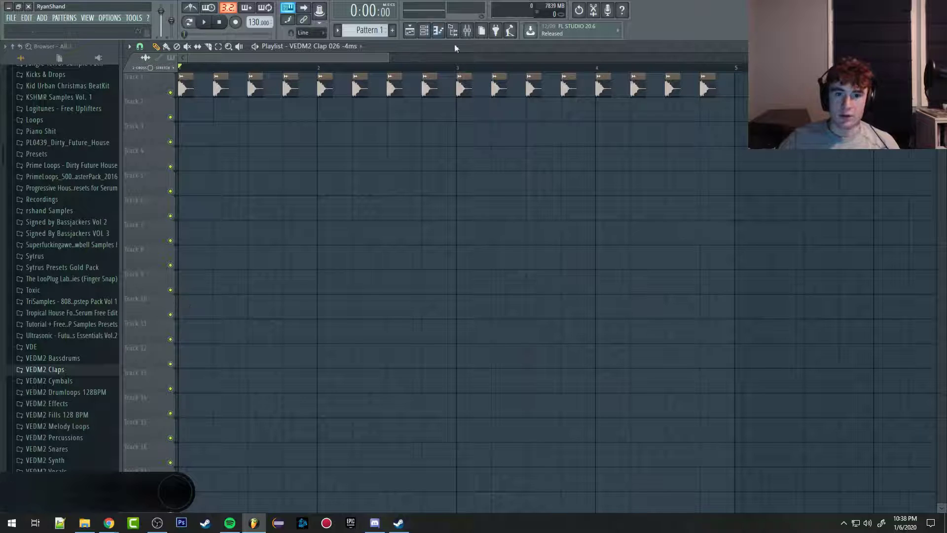
Step: Open the channel rack, show all channels instead of only audio ones, and move the rack slightly higher over the playlist
click(425, 31)
click(305, 246)
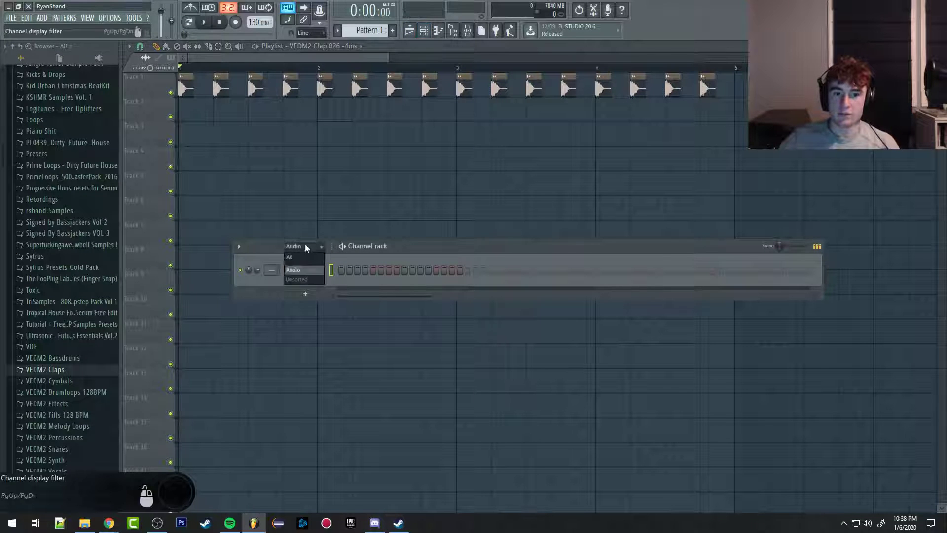
click(291, 258)
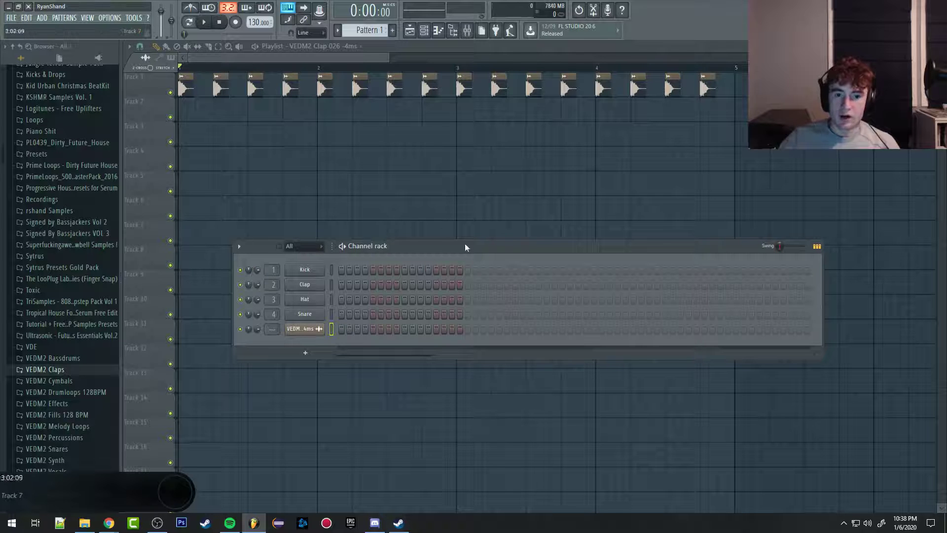
drag(466, 247, 485, 217)
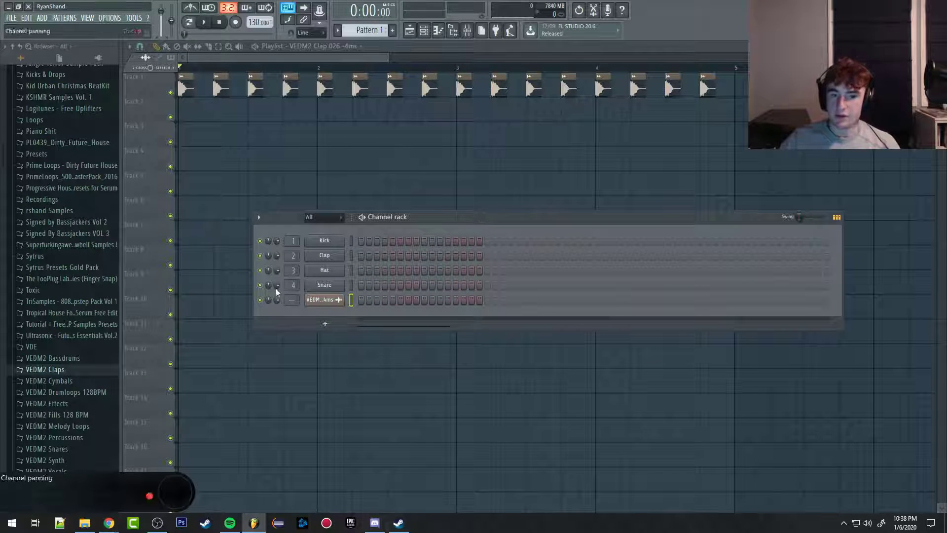
click(329, 325)
click(333, 322)
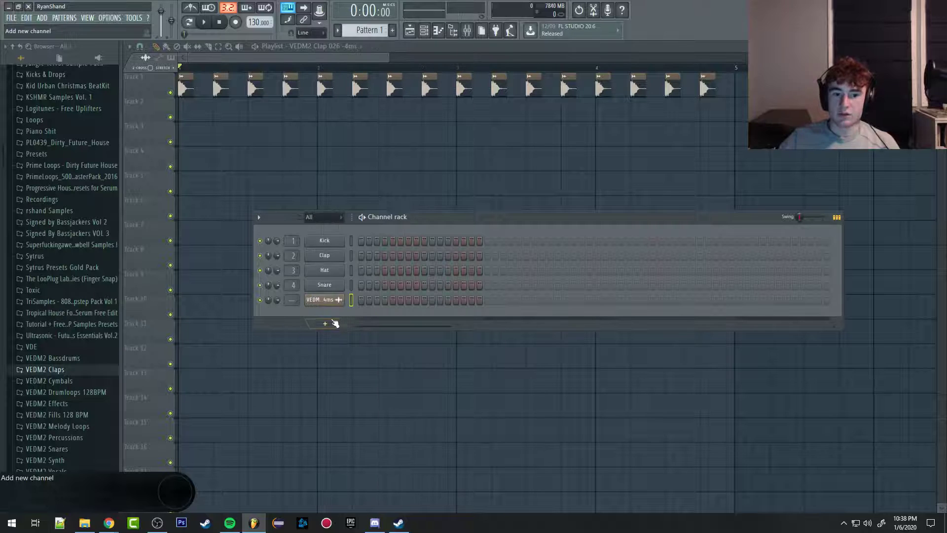
right_click(320, 246)
click(267, 301)
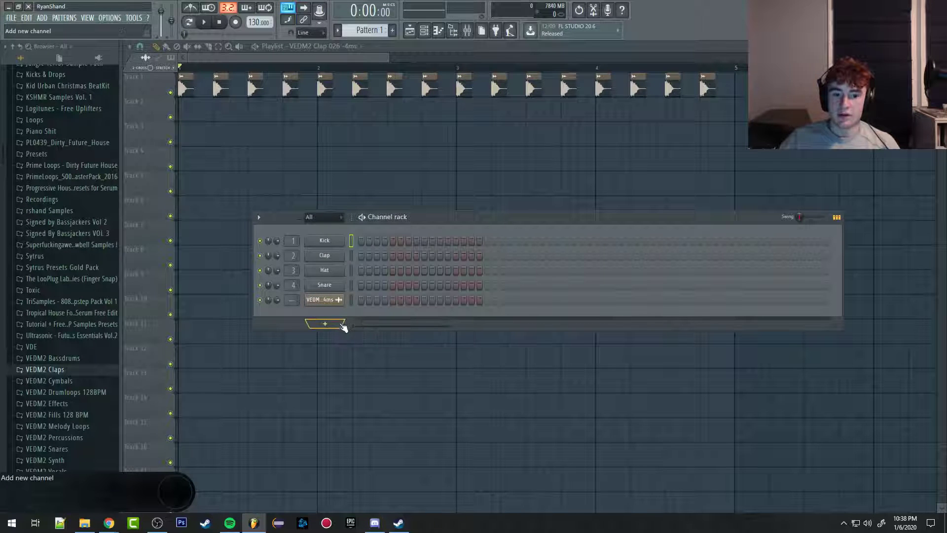
Step: Add an FL Keys channel to the channel rack and close its plugin window
click(335, 325)
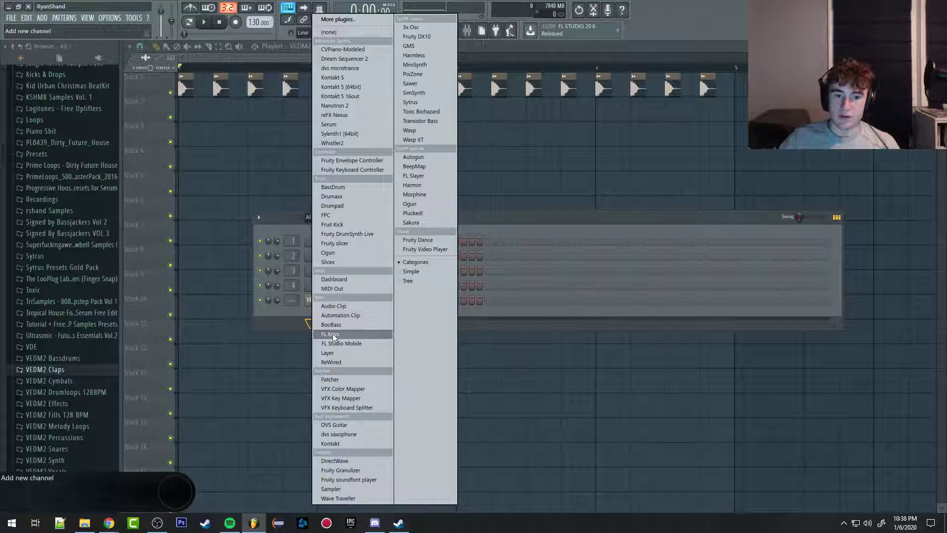
click(332, 335)
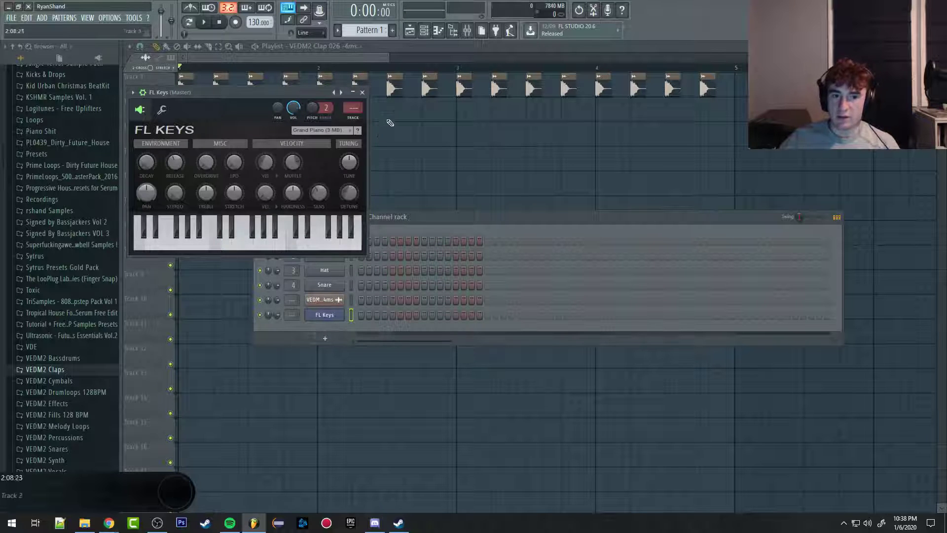
click(363, 93)
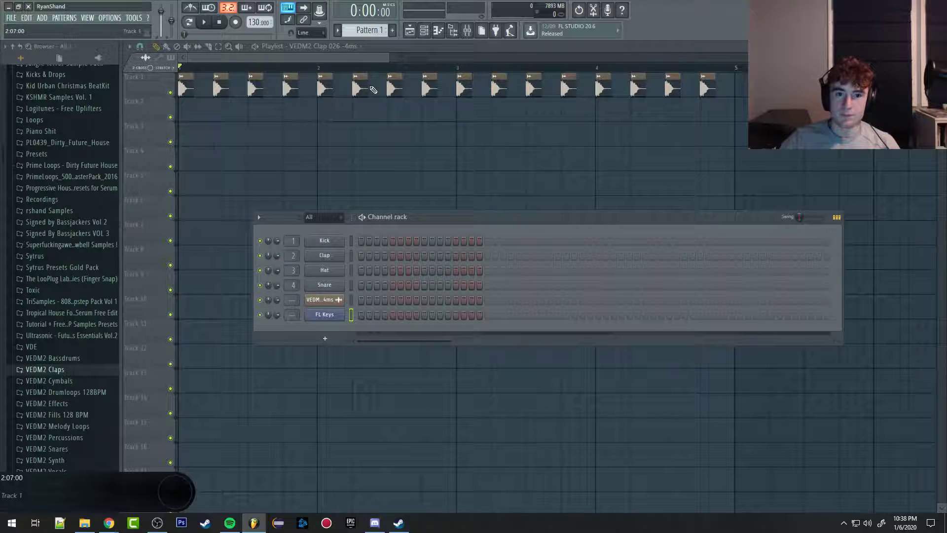
Step: Draw eight consecutive one-step notes from beat 1 in FL Keys' piano roll: A5, B5, C#6, D6, E6, F#6, G#6 and A6
click(440, 31)
mouse_move(161, 252)
mouse_down()
mouse_move(160, 207)
mouse_move(160, 242)
mouse_move(168, 238)
mouse_up()
click(173, 216)
click(181, 198)
click(190, 179)
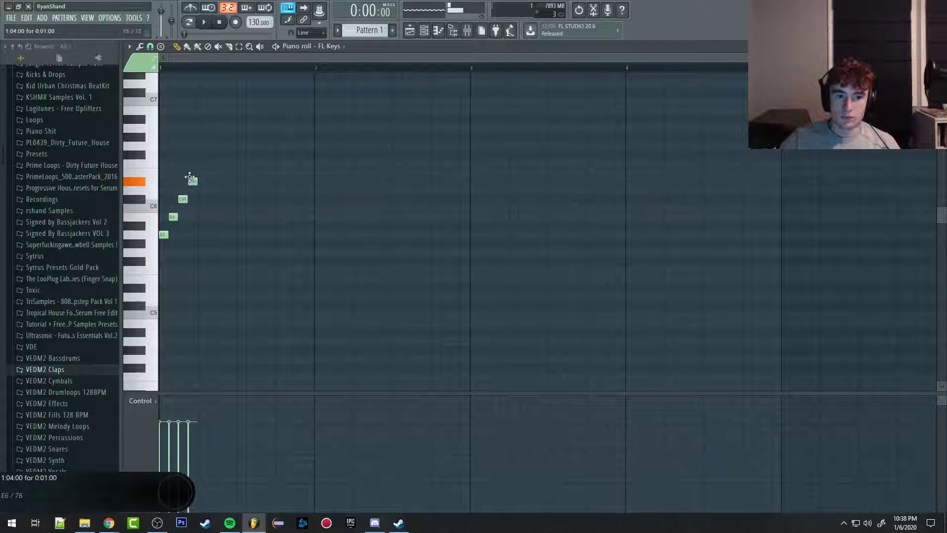
mouse_move(190, 176)
mouse_down()
mouse_move(200, 163)
mouse_move(201, 176)
mouse_up()
click(212, 154)
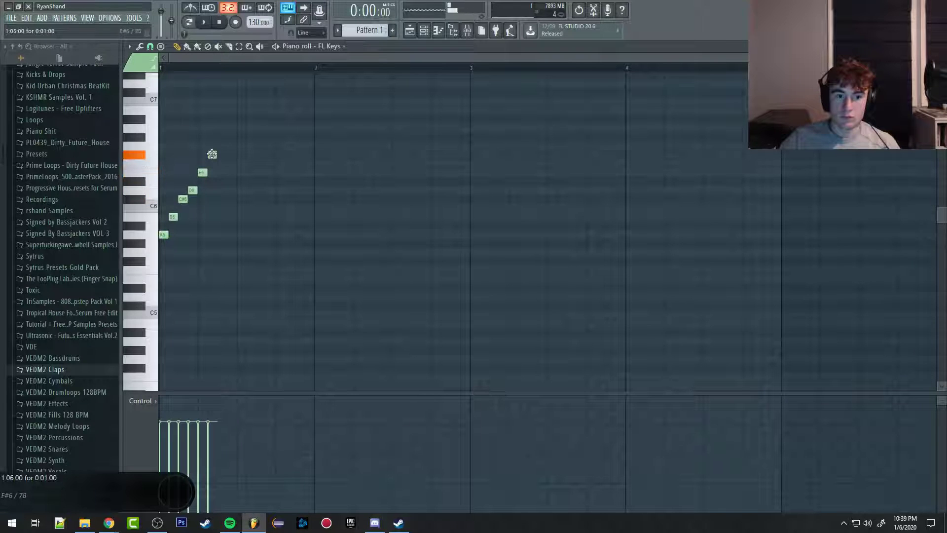
click(222, 137)
click(232, 128)
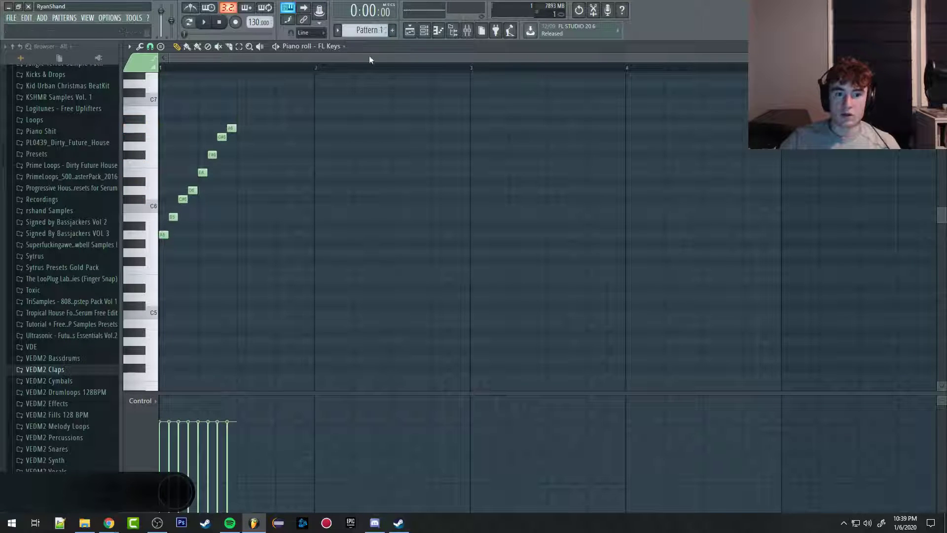
Step: Place a Pattern 1 clip at the start of Track 2 in the playlist and shorten it to two beats
click(412, 29)
click(233, 230)
right_click(238, 234)
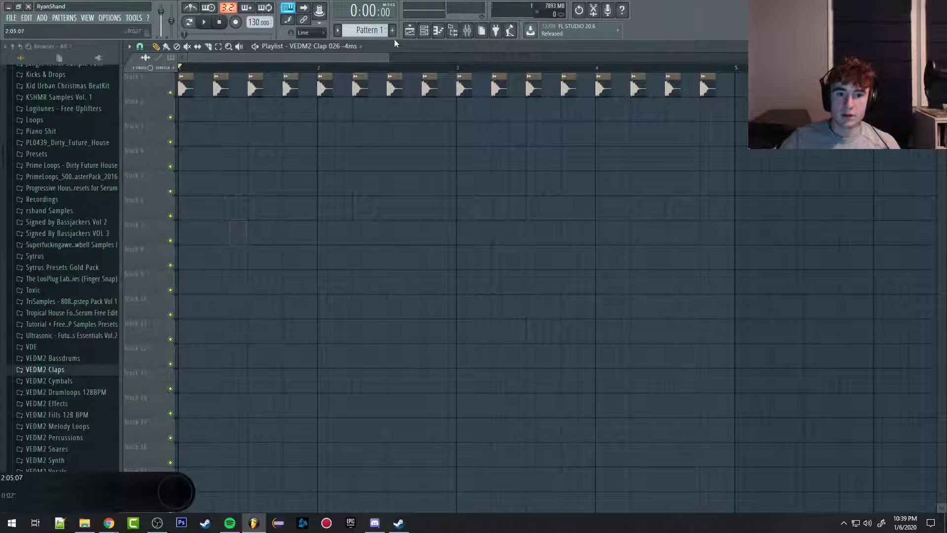
scroll(362, 32, up, 1)
click(280, 127)
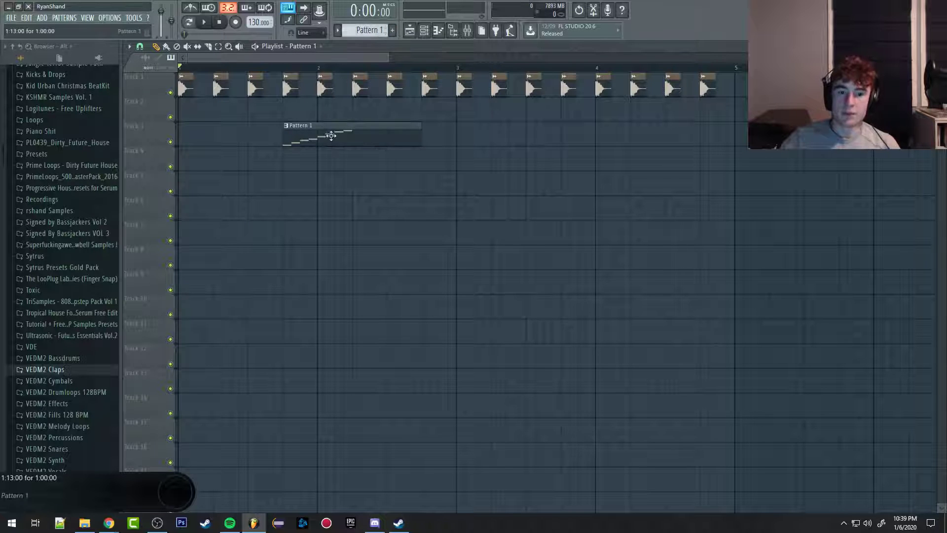
drag(331, 136, 108, 111)
drag(315, 114, 248, 114)
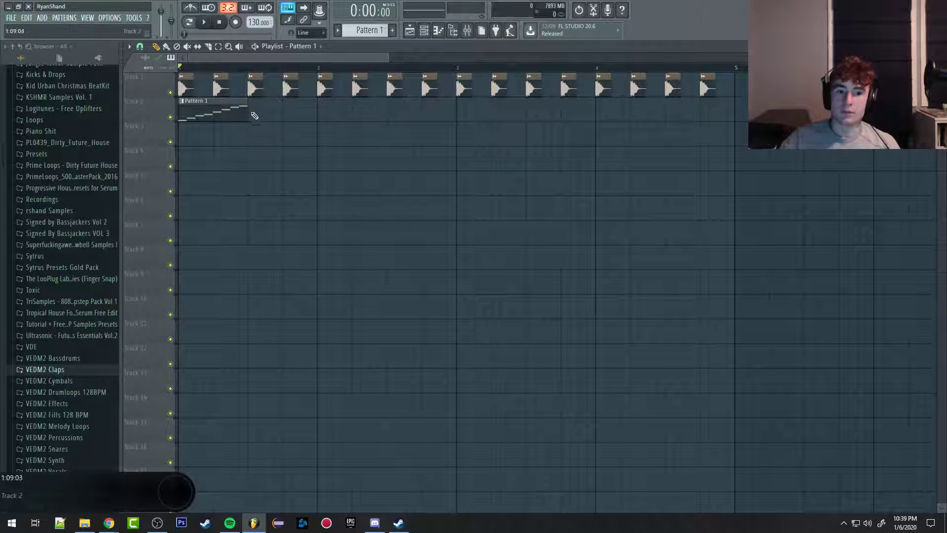
Step: Repeat the two-beat Pattern 1 clip back to back along Track 2, painting past the end of bar 4
click(254, 114)
click(321, 115)
click(392, 112)
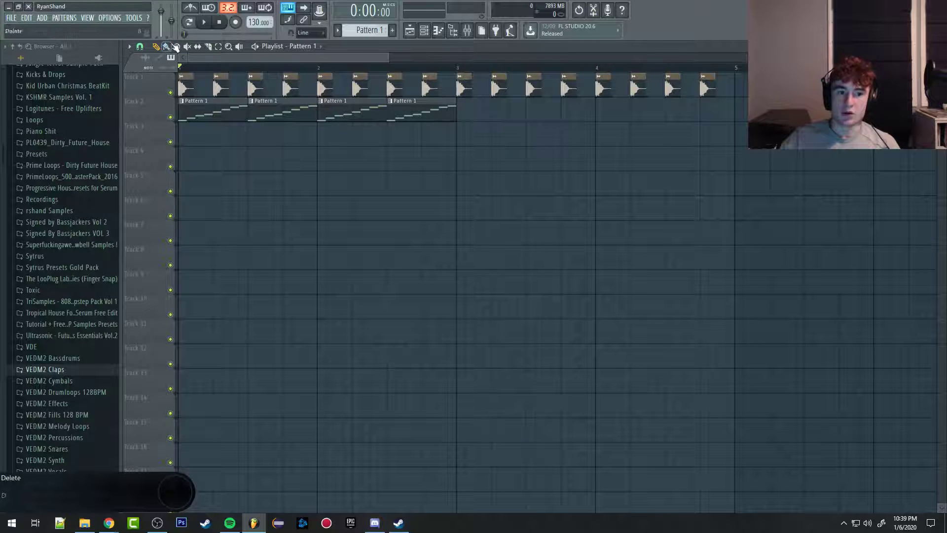
mouse_move(464, 117)
mouse_down()
mouse_move(730, 117)
mouse_move(765, 158)
mouse_move(776, 192)
mouse_up()
Step: Delete the extra Pattern 1 clips on Track 2 beyond the end of bar 4
scroll(770, 192, down, 3)
key(super)
scroll(637, 197, up, 3)
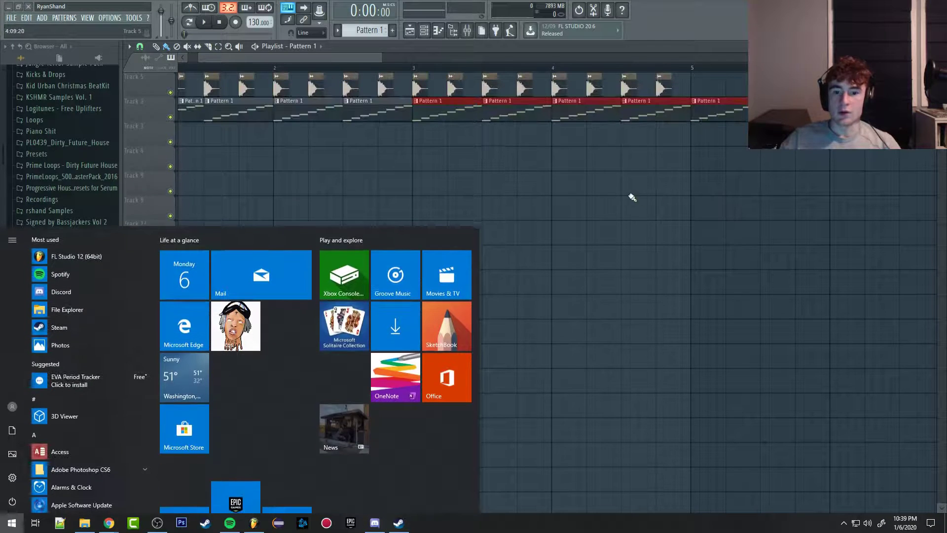
key(super)
scroll(661, 176, down, 3)
right_click(511, 116)
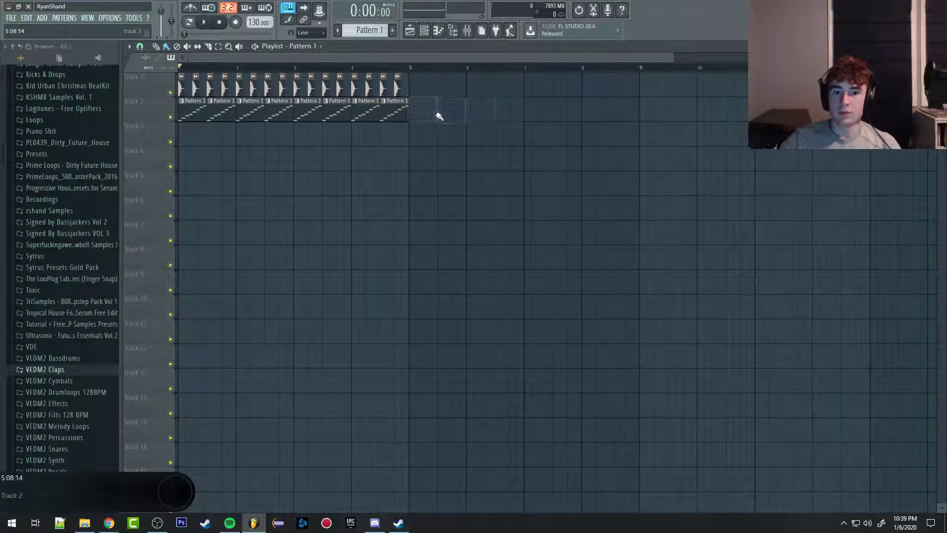
Step: Play back the claps together with the FL Keys pattern in the playlist, and stop playback
key(space)
scroll(186, 228, up, 3)
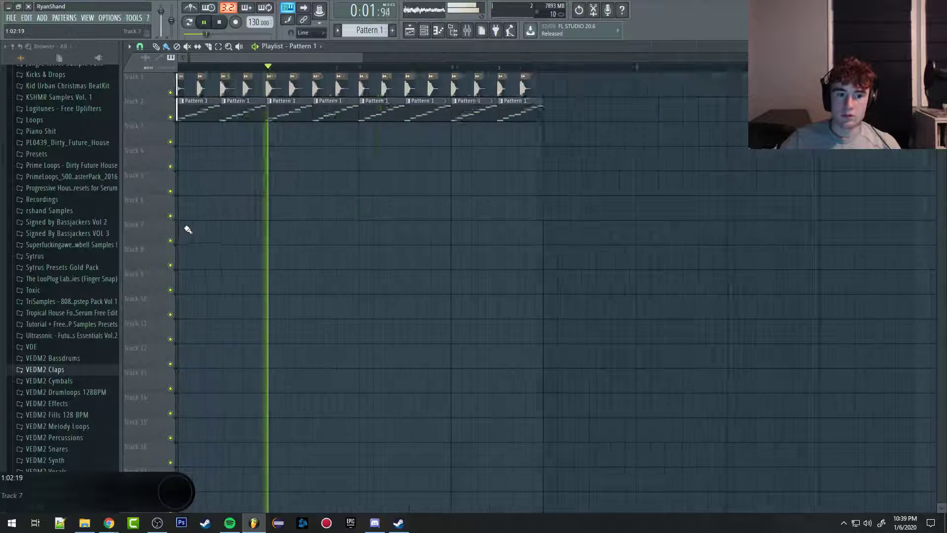
scroll(222, 226, down, 3)
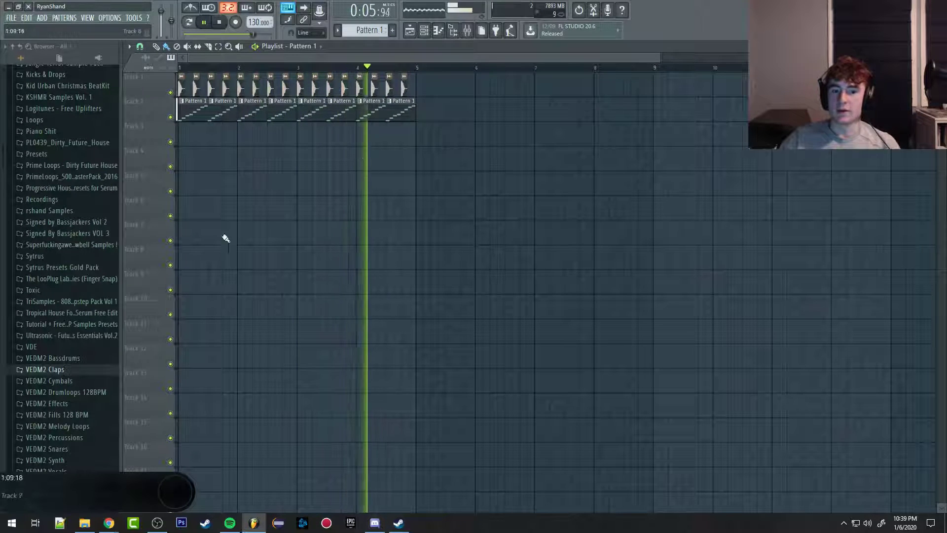
key(space)
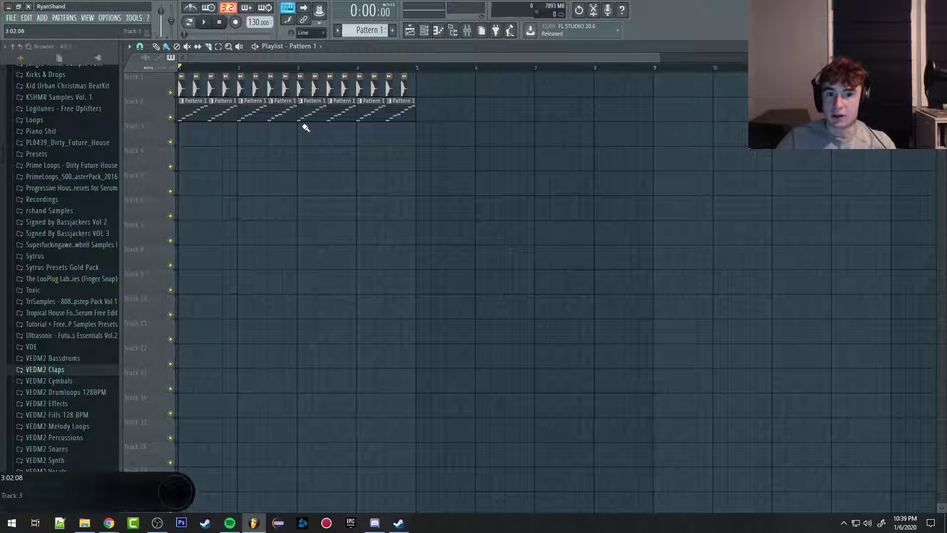
Step: Add a Serum channel to the channel rack and close its plugin window
click(439, 30)
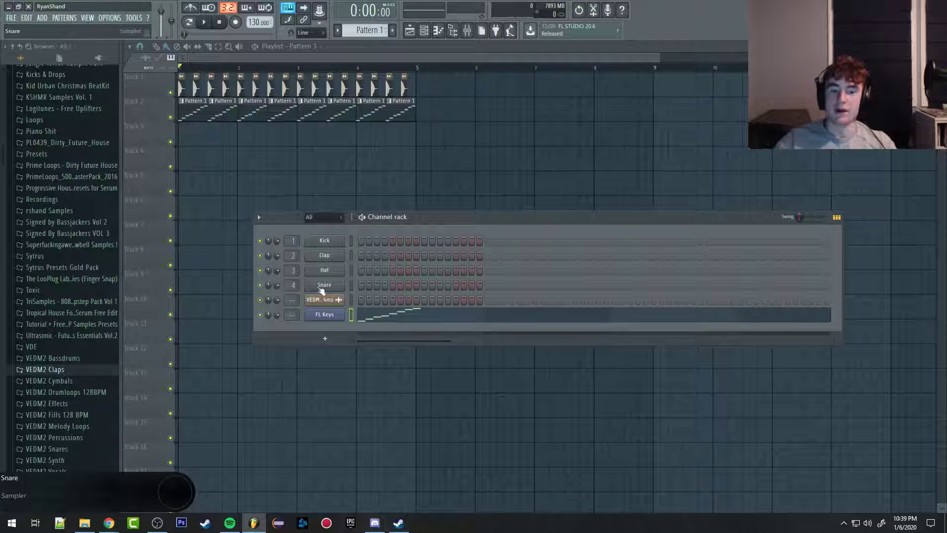
click(316, 340)
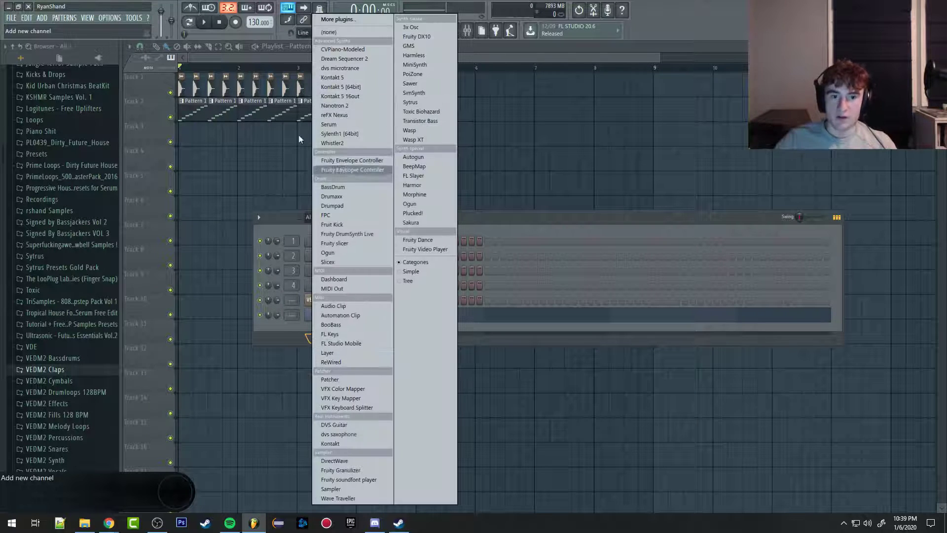
click(331, 125)
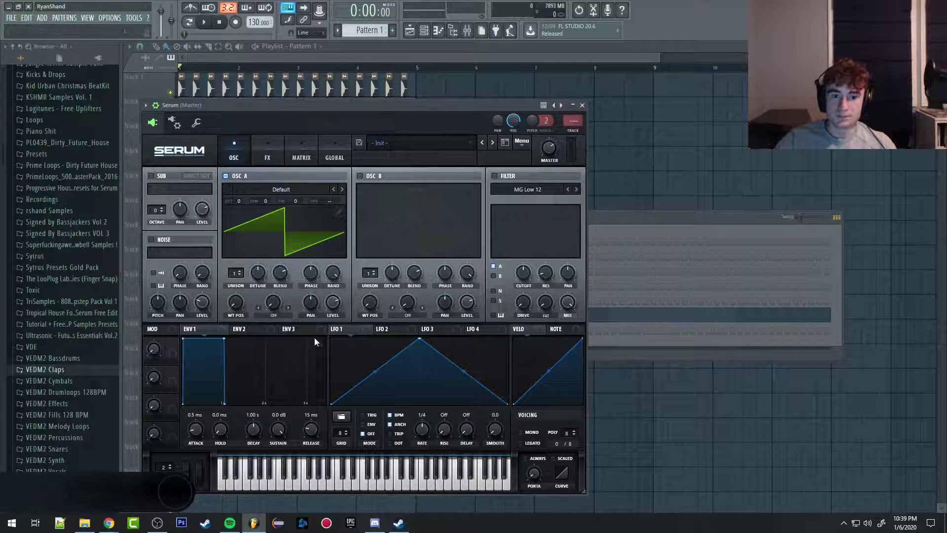
click(582, 105)
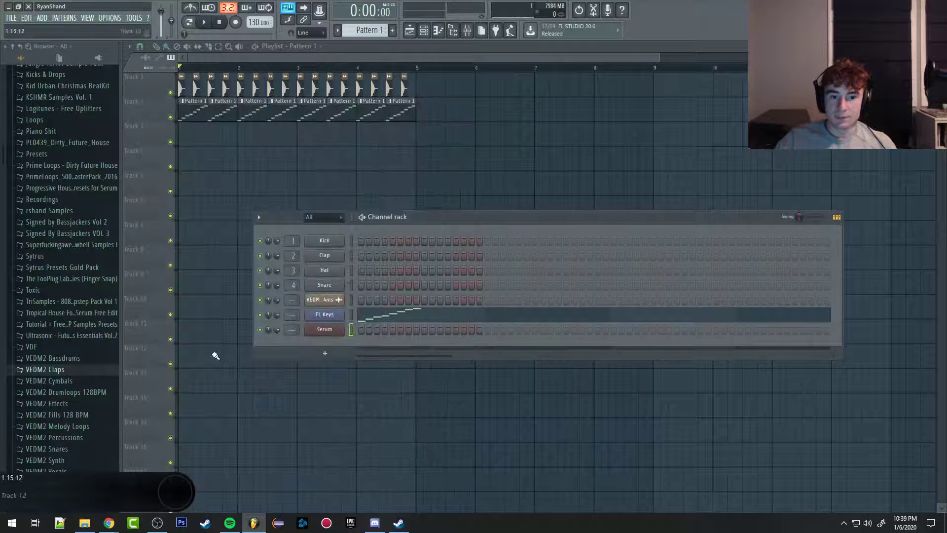
Step: Assign the VEDM clap channel to mixer track 5, FL Keys to track 6, and Serum to track 7
scroll(286, 299, up, 1)
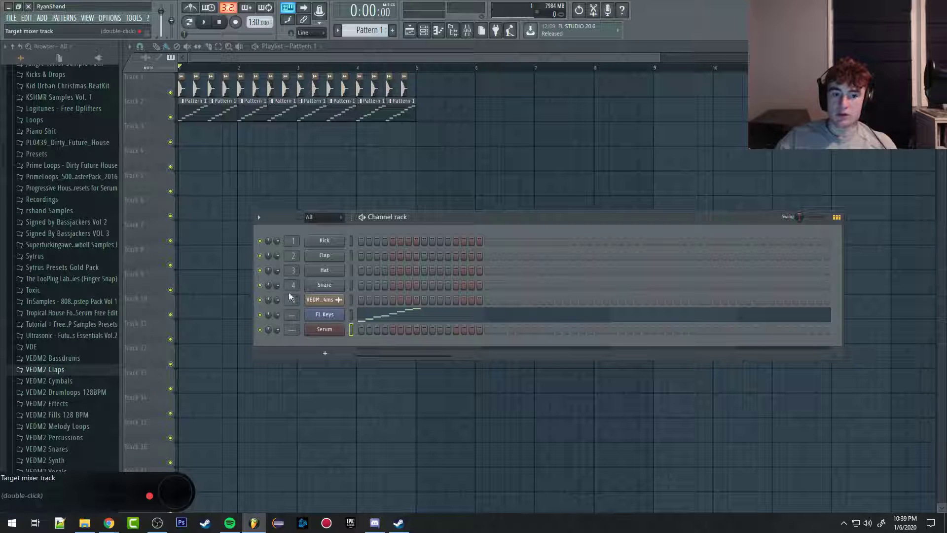
scroll(287, 314, up, 3)
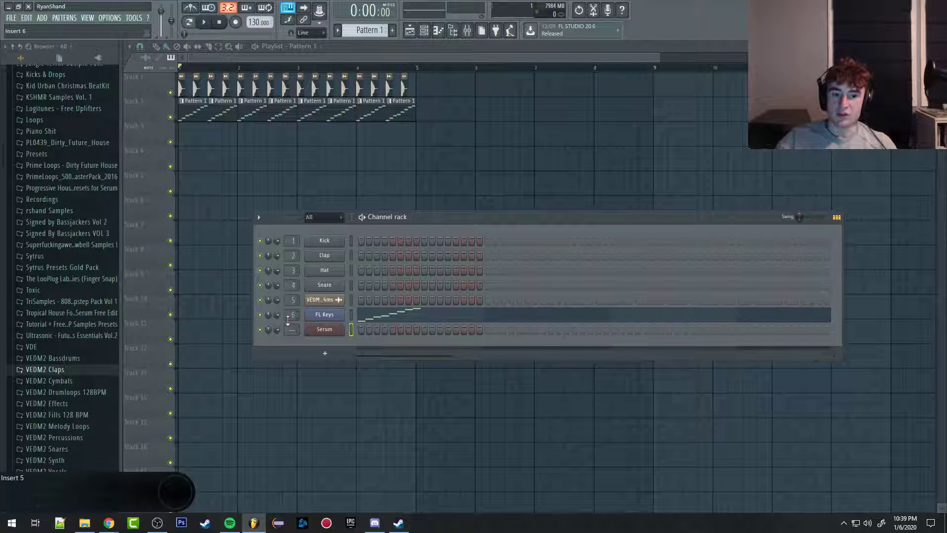
scroll(286, 329, up, 3)
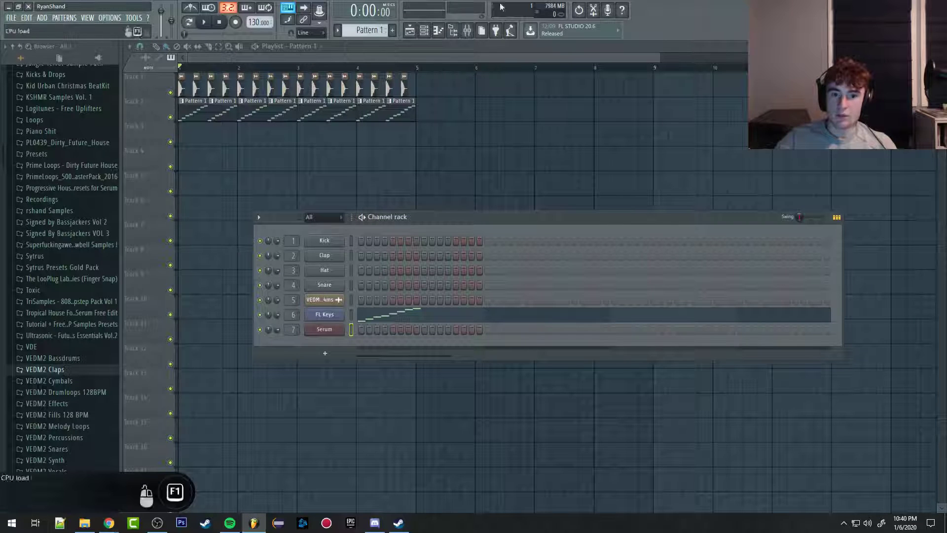
Step: Link the Serum channel to mixer Insert 1, check its routing in the channel rack, and close both windows
click(467, 30)
click(253, 140)
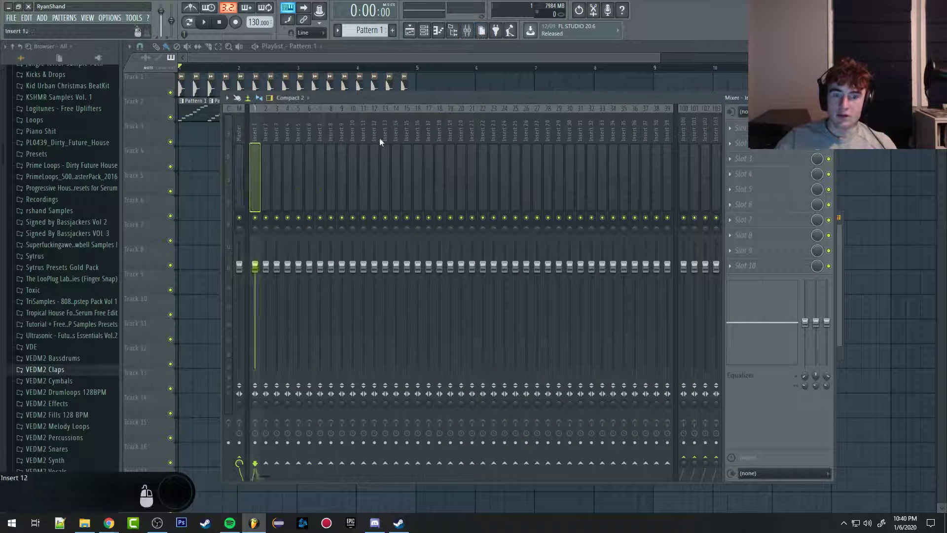
key(ctrl+l)
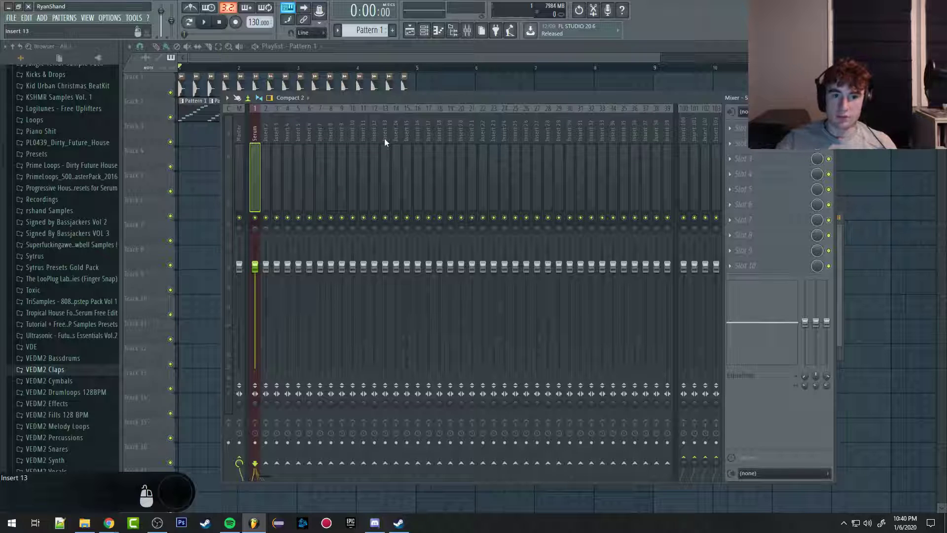
key(F6)
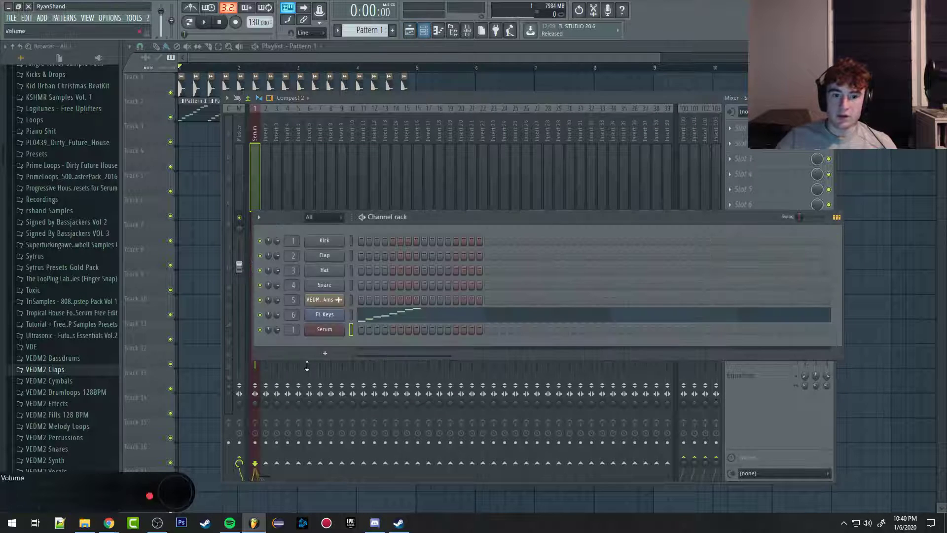
click(465, 36)
click(430, 52)
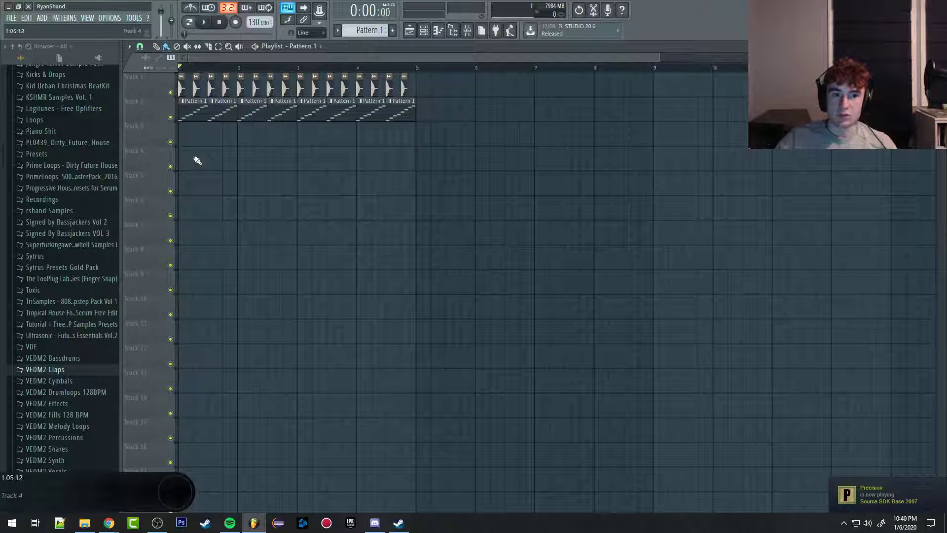
Step: Paint Pattern 1 clips along Track 4, erase the row, paint it again, and erase the clips past the middle of bar 5
drag(185, 163, 727, 160)
right_click(727, 160)
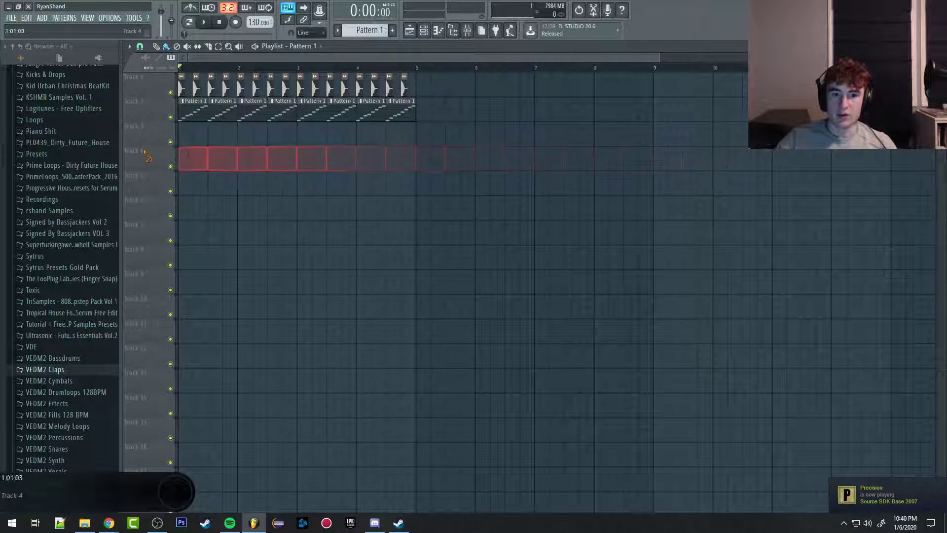
drag(182, 165, 900, 153)
right_click(901, 155)
right_click(512, 159)
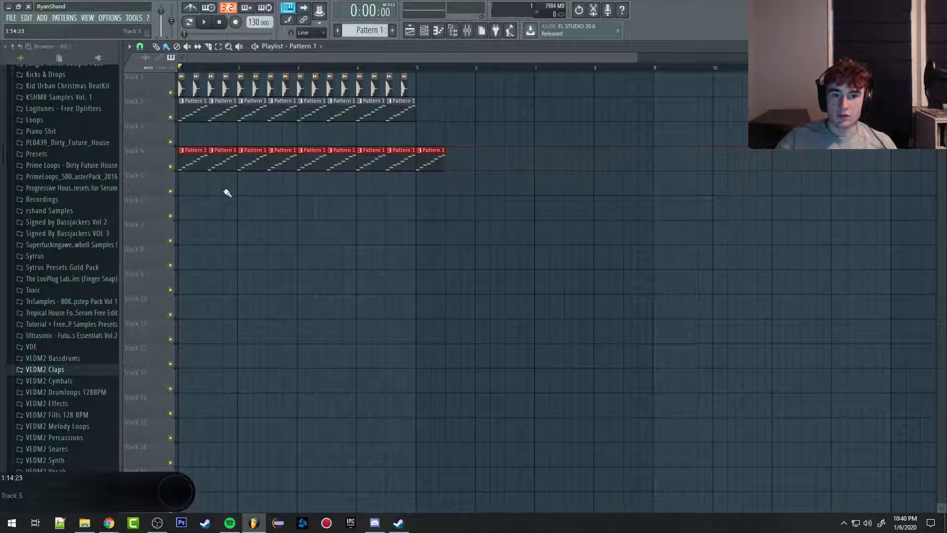
Step: Paint rows of Pattern 1 clips on Tracks 5 and 7, and delete every clip on Tracks 4 through 7
drag(183, 193, 741, 190)
mouse_move(210, 225)
mouse_down()
mouse_move(611, 226)
mouse_move(685, 254)
mouse_up()
right_click(315, 237)
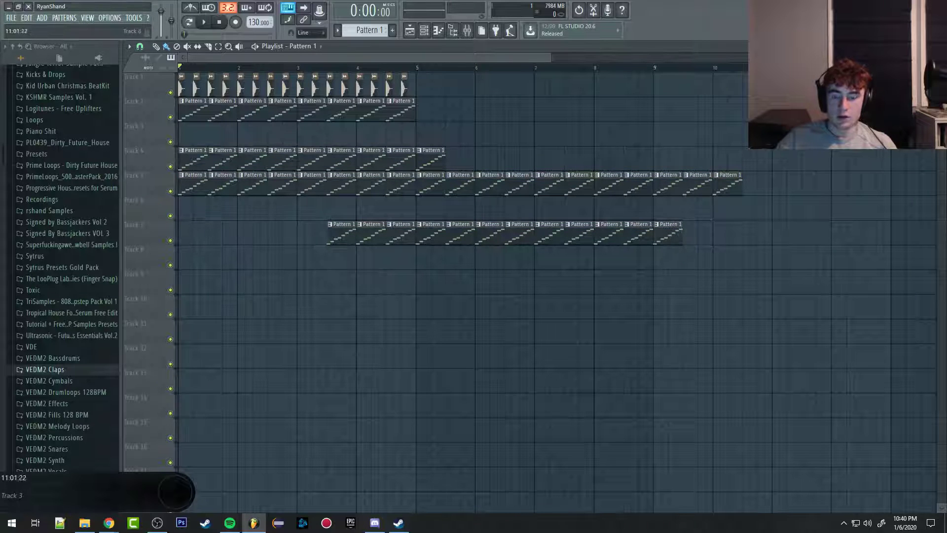
drag(775, 121, 57, 344)
key(Delete)
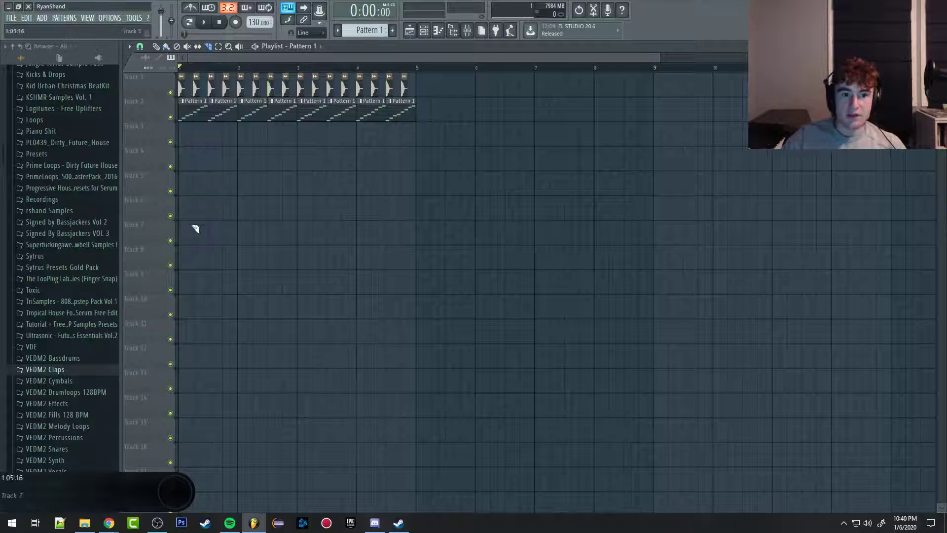
Step: Slice the first Pattern 1 clip on Track 2 half a beat and one full beat after its start
scroll(182, 213, up, 8)
scroll(275, 127, down, 2)
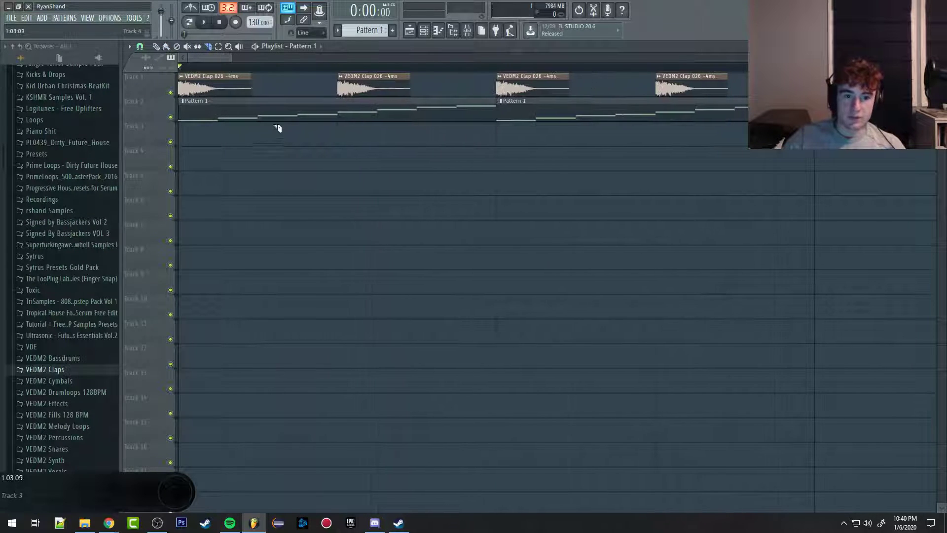
click(271, 94)
click(341, 94)
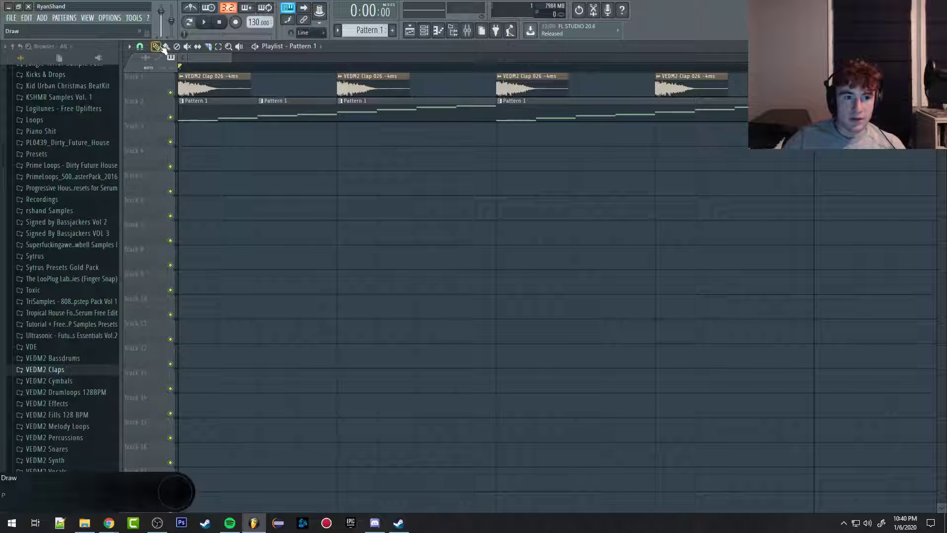
Step: Move the middle slice to Track 4 and the last slice to Track 3, shortening the Track 3 slice to half a beat
drag(285, 118, 284, 157)
drag(413, 118, 416, 151)
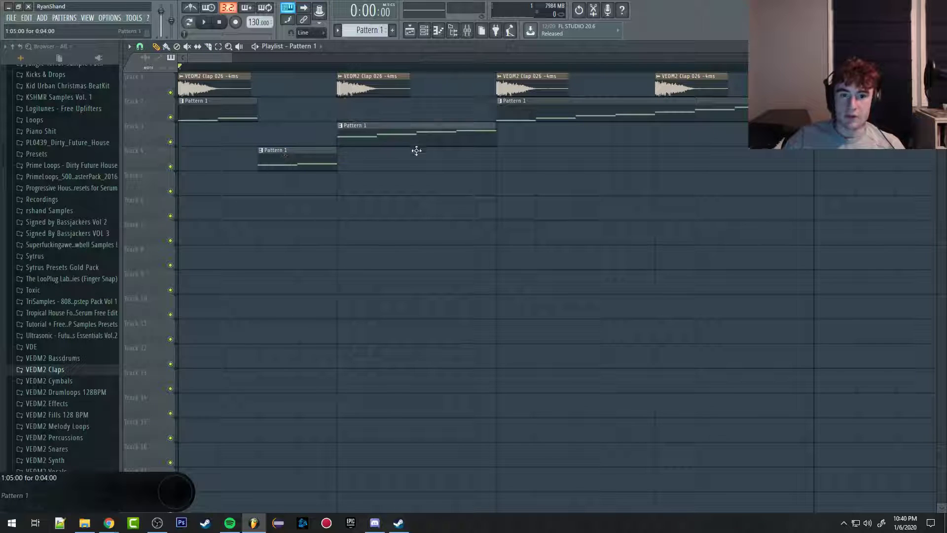
drag(496, 138, 464, 135)
scroll(390, 225, down, 4)
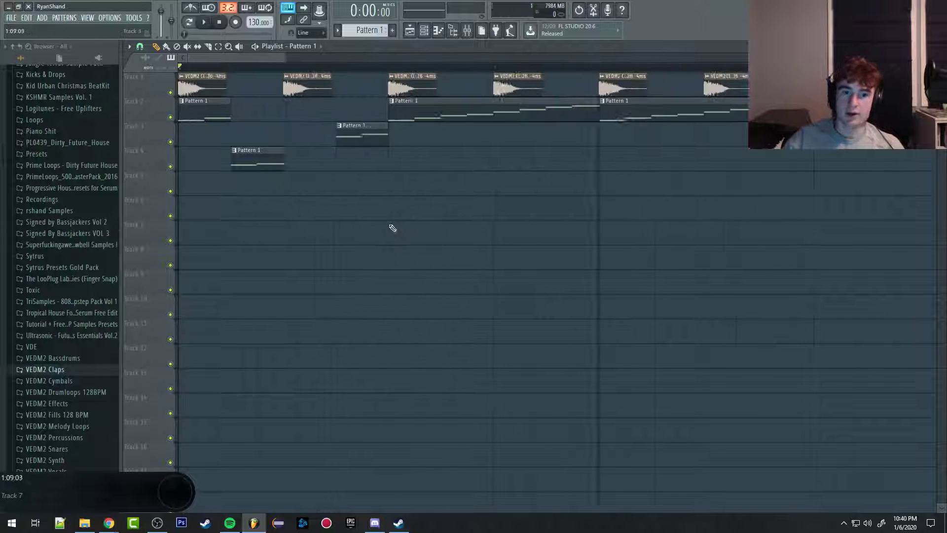
Step: Play back the sliced pattern with the claps, stop, and move both displaced slices back up to Track 2
key(space)
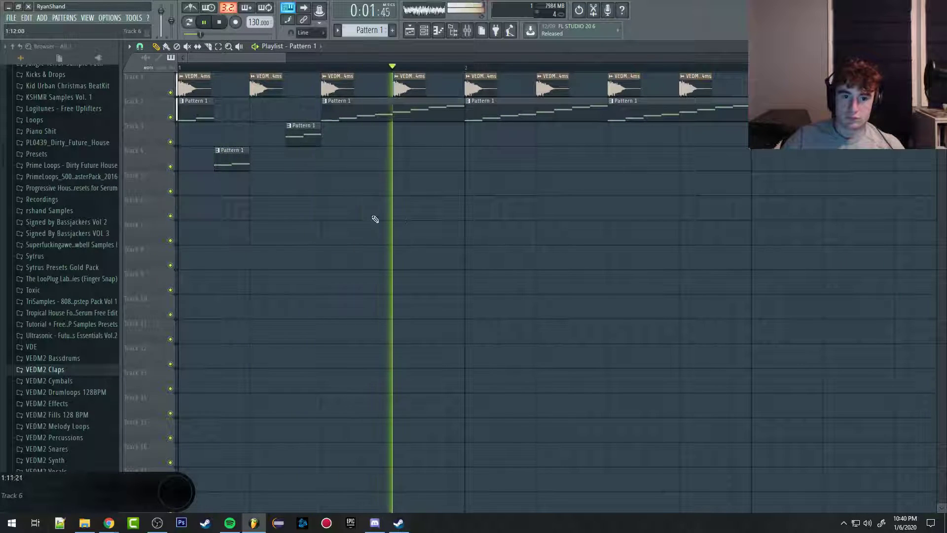
key(space)
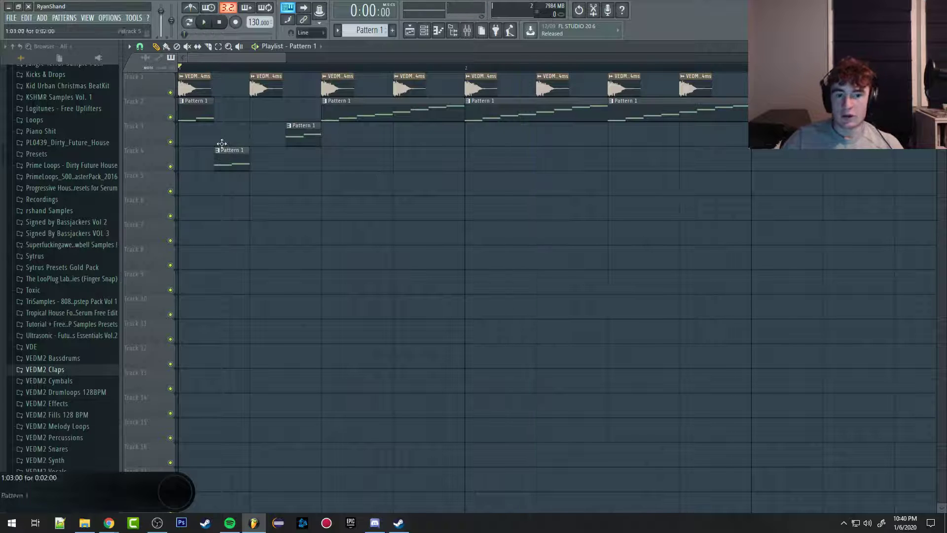
drag(221, 150, 289, 106)
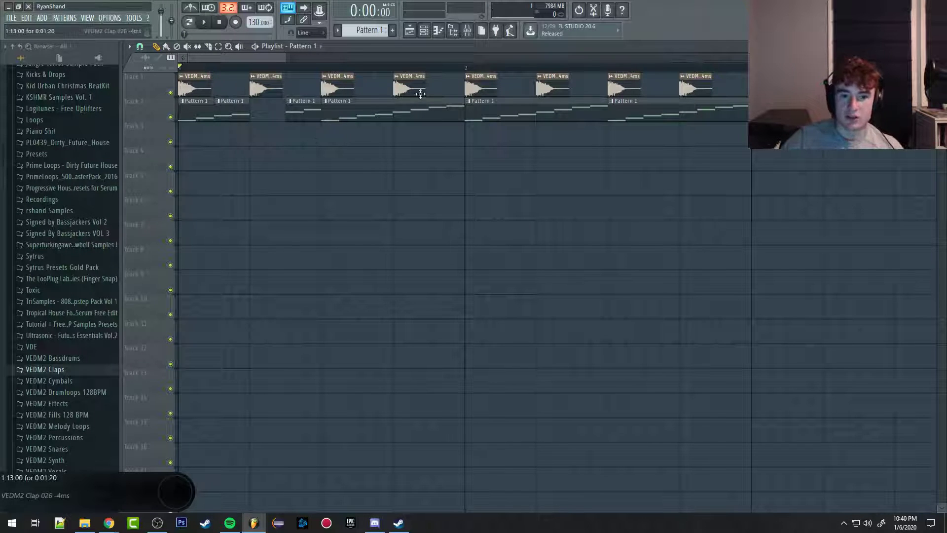
Step: Draw selection boxes with the Select tool over the empty tracks below the clips
click(219, 48)
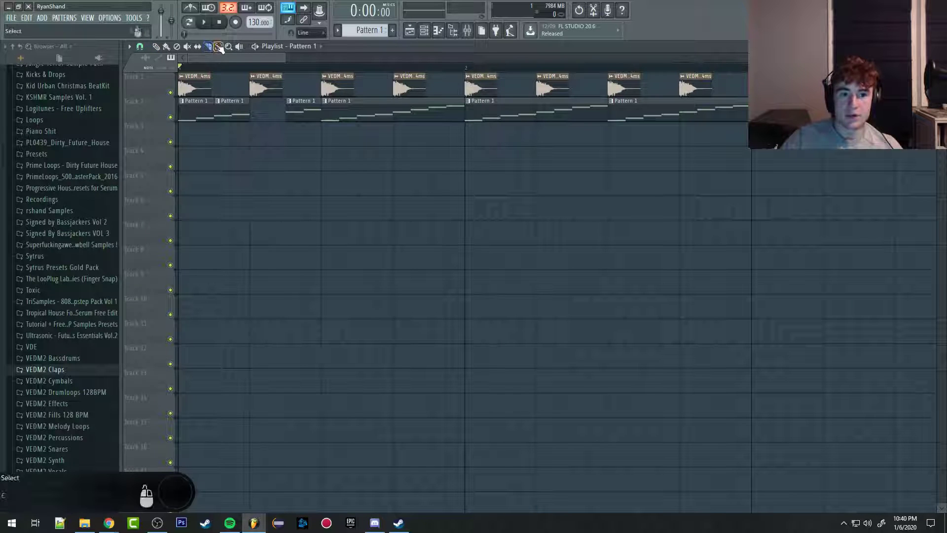
mouse_move(224, 160)
mouse_down()
mouse_move(678, 97)
mouse_move(317, 291)
mouse_move(286, 270)
mouse_up()
drag(201, 268, 231, 232)
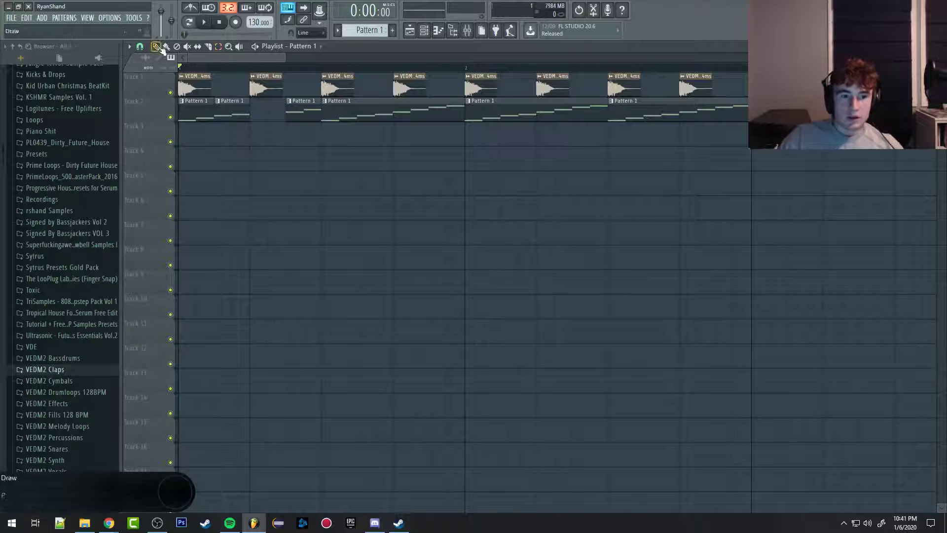
Step: Place eight short Pattern 1 clips at scattered positions on Tracks 4 through 9 with the Draw tool
click(226, 213)
click(402, 185)
click(331, 160)
click(310, 235)
click(474, 259)
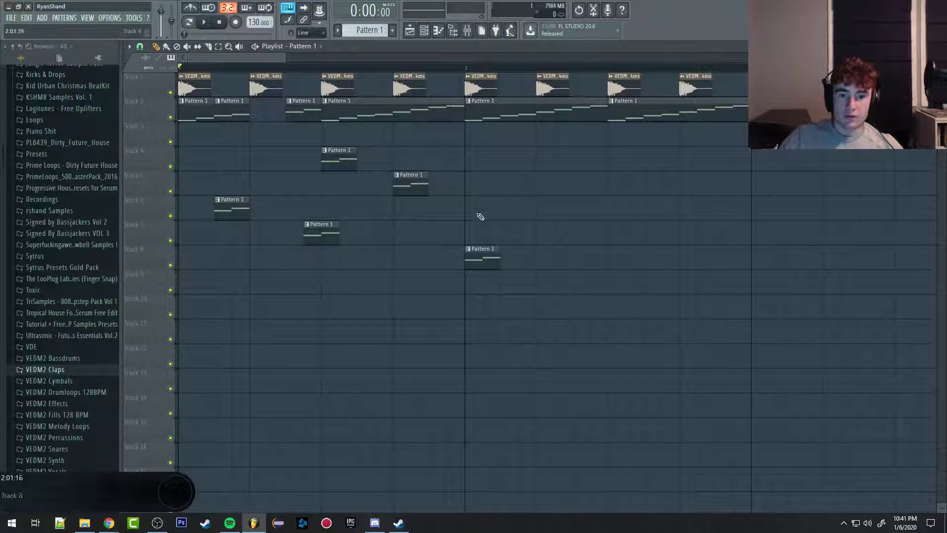
click(563, 209)
click(598, 282)
click(687, 208)
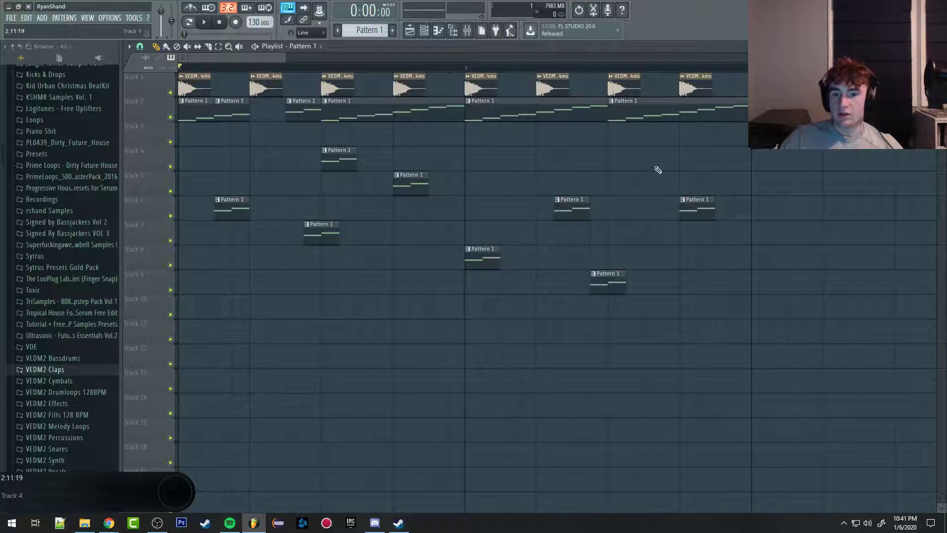
Step: Remove the scattered Pattern 1 clips from Tracks 4 through 9
right_click(708, 213)
key(ctrl+z)
key(ctrl+z)
key(ctrl+z)
key(ctrl+z)
key(ctrl+z)
key(ctrl+z)
key(ctrl+z)
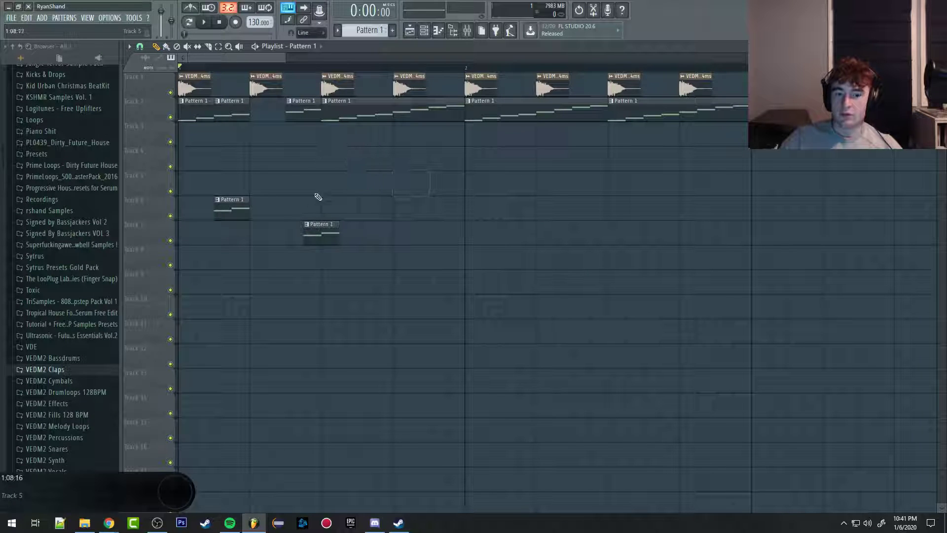
Step: Magnify the empty playlist tracks with the Zoom tool and zoom back out to the clips on Tracks 1 and 2
click(228, 46)
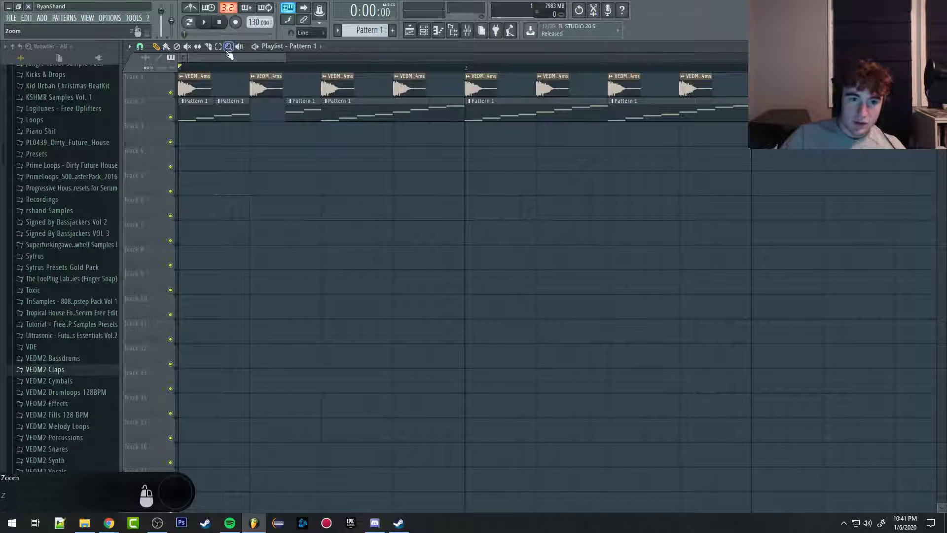
click(304, 212)
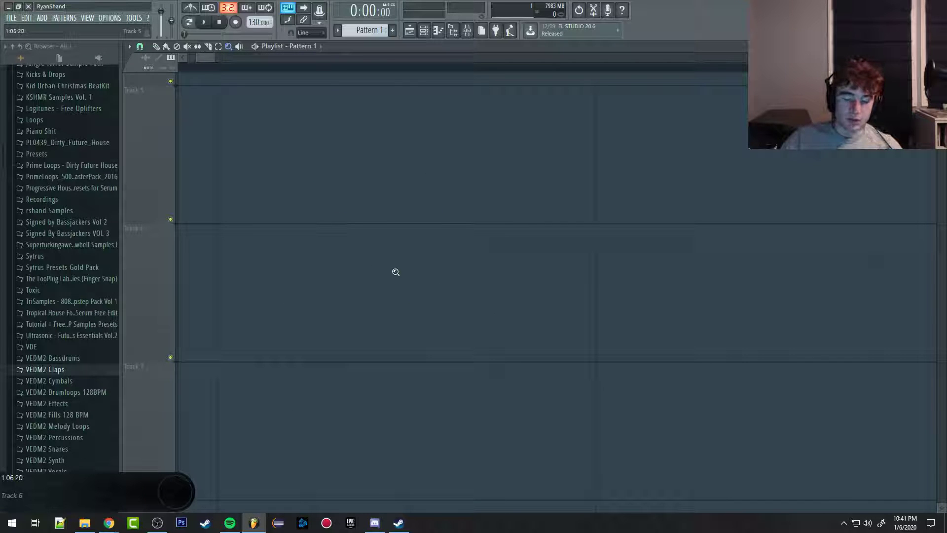
scroll(418, 271, down, 8)
scroll(335, 275, down, 1)
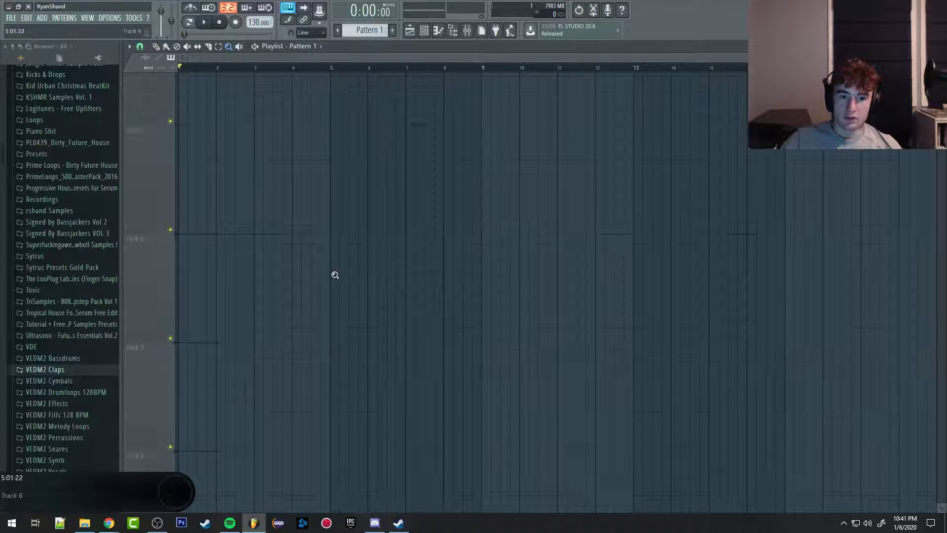
scroll(335, 274, down, 5)
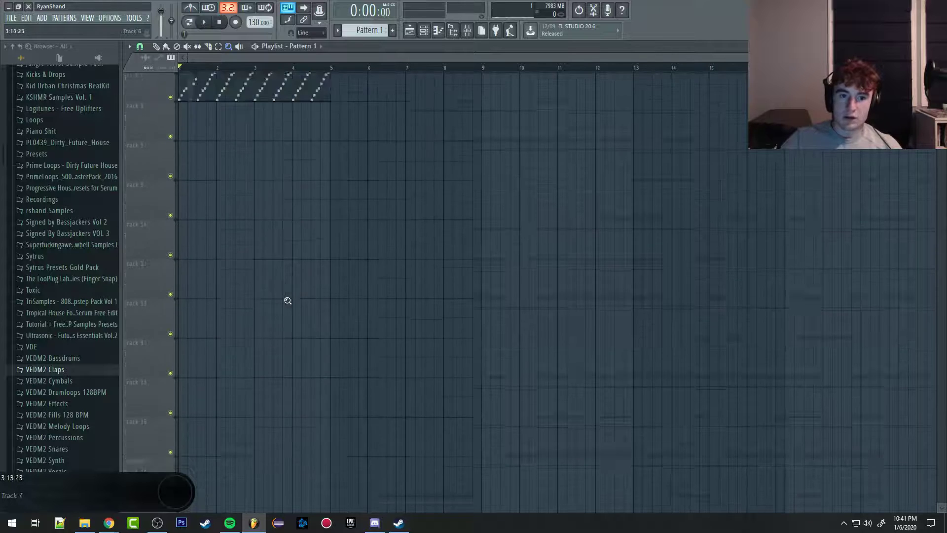
scroll(288, 300, up, 3)
scroll(232, 57, up, 1)
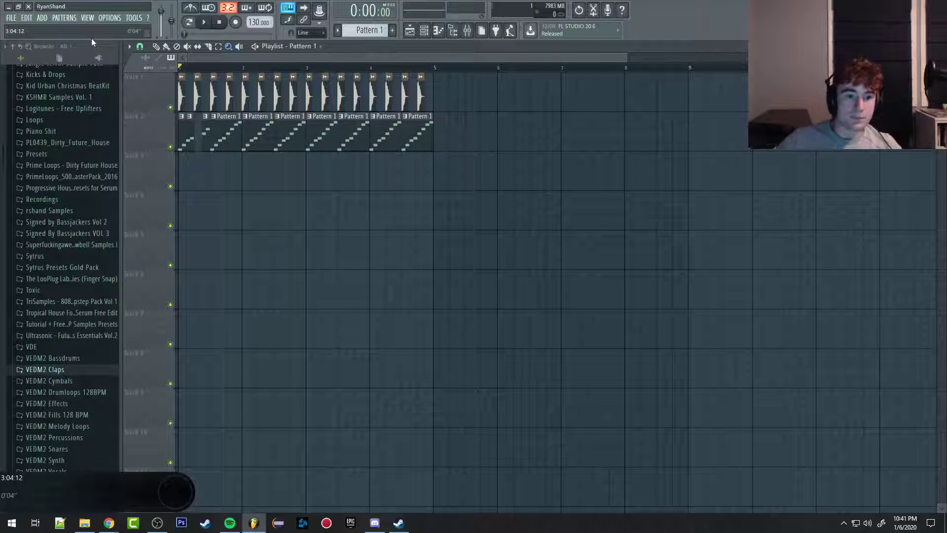
Step: Audition individual clap clips on Track 1 and Pattern 1 clips on Track 2 with the Playback tool
click(240, 46)
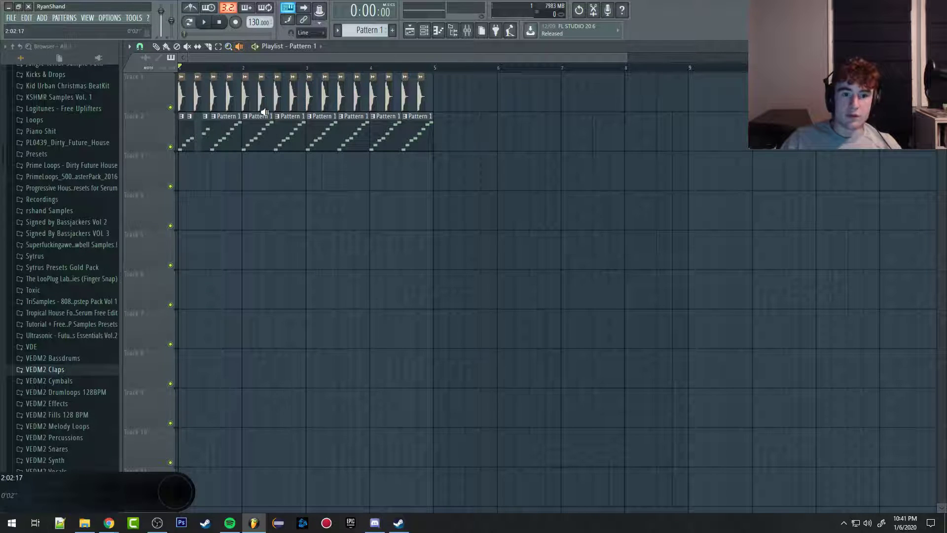
click(264, 112)
click(258, 113)
click(261, 101)
click(262, 101)
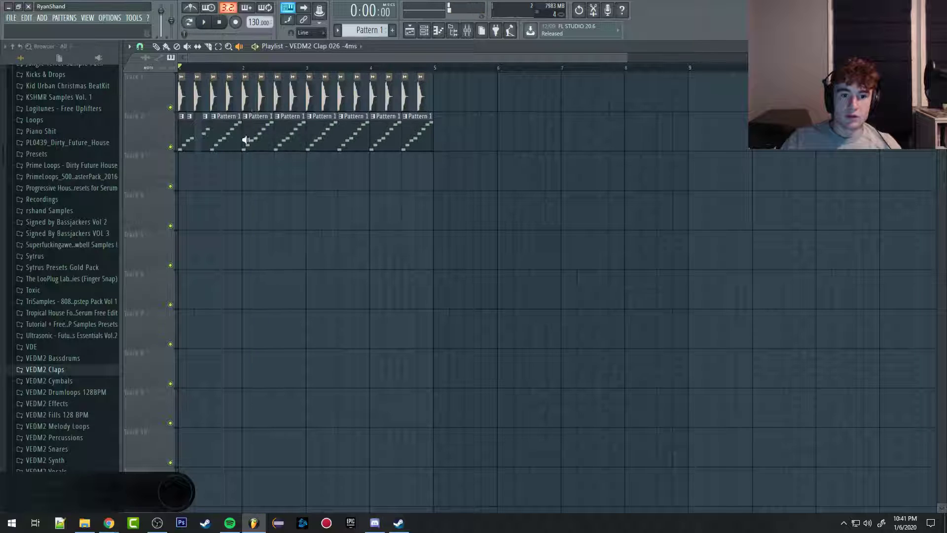
click(398, 143)
click(403, 131)
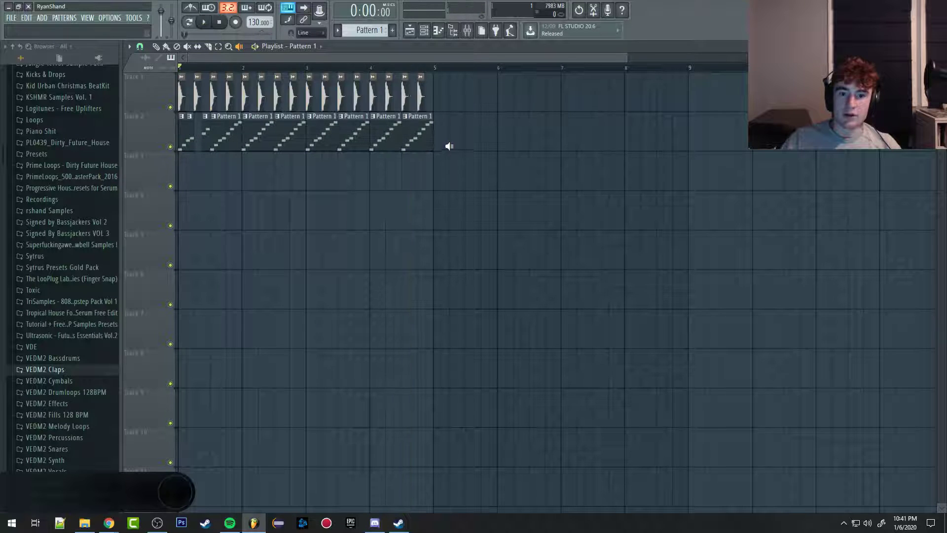
click(406, 90)
click(228, 46)
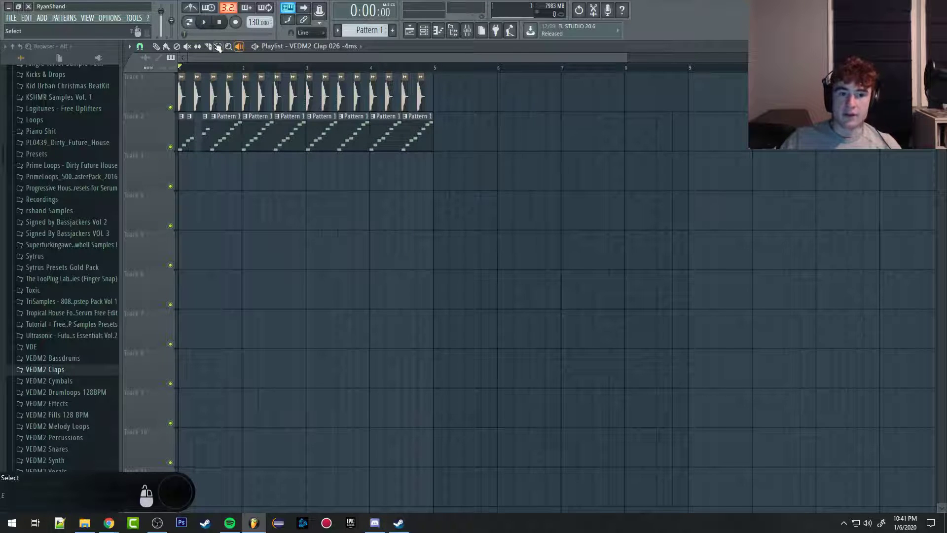
key(t)
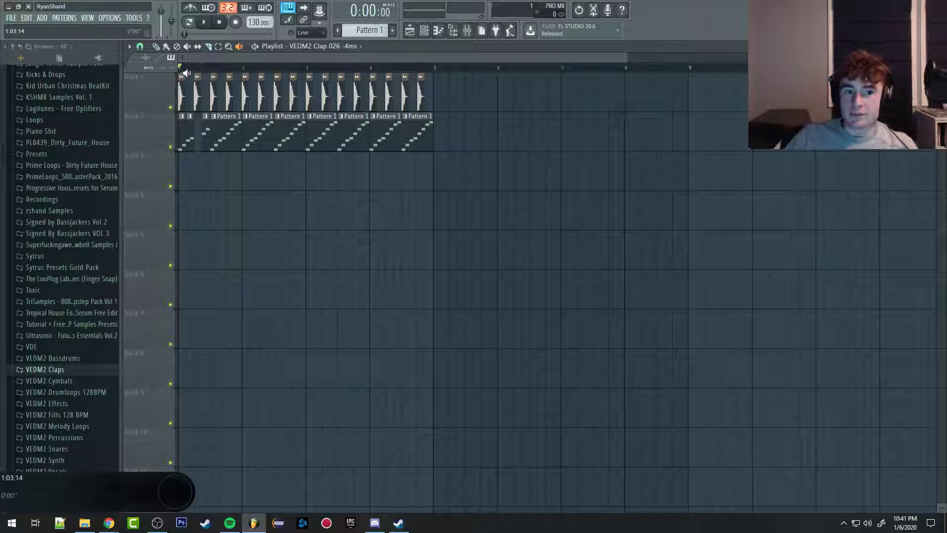
key(s)
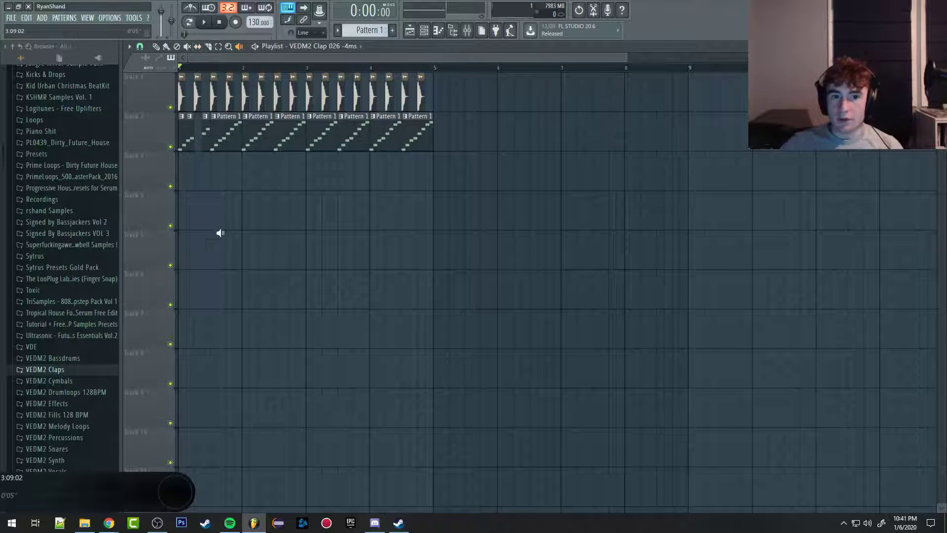
Step: Open the piano roll on the empty Pattern 2 and set its target channel to FL Keys
click(438, 30)
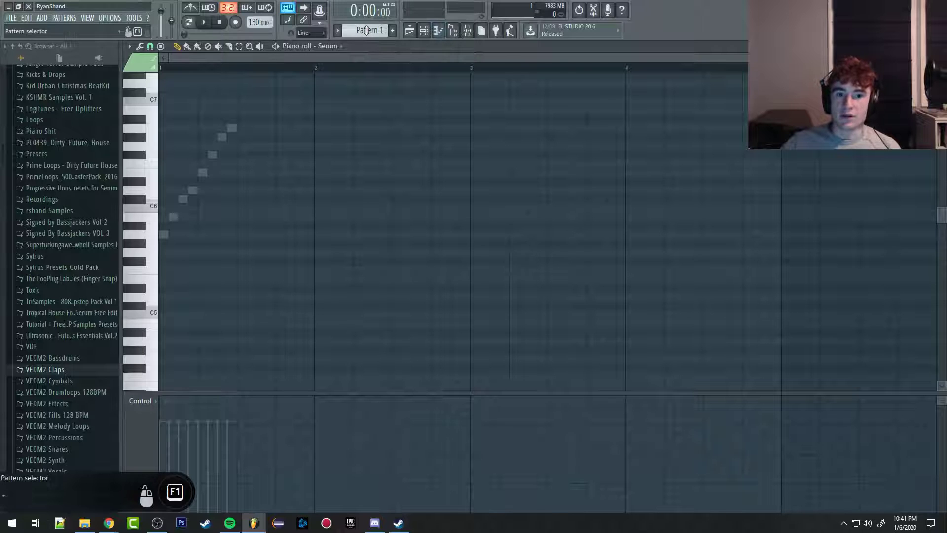
scroll(360, 32, down, 2)
scroll(365, 30, down, 1)
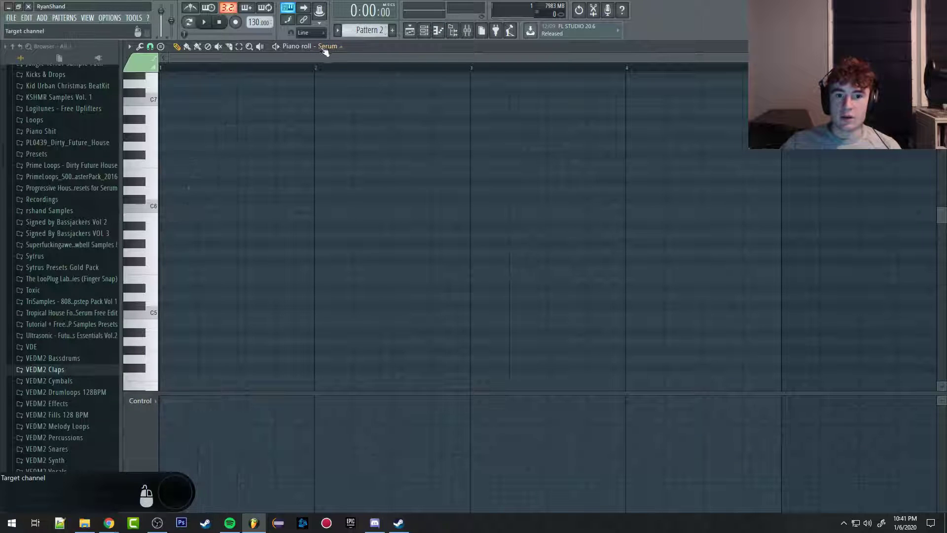
click(328, 46)
click(354, 120)
Step: Draw a short chord of A5, C#6, E6 and A6 at the start of bar 1 and play it back
mouse_move(173, 163)
mouse_down()
mouse_move(151, 244)
mouse_move(163, 172)
mouse_up()
click(164, 129)
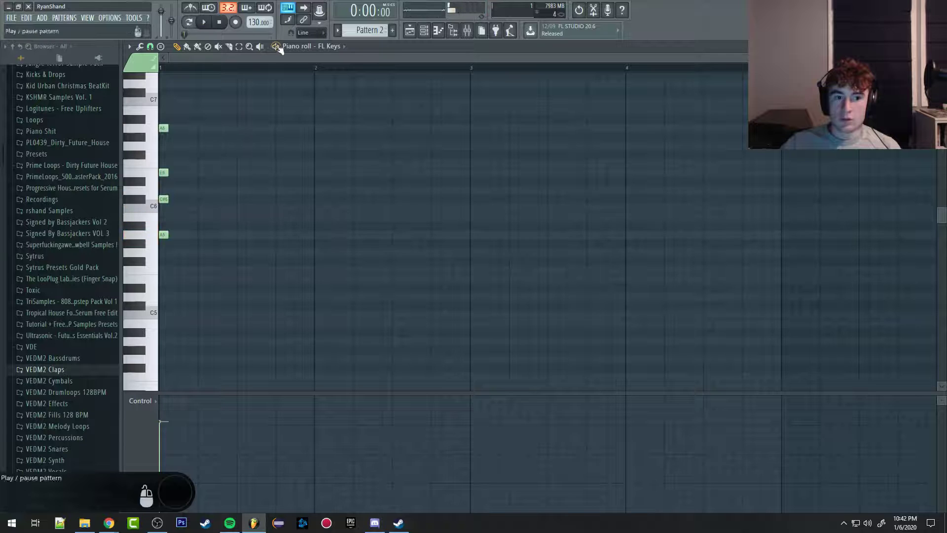
key(space)
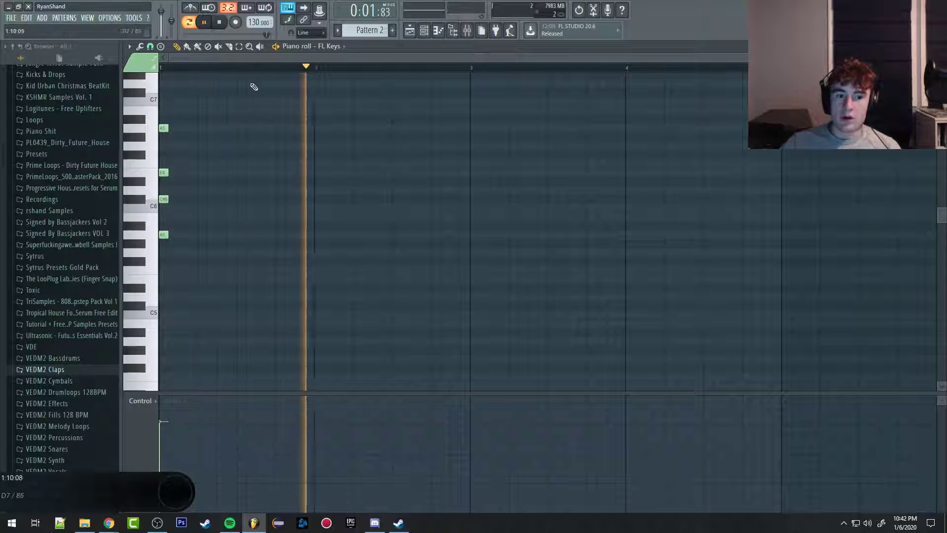
key(space)
Step: Select the four chord notes, stretch them together to fill bar 1, and play them back
drag(249, 80, 157, 266)
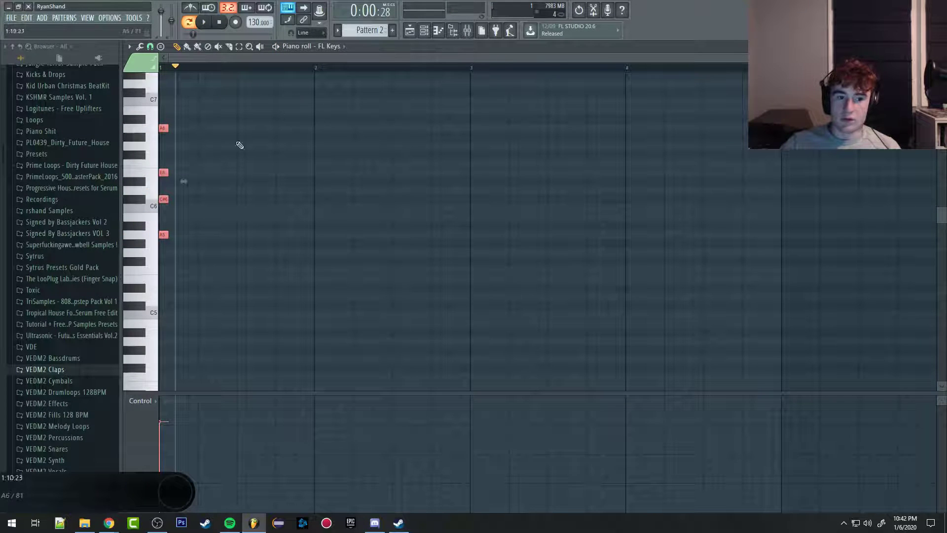
drag(168, 235, 316, 244)
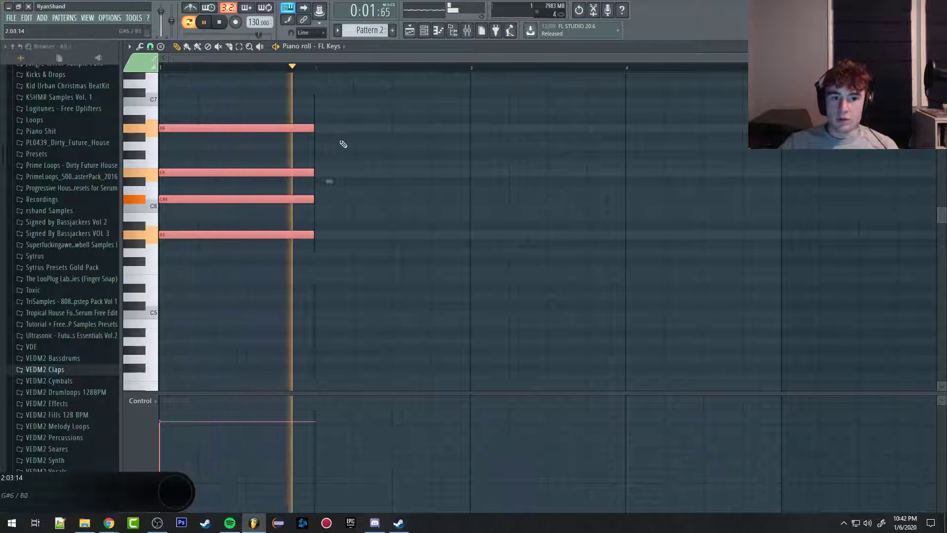
key(space)
Step: Add a one-bar chord of B6, G#6, E6, B5 and G#5 in bar 2, aligned to the bar start
click(318, 110)
click(321, 137)
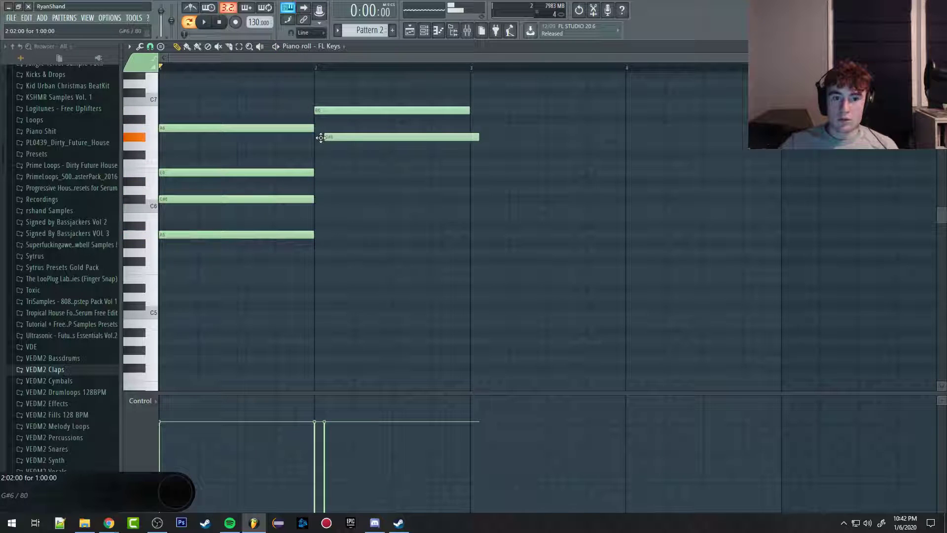
click(319, 173)
drag(318, 201, 318, 216)
click(318, 243)
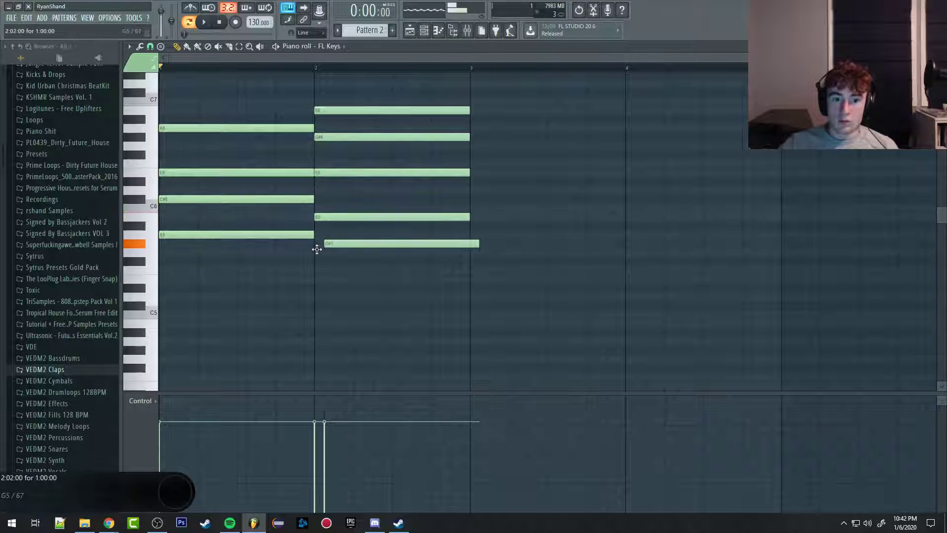
right_click(342, 244)
click(319, 244)
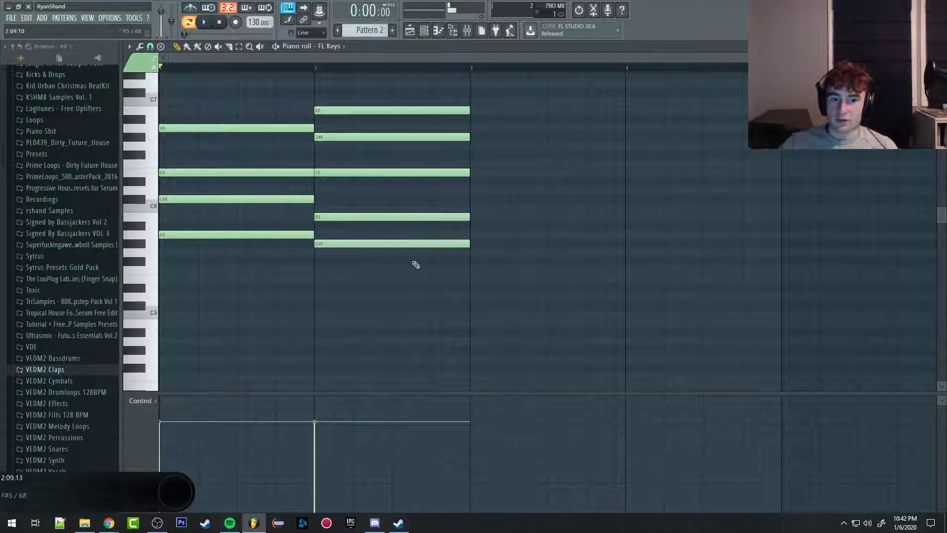
Step: Add a one-bar chord of C#7, A6, F#6, C#6 and A5 in bar 3, erasing the extra F#5 note
click(473, 93)
drag(482, 127, 473, 128)
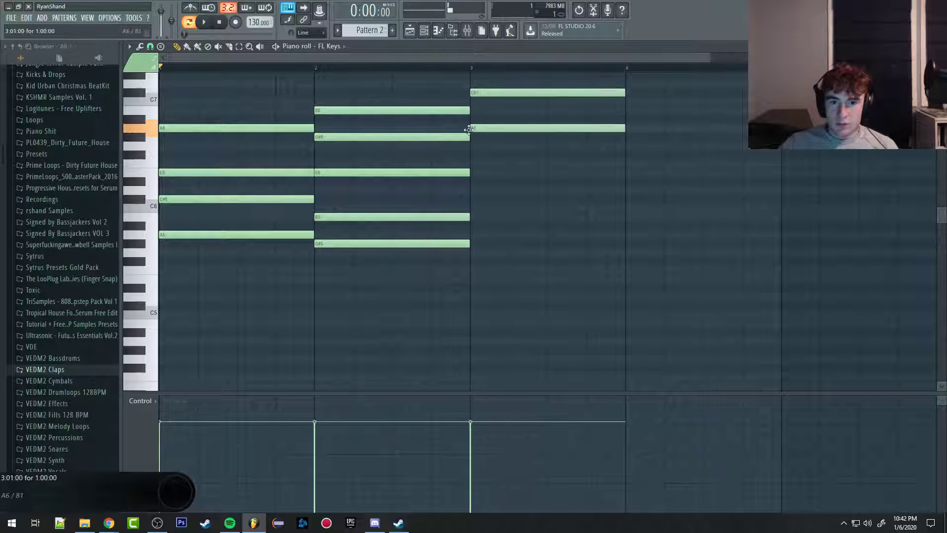
click(482, 154)
click(471, 163)
drag(472, 161, 474, 237)
click(471, 260)
right_click(477, 261)
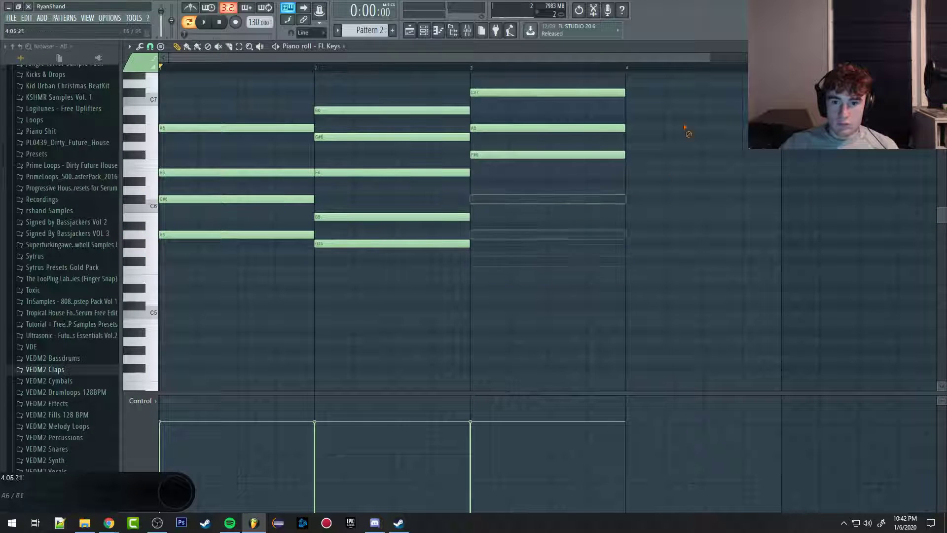
key(ctrl+z)
right_click(565, 262)
Step: Add a one-bar chord of B6, G#6, E6, B5 and G#5 in bar 4
click(630, 111)
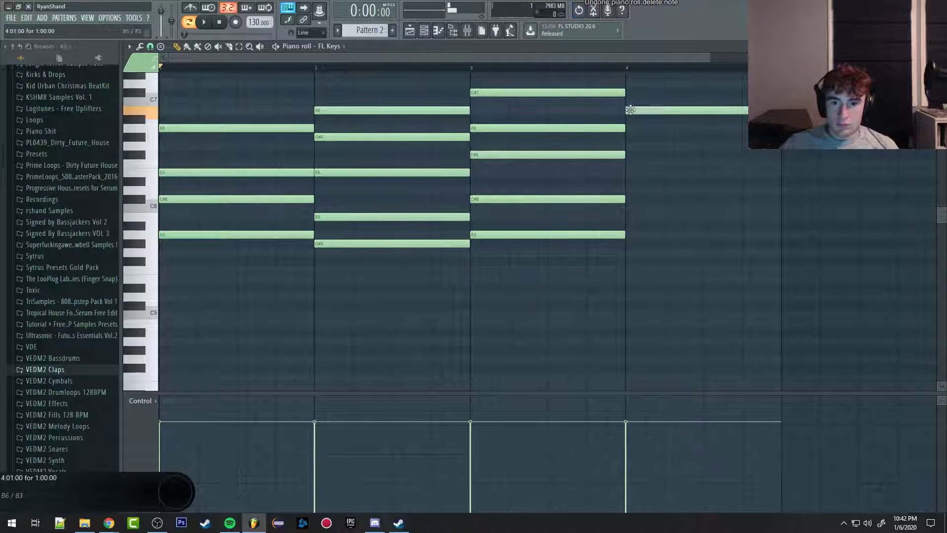
click(632, 138)
click(628, 173)
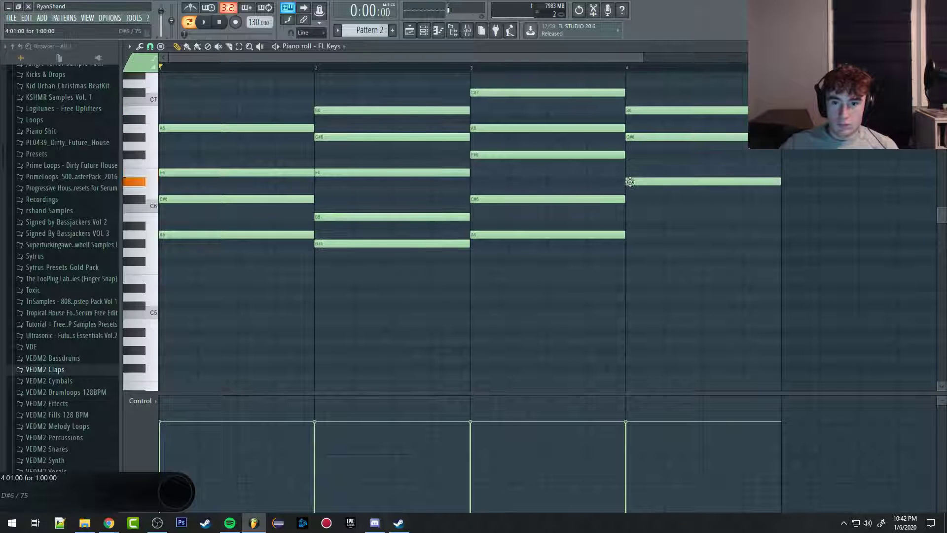
click(628, 217)
click(633, 252)
drag(633, 253, 624, 244)
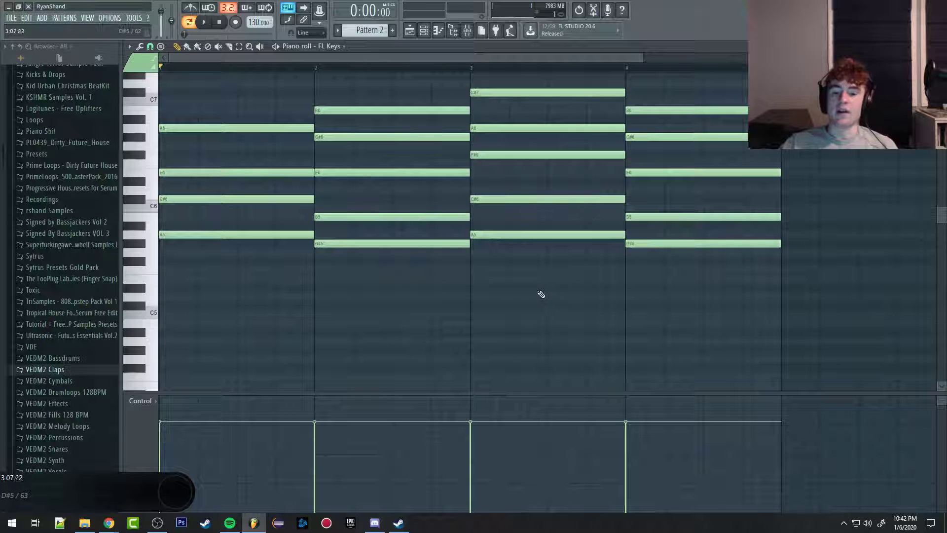
Step: Delete the A5, C#6 and F#6 notes from the bar 3 chord and undo the deletions
right_click(548, 234)
right_click(552, 199)
right_click(542, 154)
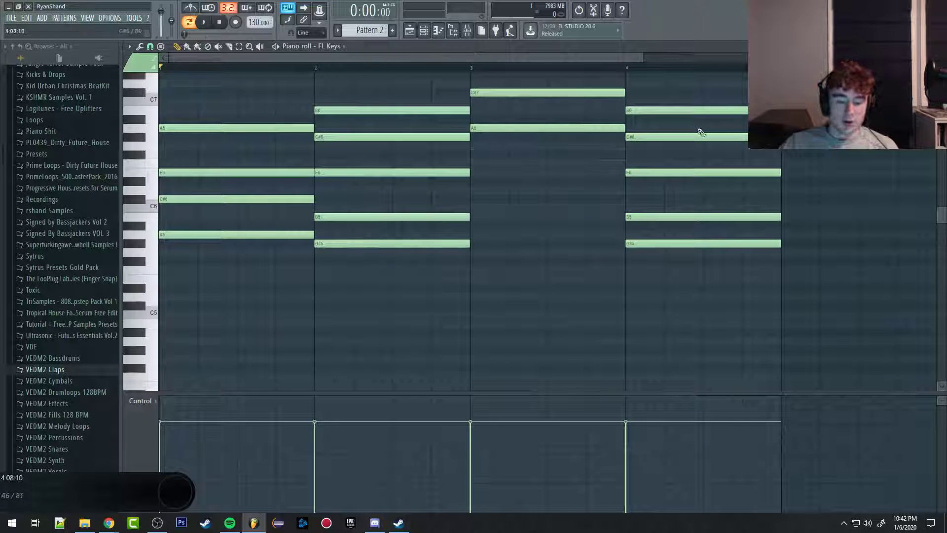
key(ctrl+z)
Step: Play back the four-bar chord progression and stop it in bar 4
key(space)
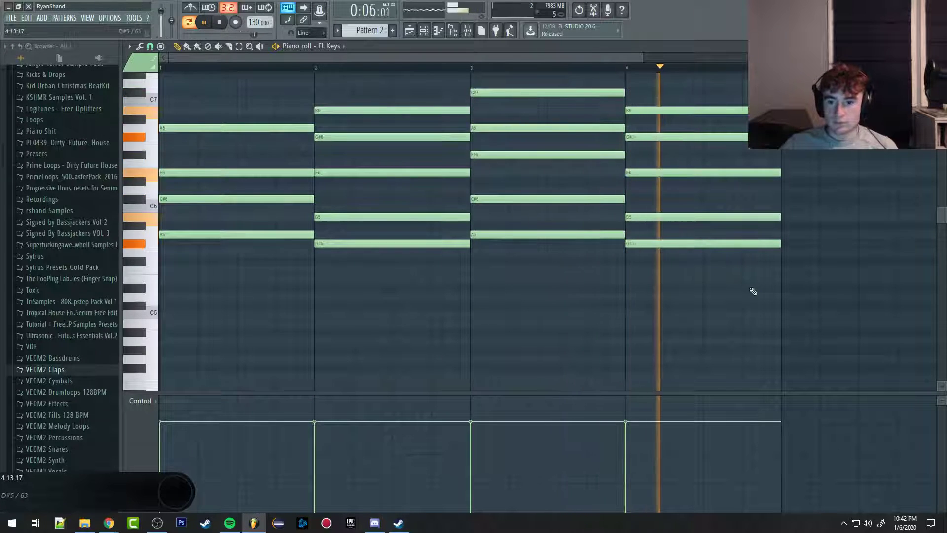
key(space)
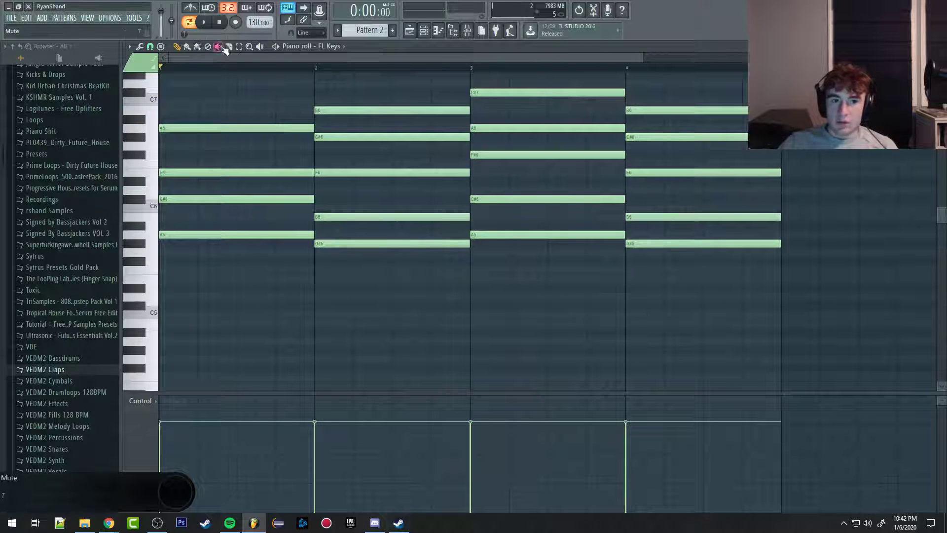
Step: Try the Paint tool with a C#7 note above the first chord, erase it, and browse the remaining piano roll tools
click(129, 46)
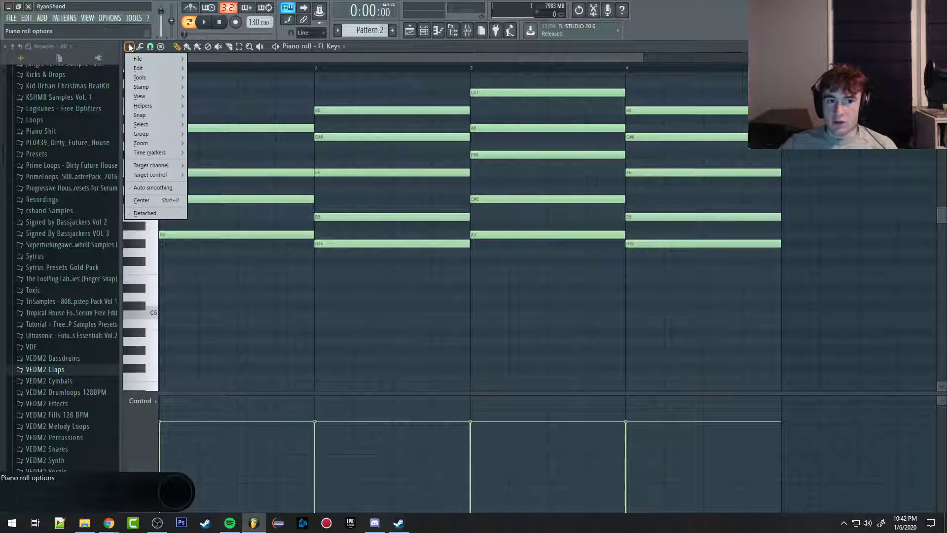
click(143, 47)
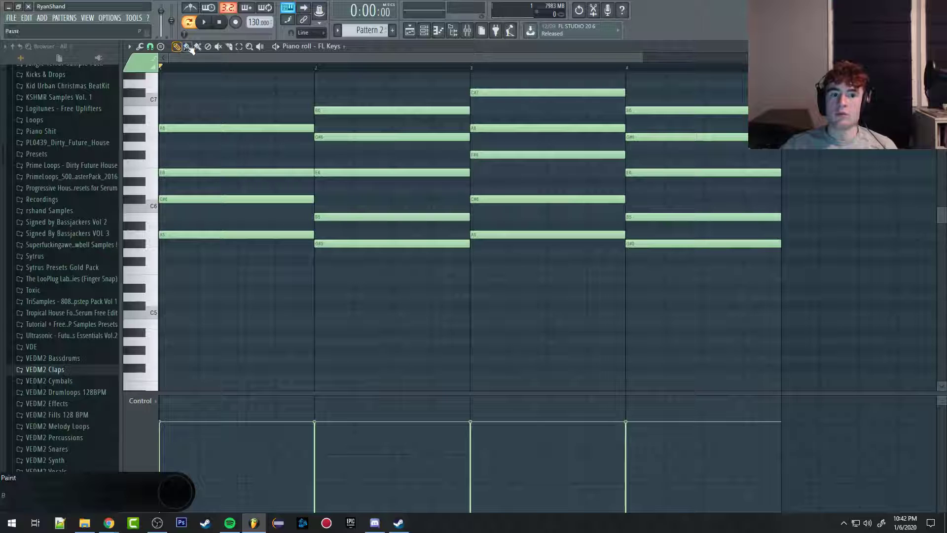
click(192, 92)
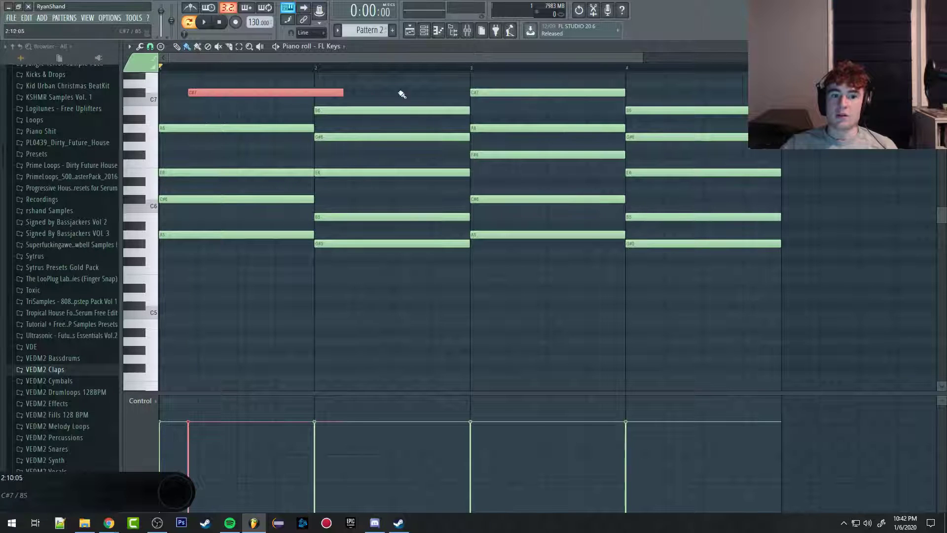
right_click(275, 94)
scroll(328, 80, up, 1)
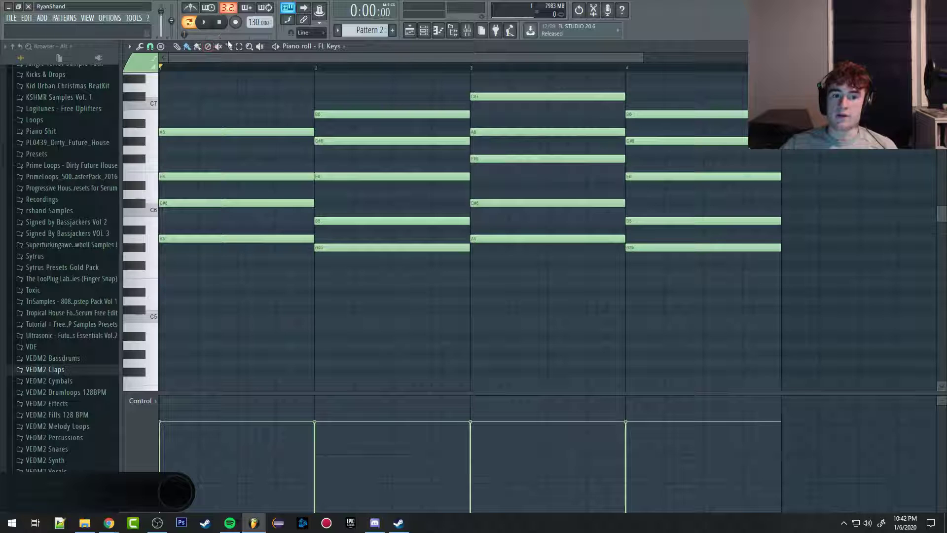
key(e)
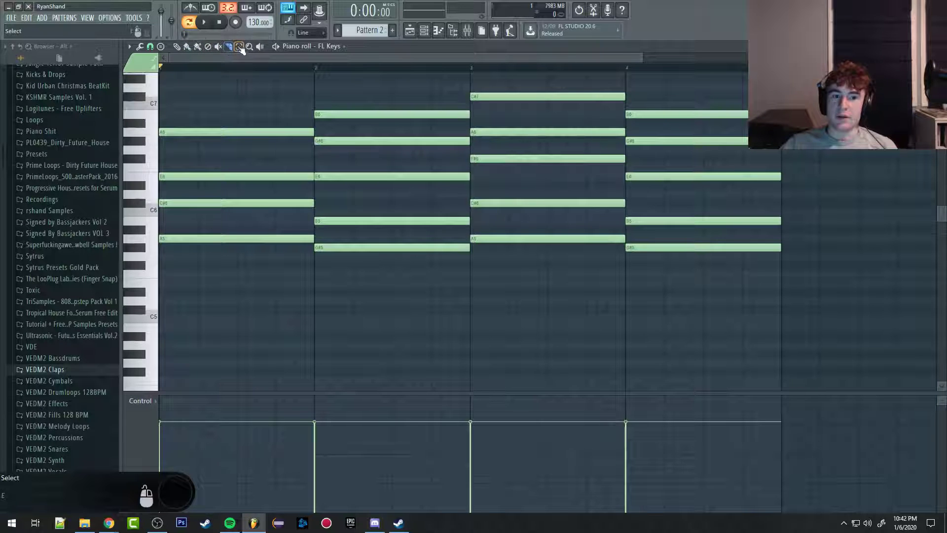
key(z)
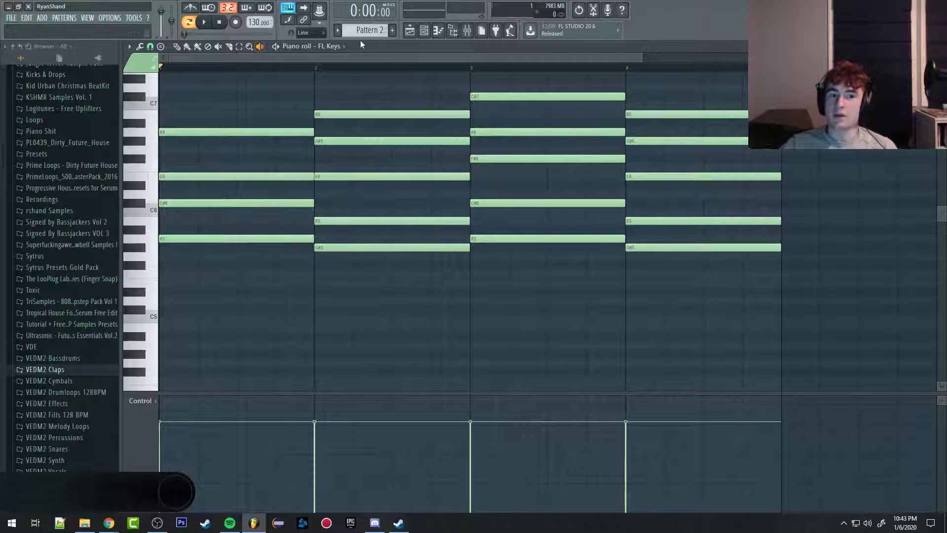
Step: Start and stop playback of Pattern 2 several times and play it from bar 3
key(space)
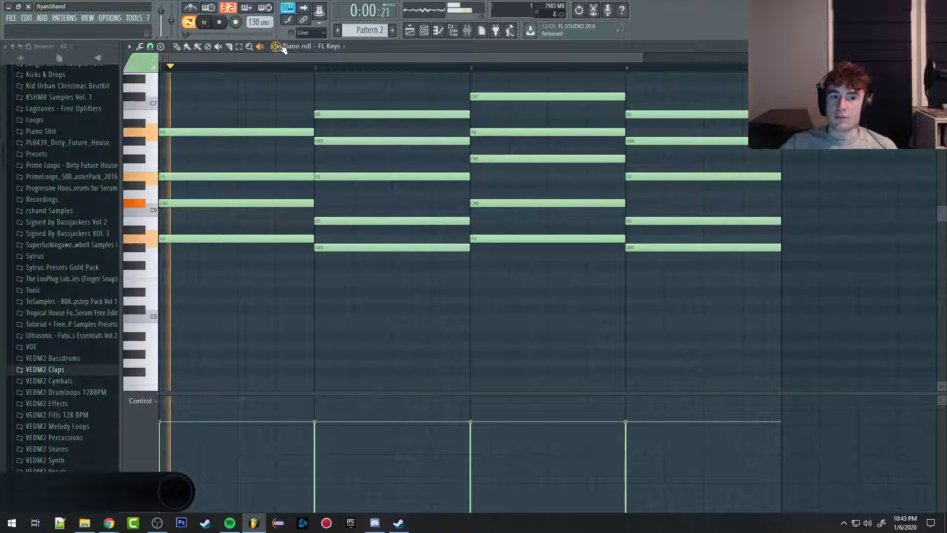
key(space)
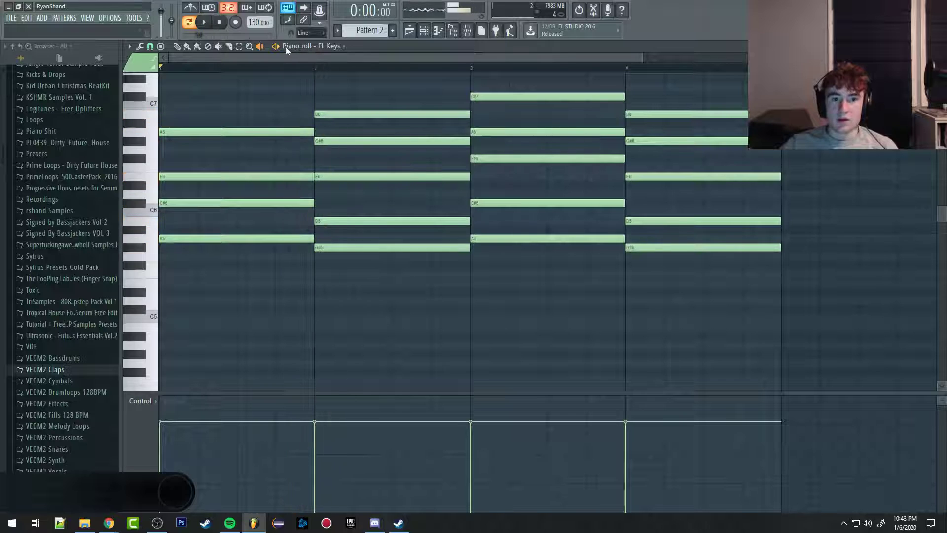
click(164, 71)
key(space)
key(space)
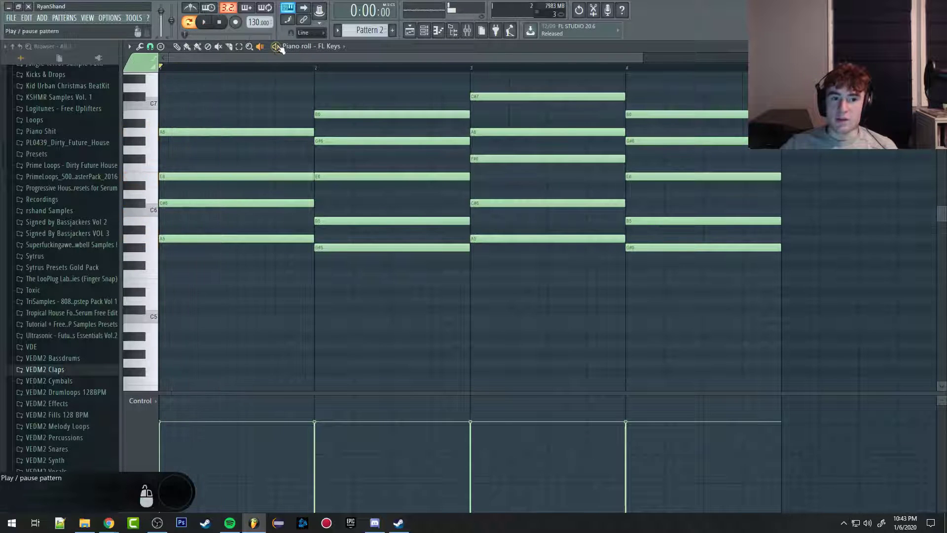
key(space)
key(space)
click(276, 72)
mouse_move(278, 76)
mouse_down()
mouse_move(489, 84)
mouse_move(467, 85)
mouse_up()
key(space)
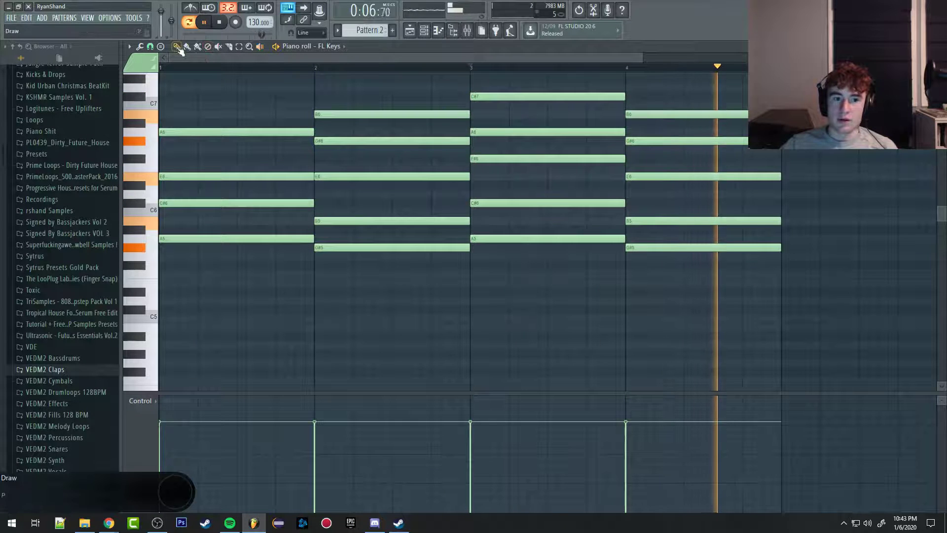
key(space)
Step: Examine the note-editing tools offered in the piano roll options, such as Strum and Arpeggiate
scroll(230, 284, down, 2)
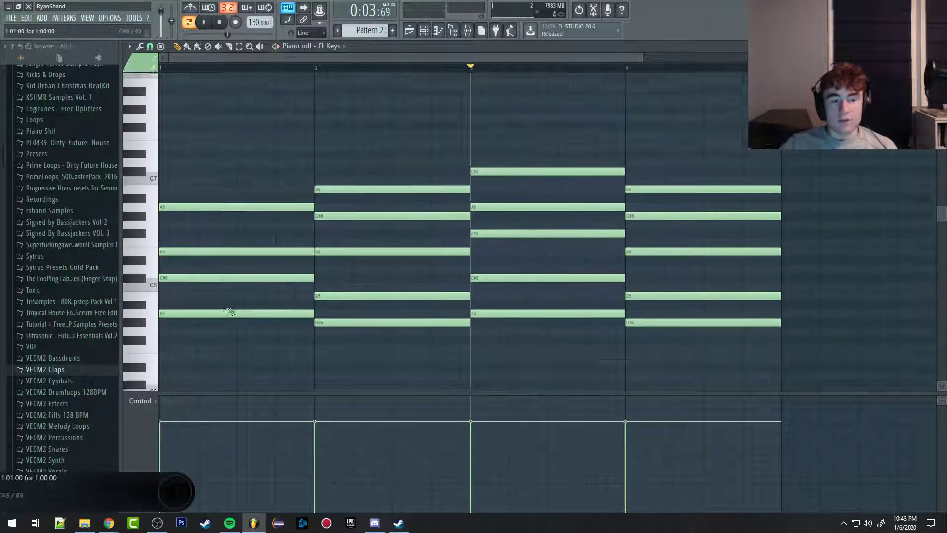
click(131, 46)
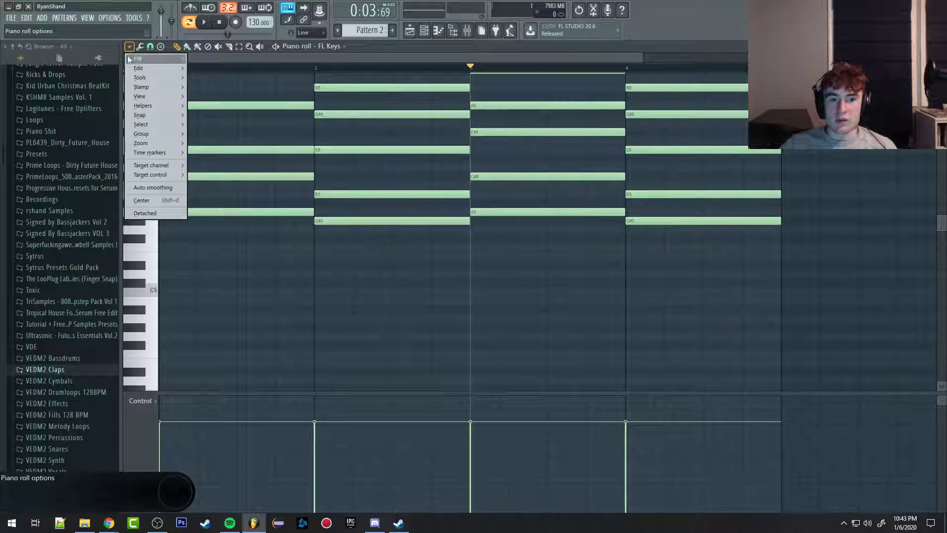
mouse_move(144, 76)
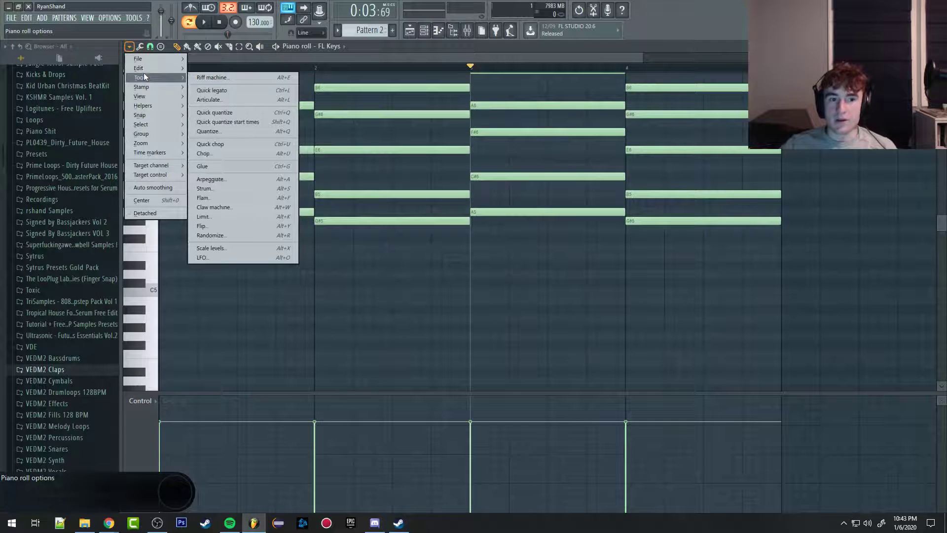
click(423, 55)
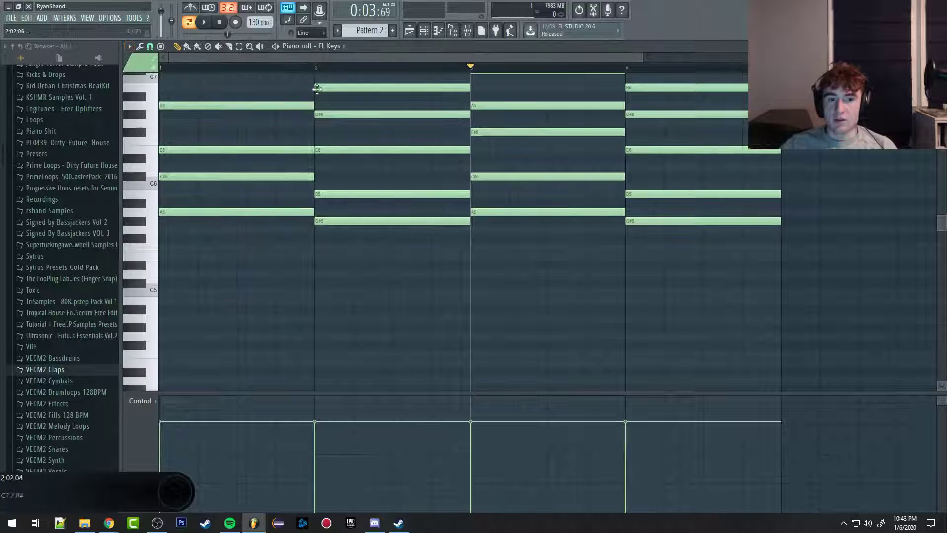
Step: Nudge the four bar 1 chord notes to slightly staggered start times by hand and play the strummed result
scroll(191, 162, up, 5)
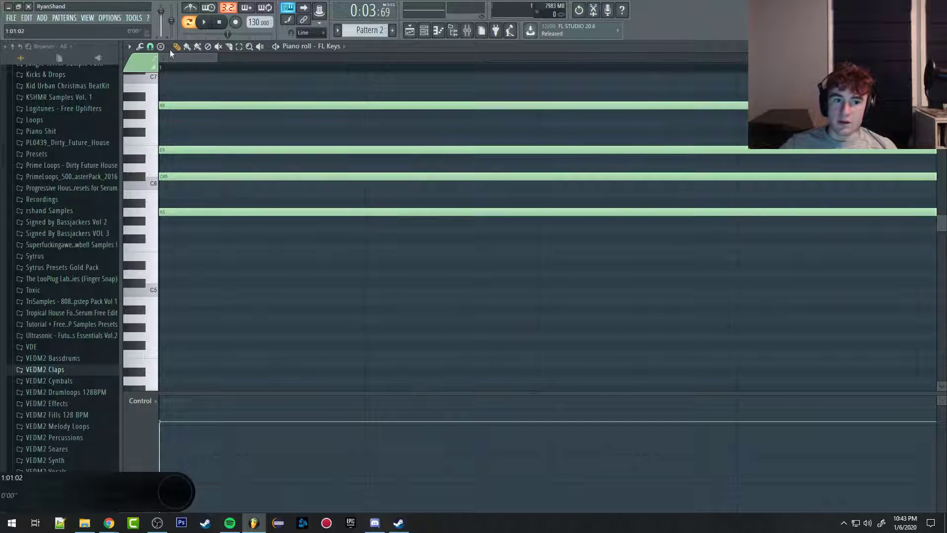
drag(178, 105, 182, 105)
drag(170, 150, 184, 175)
drag(166, 212, 173, 213)
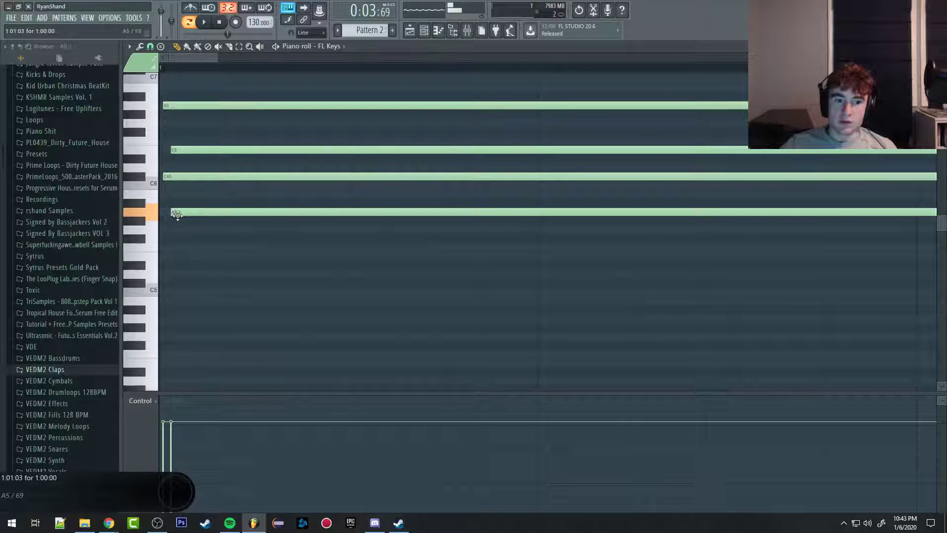
scroll(224, 126, down, 3)
key(space)
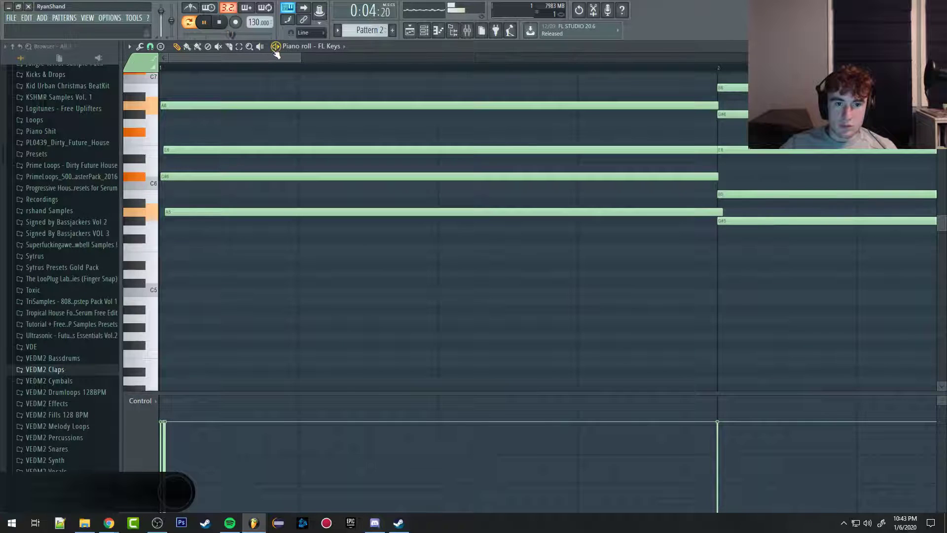
scroll(226, 125, down, 4)
key(space)
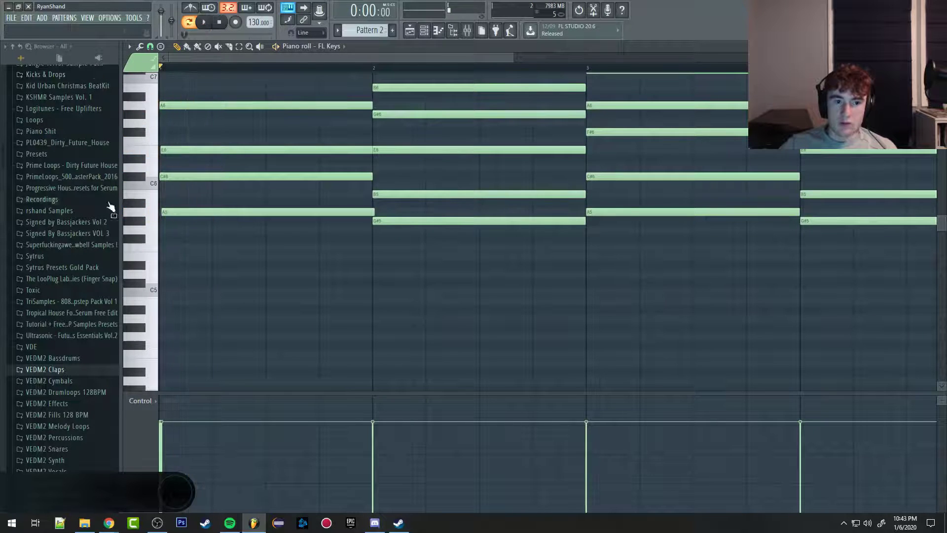
Step: Snap the staggered bar 1 chord notes back to the grid with Quick quantize
scroll(226, 74, up, 5)
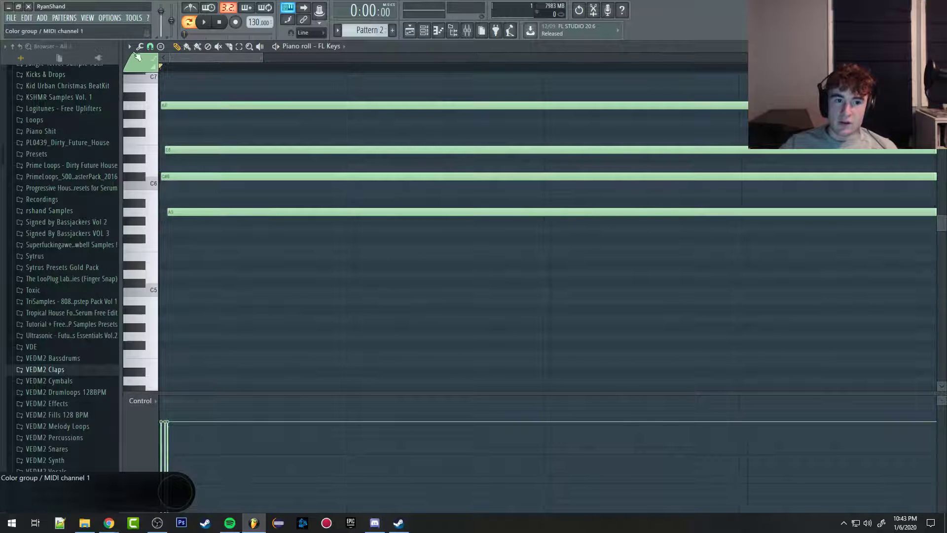
click(129, 46)
mouse_move(140, 78)
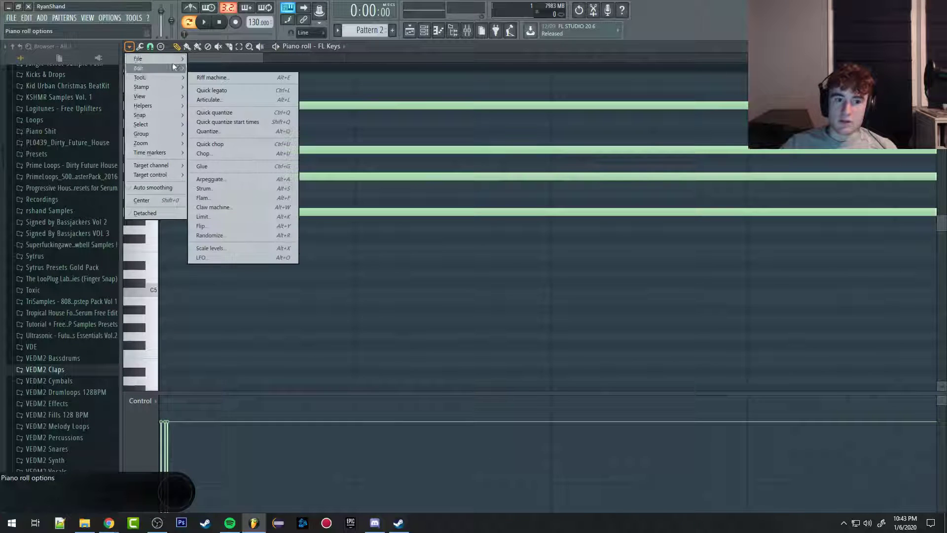
click(226, 112)
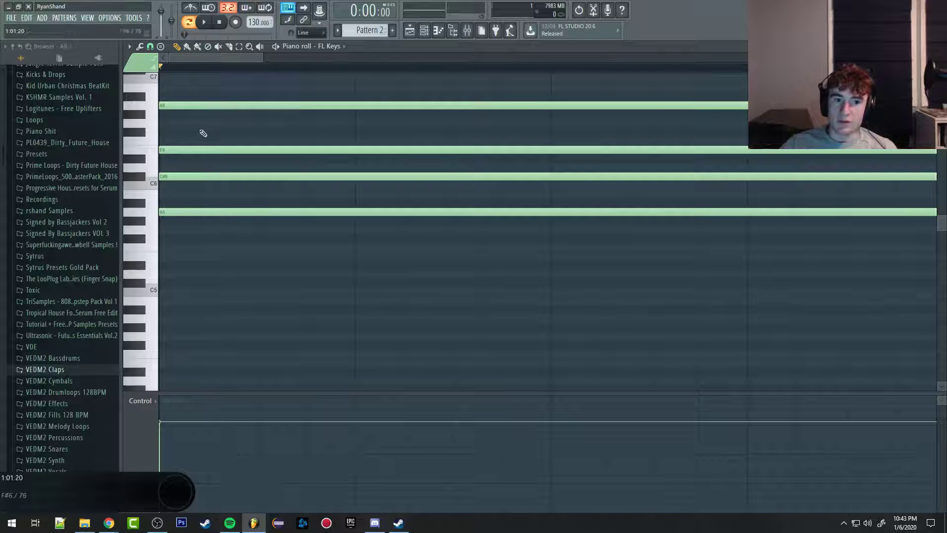
Step: Shift the lower bar 1 chord notes off the grid and realign them with Quick quantize
drag(176, 150, 180, 177)
drag(169, 212, 193, 212)
click(130, 45)
mouse_move(141, 79)
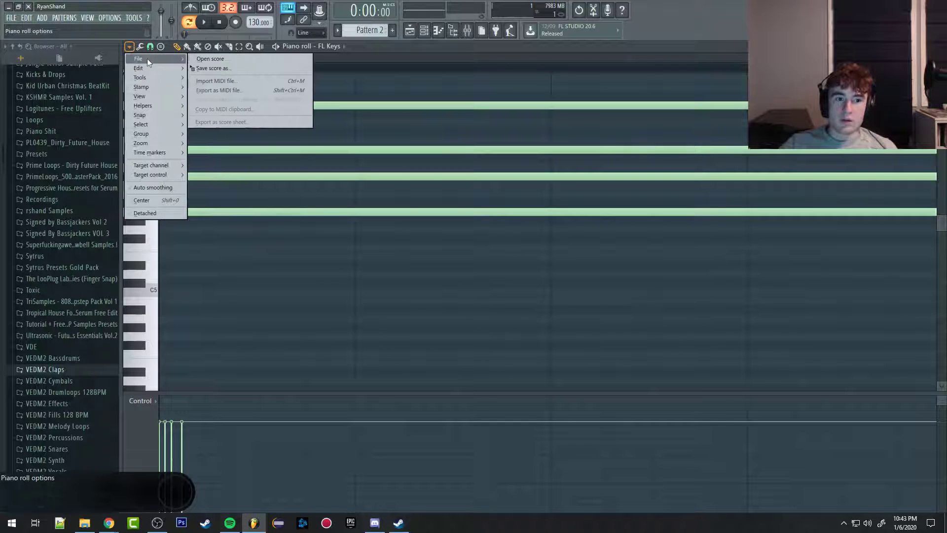
click(220, 113)
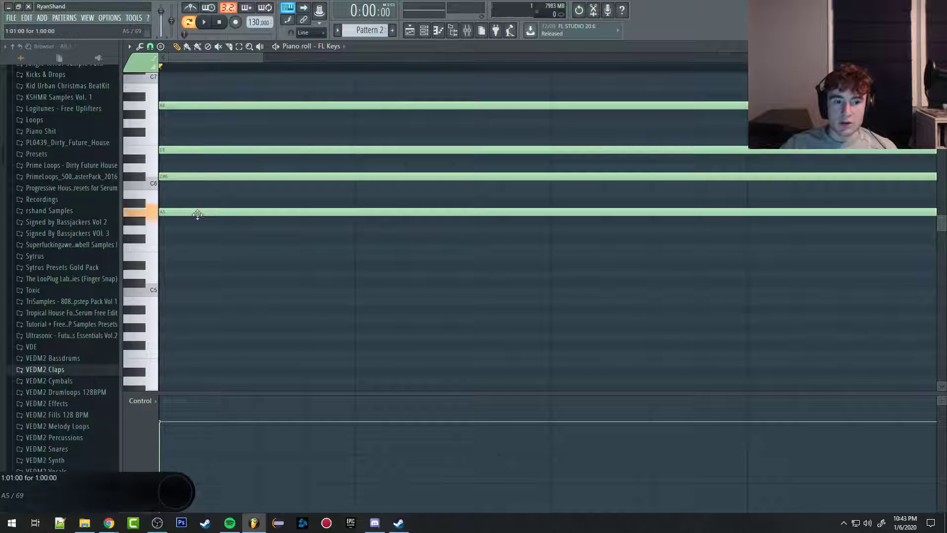
Step: Shift the lower bar 1 notes off the grid again and realign them using the advanced Quantize tool with its Default template
drag(197, 214, 208, 213)
drag(189, 177, 212, 151)
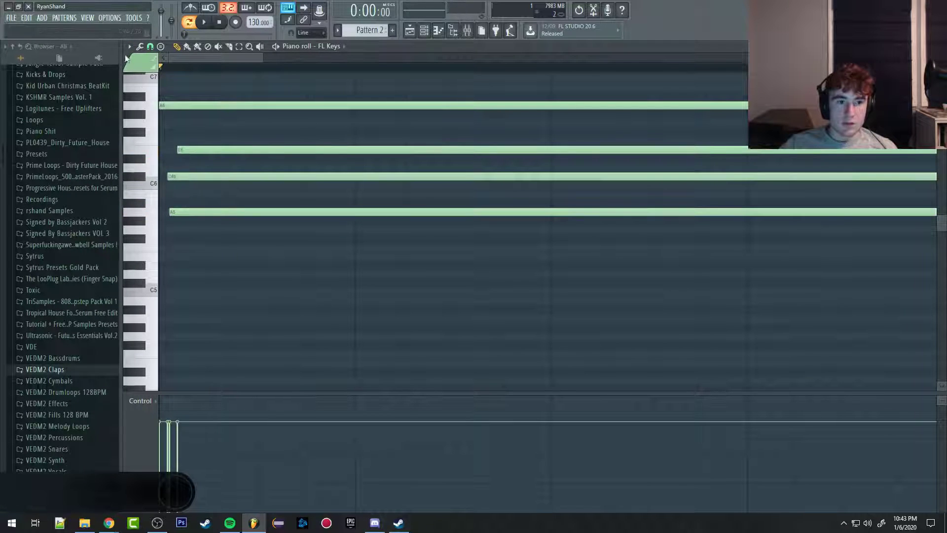
click(129, 47)
mouse_move(146, 77)
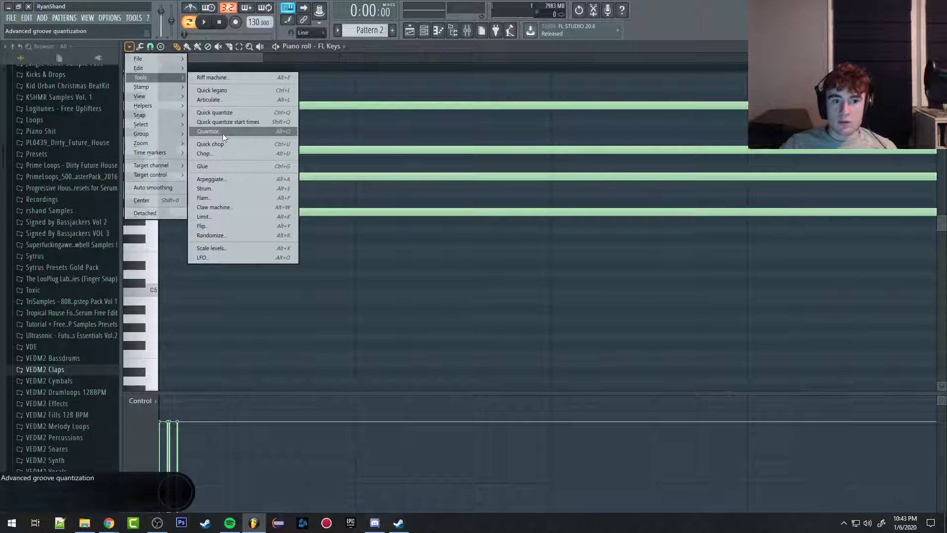
click(223, 131)
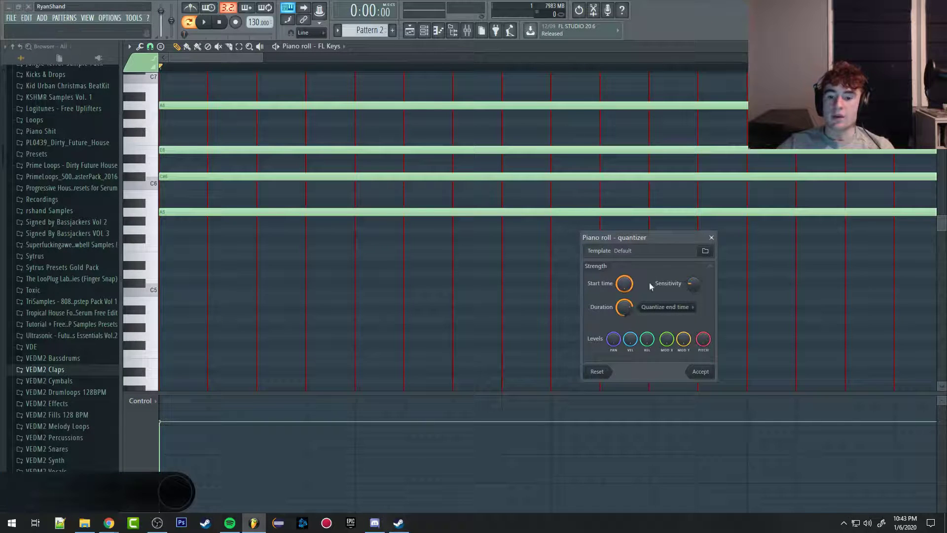
click(701, 371)
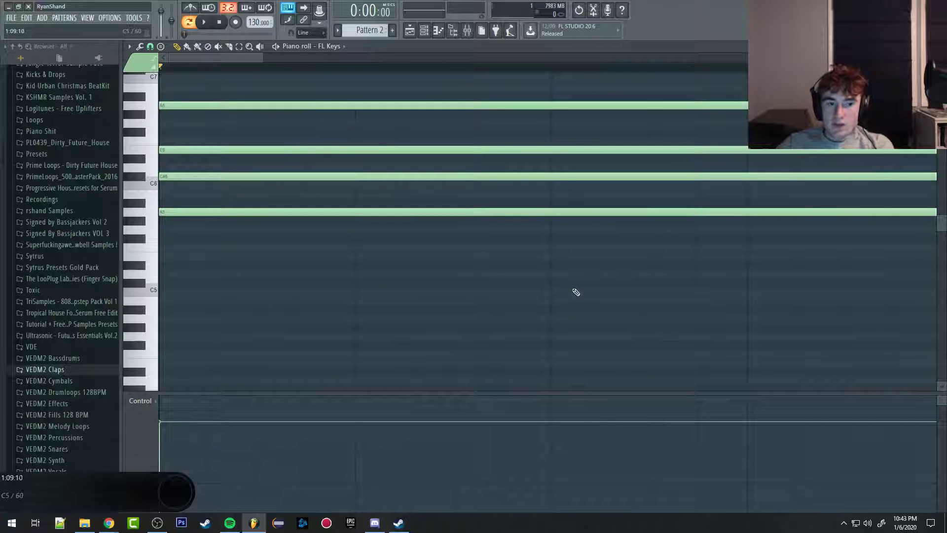
Step: Try arpeggiating the chords with the Alternate pattern and range 2, play the result, and undo the arpeggio
click(129, 47)
mouse_move(152, 77)
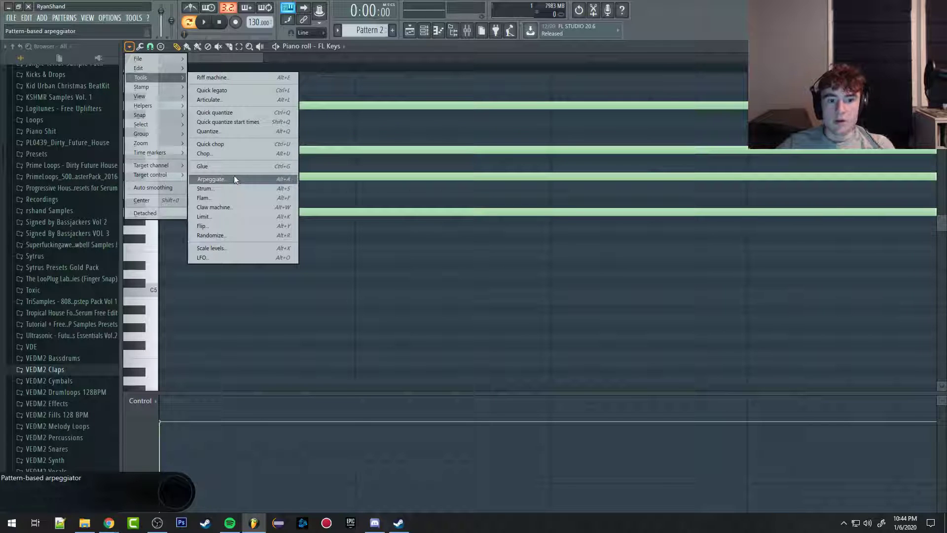
click(234, 179)
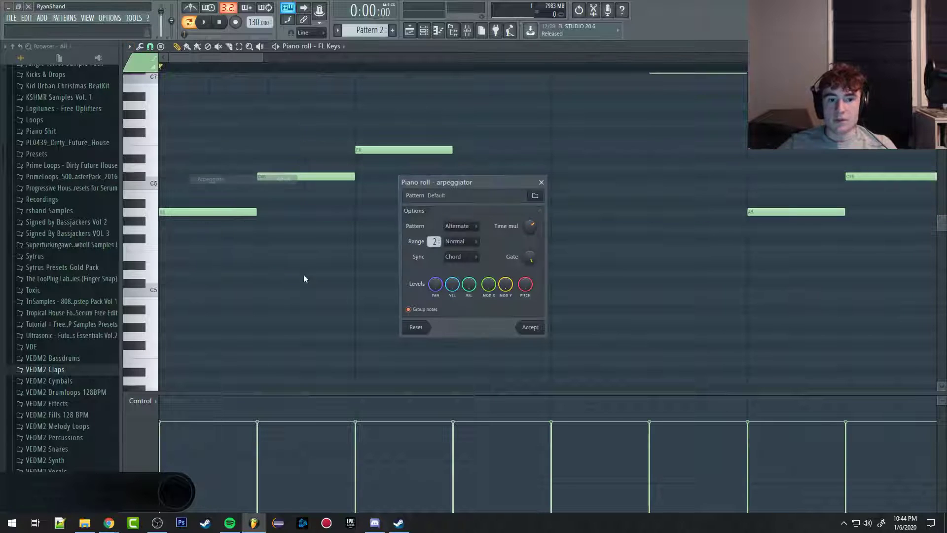
click(530, 327)
scroll(402, 292, down, 6)
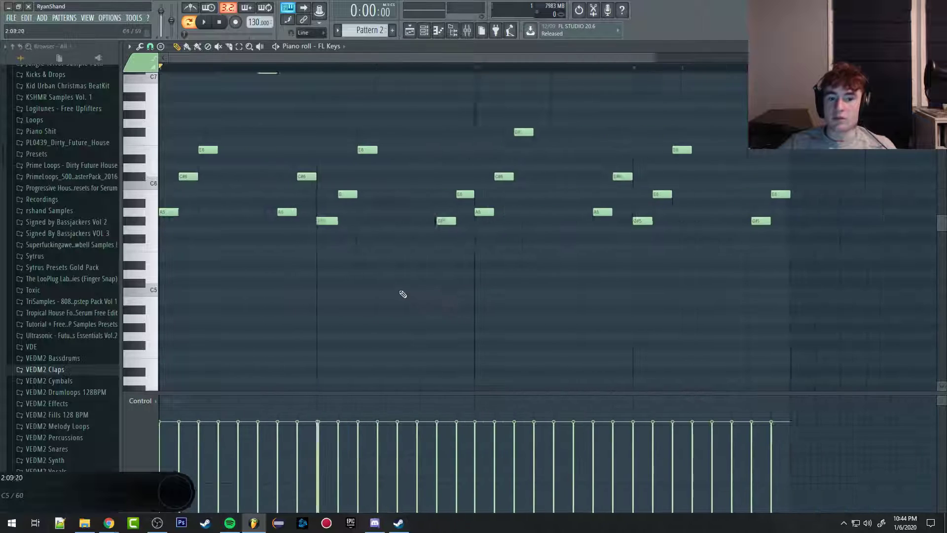
scroll(293, 303, up, 3)
key(space)
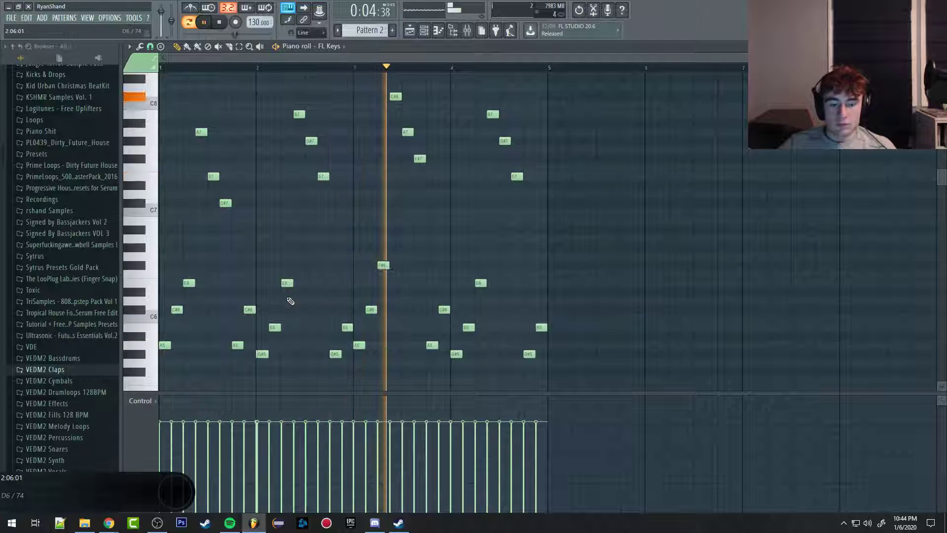
key(space)
key(ctrl+z)
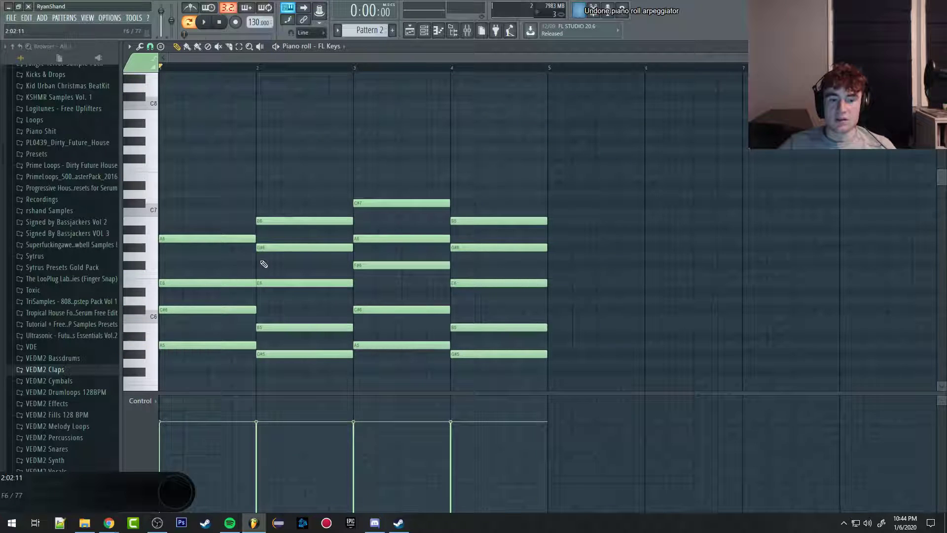
Step: Strum all the chords with an increased start time strength and play the pattern
click(128, 47)
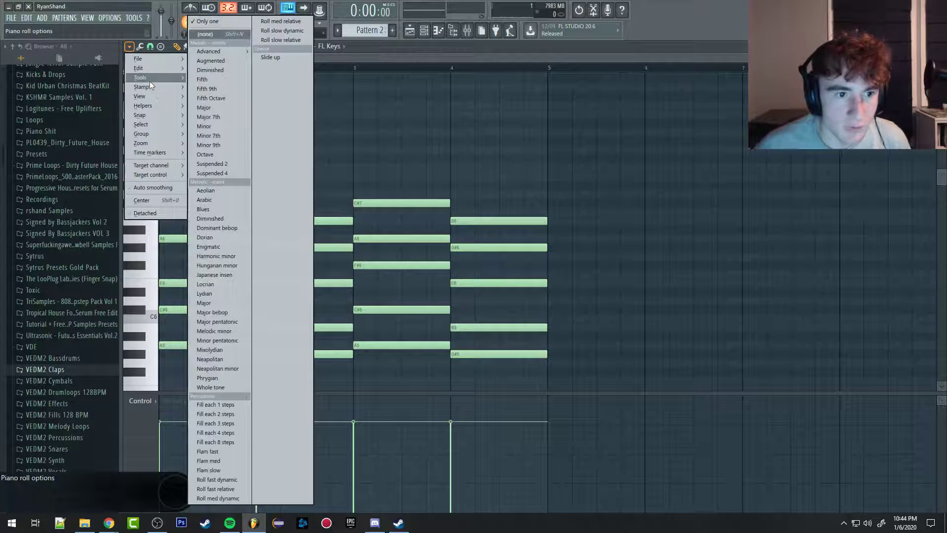
mouse_move(149, 79)
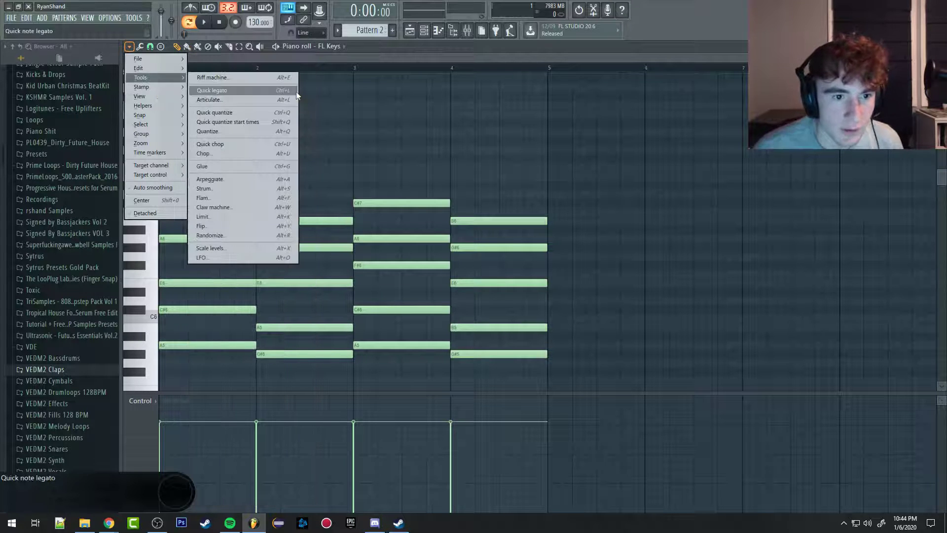
click(214, 188)
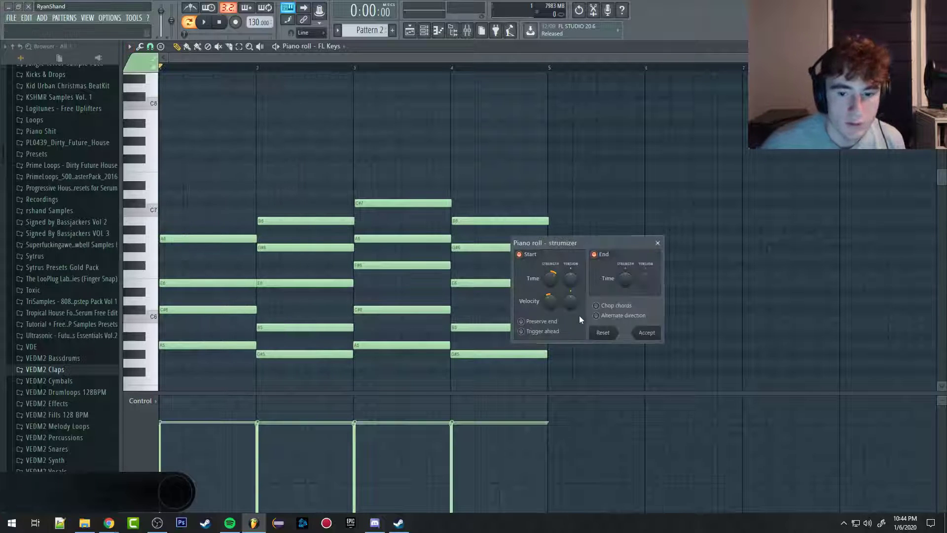
drag(552, 281, 553, 252)
key(space)
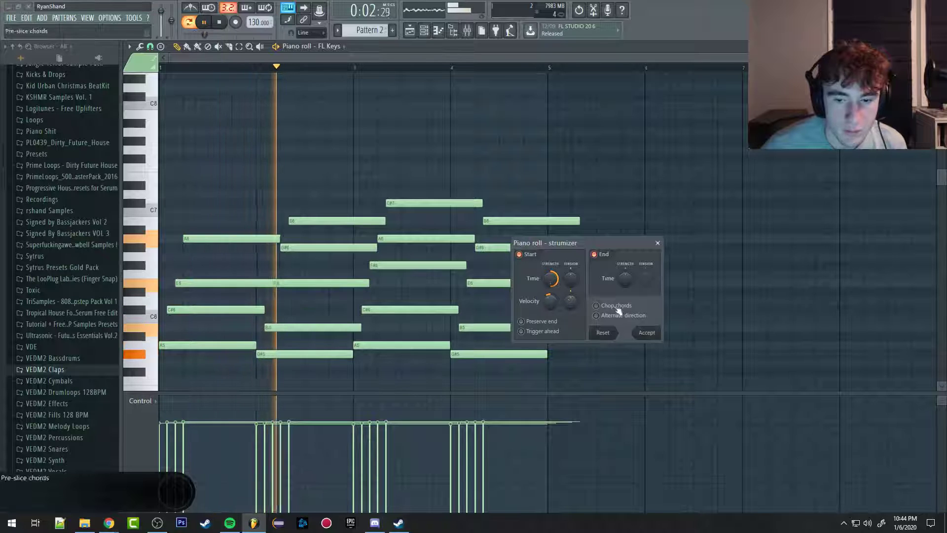
click(647, 333)
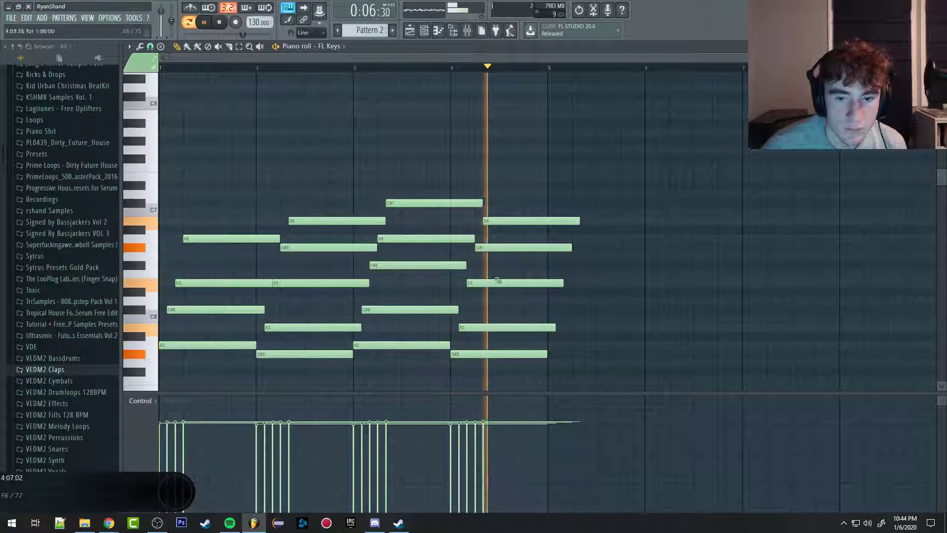
key(space)
Step: Select all the strummed chord notes, start the Randomize tool on them, and reduce the panning randomness to zero
drag(615, 182, 148, 389)
click(129, 46)
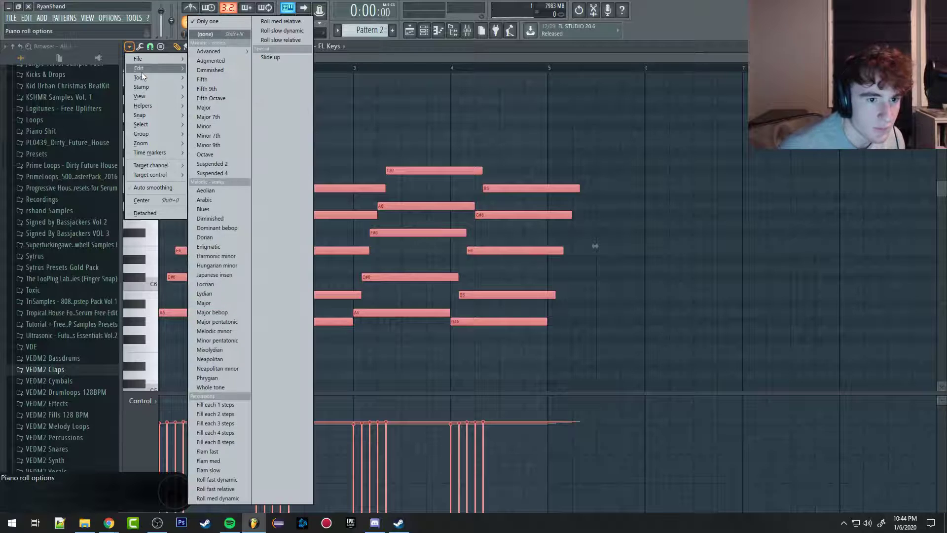
mouse_move(141, 78)
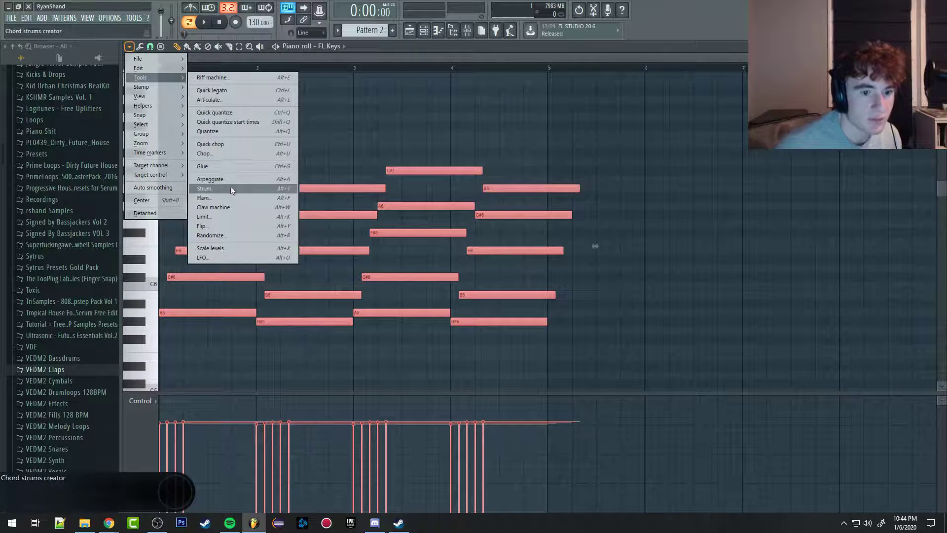
click(207, 236)
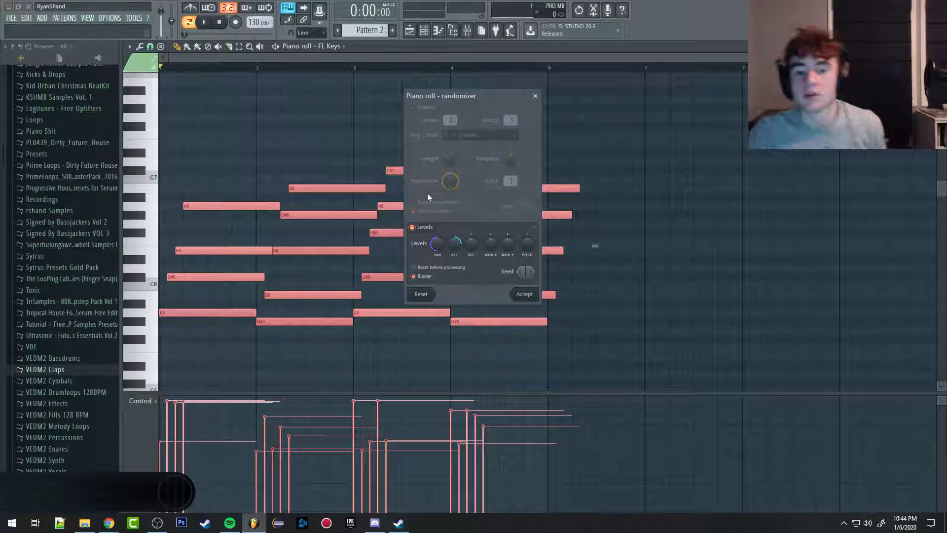
mouse_move(445, 245)
mouse_down()
mouse_move(444, 217)
mouse_move(456, 259)
mouse_up()
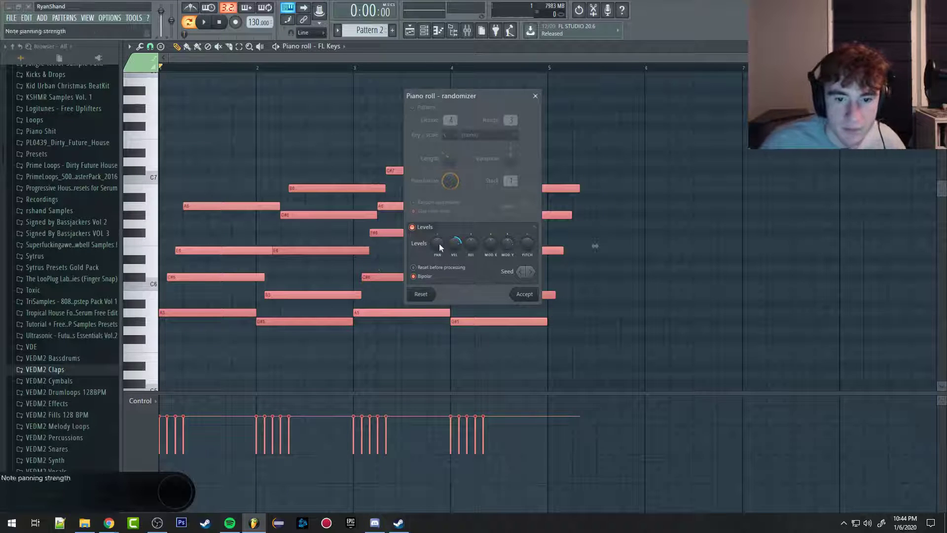
Step: Compare velocity randomization with Bipolar off and on, apply a moderate velocity amount with Bipolar enabled, and play the chords
click(418, 276)
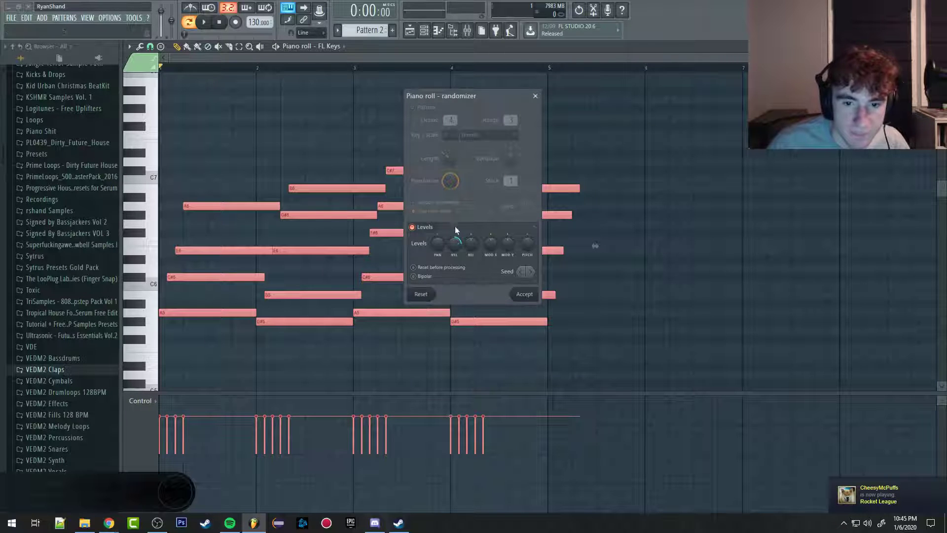
mouse_move(455, 246)
mouse_down()
mouse_move(454, 253)
mouse_move(452, 232)
mouse_up()
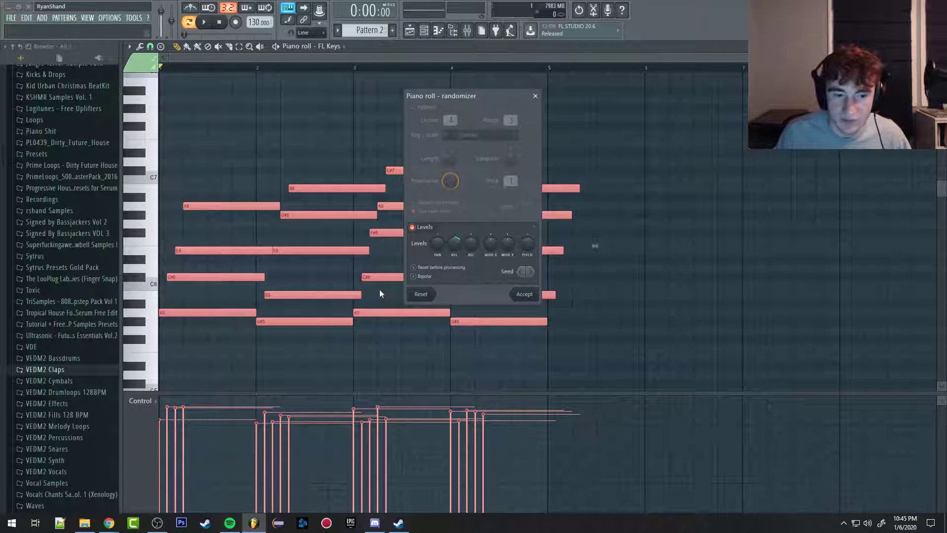
drag(451, 241, 451, 231)
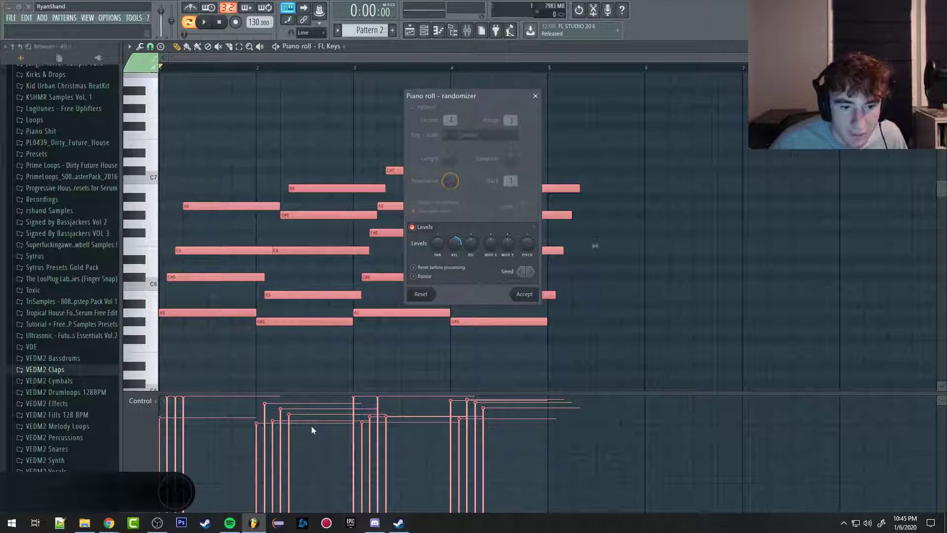
click(414, 276)
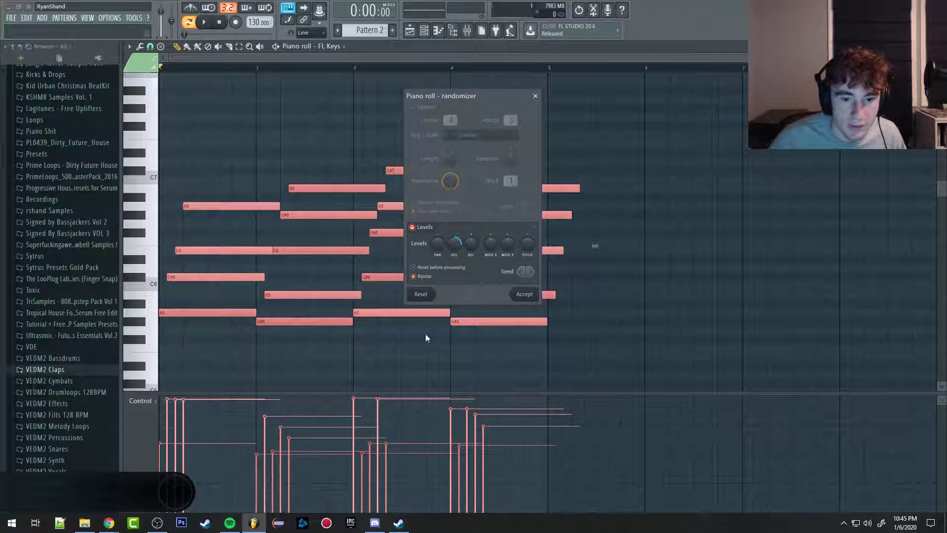
drag(454, 242, 455, 258)
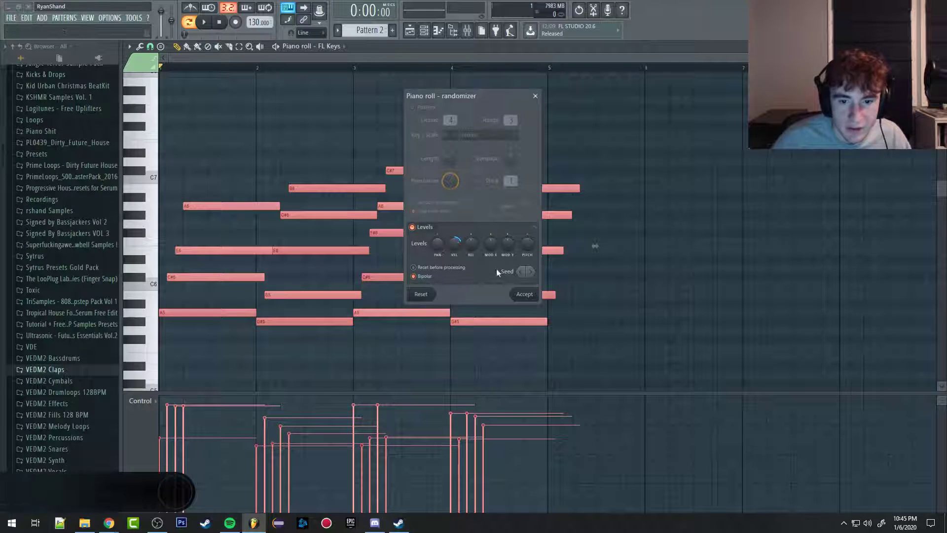
click(526, 295)
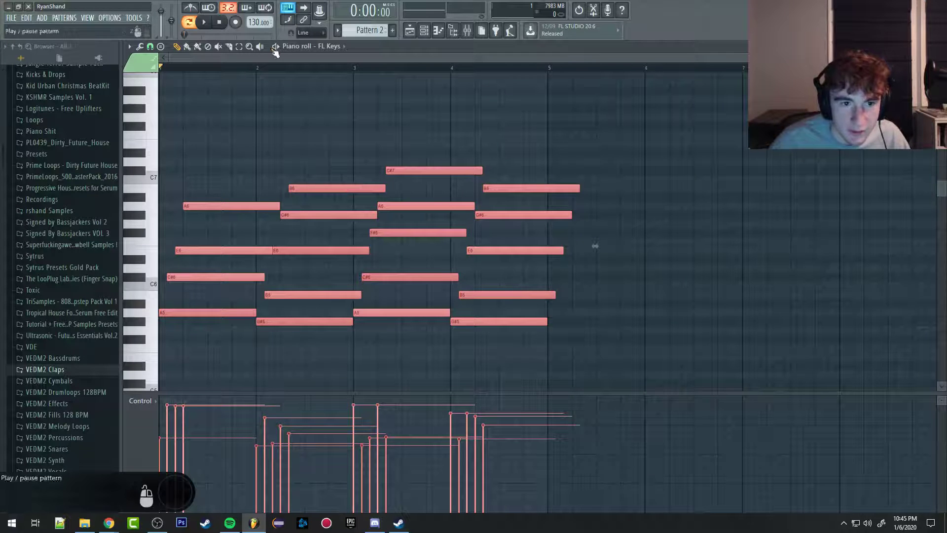
click(276, 46)
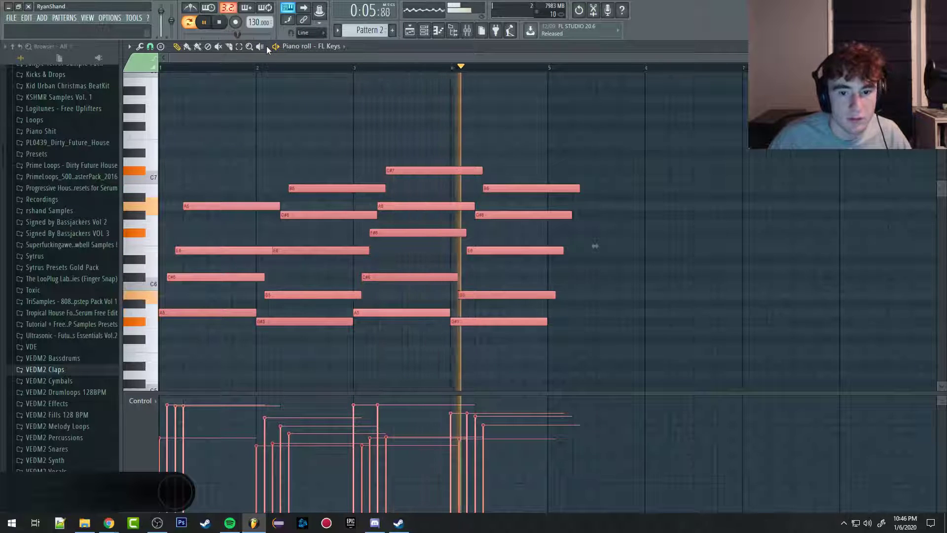
Step: In the playlist, replace the sliced Pattern 1 fragments at the start of Track 2 with one whole Pattern 1 clip
key(F5)
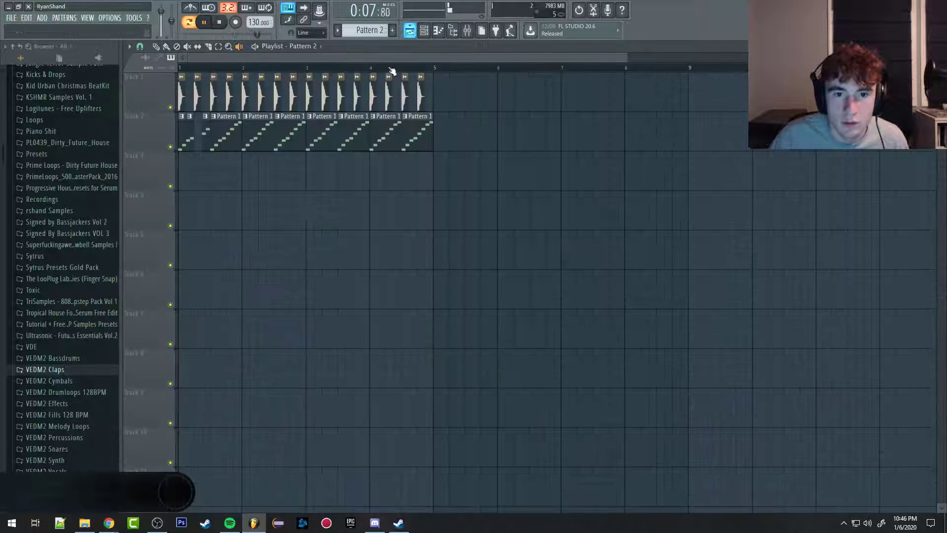
scroll(341, 187, down, 3)
scroll(190, 144, down, 1)
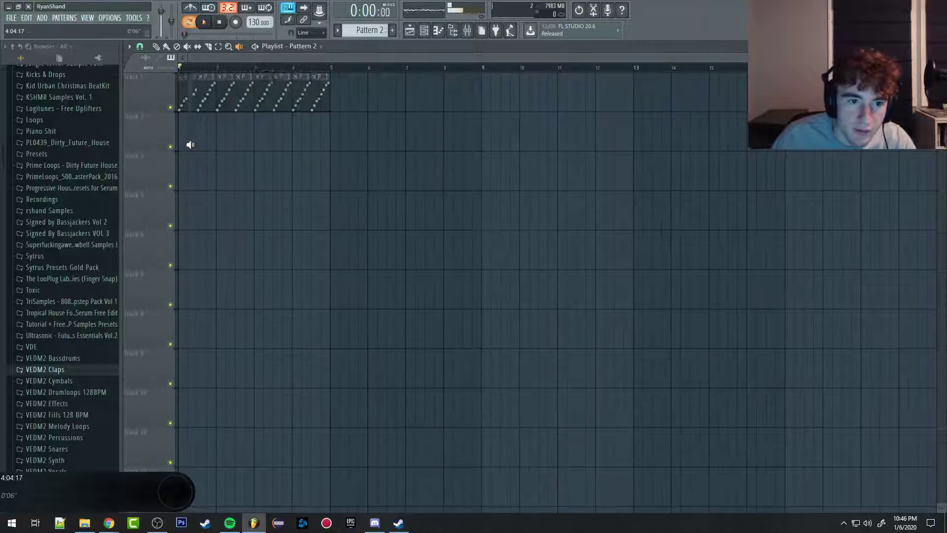
click(157, 48)
key(space)
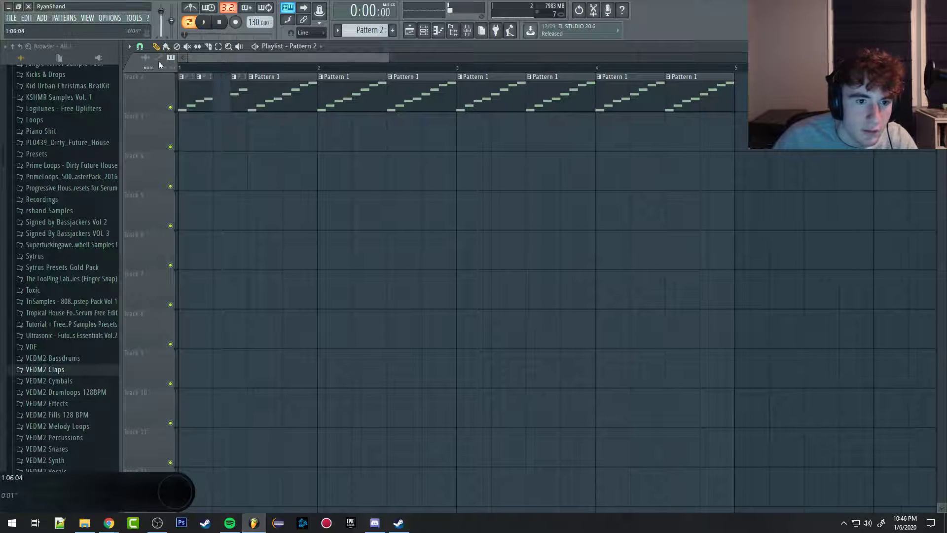
right_click(190, 101)
right_click(240, 105)
drag(202, 121, 194, 98)
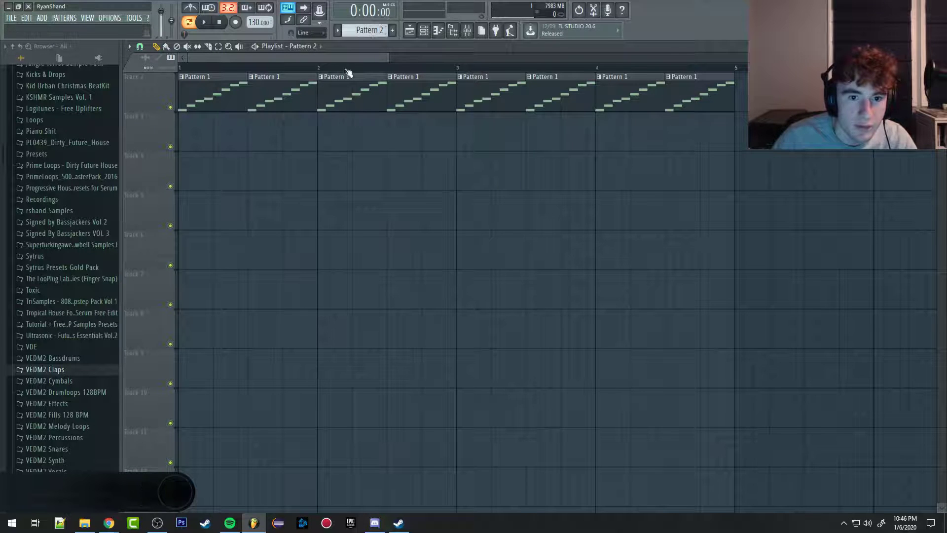
Step: Place a Pattern 2 clip on Track 3 starting at bar 1 and play the arrangement
click(286, 130)
scroll(333, 172, down, 5)
drag(325, 141, 291, 138)
key(space)
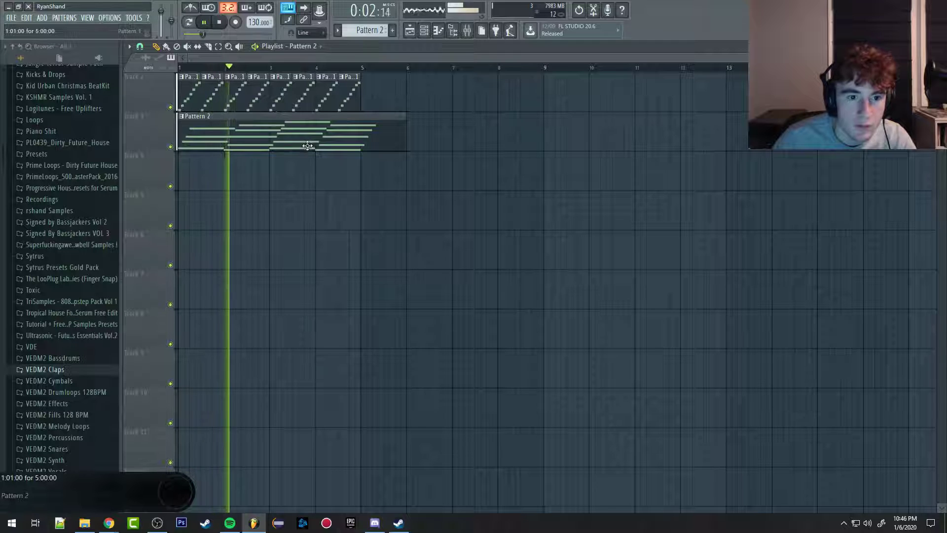
Step: Mute Track 2 while the arrangement plays, stop playback, and unmute the track
scroll(318, 168, up, 1)
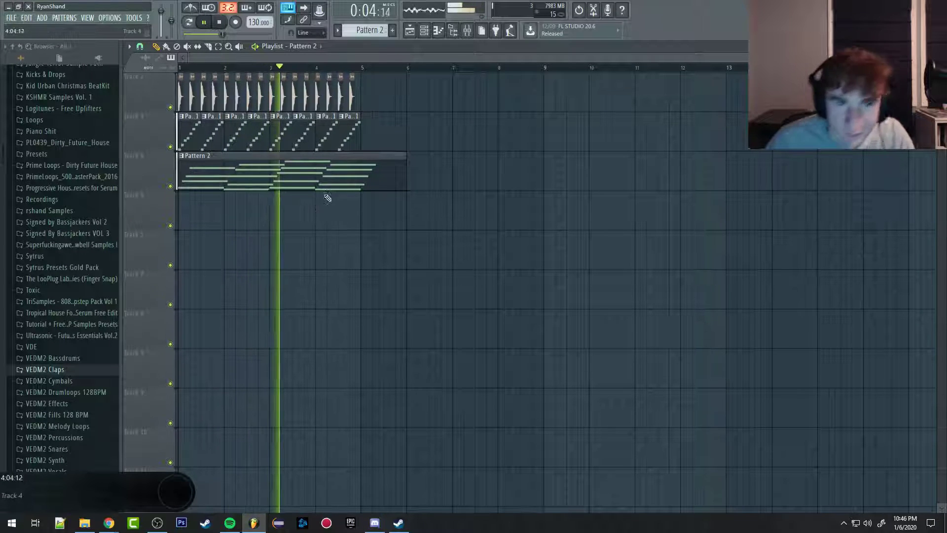
click(170, 147)
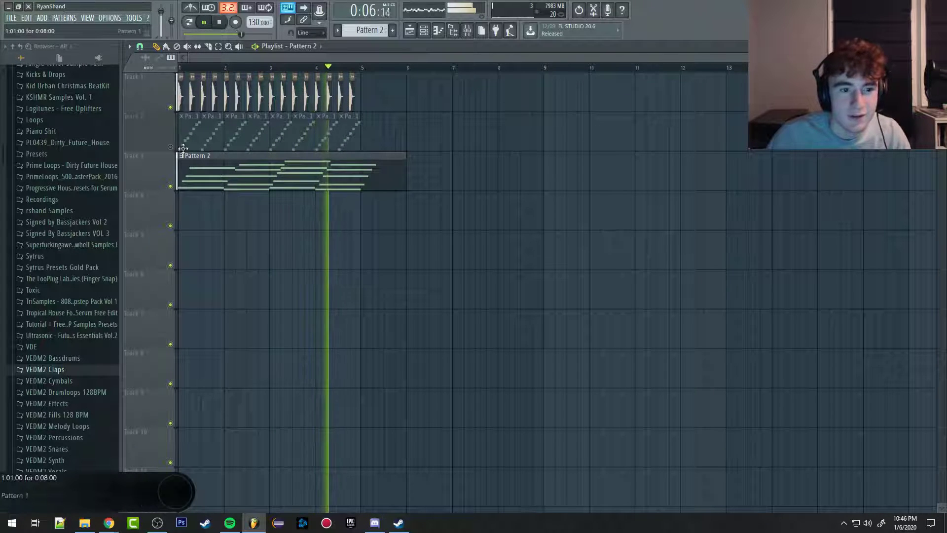
key(space)
click(170, 146)
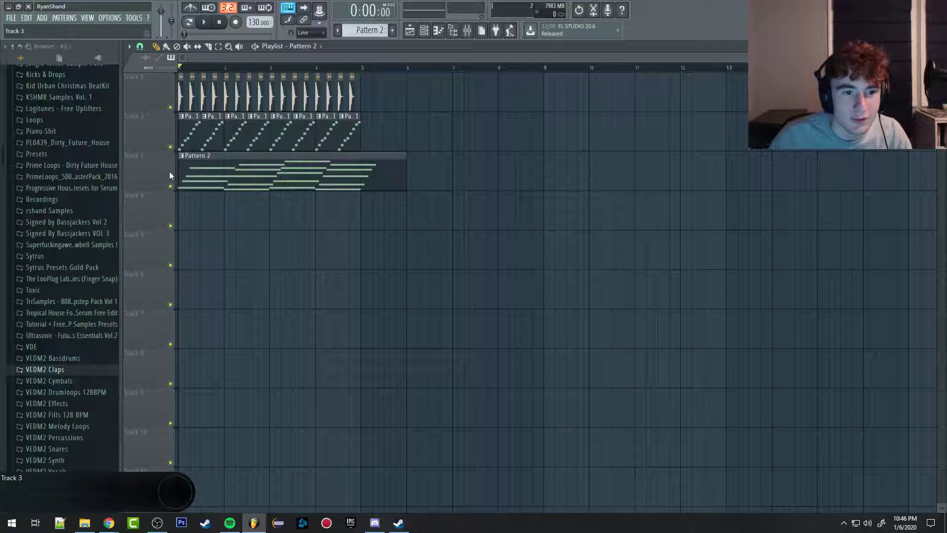
Step: Demonstrate soloing Track 2 and restoring the other tracks, as well as muting and unmuting Track 2
click(171, 147)
right_click(171, 146)
right_click(170, 147)
right_click(170, 146)
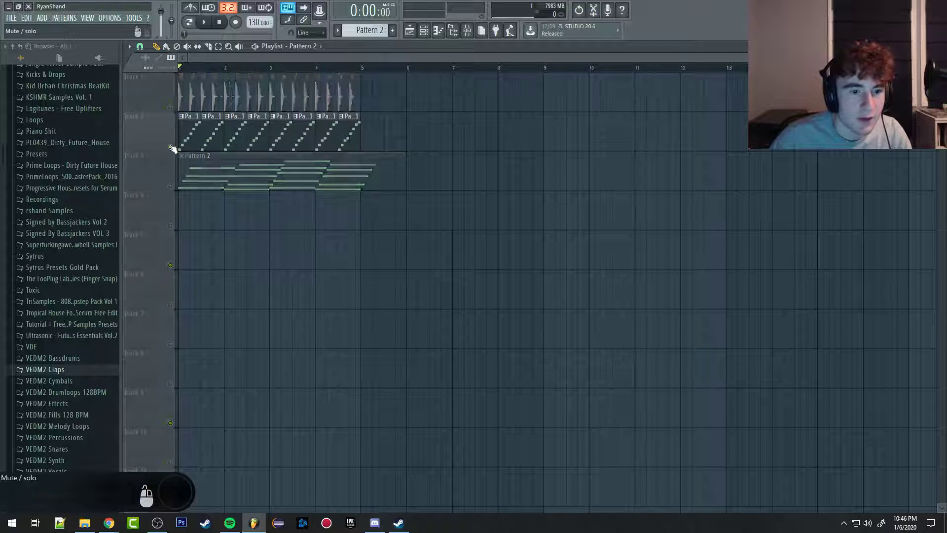
right_click(171, 148)
right_click(171, 148)
right_click(171, 147)
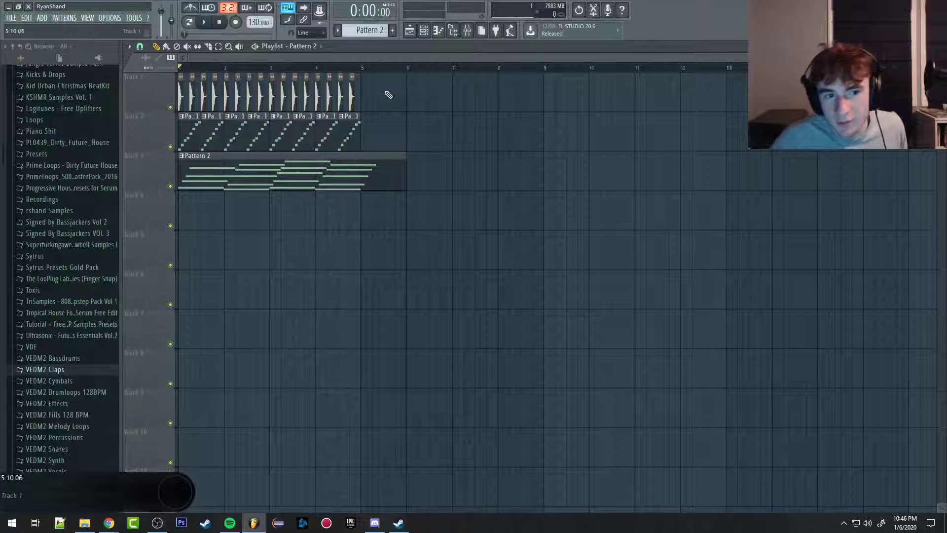
click(172, 147)
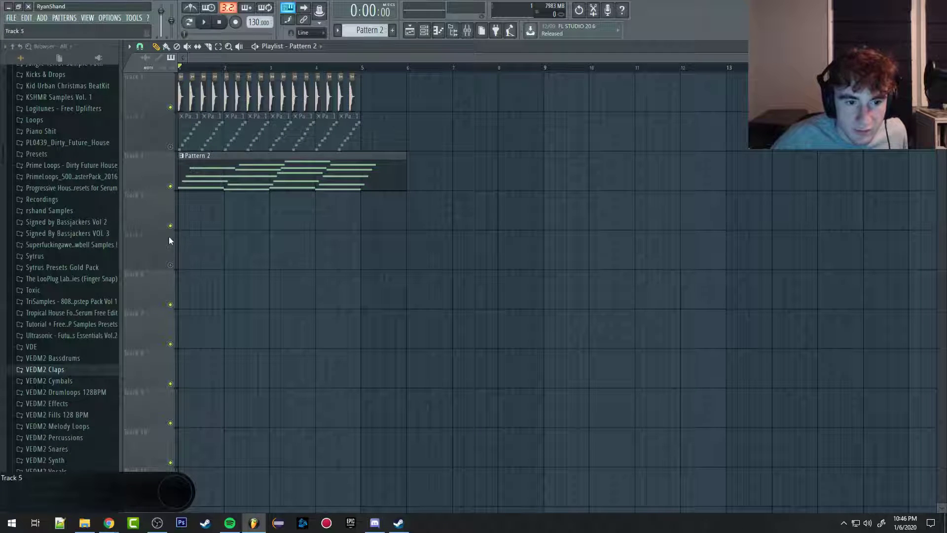
click(170, 147)
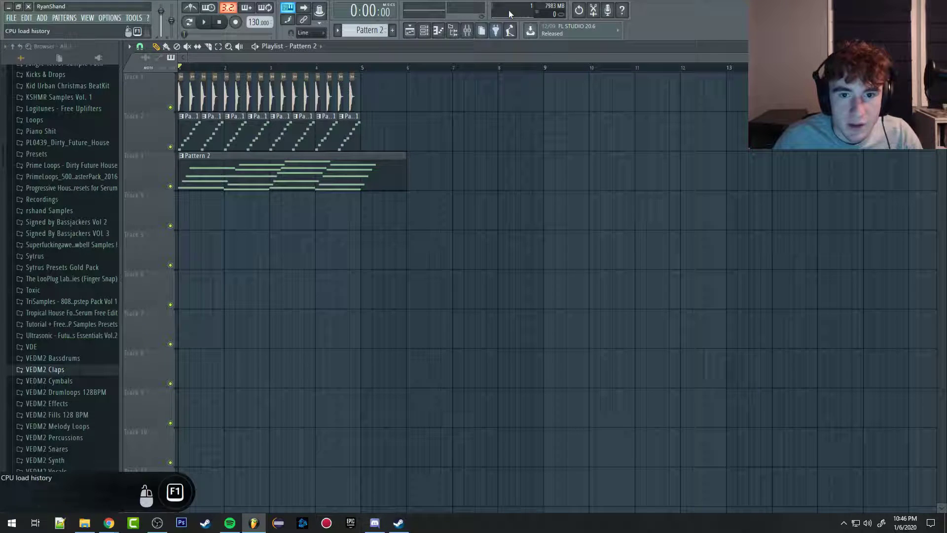
Step: Inspect the mute and solo switches in the mixer, return to the playlist and briefly play the arrangement
click(439, 31)
click(467, 31)
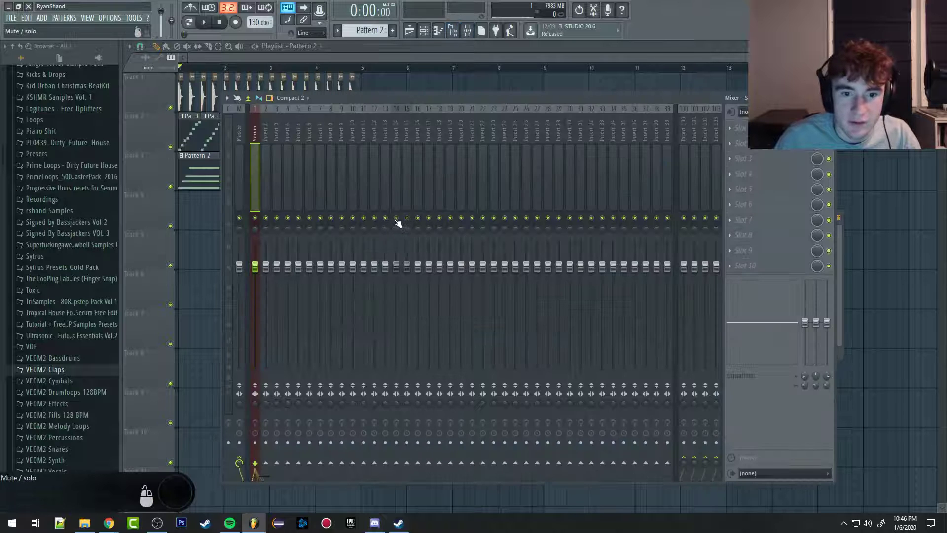
click(423, 31)
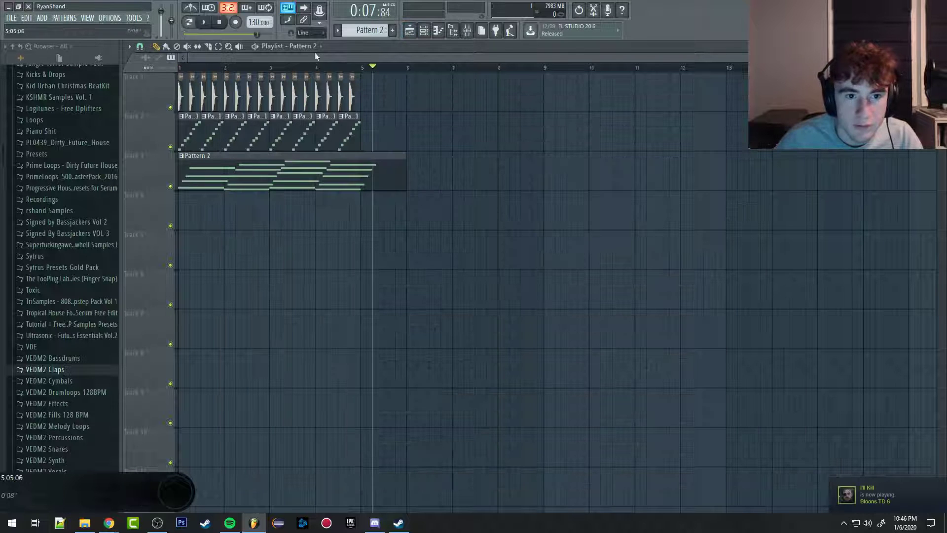
key(space)
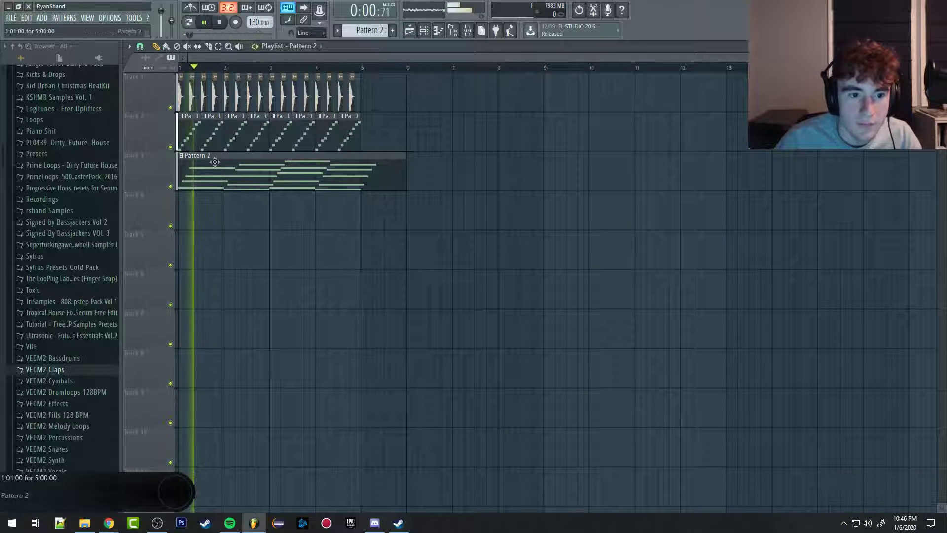
key(space)
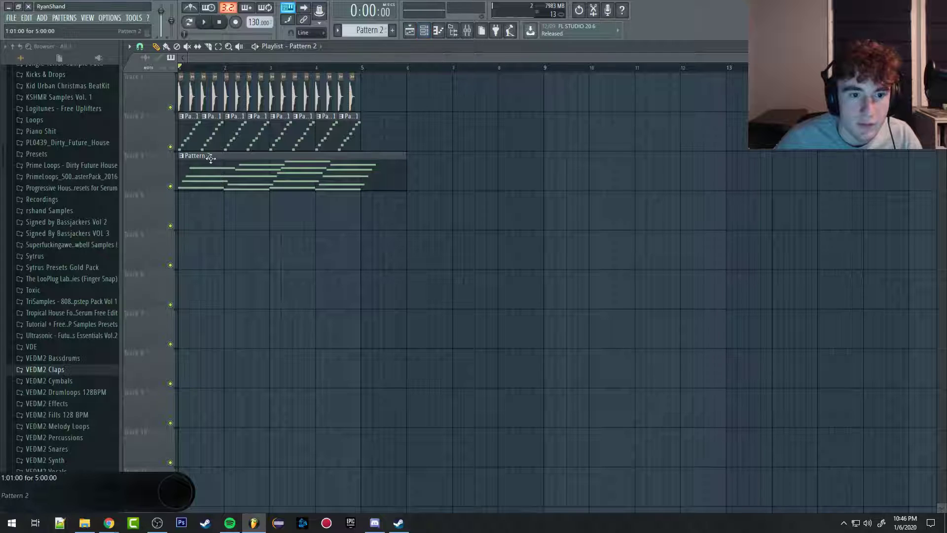
Step: Open the Pattern 1 melody from Track 2 in the FL Keys piano roll, zoom in and play it
double_click(193, 130)
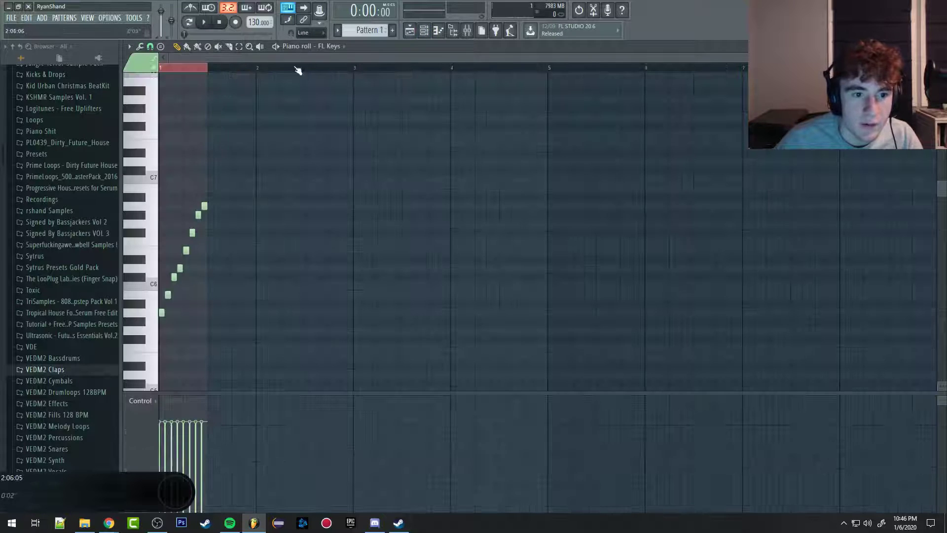
key(ctrl+d)
scroll(163, 222, up, 4)
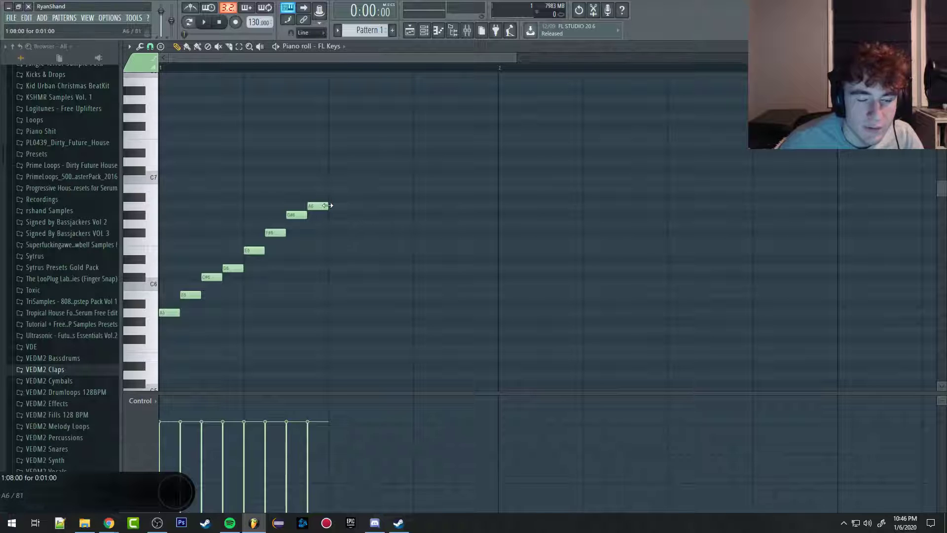
key(space)
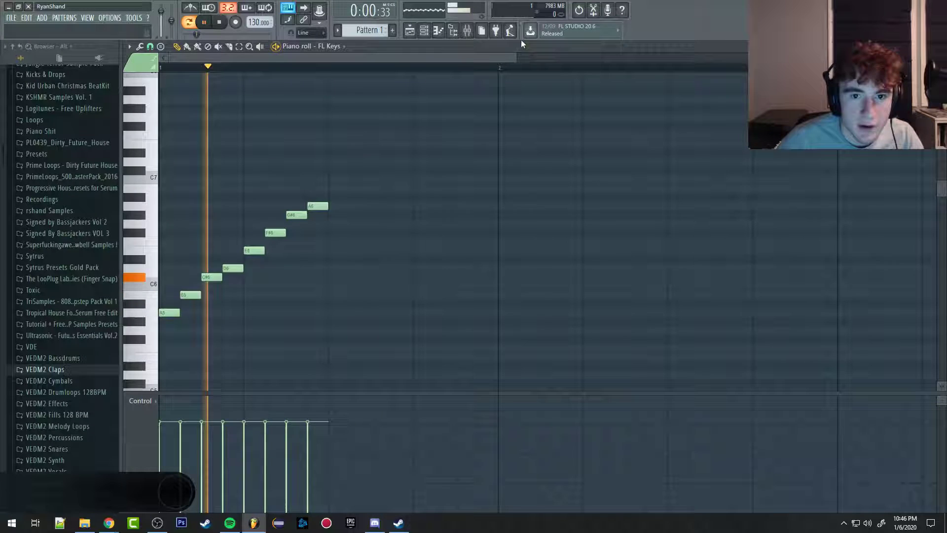
Step: Replace the FL Keys channel's instrument with reFX Nexus and close the plugin window
click(426, 30)
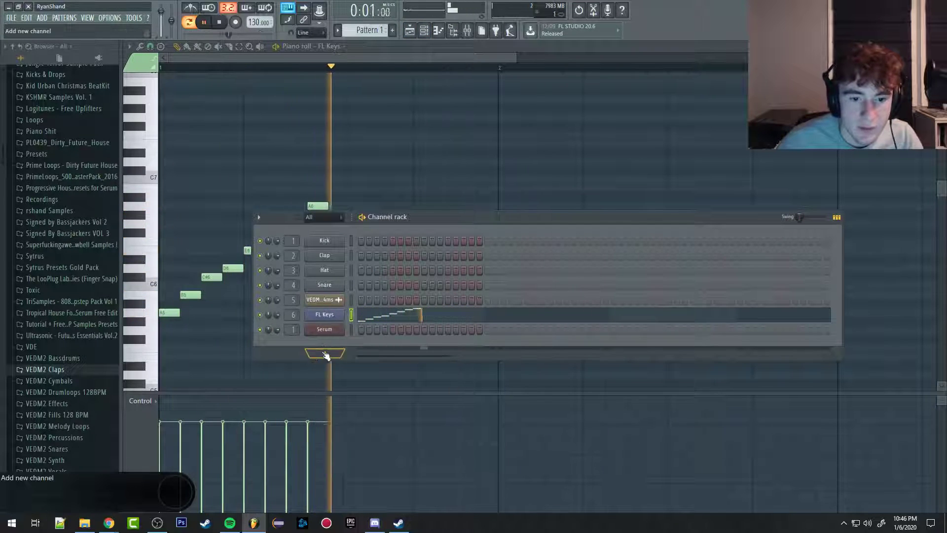
right_click(330, 316)
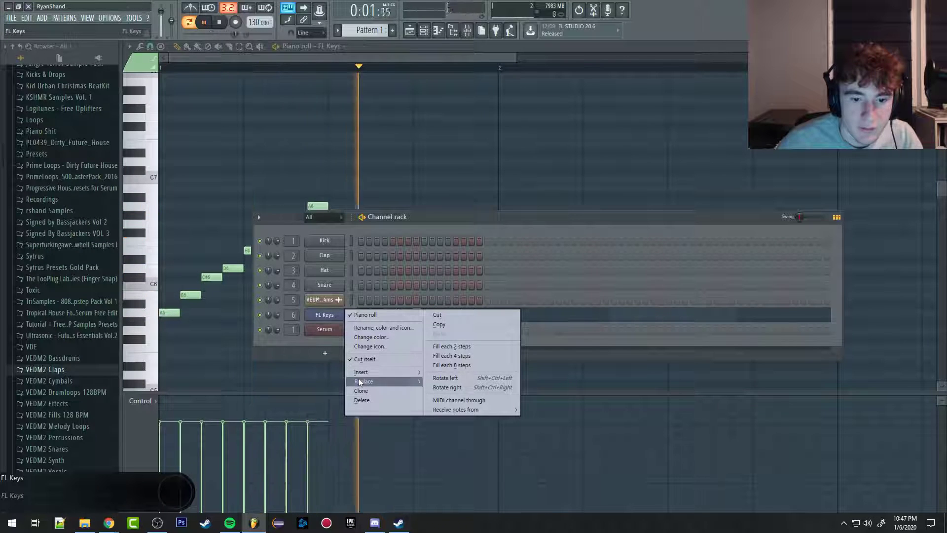
mouse_move(407, 382)
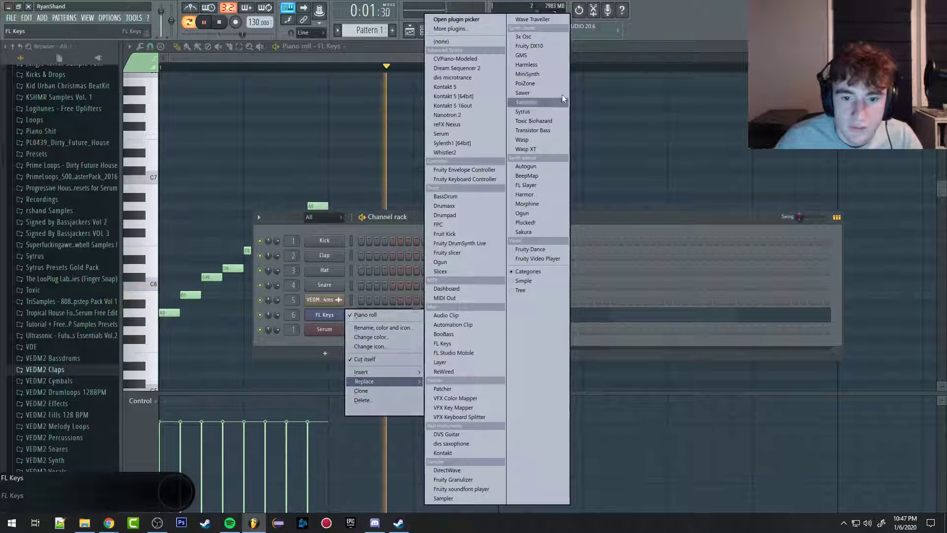
click(444, 124)
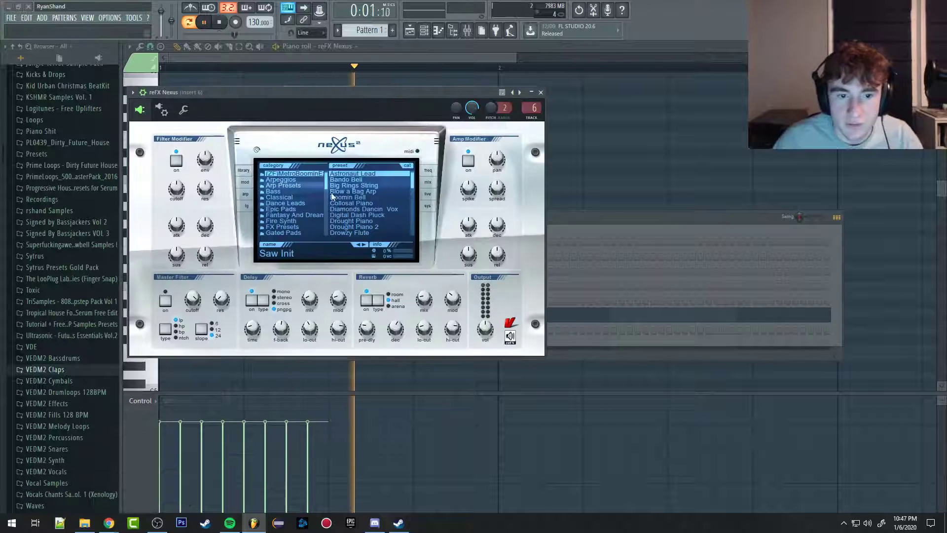
click(325, 58)
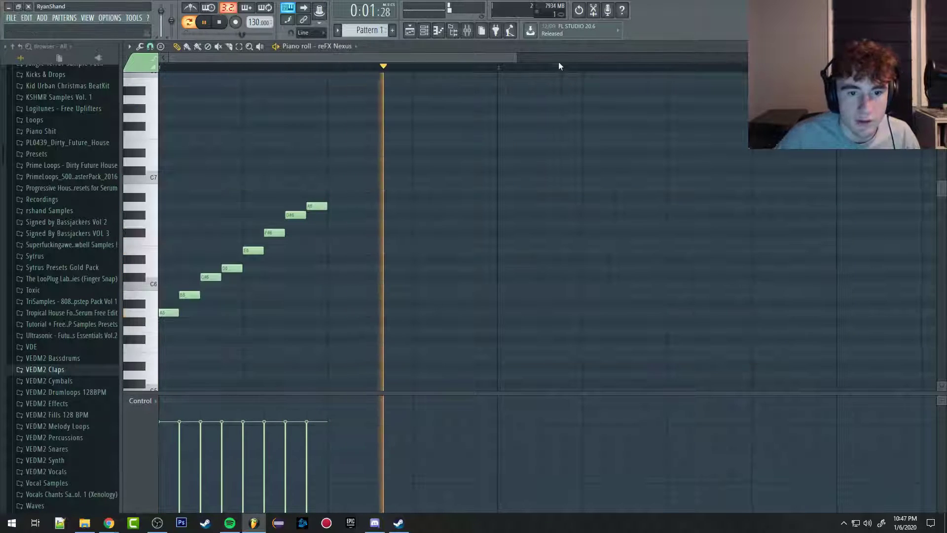
Step: Play the song from the playlist and delete the Pattern 2 clip from Track 3
click(409, 31)
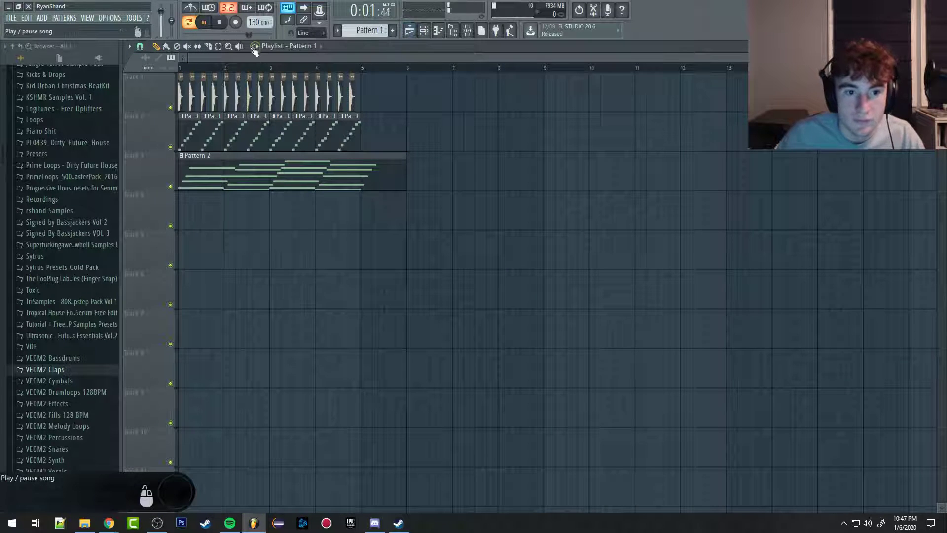
click(254, 49)
right_click(205, 178)
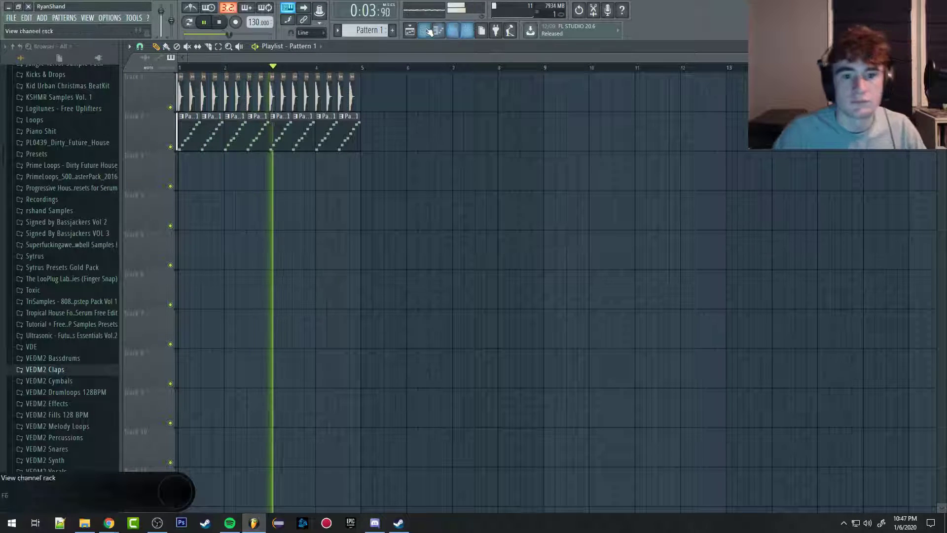
key(space)
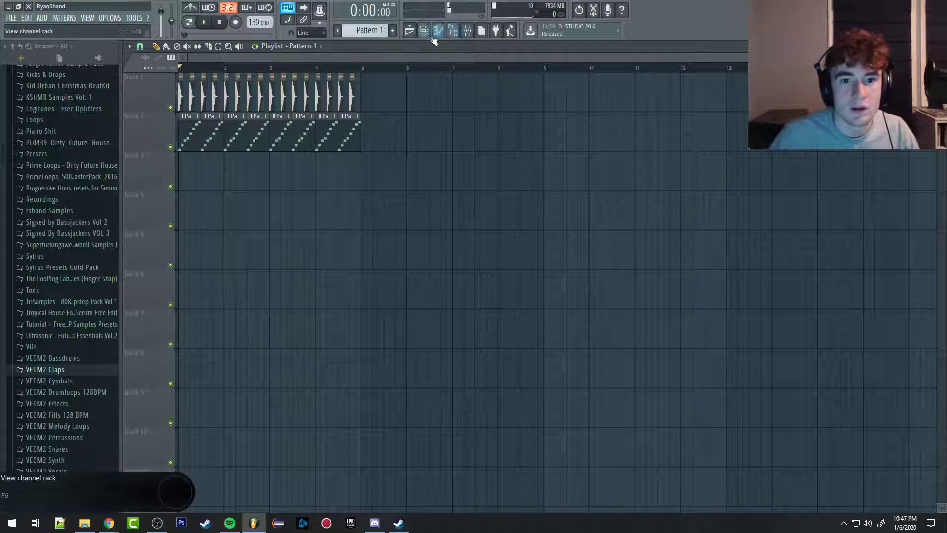
Step: Open the reFX Nexus piano roll, switch from Pattern 1 to Pattern 2 and play its chords
click(425, 31)
click(438, 32)
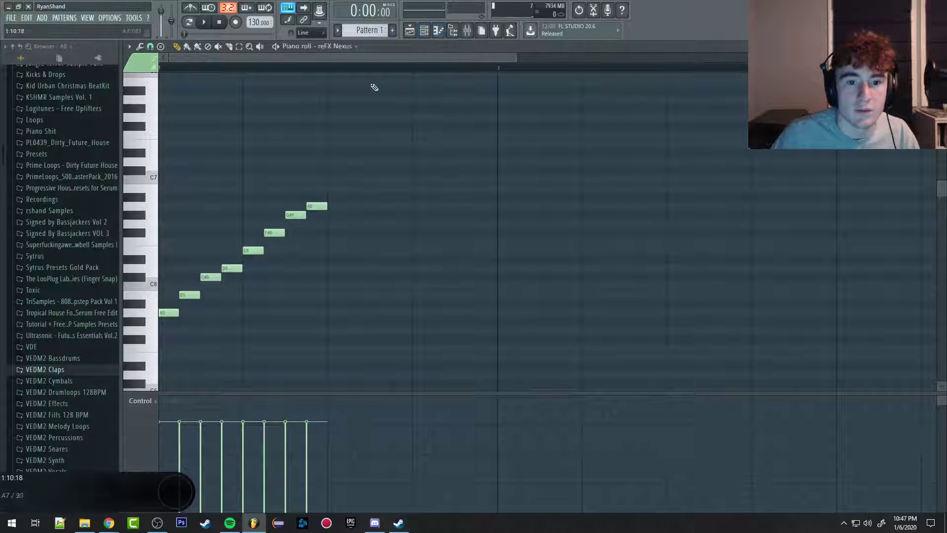
scroll(373, 34, down, 1)
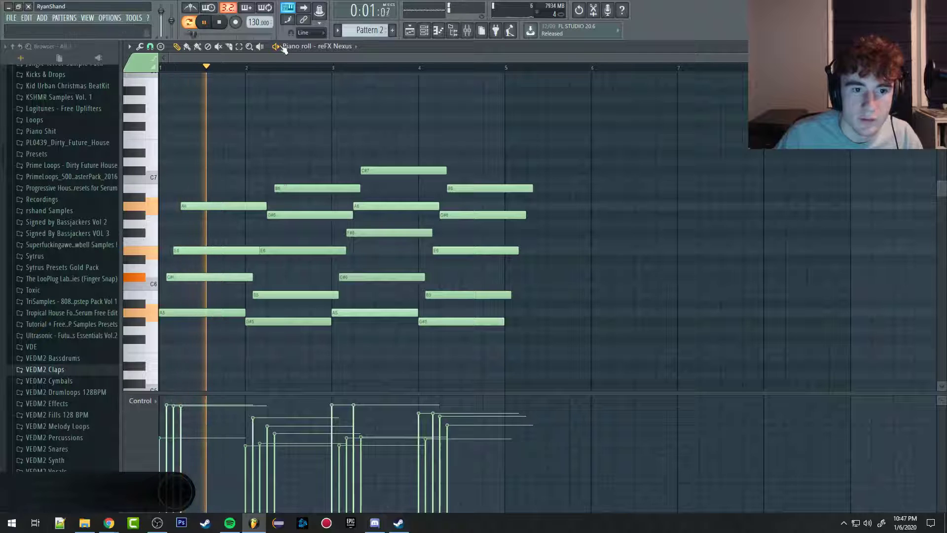
key(space)
Step: Review Pattern 2 in the channel rack, replay its reFX Nexus chords and switch between the patterns
click(428, 30)
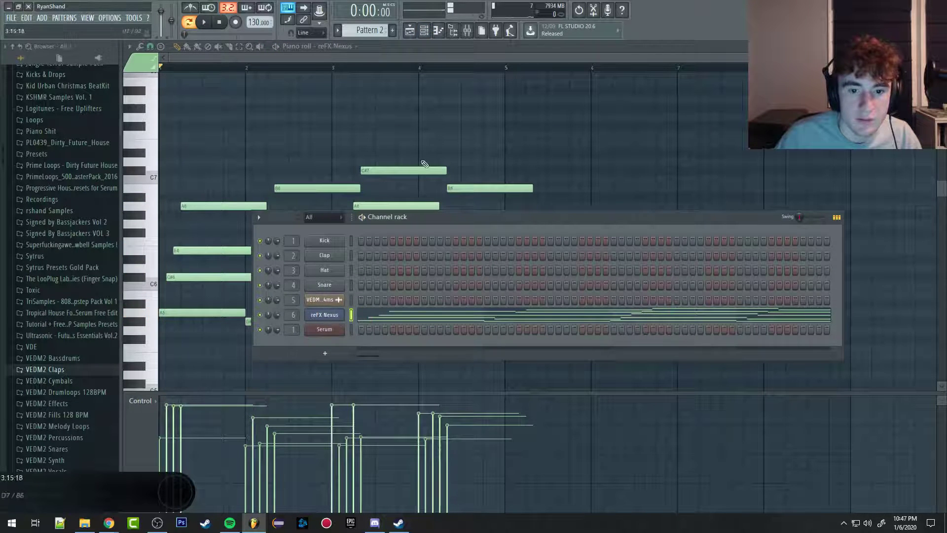
drag(534, 110, 622, 148)
key(space)
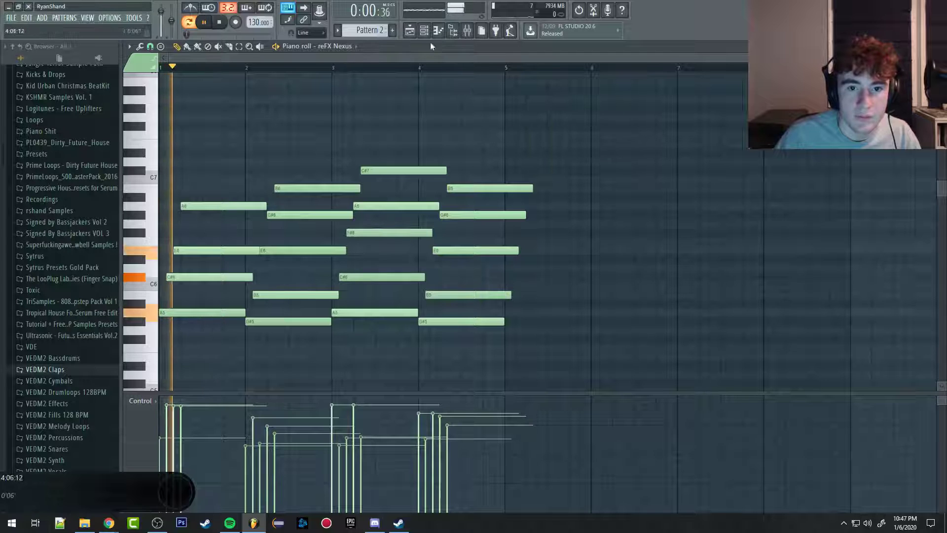
click(431, 31)
click(394, 61)
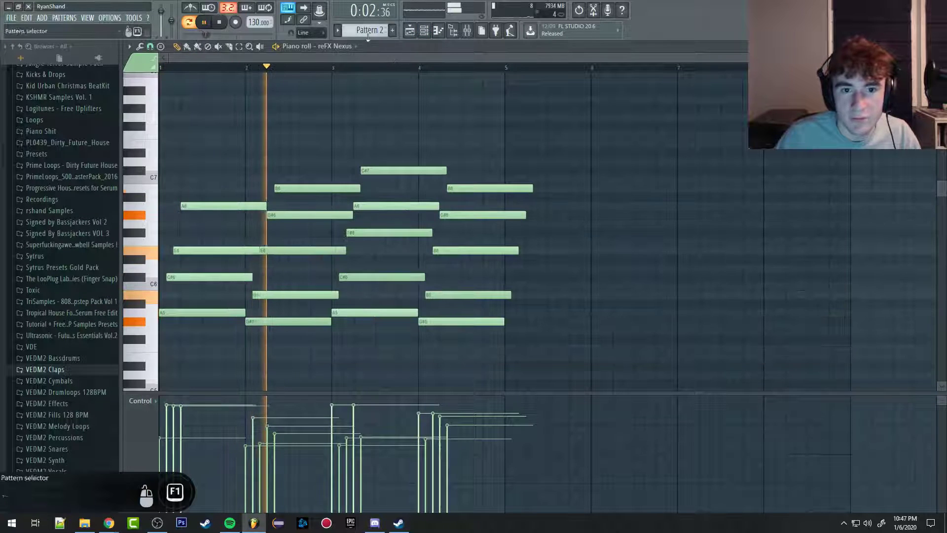
scroll(363, 28, up, 1)
scroll(362, 27, down, 1)
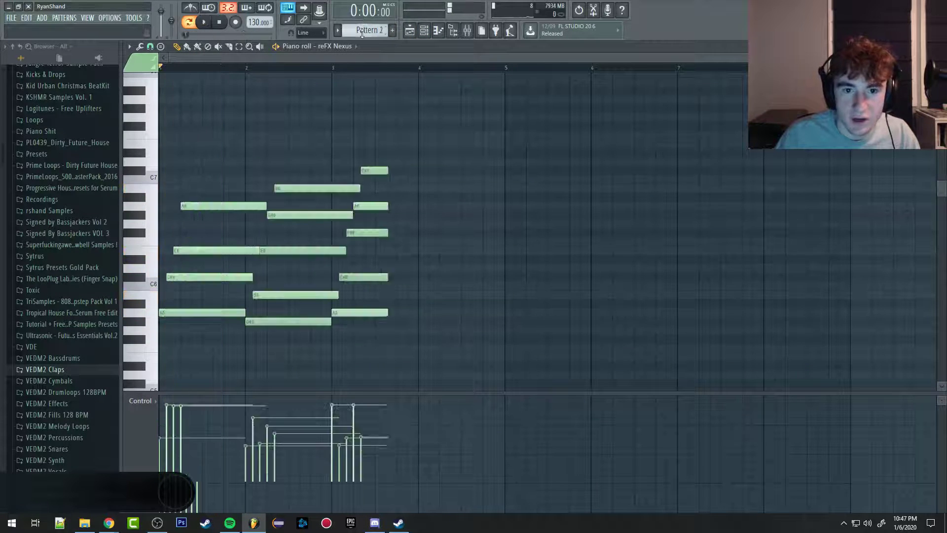
key(space)
Step: Move all the Pattern 2 chord notes from the reFX Nexus piano roll to the Serum piano roll and play them
drag(573, 127, 492, 225)
drag(598, 114, 207, 387)
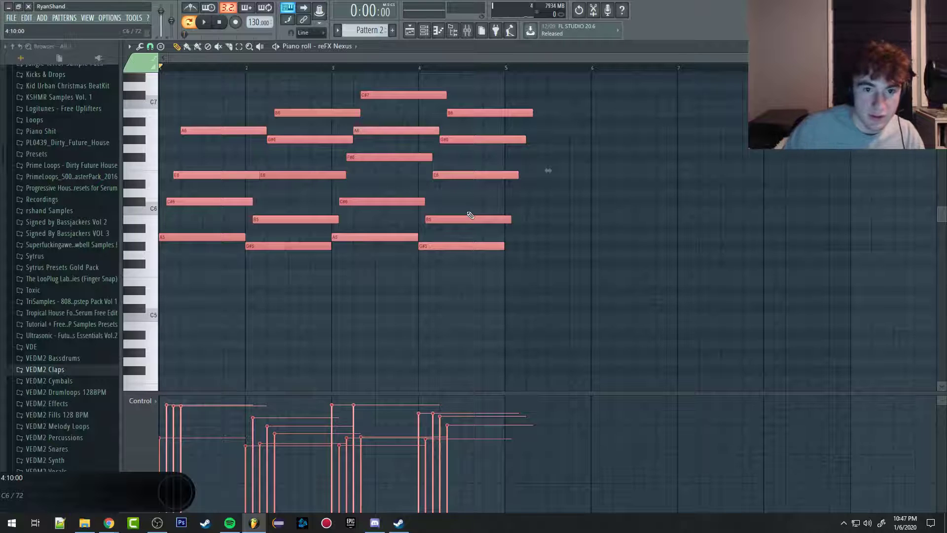
key(Delete)
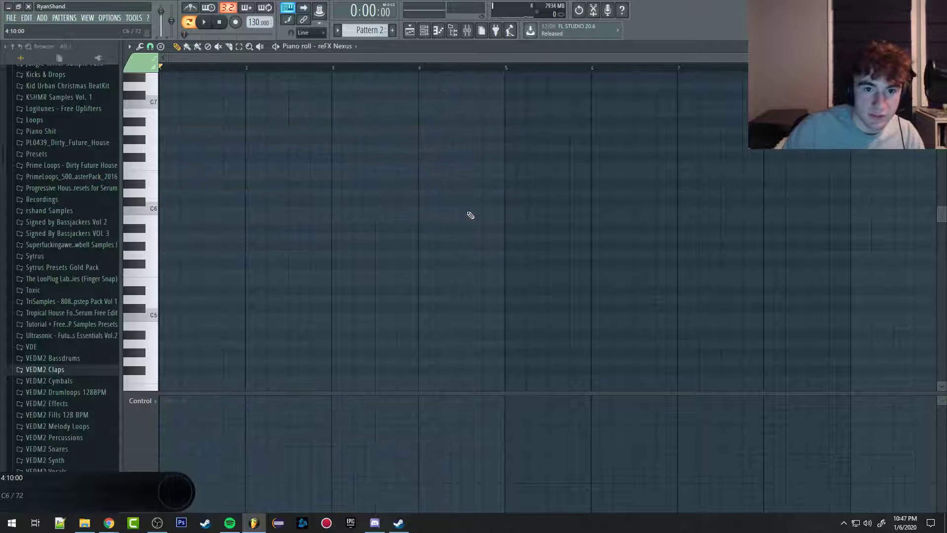
click(337, 46)
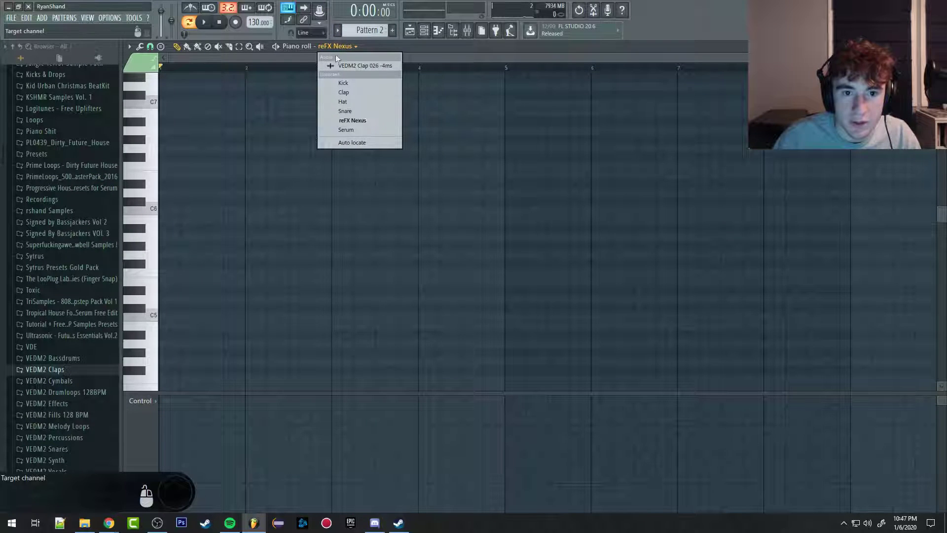
click(344, 130)
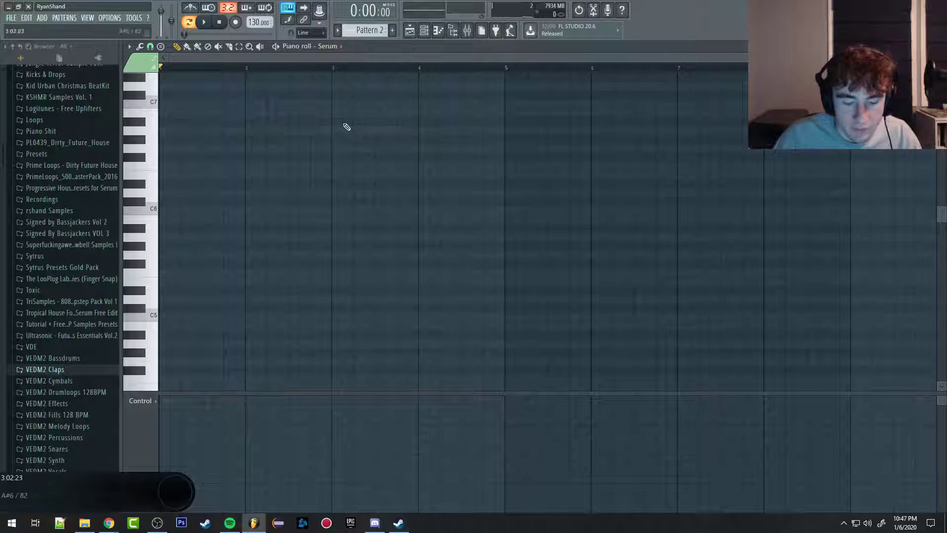
key(space)
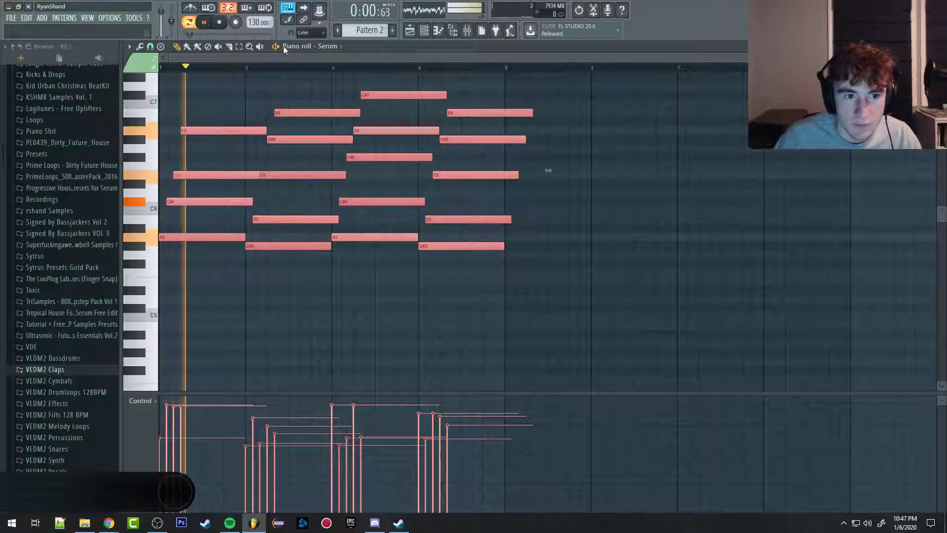
Step: Stop playback, align the first chord's C#6, E6 and A6 to bar 1, and shift the second chord's G#6 and E6 toward bar 2
ctrl+click(283, 290)
key(space)
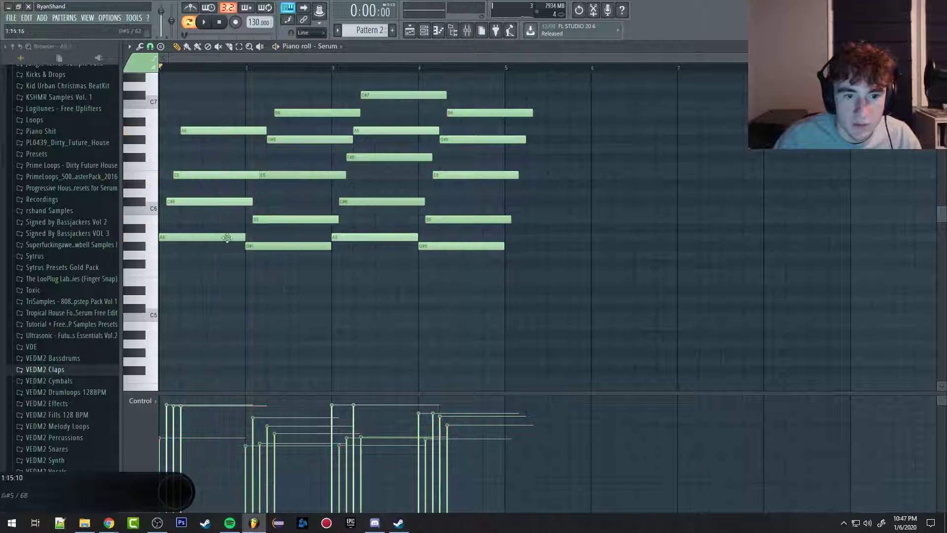
drag(195, 203, 131, 202)
drag(201, 175, 130, 175)
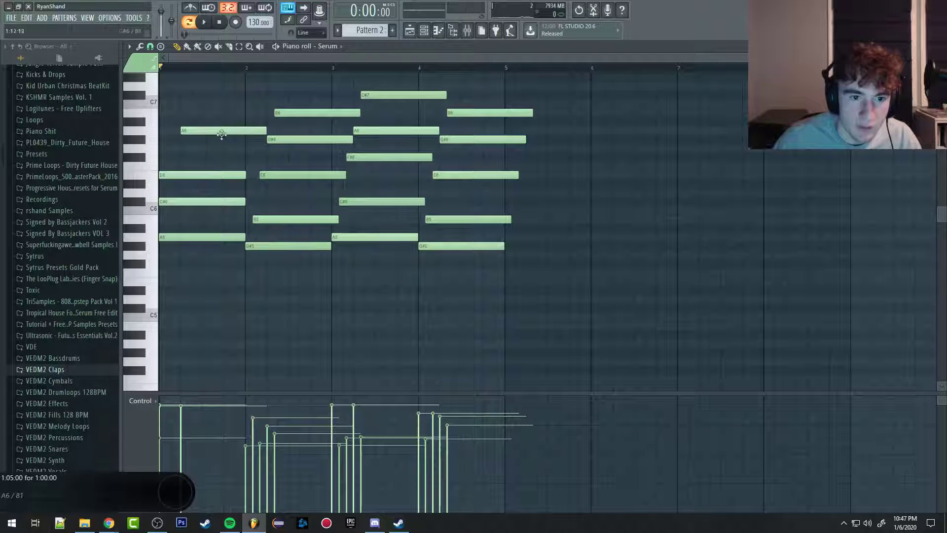
drag(222, 134, 168, 134)
drag(286, 171, 266, 171)
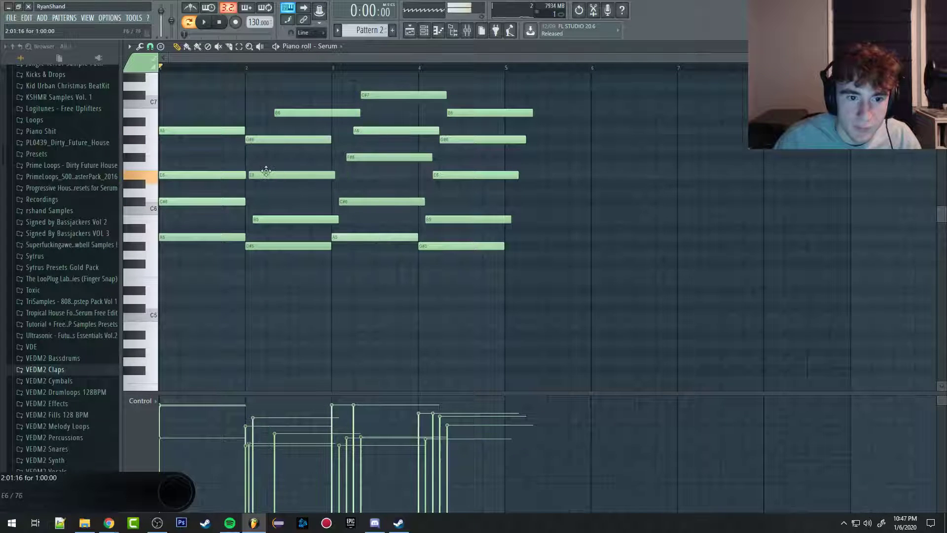
Step: Quick quantize the chord notes in the Serum piano roll
scroll(215, 221, up, 5)
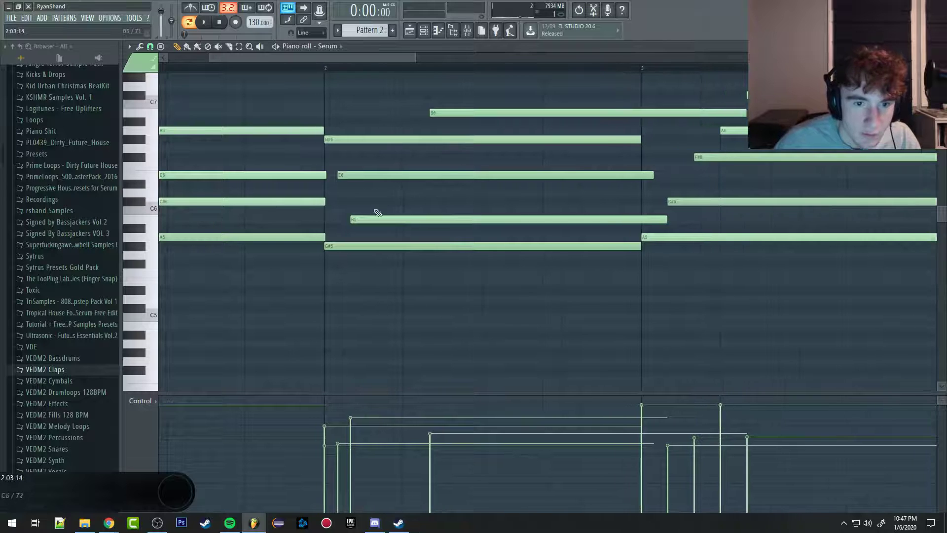
scroll(310, 205, up, 3)
scroll(309, 206, down, 4)
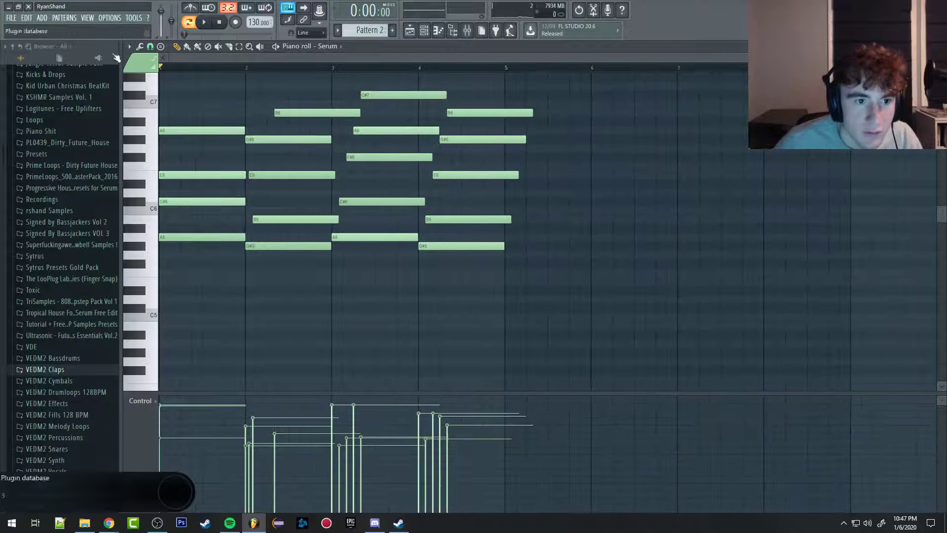
click(129, 47)
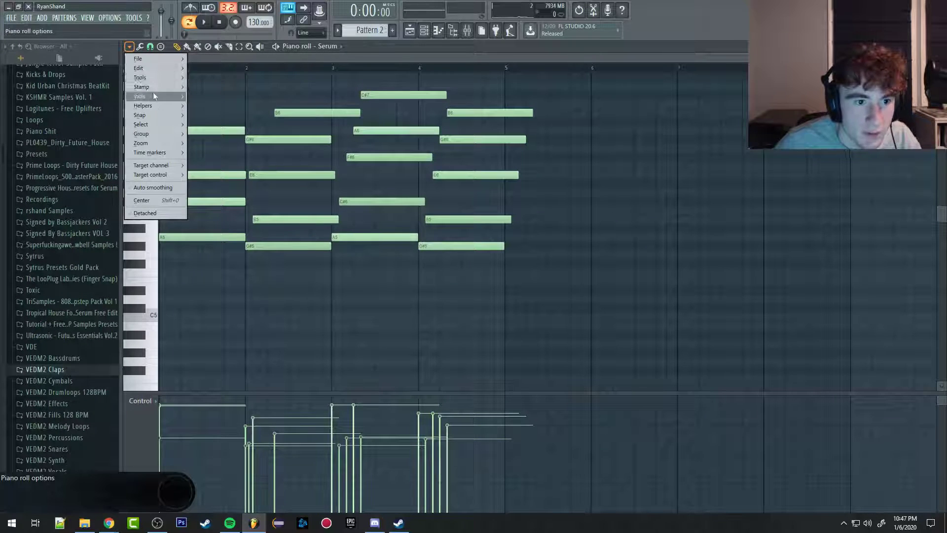
mouse_move(149, 78)
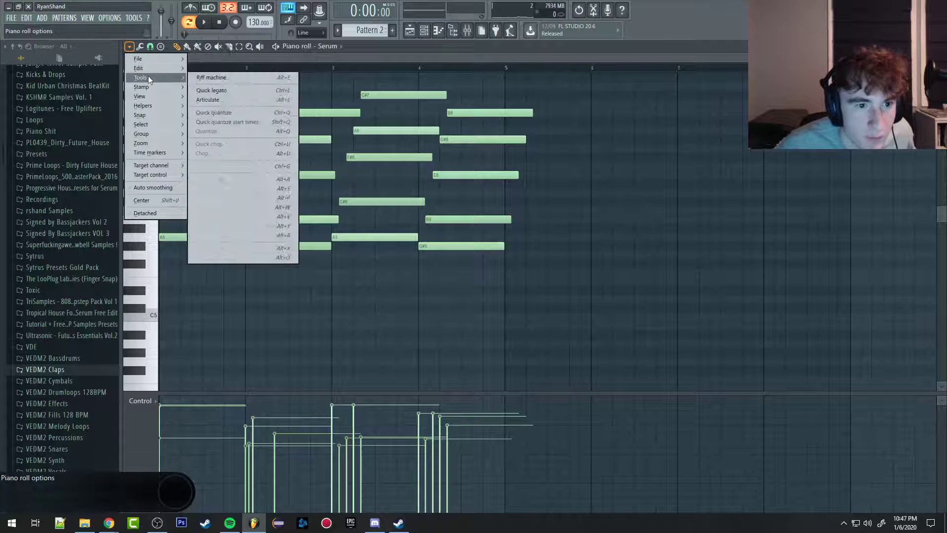
click(221, 112)
Step: Apply the advanced quantizer to the chord notes with the Default template and the Quantize end time option
click(129, 47)
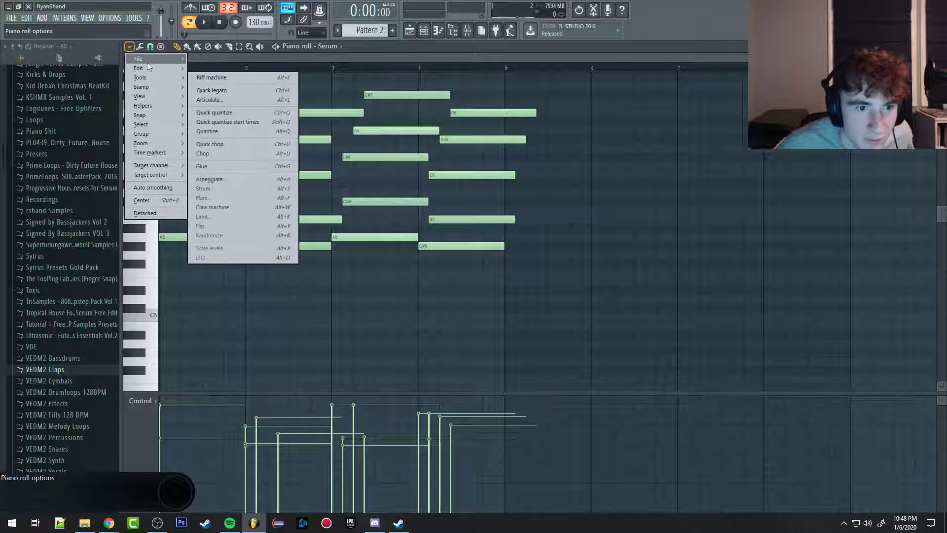
click(219, 131)
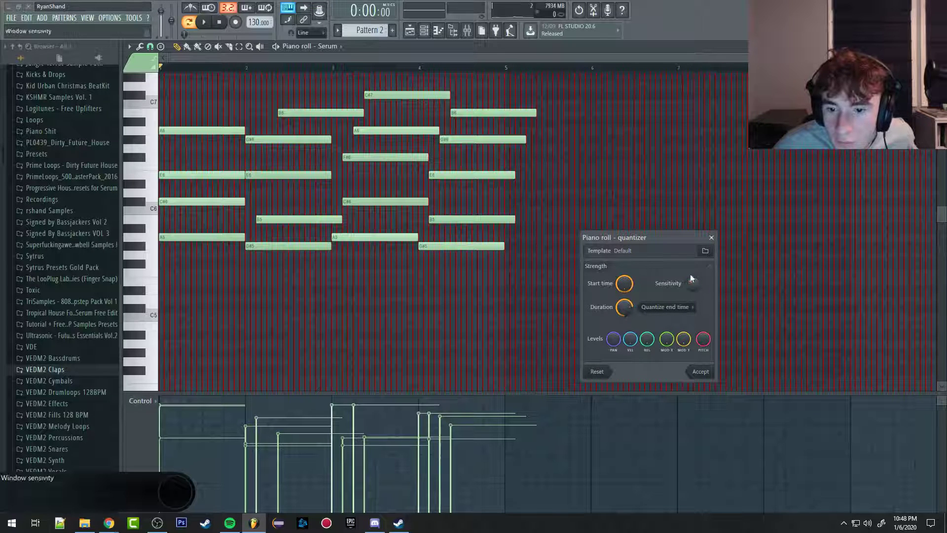
click(650, 306)
click(674, 307)
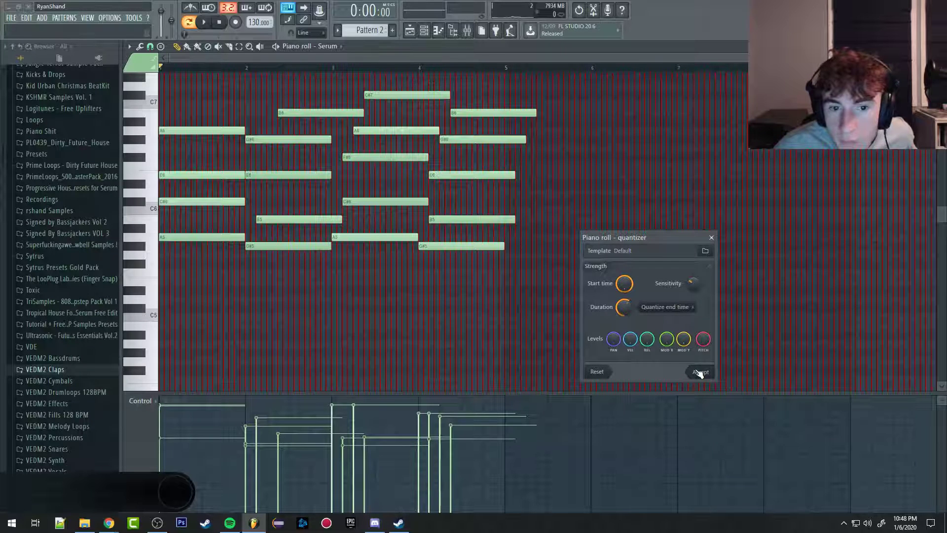
click(700, 372)
Step: Align the second chord's B5 and B6 notes to the start of bar 2
scroll(204, 233, up, 5)
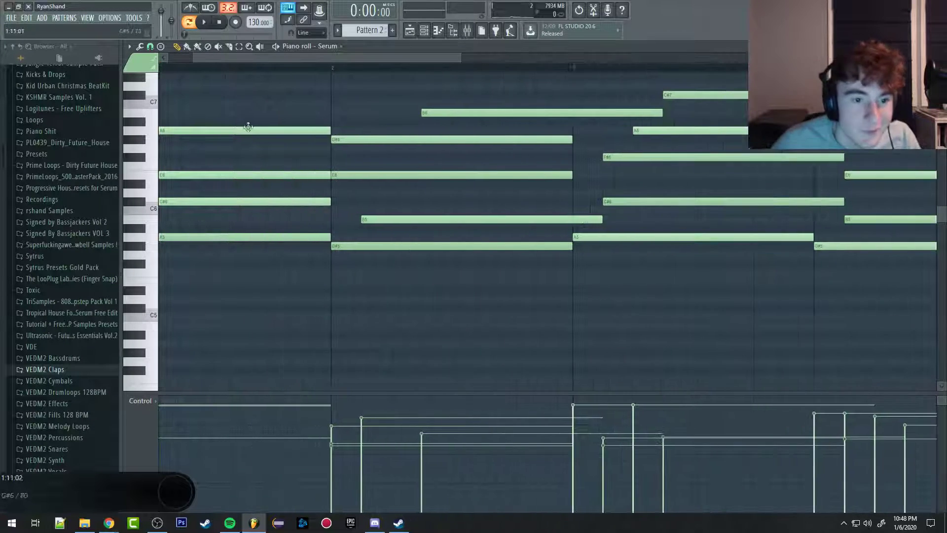
drag(280, 57, 252, 58)
drag(447, 218, 406, 218)
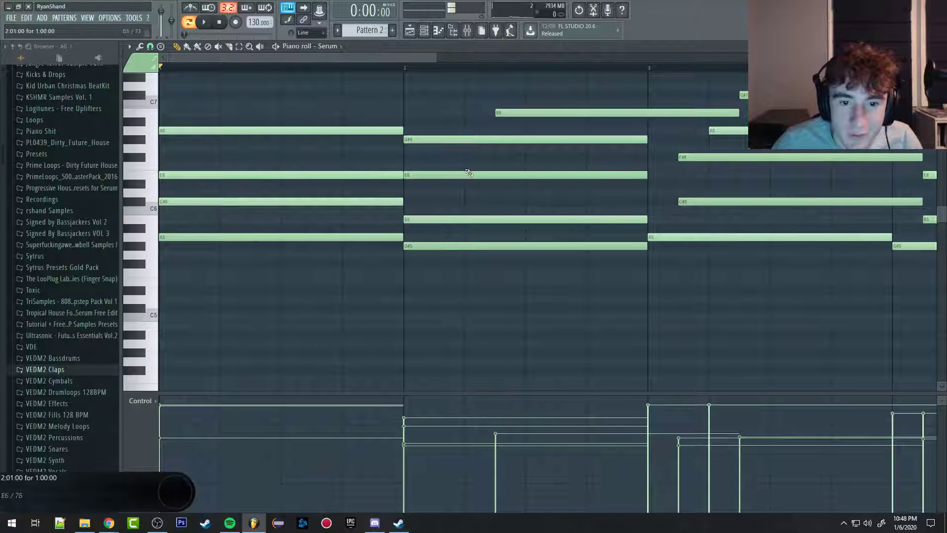
drag(524, 109, 433, 111)
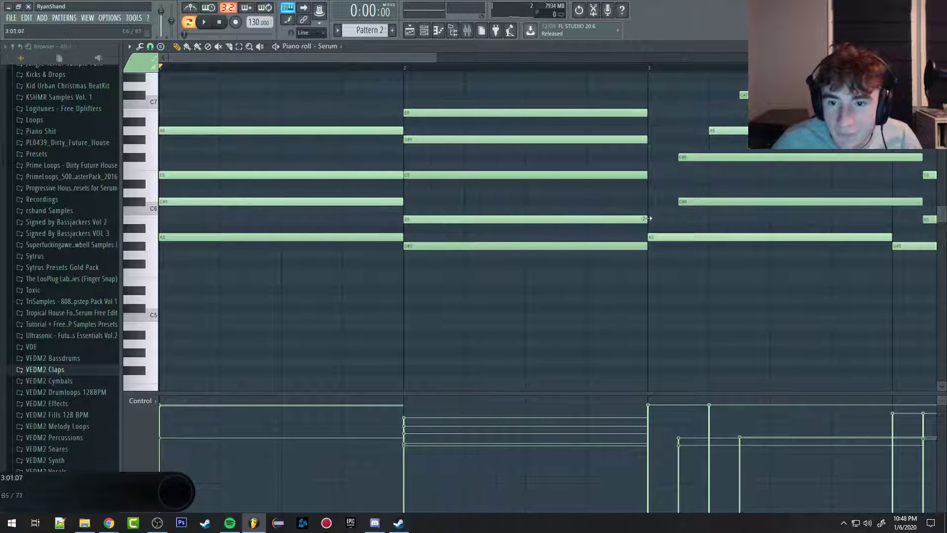
scroll(395, 211, down, 3)
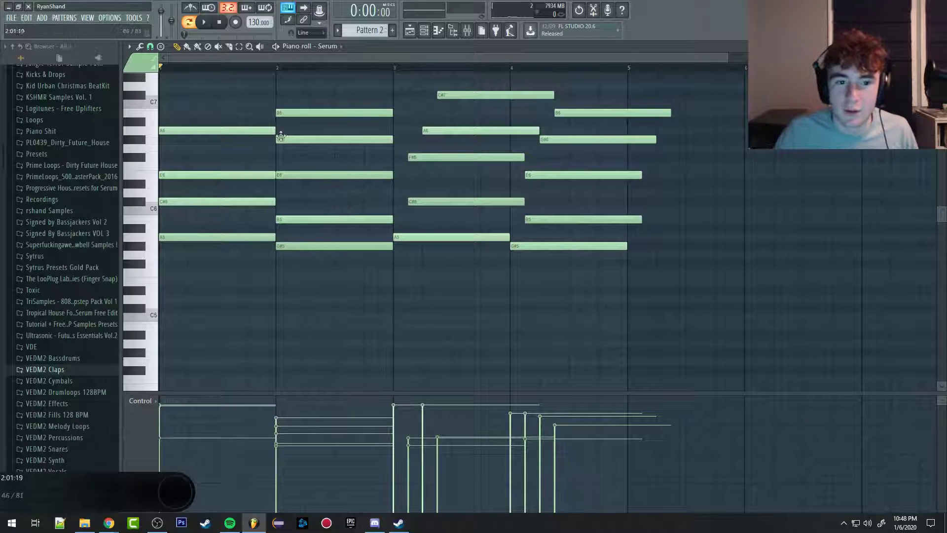
Step: Shift the second chord's B6 note later in time and return it to the start of bar 2
drag(292, 112, 372, 112)
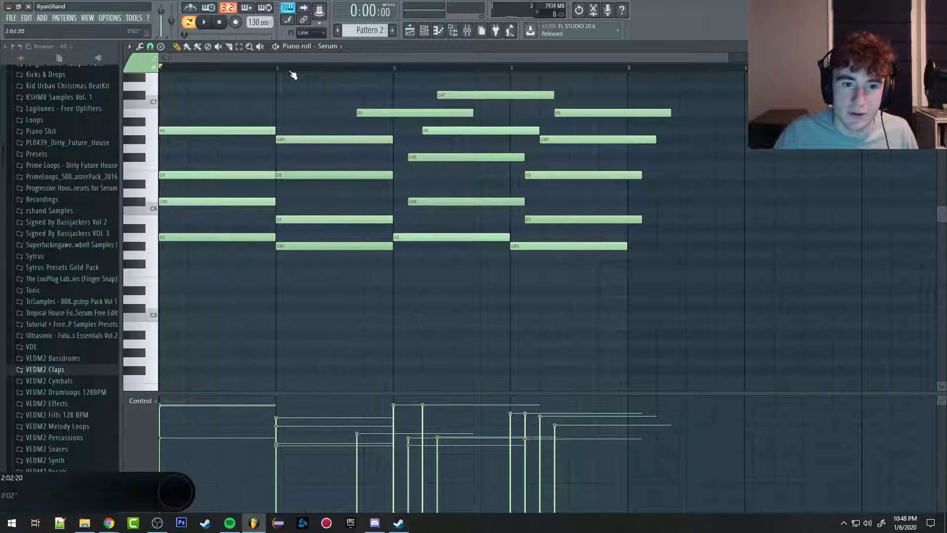
double_click(369, 113)
key(Escape)
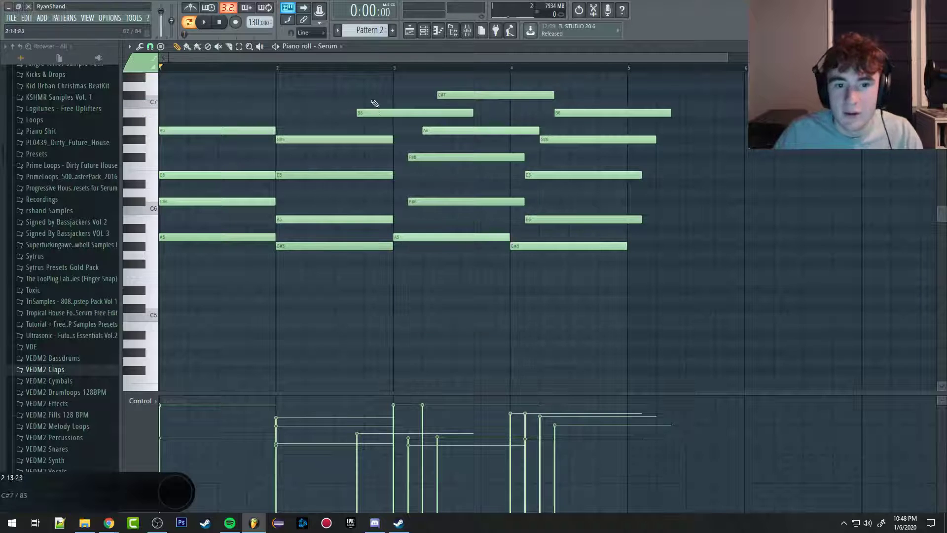
drag(368, 113, 320, 109)
scroll(272, 125, up, 5)
scroll(344, 218, down, 4)
scroll(343, 220, down, 3)
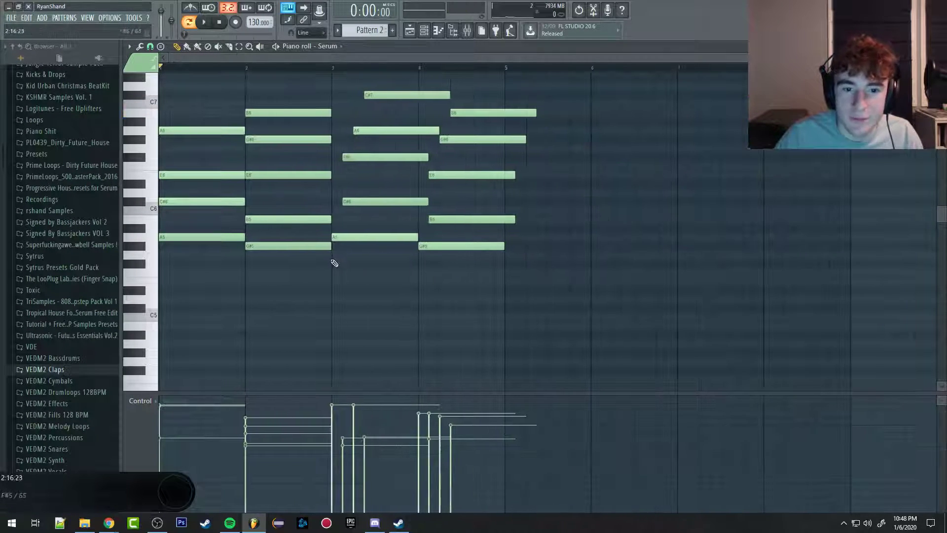
Step: Align the third chord's C#6, F#6, A6 and C#7 notes to the start of bar 3, deleting the stray G6 note
scroll(333, 262, up, 5)
drag(385, 202, 346, 202)
click(380, 151)
right_click(381, 151)
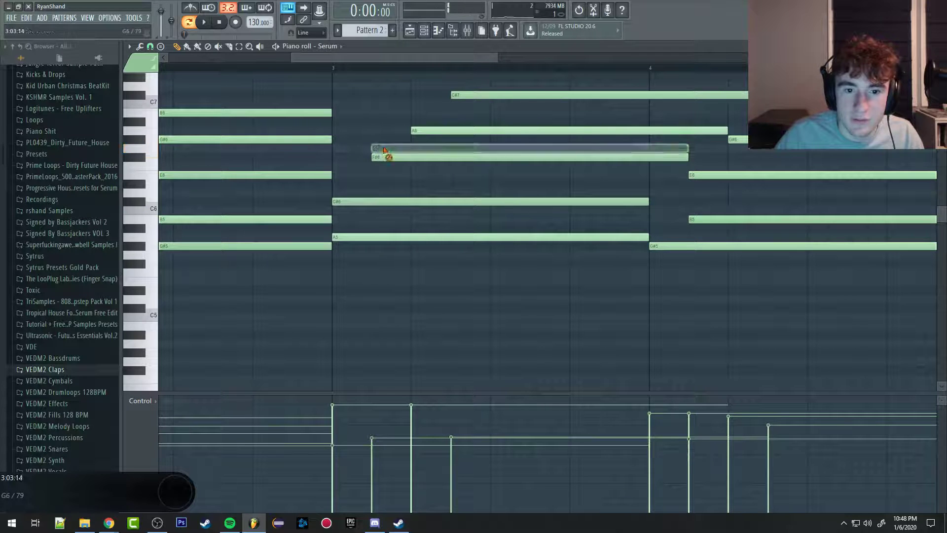
drag(387, 156, 353, 157)
drag(423, 128, 345, 129)
drag(469, 95, 351, 95)
Step: Align the fourth chord's E6, B5, G#6 and B6 notes to the start of bar 4
scroll(495, 173, down, 4)
scroll(495, 172, up, 4)
drag(430, 172, 394, 173)
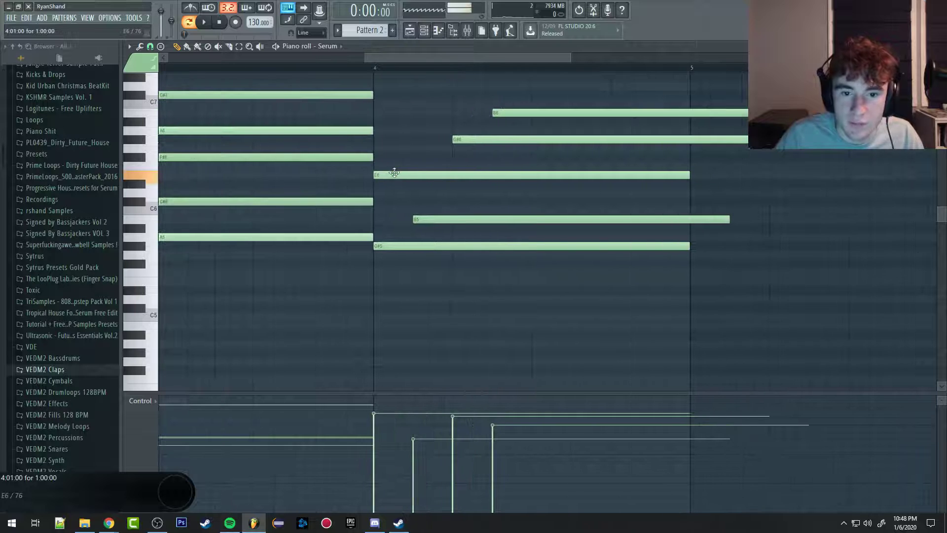
drag(429, 216, 390, 217)
drag(484, 139, 425, 136)
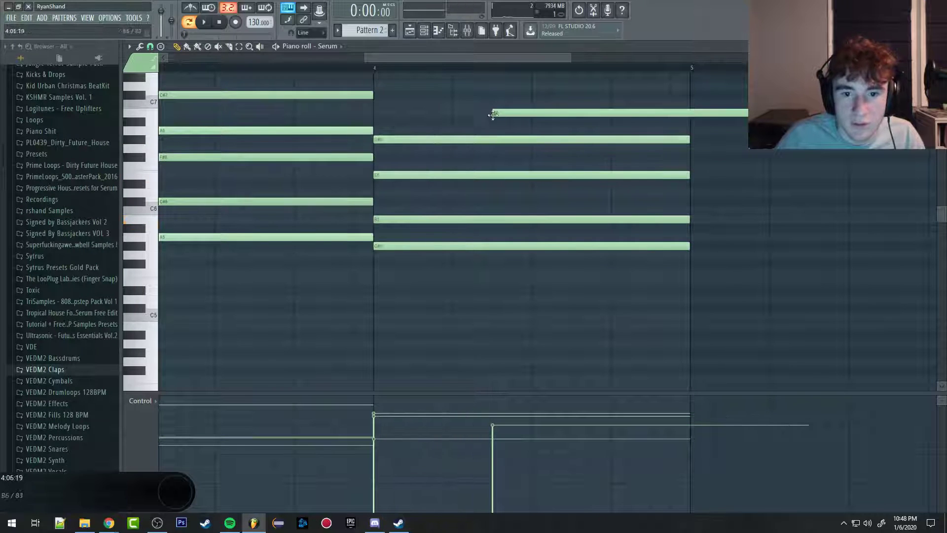
drag(493, 114, 373, 113)
Step: Play the aligned chords, open the Serum synth from the channel rack and stop playback
scroll(385, 148, down, 4)
key(space)
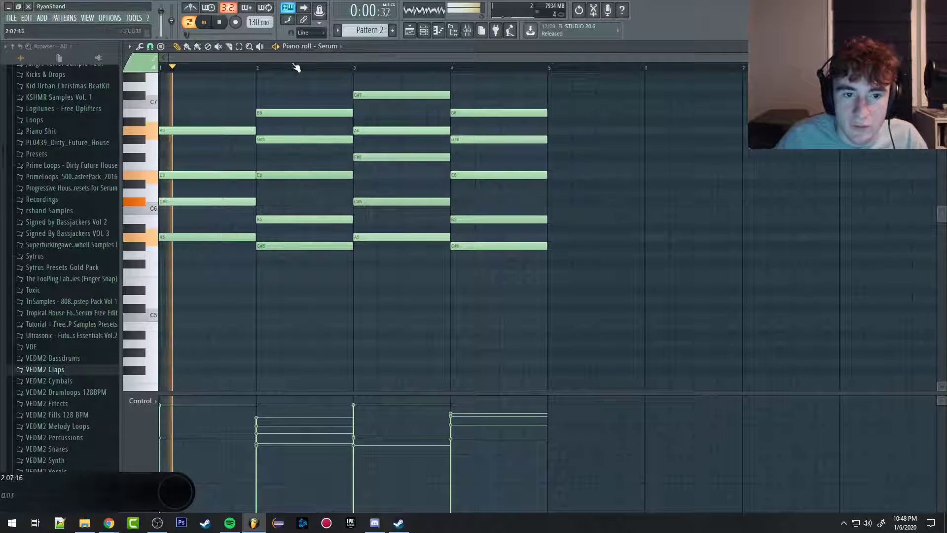
click(437, 30)
click(327, 326)
key(space)
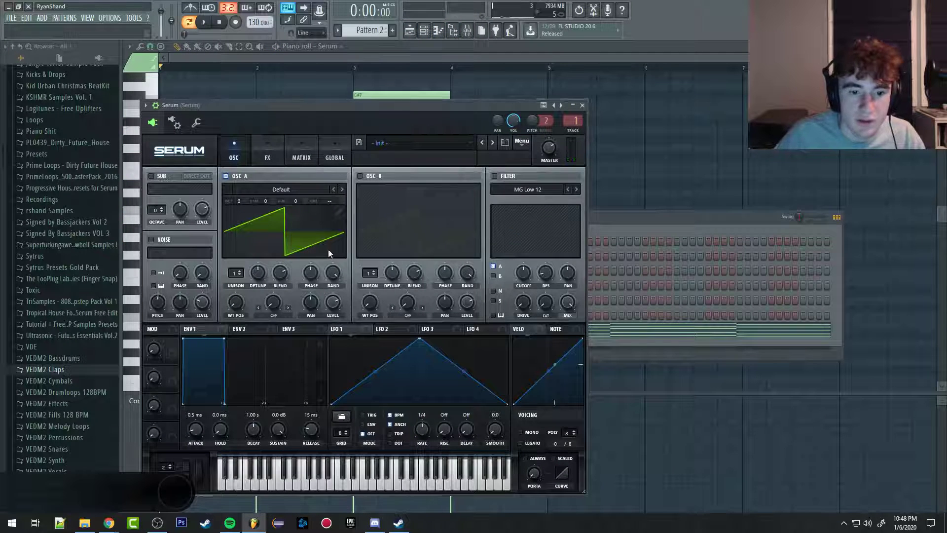
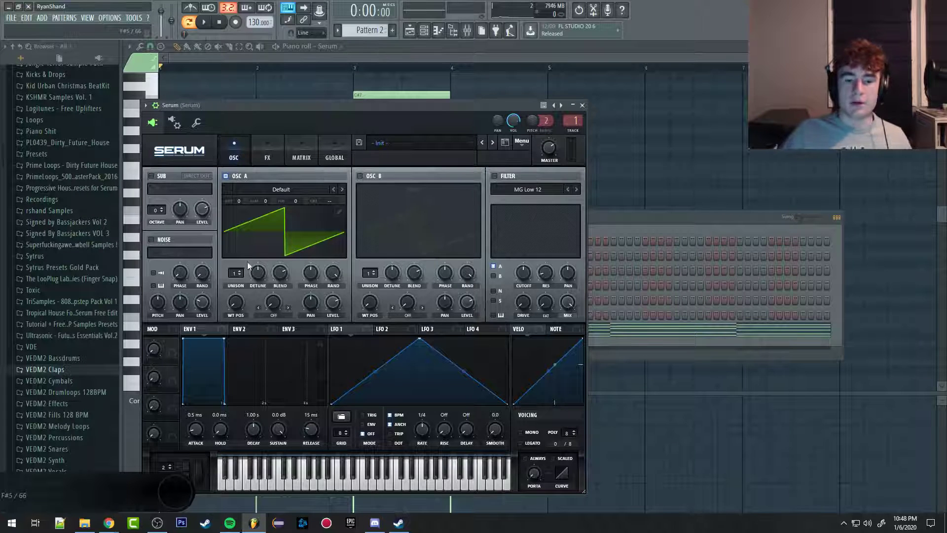
Step: Set Serum's oscillator A to 8 unison voices and its detune to about 0.08
scroll(241, 274, up, 15)
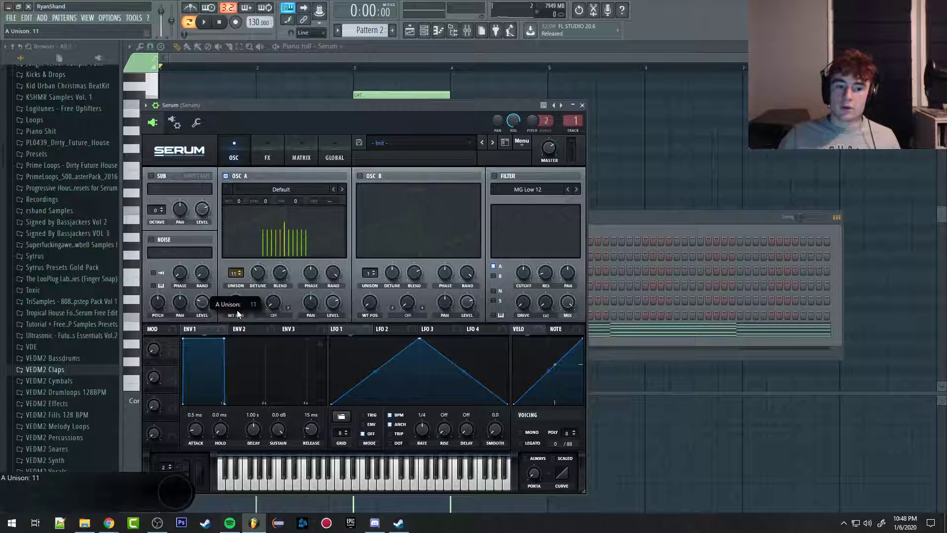
drag(237, 335, 236, 338)
drag(280, 274, 253, 282)
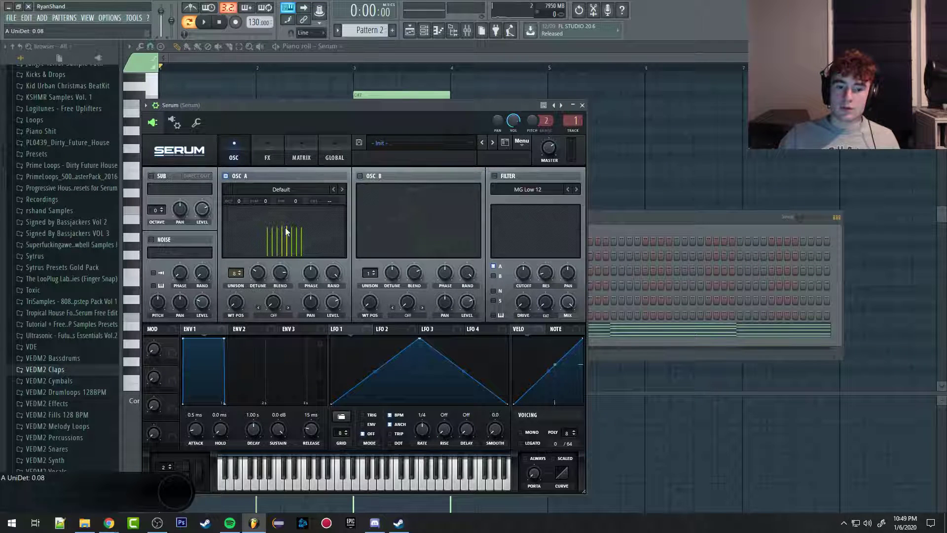
Step: Play the chords from the piano roll and reopen the Serum synth from the channel rack
click(277, 51)
key(space)
click(424, 31)
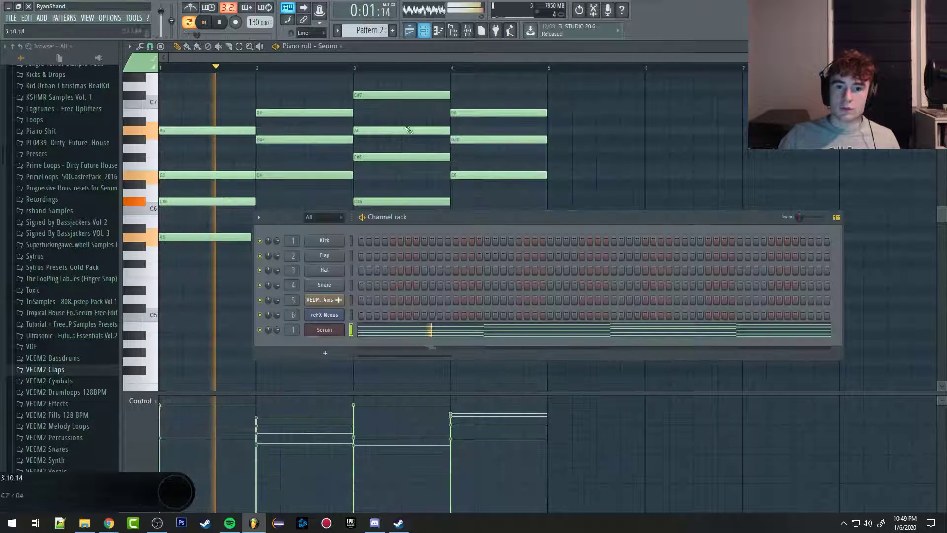
click(331, 330)
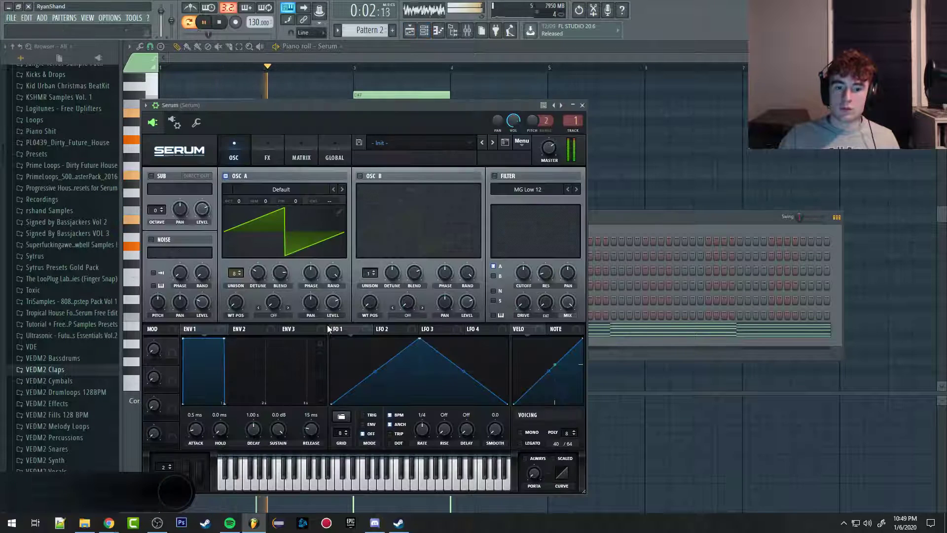
Step: Enable oscillator B with the Basic Shapes wavetable and set its wavetable position to 4 for a square wave
click(360, 176)
click(375, 189)
mouse_move(401, 197)
click(462, 237)
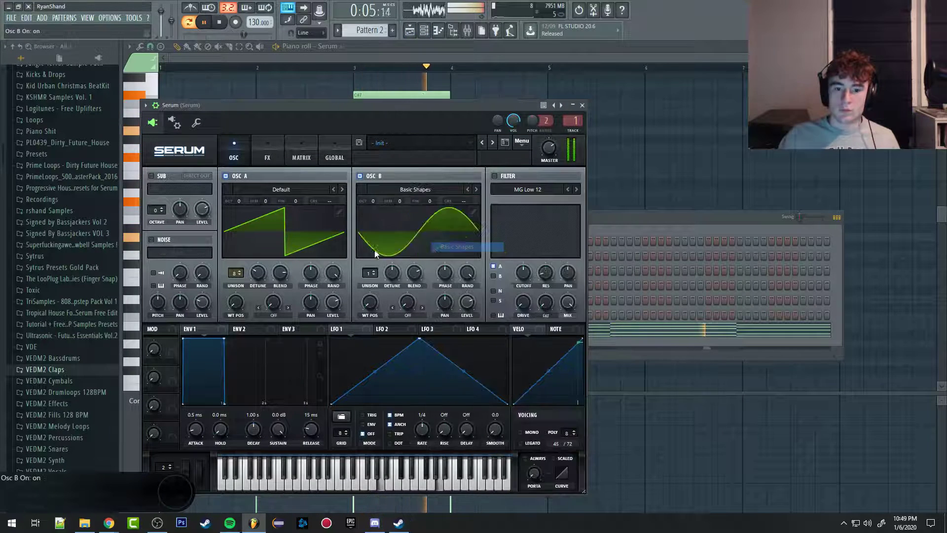
drag(373, 308, 382, 260)
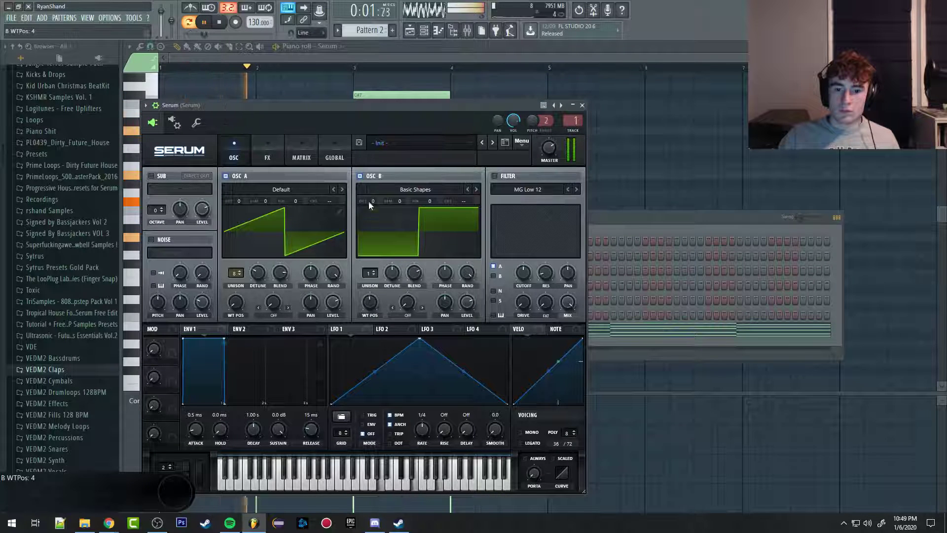
Step: Raise oscillator B by one octave, lower its level, and set 6 unison voices with about 0.22 detune
drag(369, 200, 375, 194)
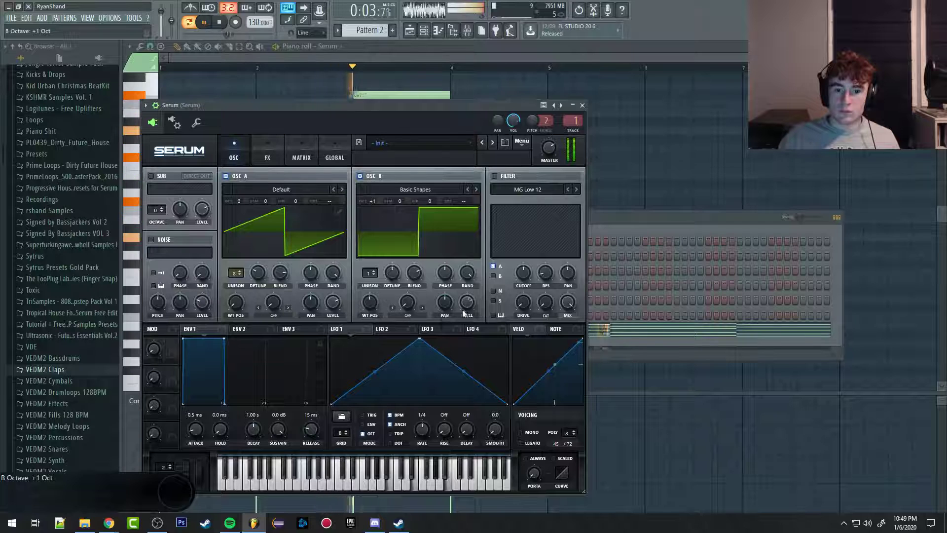
drag(464, 309, 455, 345)
mouse_move(392, 275)
mouse_down()
mouse_move(384, 236)
mouse_move(394, 278)
mouse_up()
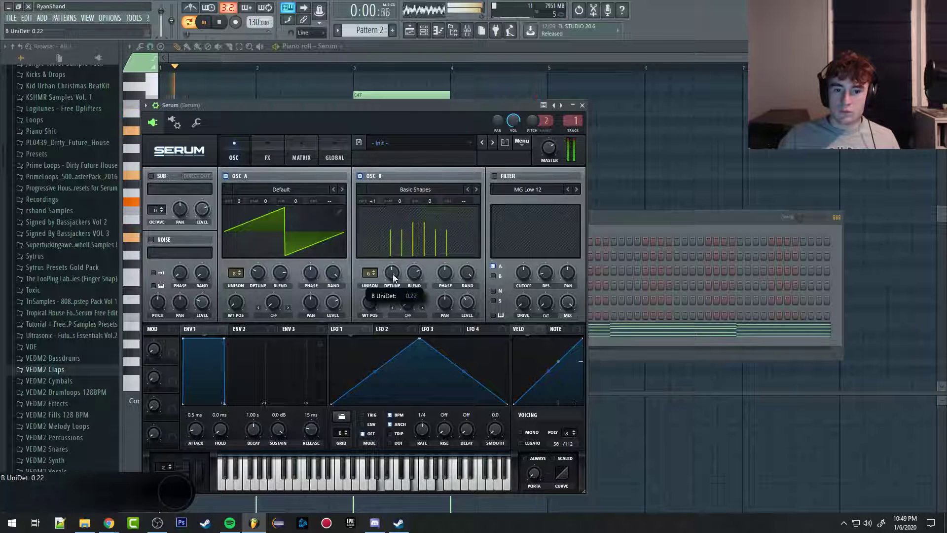
Step: Stop playback and place Pattern 2 on the third playlist track, starting at bar 1
click(377, 60)
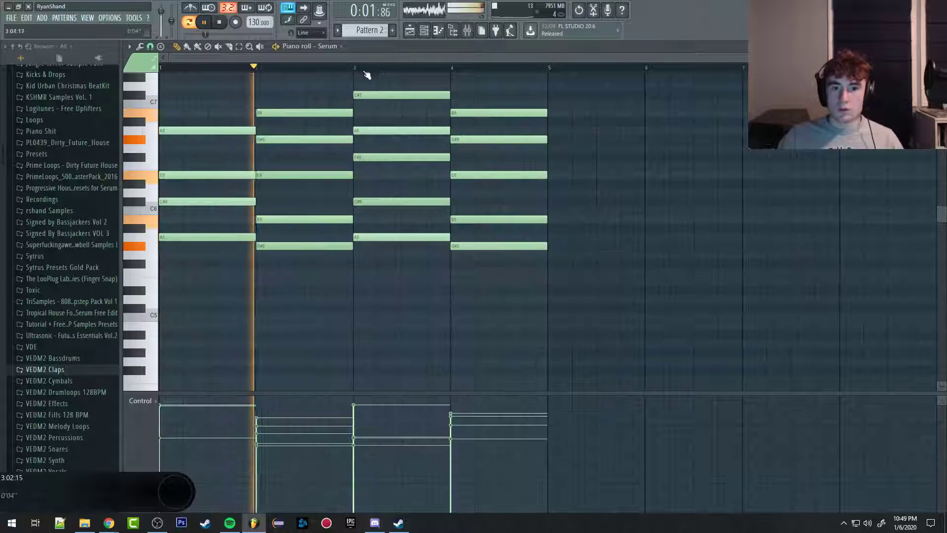
click(410, 31)
key(space)
drag(297, 201, 183, 165)
Step: Mute the second playlist track and play the arrangement in song mode
click(171, 147)
key(space)
key(space)
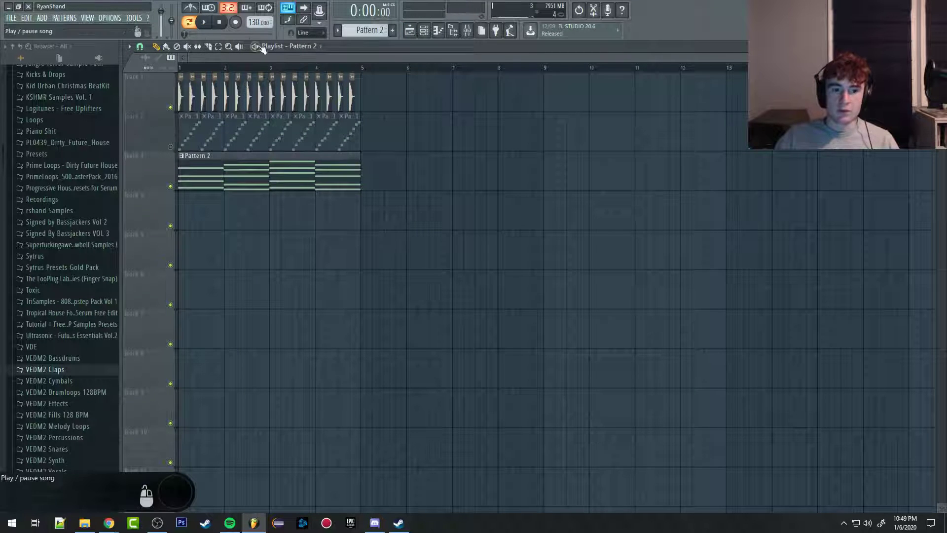
key(space)
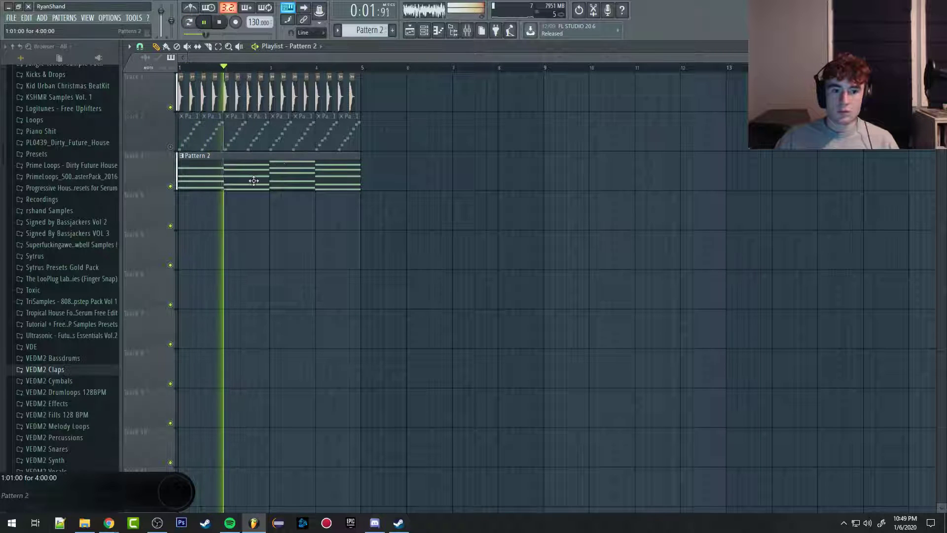
Step: Lower the volume of the Serum mixer track while the song plays
click(470, 32)
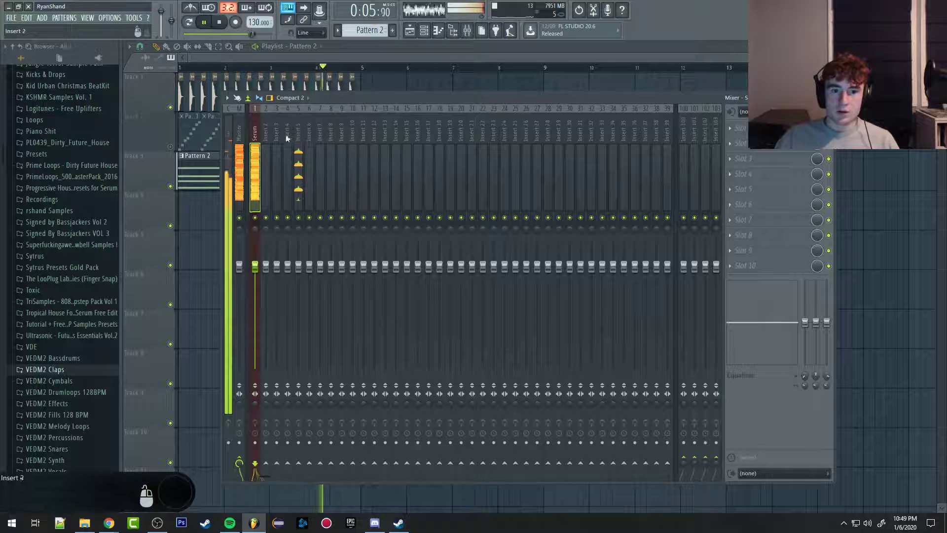
drag(255, 266, 255, 302)
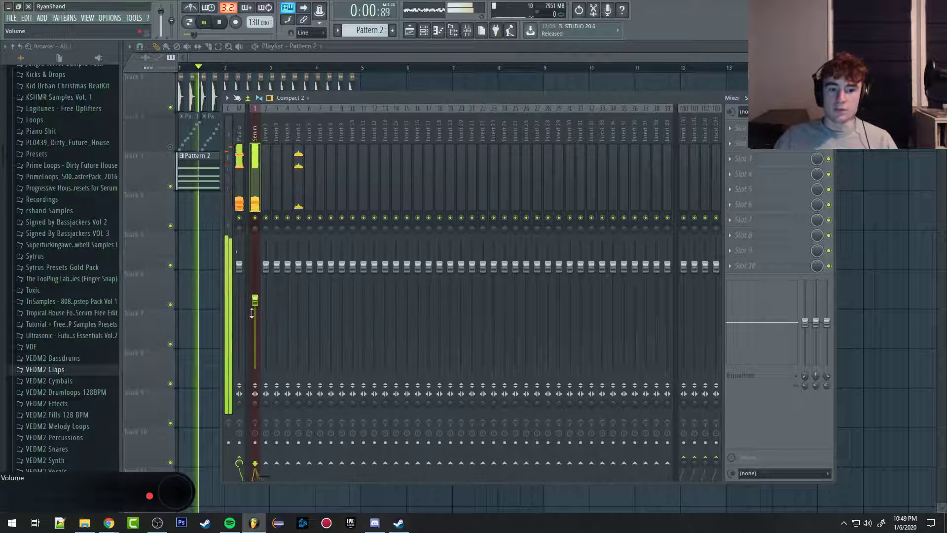
click(327, 57)
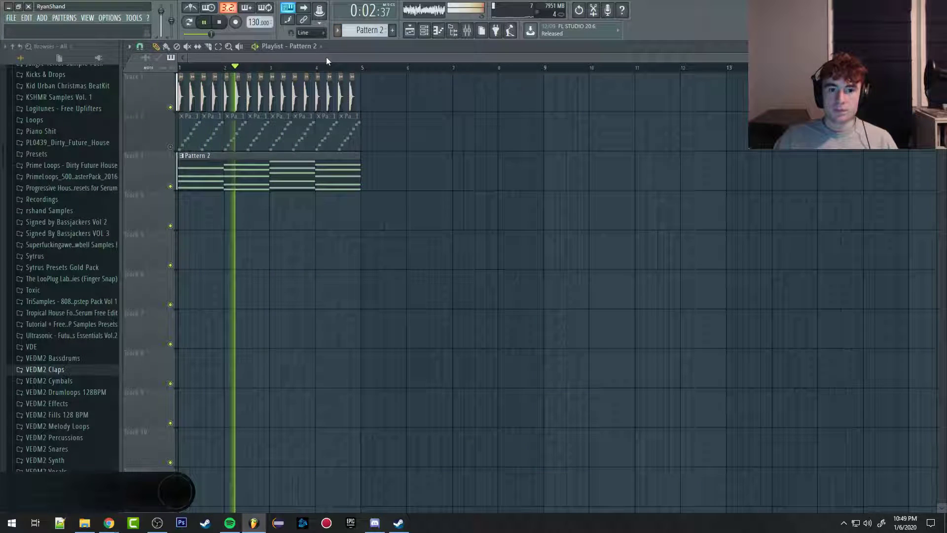
Step: Show the Serum chords in the piano roll and stop playback
click(438, 30)
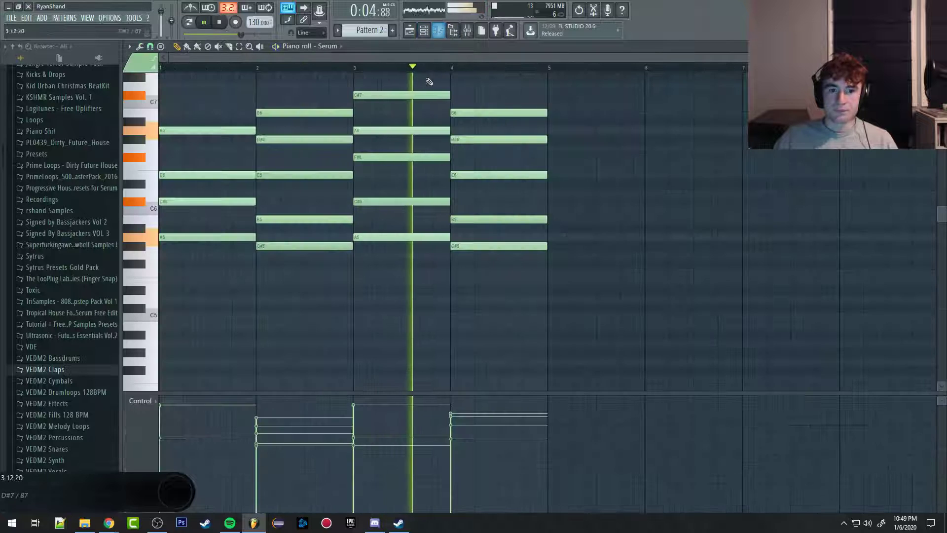
key(space)
scroll(345, 197, up, 3)
scroll(249, 132, down, 3)
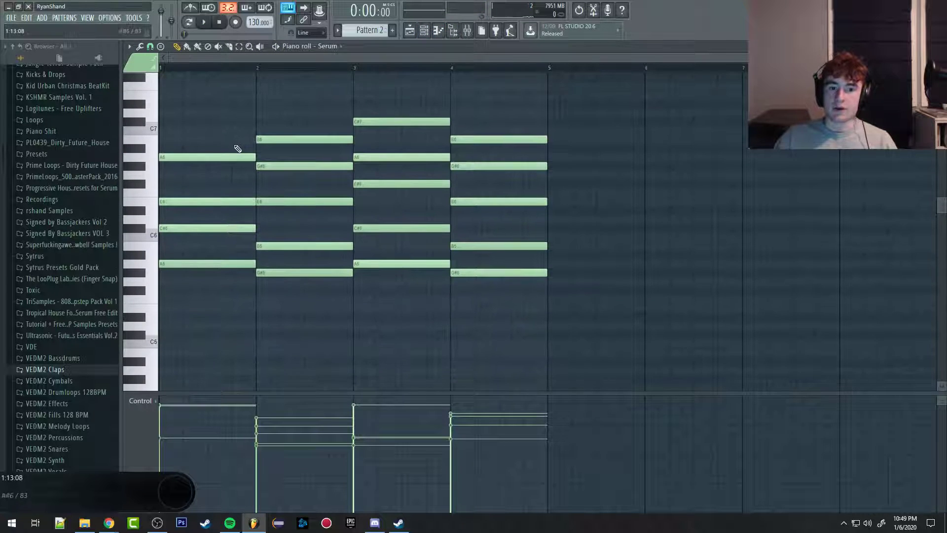
Step: Rename the Serum mixer track as synth
click(466, 31)
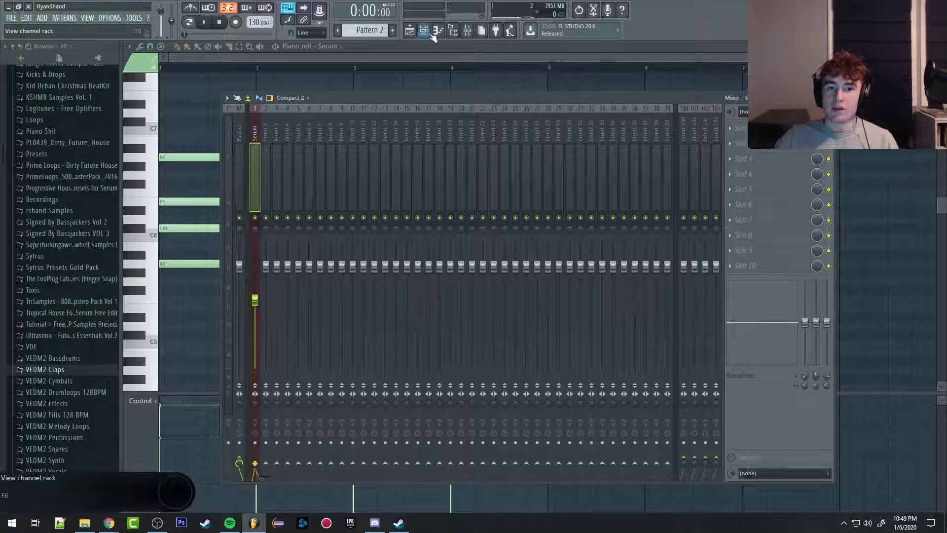
click(268, 130)
click(257, 136)
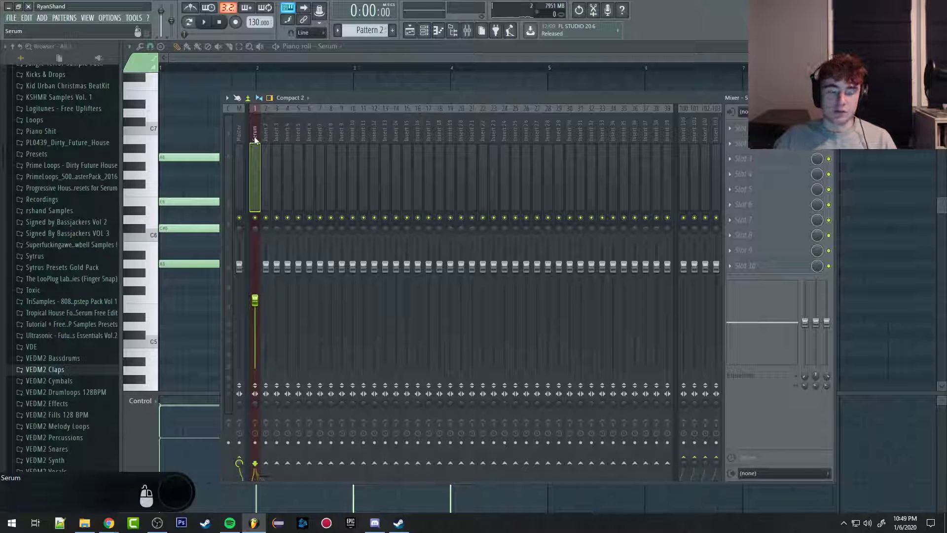
right_click(254, 106)
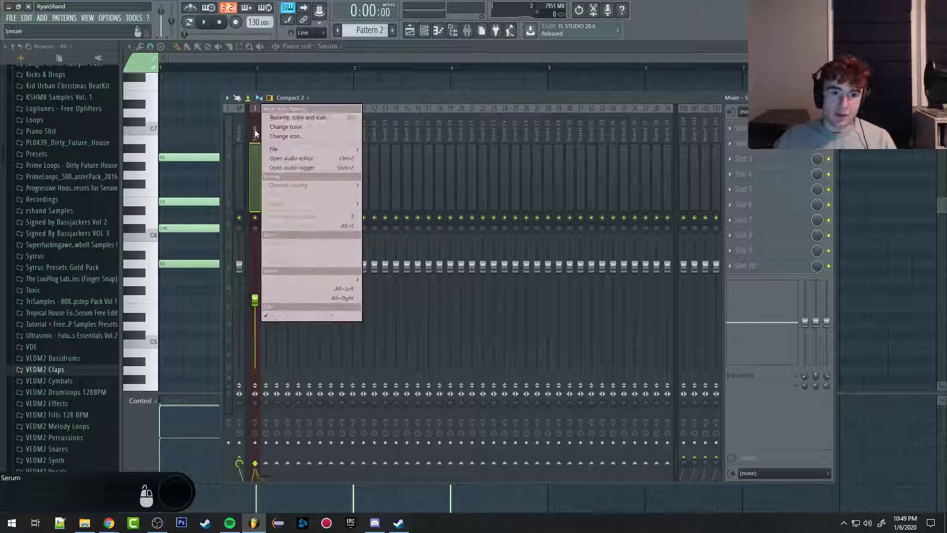
click(286, 117)
text(synth)
key(Return)
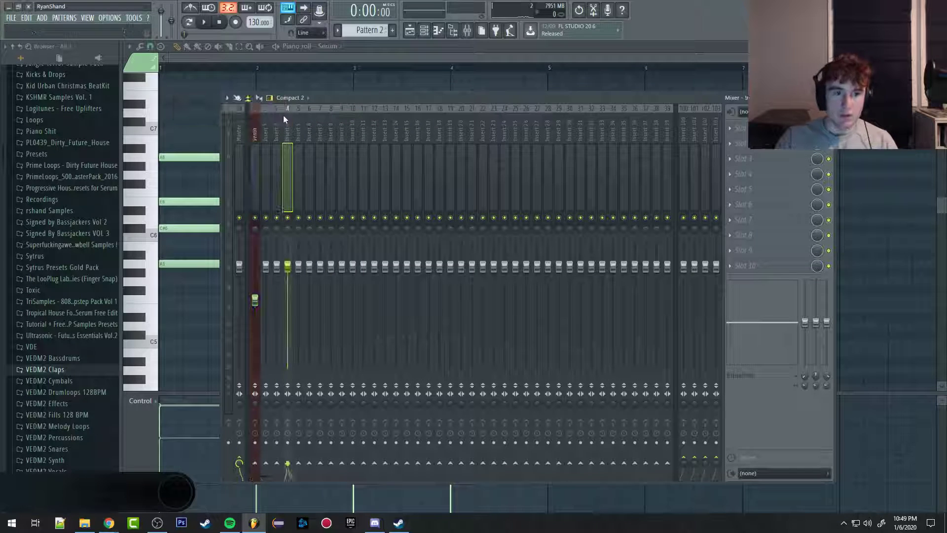
Step: Change the color of mixer track Insert 2 to red
click(262, 137)
right_click(264, 135)
click(294, 129)
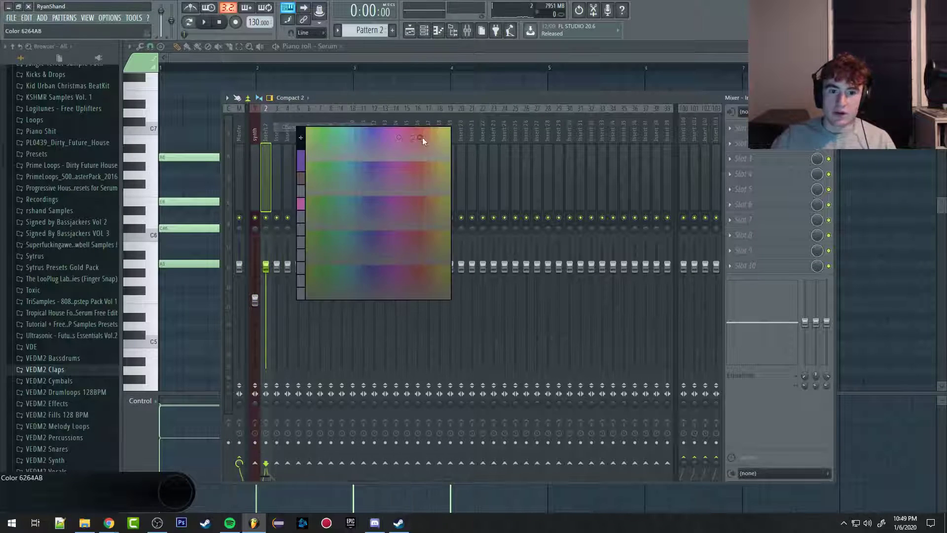
click(423, 137)
click(256, 133)
click(279, 133)
click(266, 135)
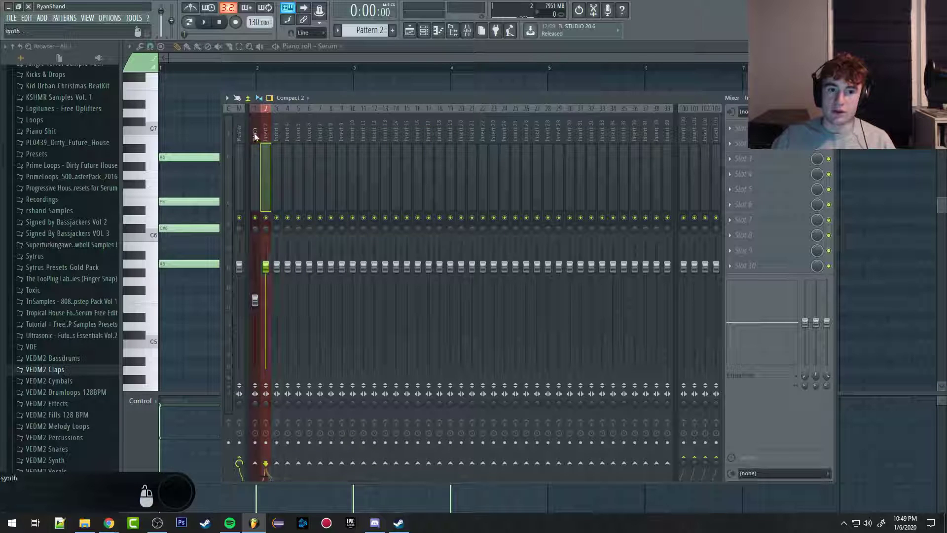
Step: Select the synth, Insert 2 and Insert 3 mixer tracks together and color them all dark blue
click(256, 136)
ctrl+shift+click(266, 137)
ctrl+shift+click(278, 134)
right_click(278, 135)
click(295, 128)
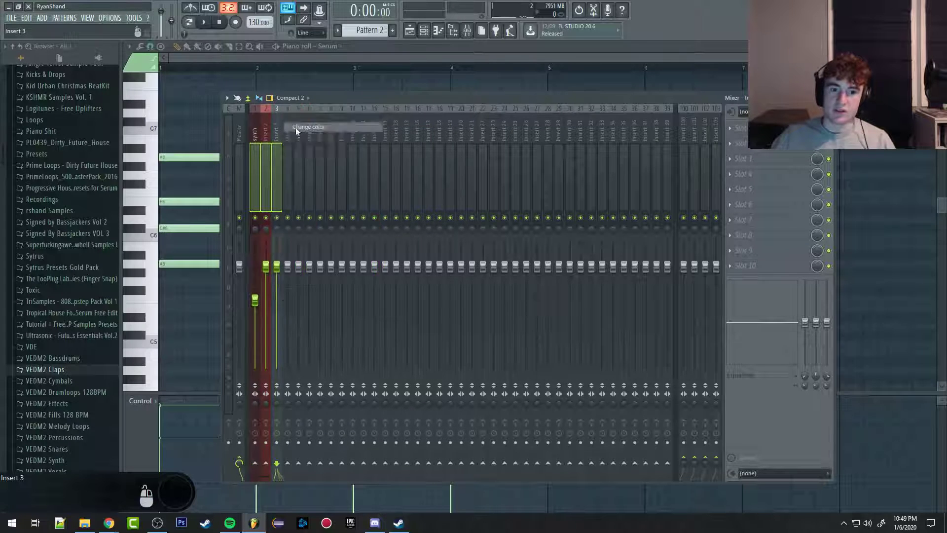
click(379, 132)
click(299, 132)
click(288, 134)
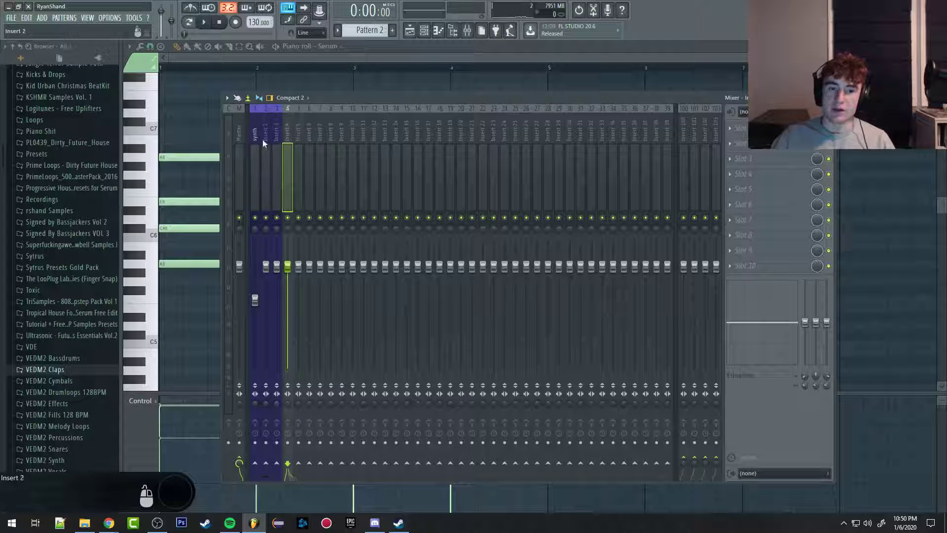
Step: Examine the color-grouped mixer tracks synth, Insert 2 and Insert 3 by selecting them in turn
click(276, 135)
click(256, 136)
click(300, 137)
click(277, 137)
click(252, 138)
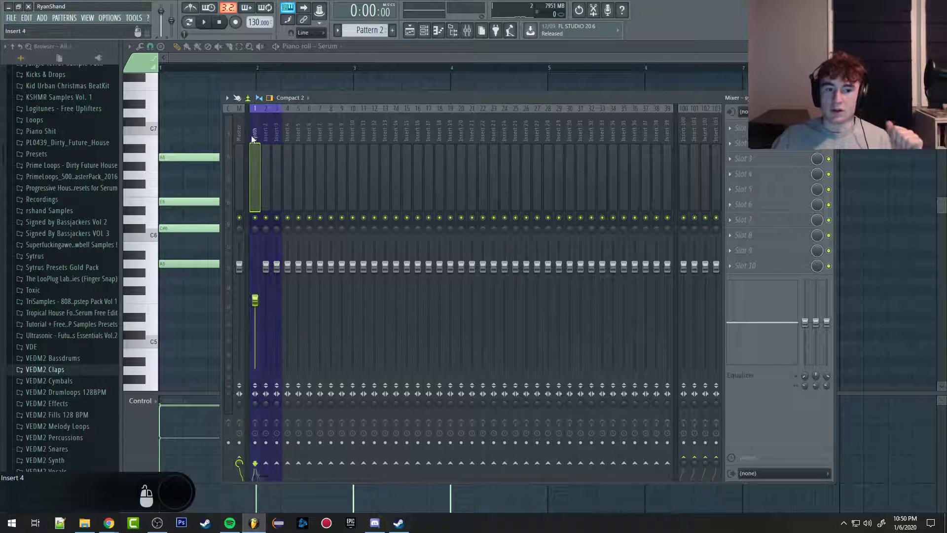
click(269, 135)
click(274, 134)
click(263, 139)
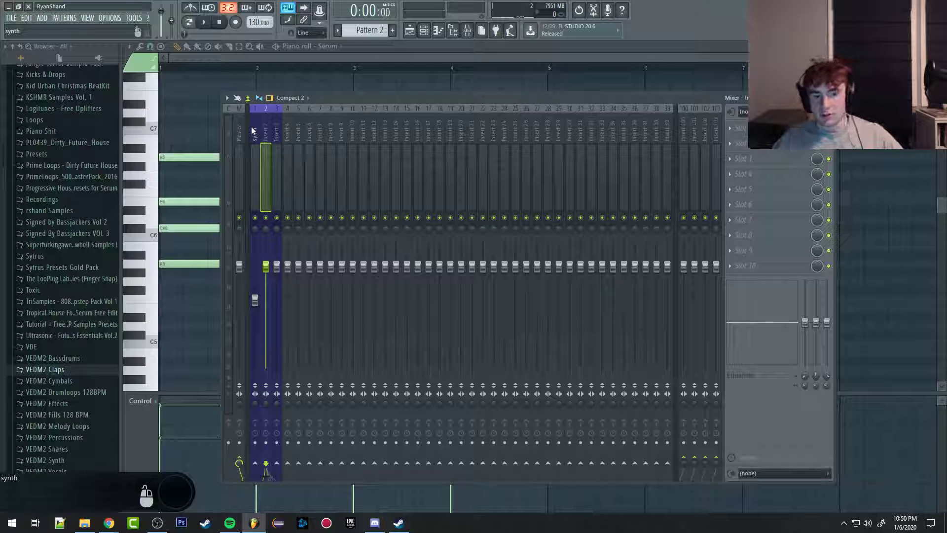
scroll(243, 132, down, 1)
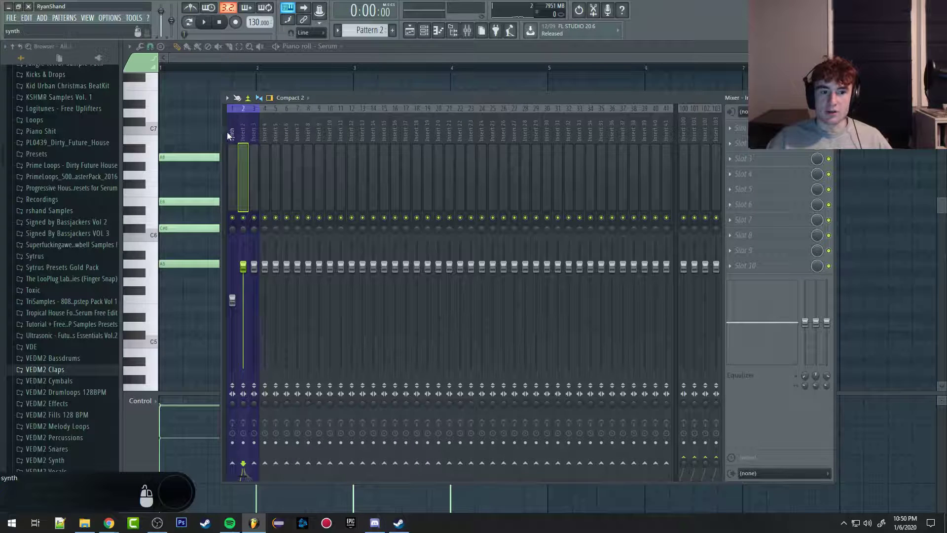
scroll(228, 133, up, 1)
click(238, 134)
click(258, 134)
click(266, 133)
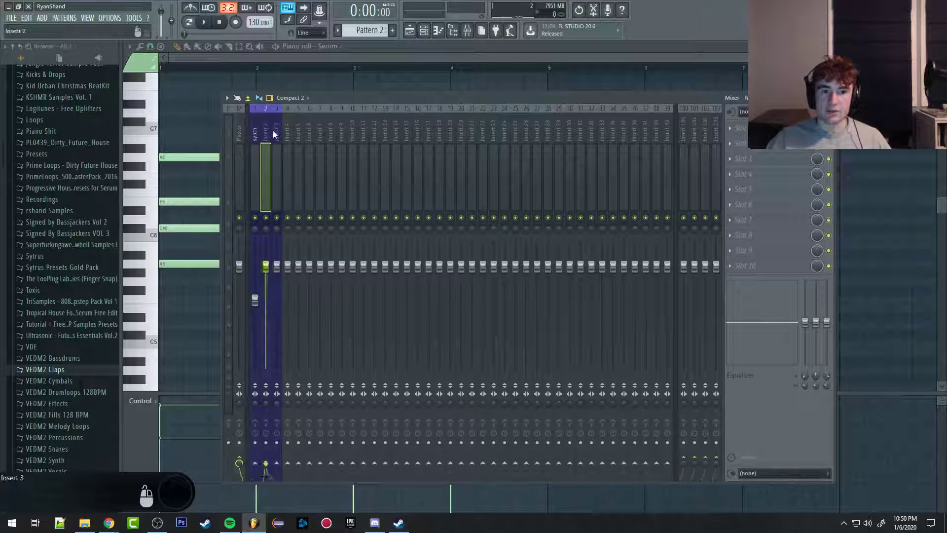
click(275, 134)
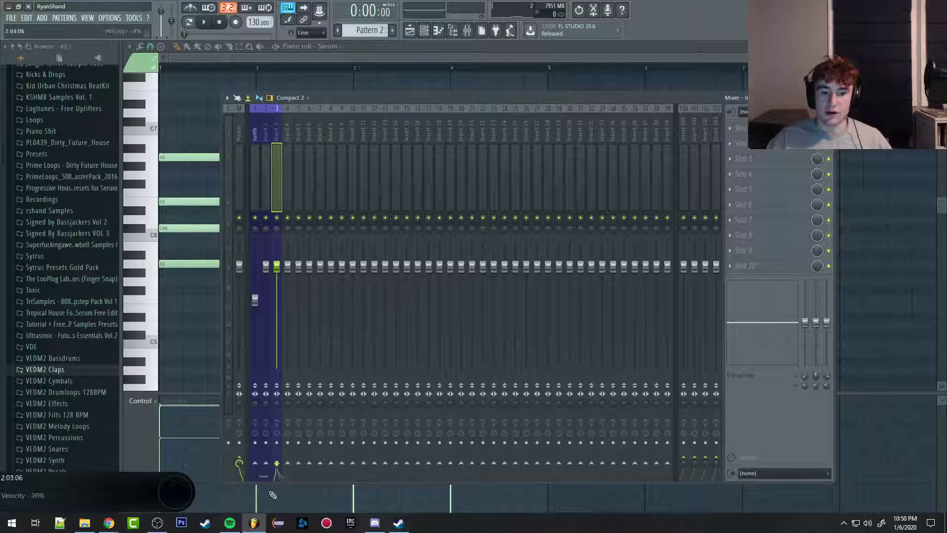
click(263, 141)
click(256, 132)
click(269, 131)
click(274, 135)
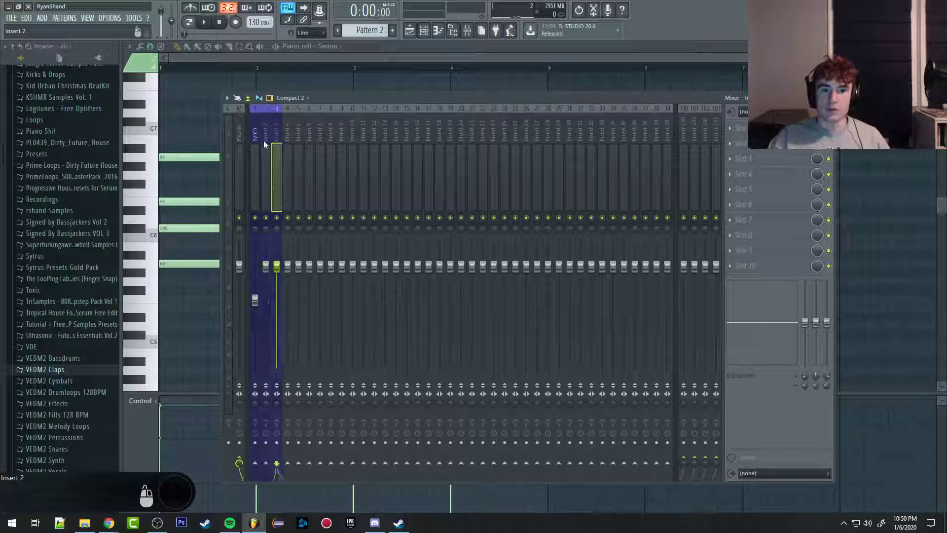
click(253, 144)
Step: Route the reFX Nexus channel to mixer track 2, and select the synth track to compare its signal
click(424, 31)
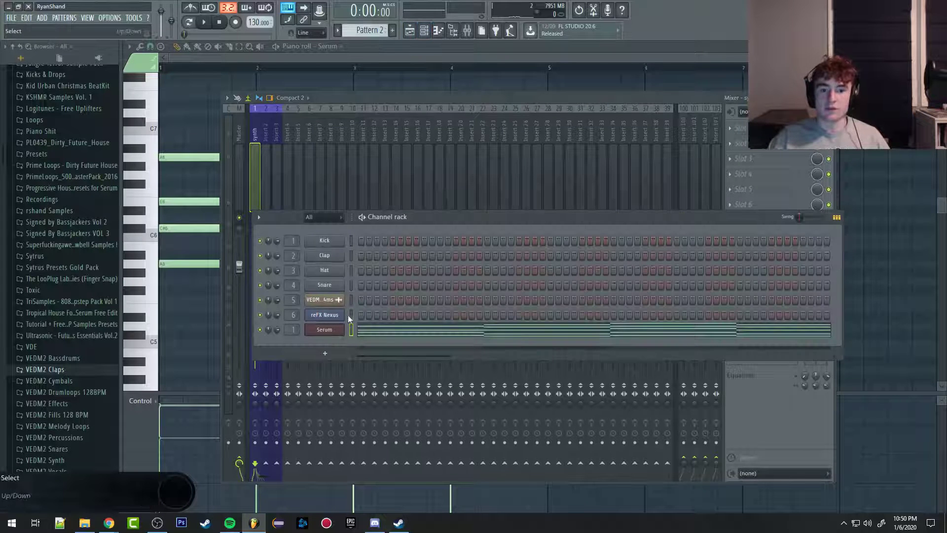
click(438, 32)
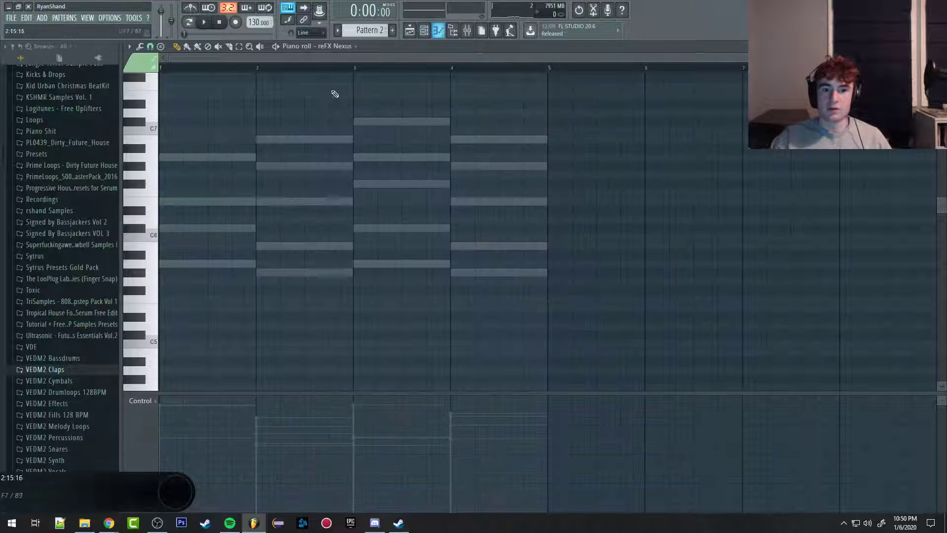
click(467, 31)
click(265, 125)
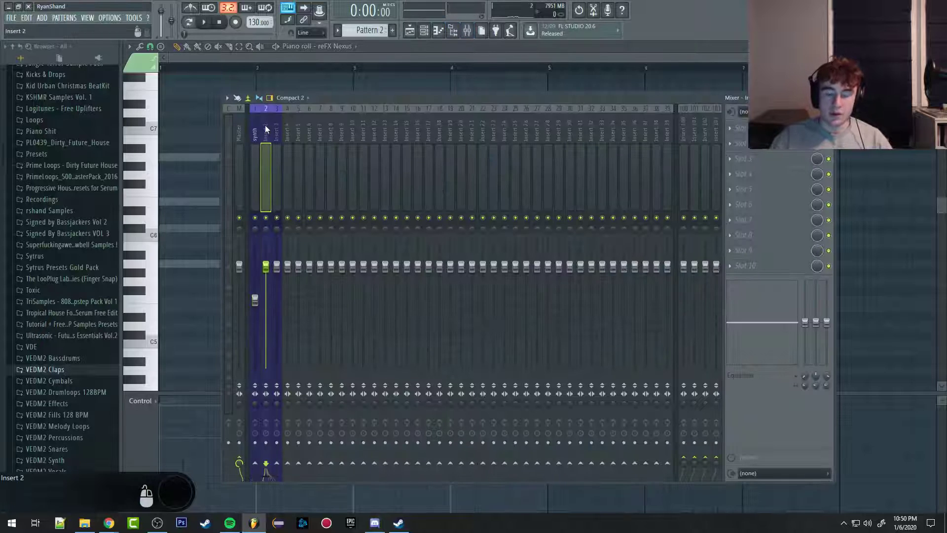
key(ctrl+l)
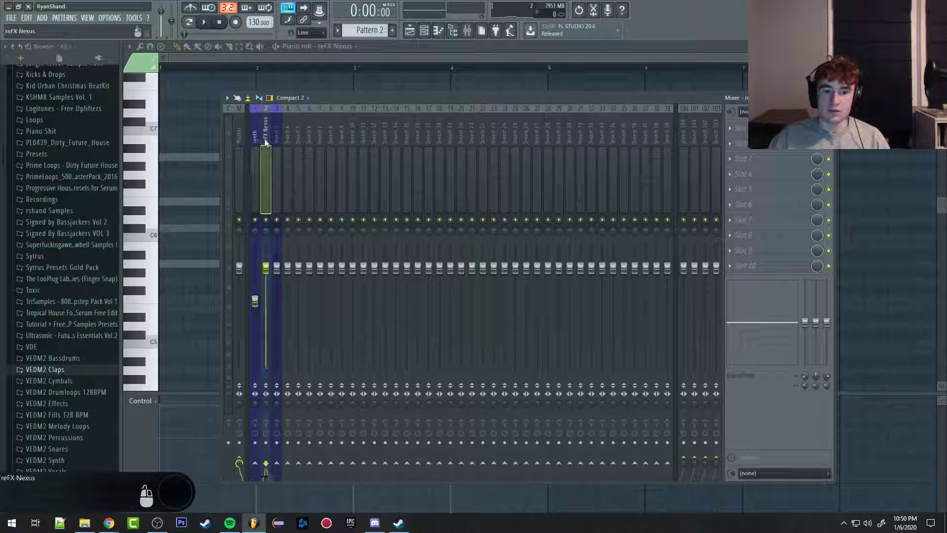
click(256, 143)
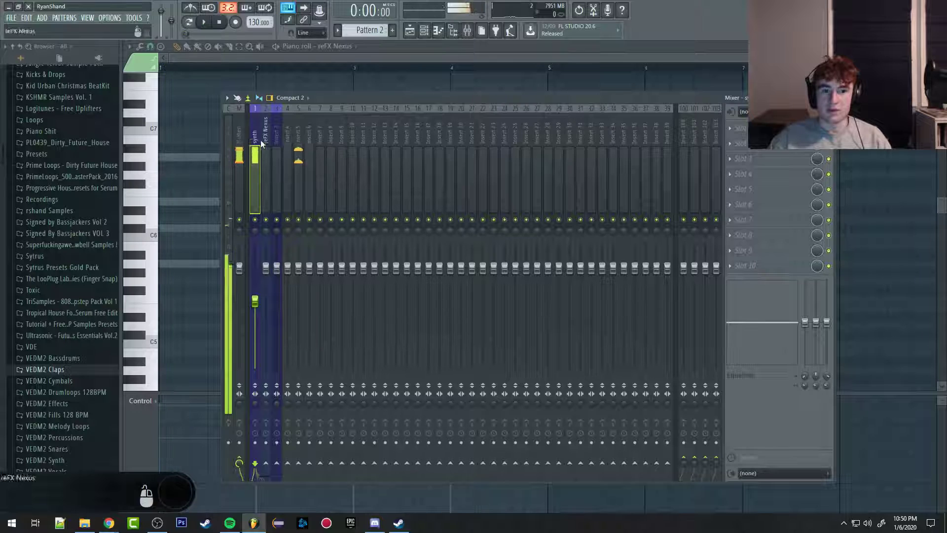
Step: Load Fruity Parametric EQ 2 into the first effect slot of the synth mixer track
click(731, 129)
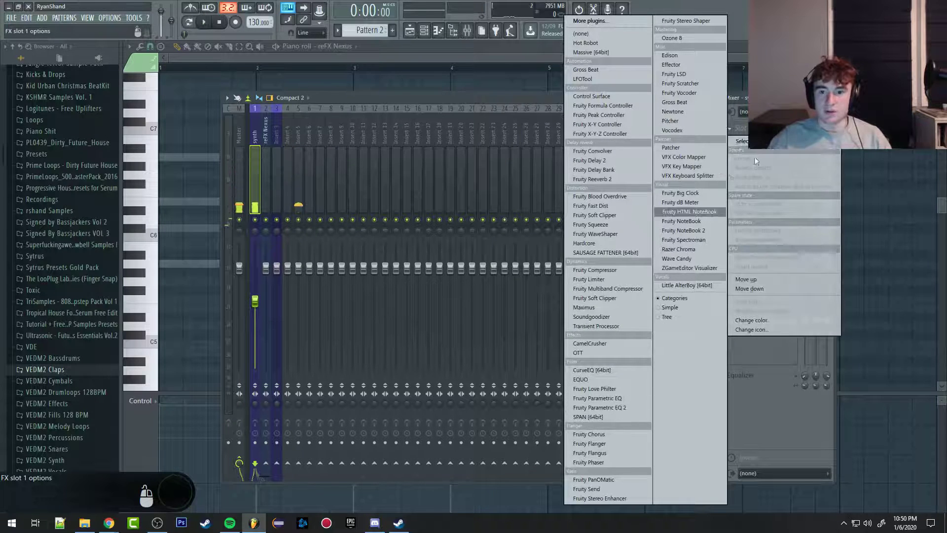
click(747, 129)
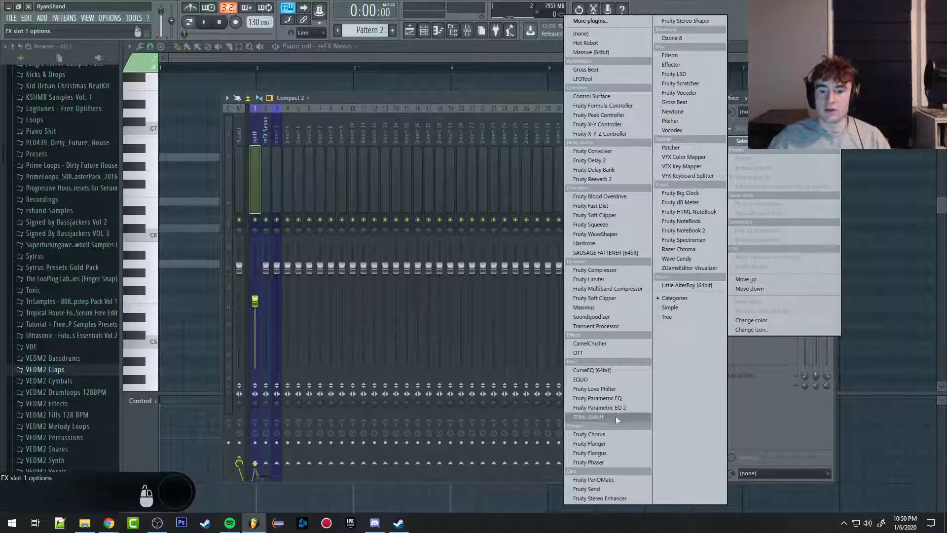
click(606, 409)
Step: During playback, reset band 6 of the synth's equalizer and set band 7 to the Low pass type
key(space)
drag(334, 223, 337, 268)
right_click(355, 250)
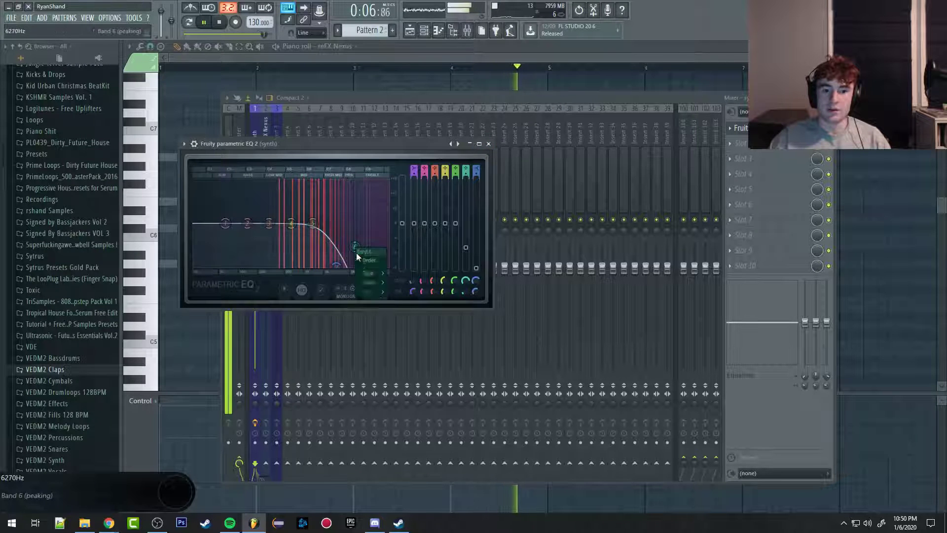
click(366, 263)
right_click(336, 268)
mouse_move(350, 294)
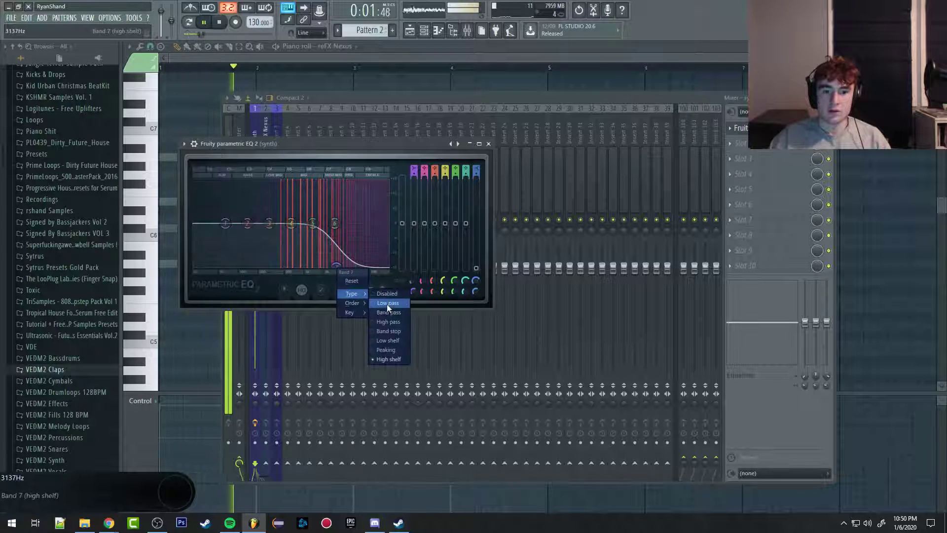
click(387, 304)
Step: Give the low-pass band a steeper slope, move its cutoff up into the treble range, and close the equalizer
right_click(336, 224)
click(384, 260)
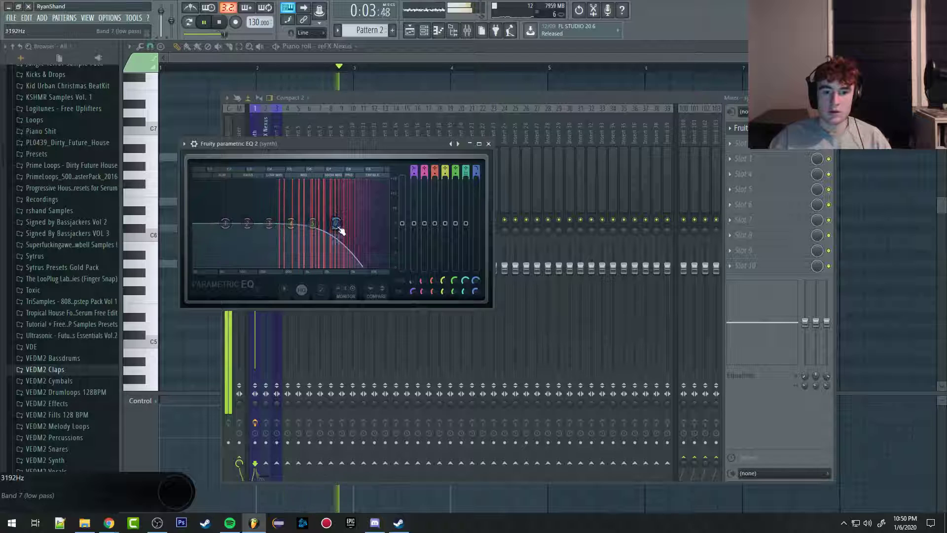
right_click(349, 224)
drag(337, 225, 363, 224)
click(389, 260)
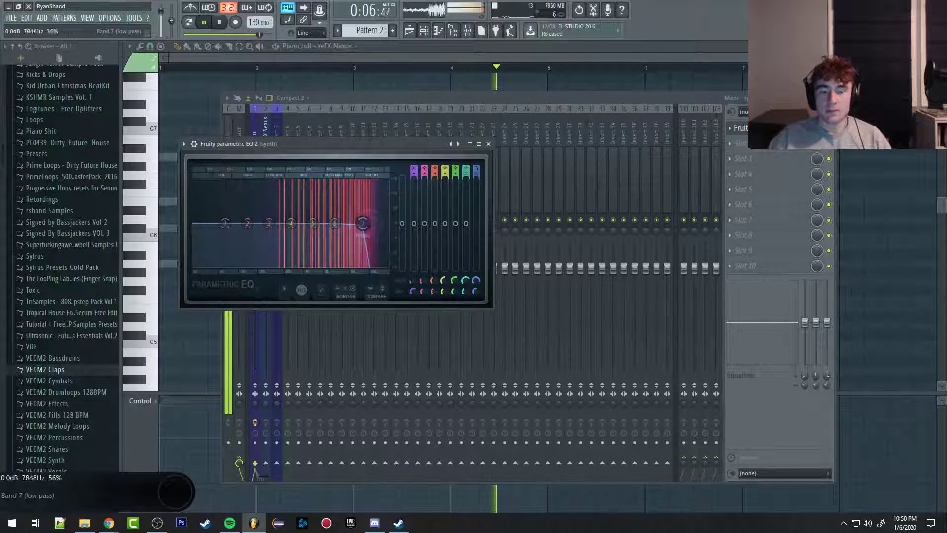
click(488, 143)
key(space)
Step: Load LFOTool into the first effect slot of mixer track Insert 3
click(270, 135)
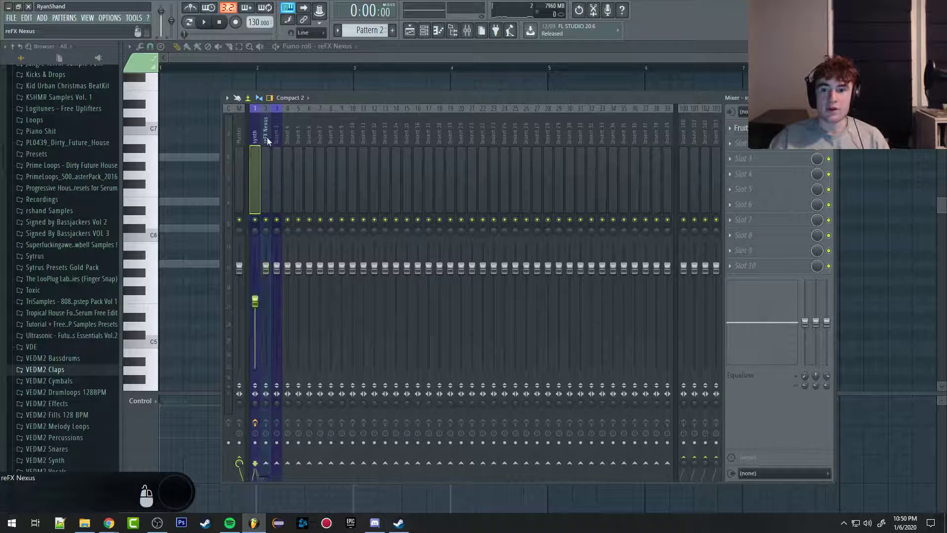
click(278, 140)
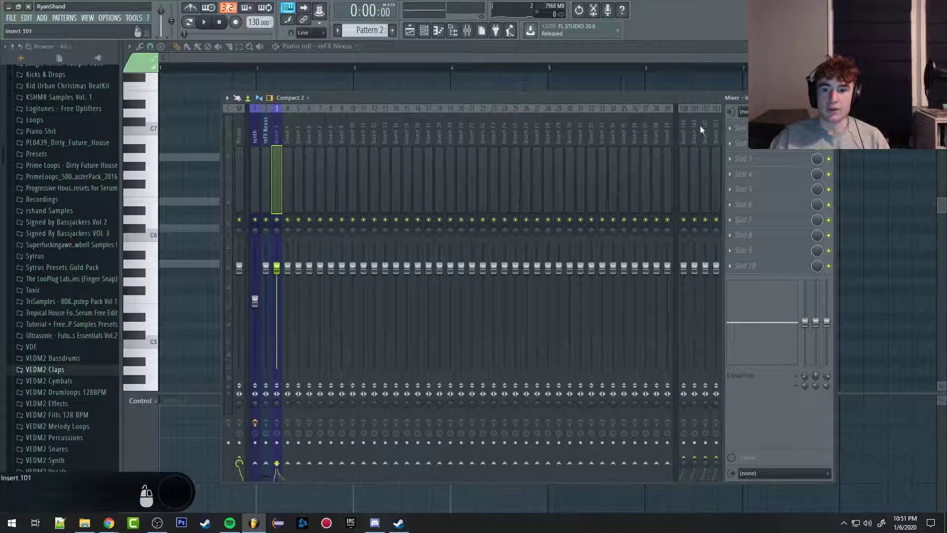
click(736, 127)
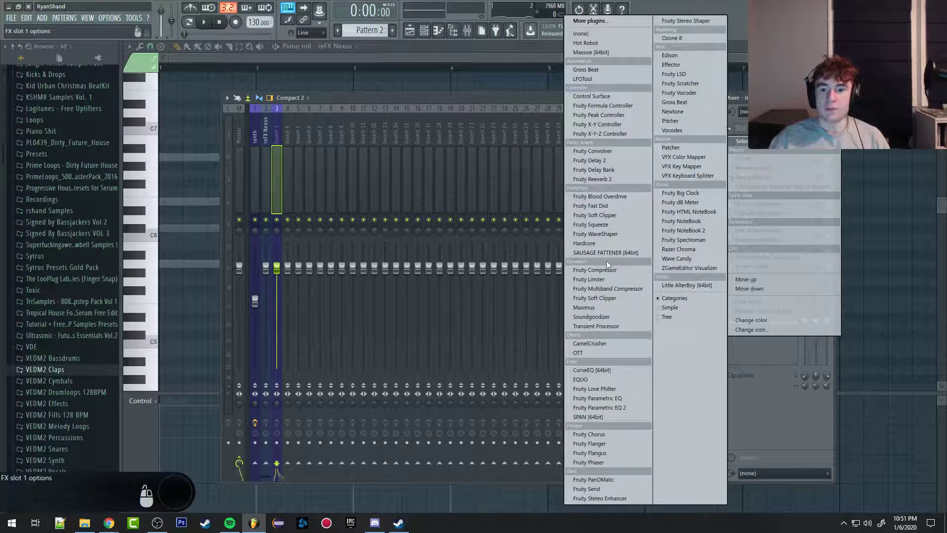
click(587, 78)
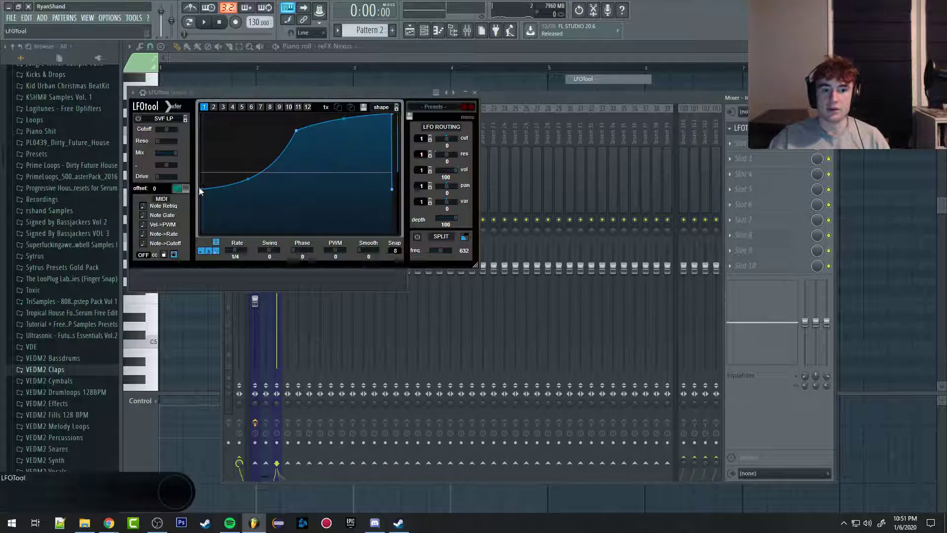
Step: Lower the beginning of the LFOTool curve close to the graph's floor for a deeper volume dip, and close the plugin
drag(201, 190, 247, 212)
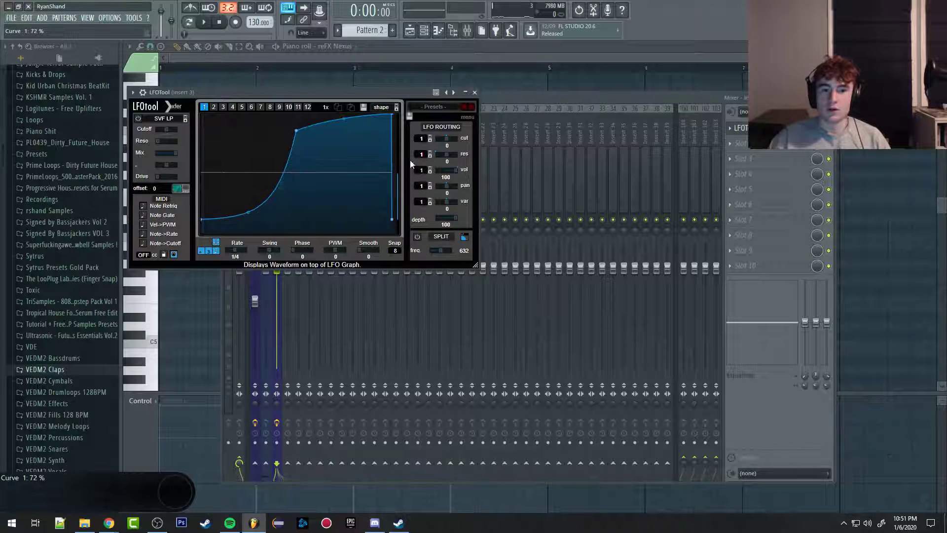
click(475, 93)
click(762, 128)
click(762, 128)
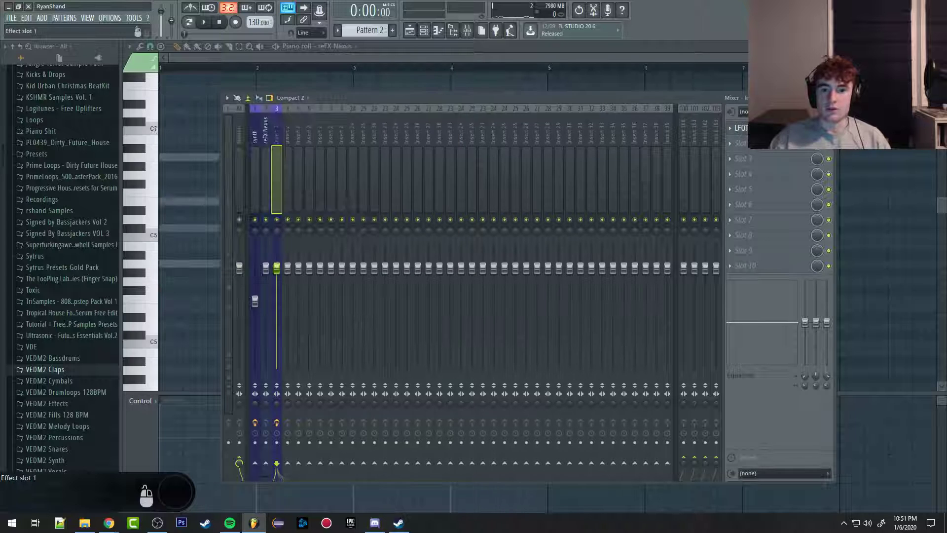
Step: Select the synth and reFX Nexus mixer tracks together and route them to Insert 3 only
click(239, 158)
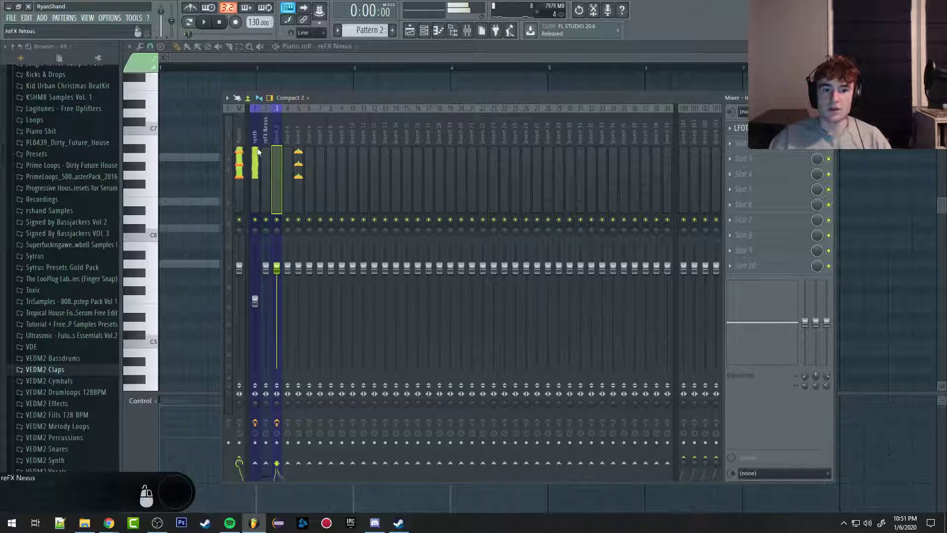
click(251, 141)
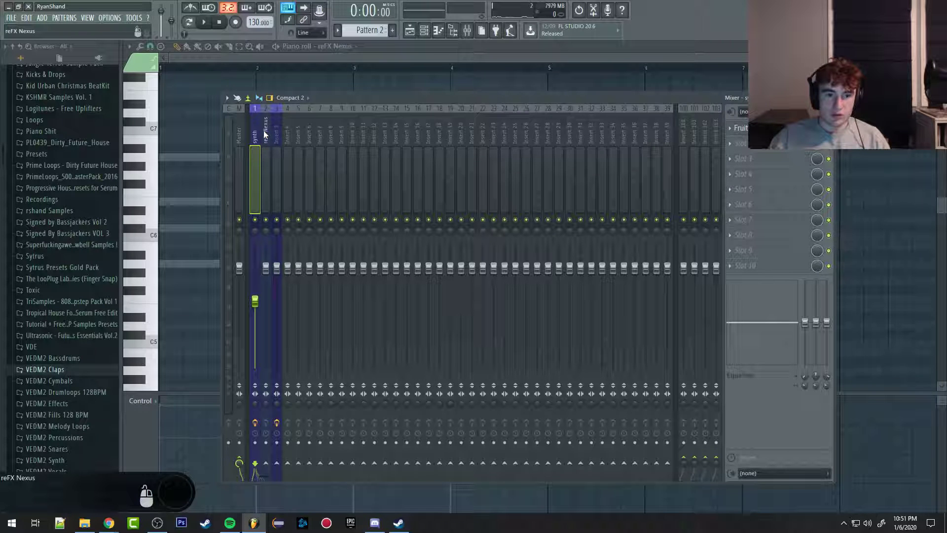
ctrl+click(265, 134)
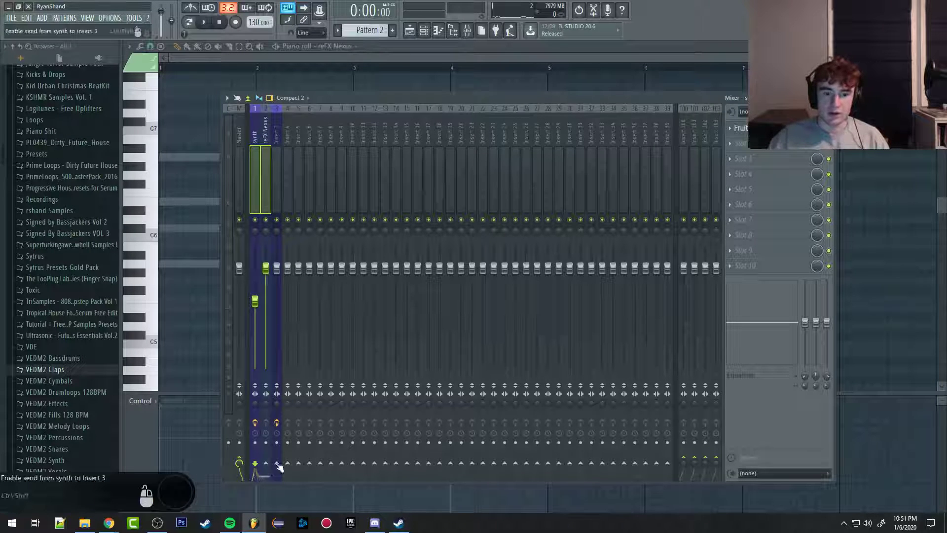
right_click(279, 465)
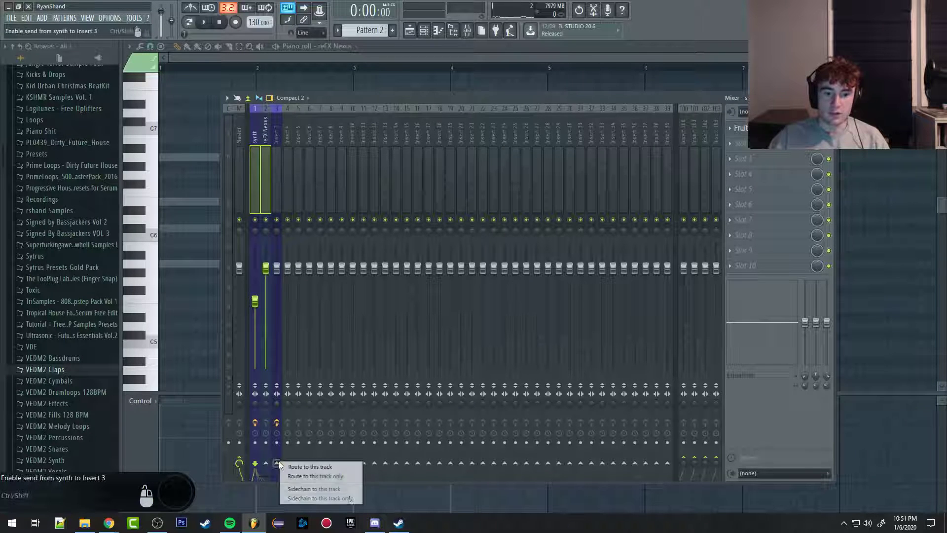
click(316, 476)
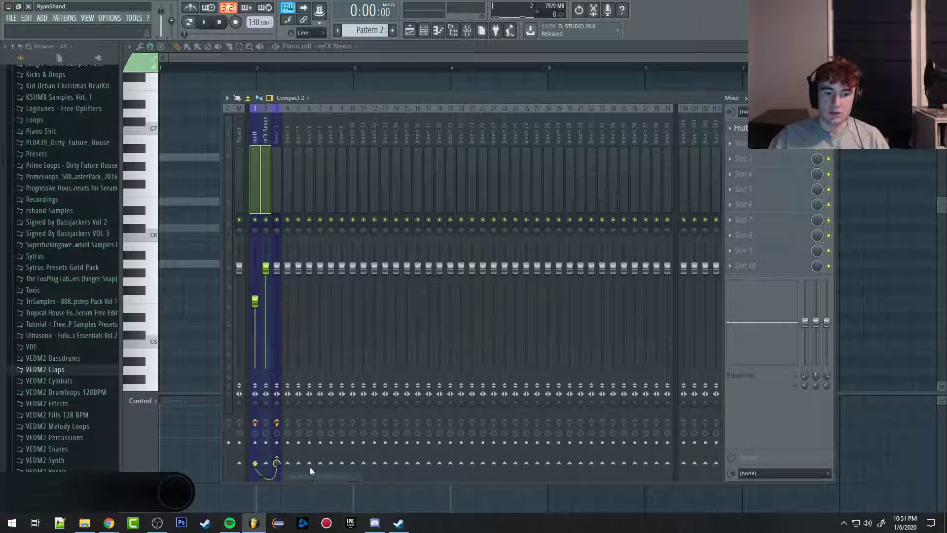
Step: Examine the routing of reFX Nexus, Insert 3, the Master and synth by selecting each track in turn
click(267, 138)
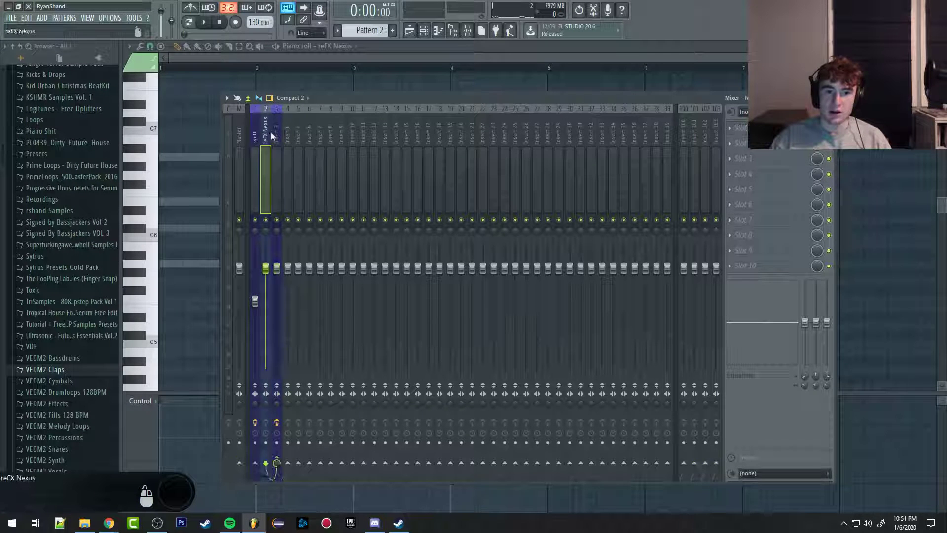
click(275, 136)
click(241, 142)
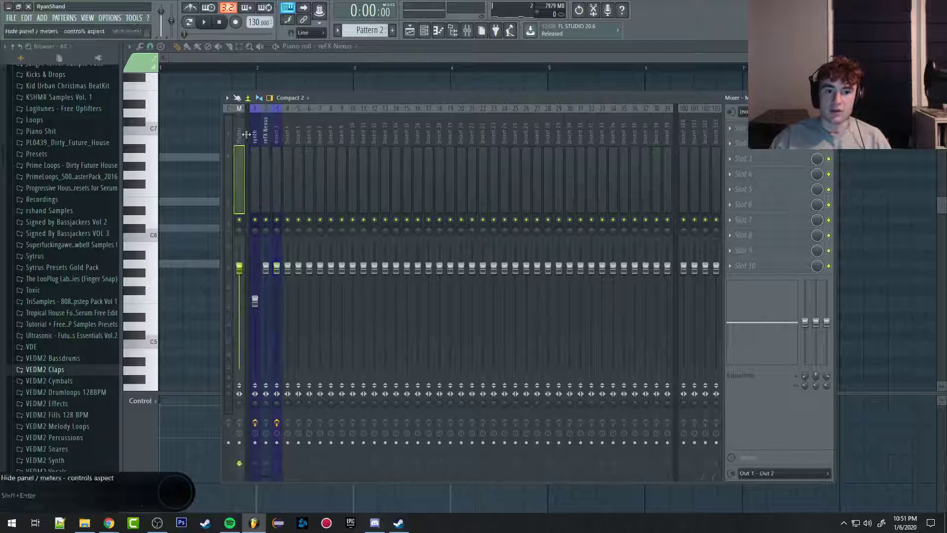
click(255, 139)
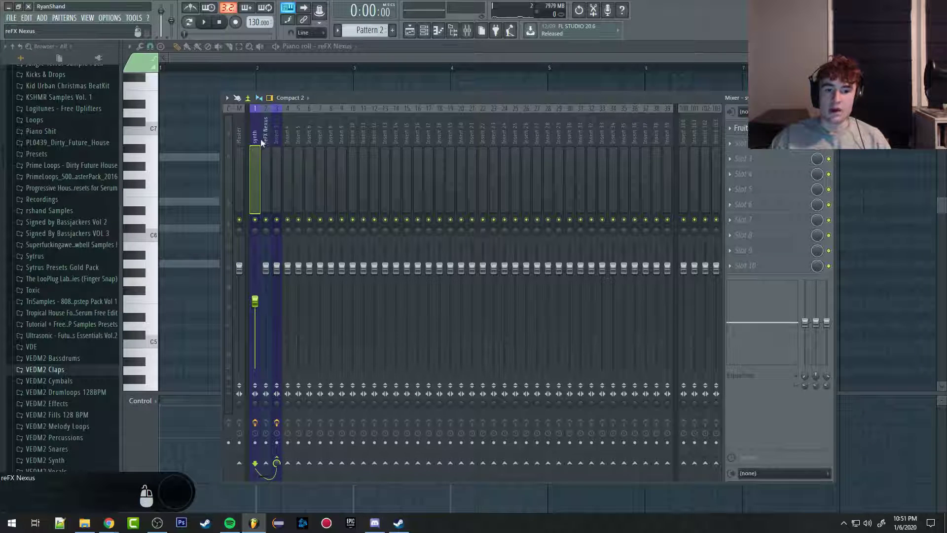
Step: Remove the synth track's send to Insert 3, send it to the Master again, and check the reFX Nexus and Insert 3 routing
click(277, 462)
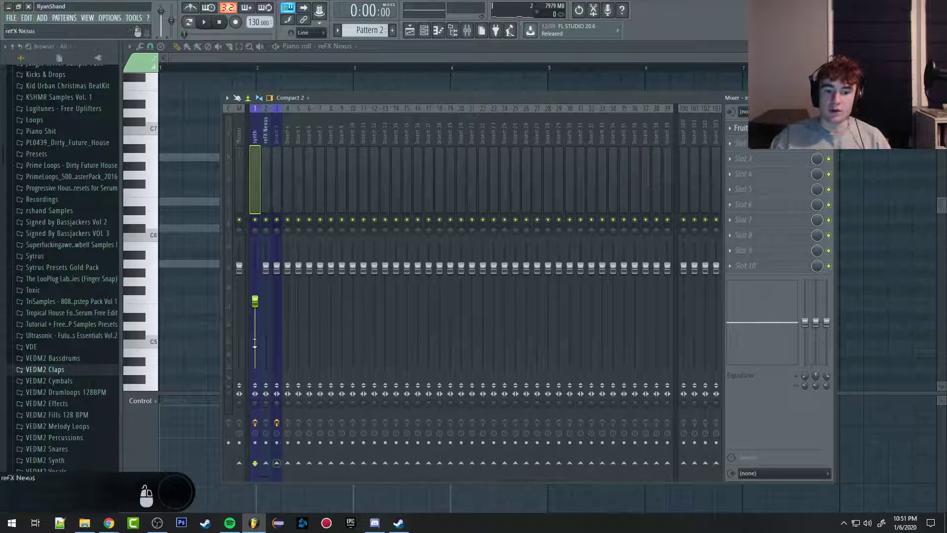
click(264, 140)
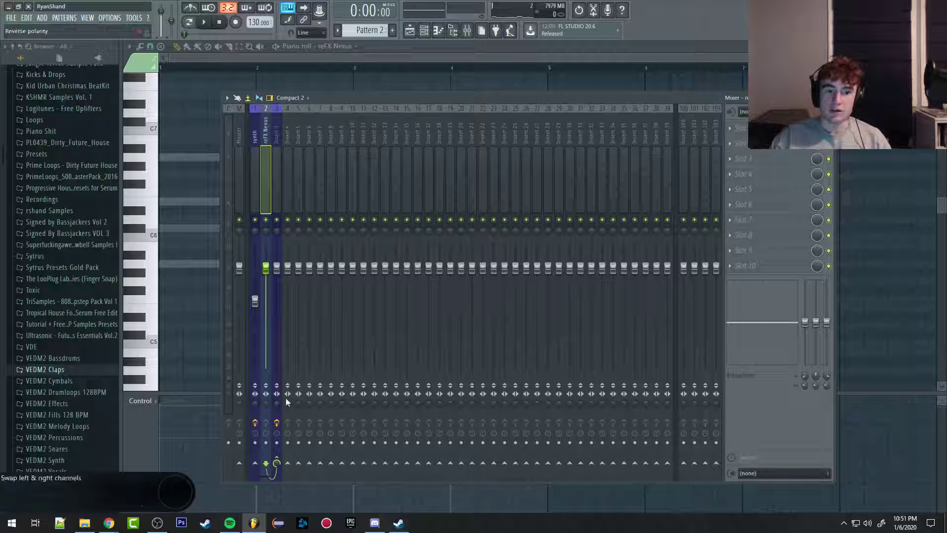
click(257, 143)
click(239, 462)
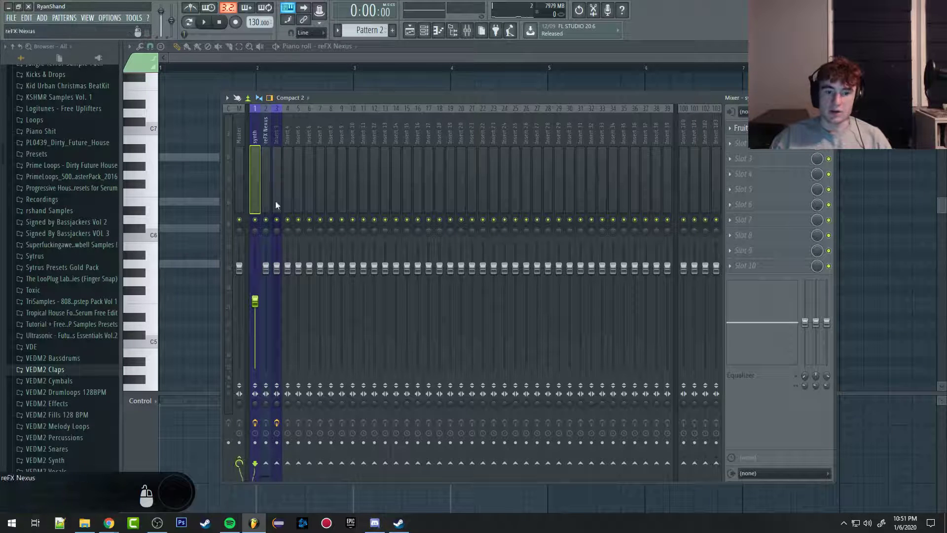
click(268, 142)
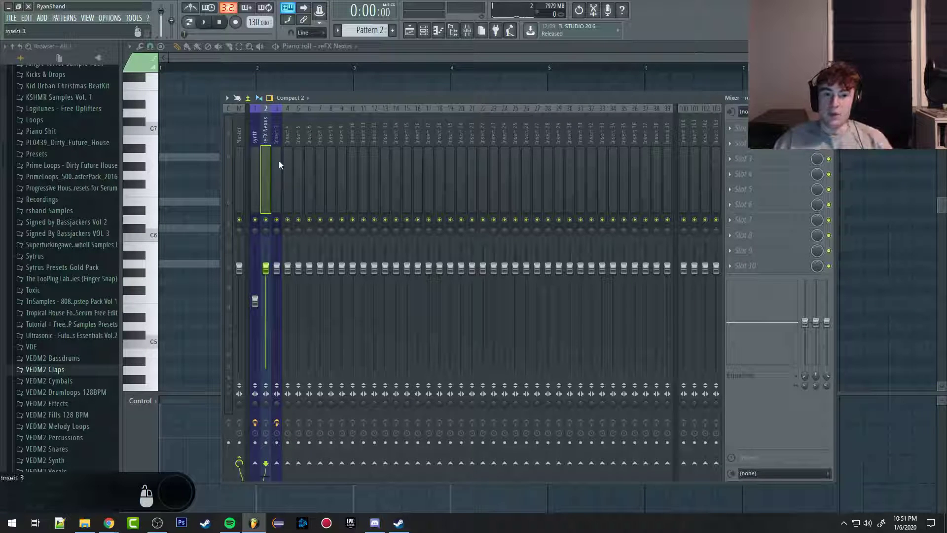
click(280, 161)
click(267, 165)
Step: Send the synth track to Insert 3 alongside the Master, and compare the routing of the two tracks
click(258, 138)
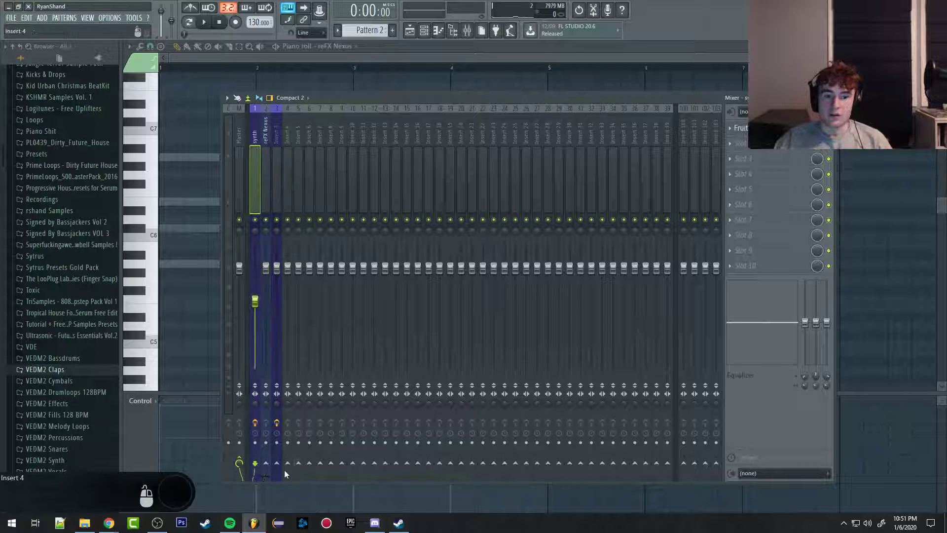
click(276, 130)
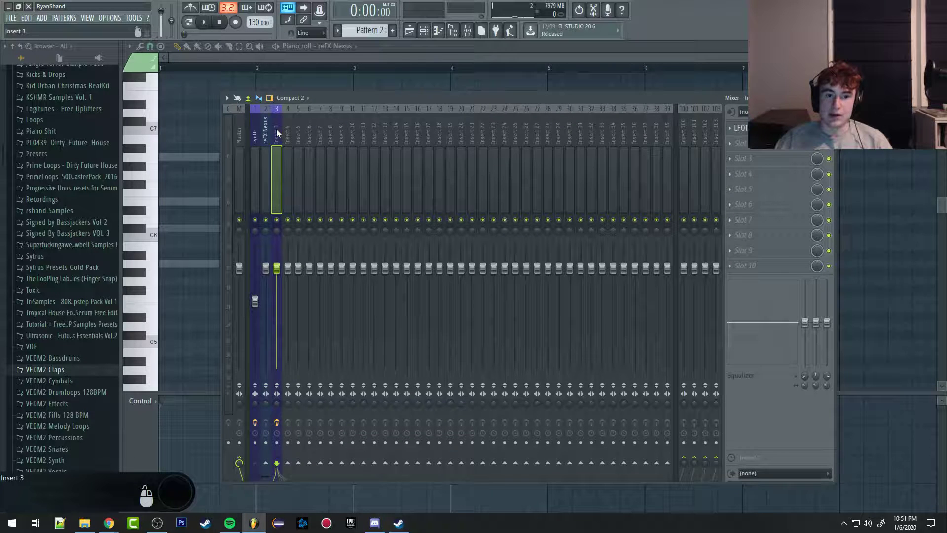
click(256, 135)
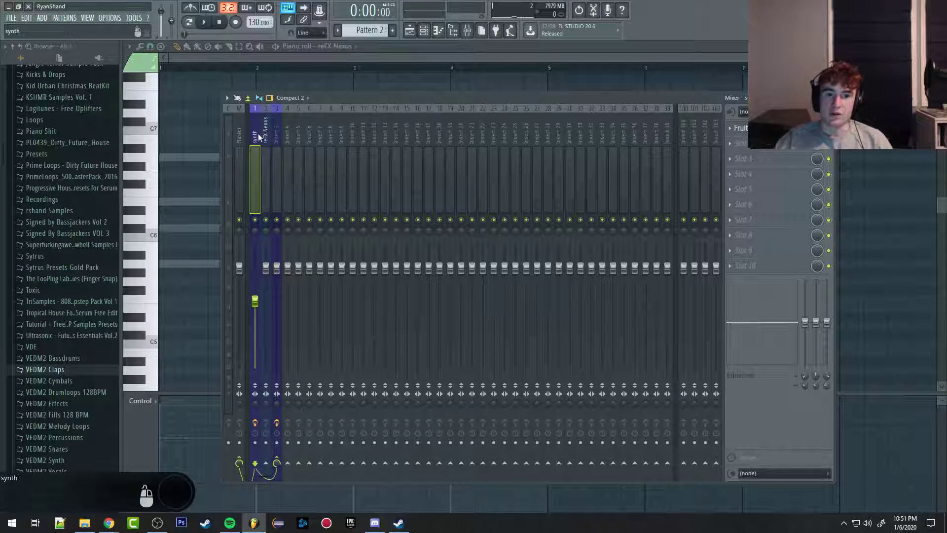
click(274, 137)
click(256, 137)
click(274, 137)
scroll(252, 140, down, 1)
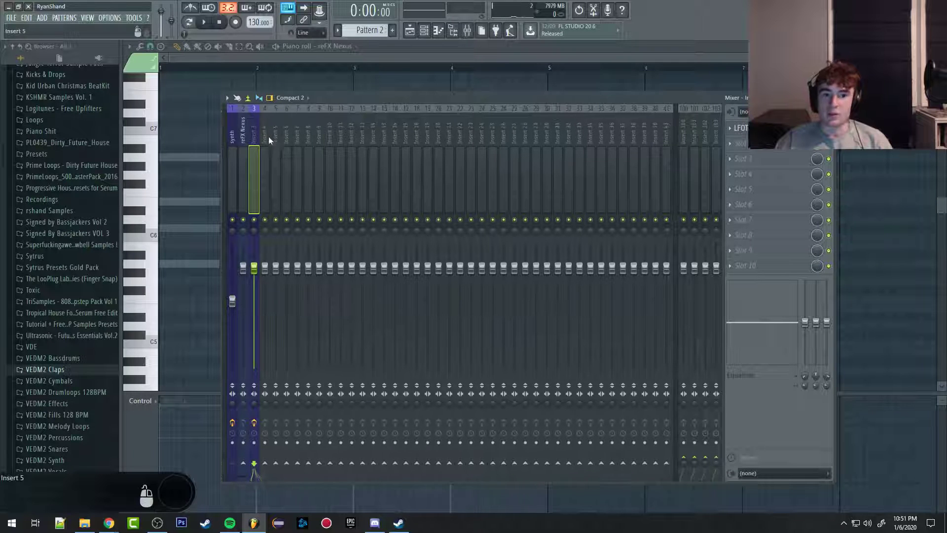
scroll(228, 140, up, 1)
Step: Route the synth track to Insert 3 only, and do the same for the reFX Nexus track
click(257, 139)
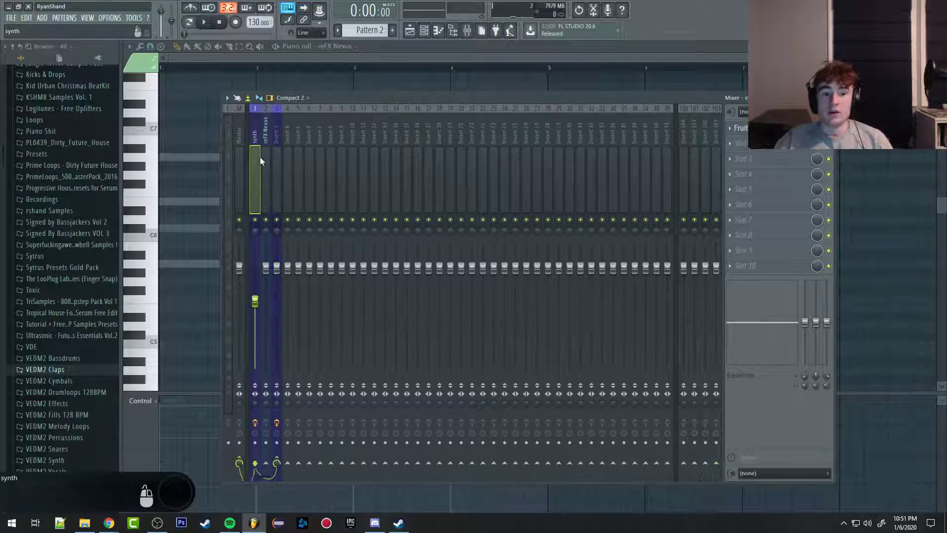
right_click(280, 460)
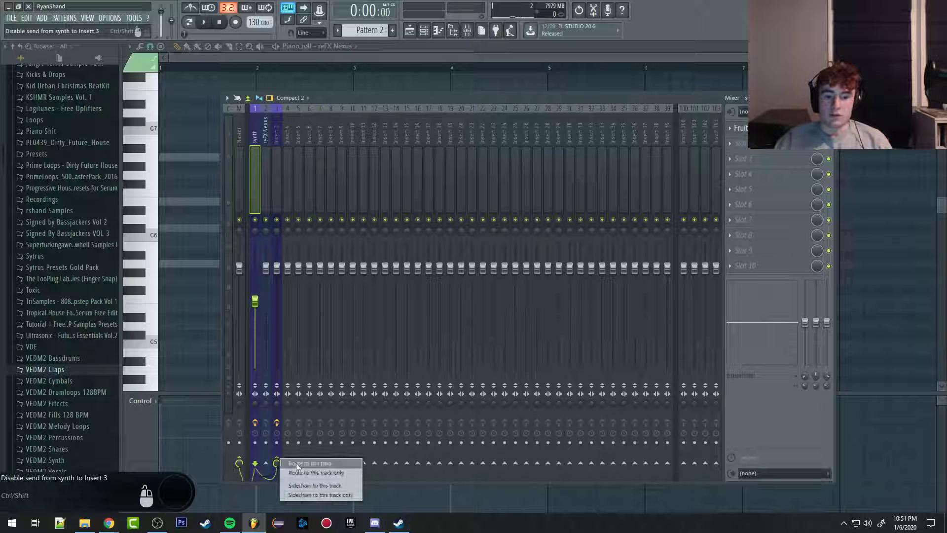
click(303, 474)
click(268, 205)
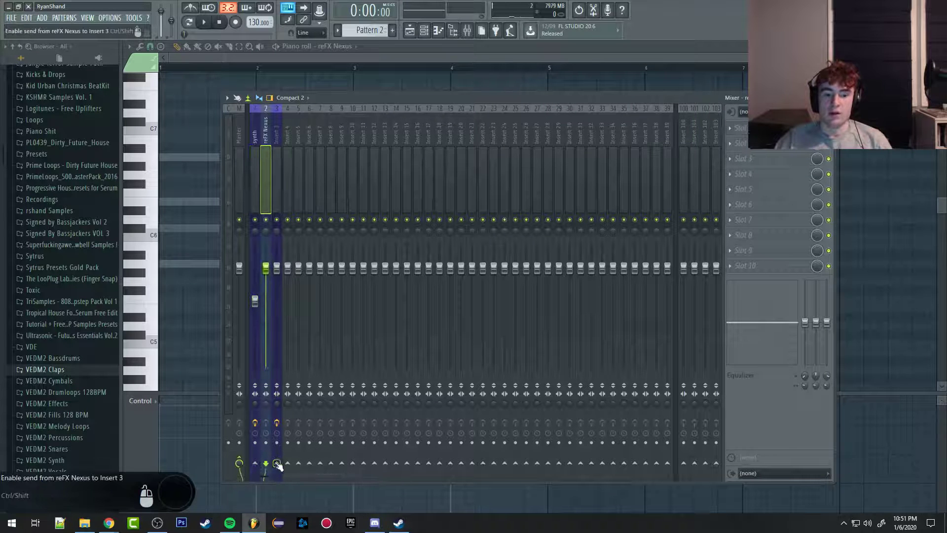
right_click(276, 463)
click(320, 477)
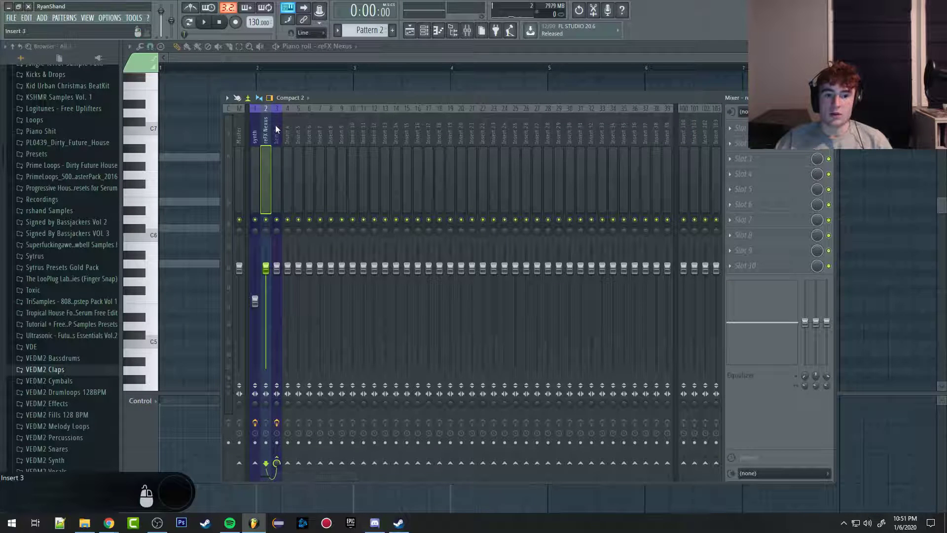
Step: Check the LFOTool effect on Insert 3 and rename that mixer track as sus
click(277, 174)
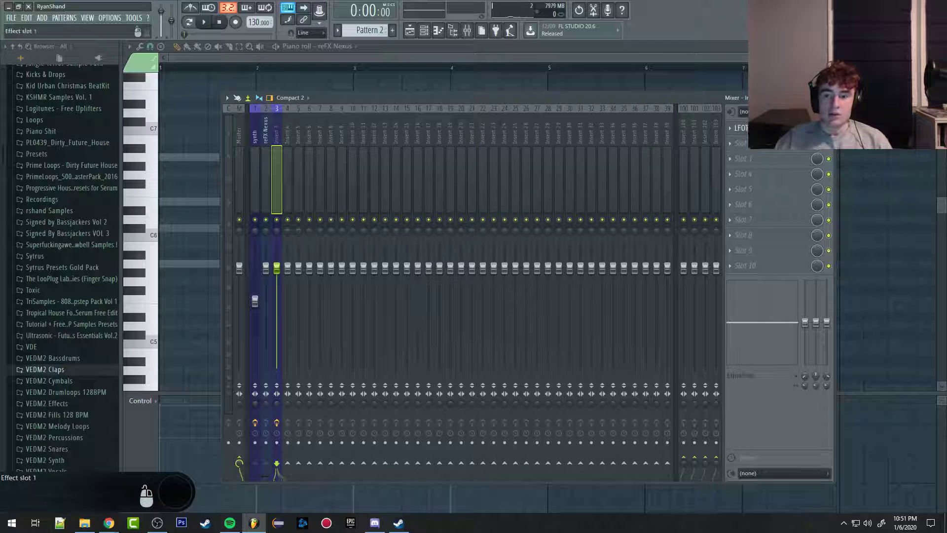
click(765, 128)
click(765, 128)
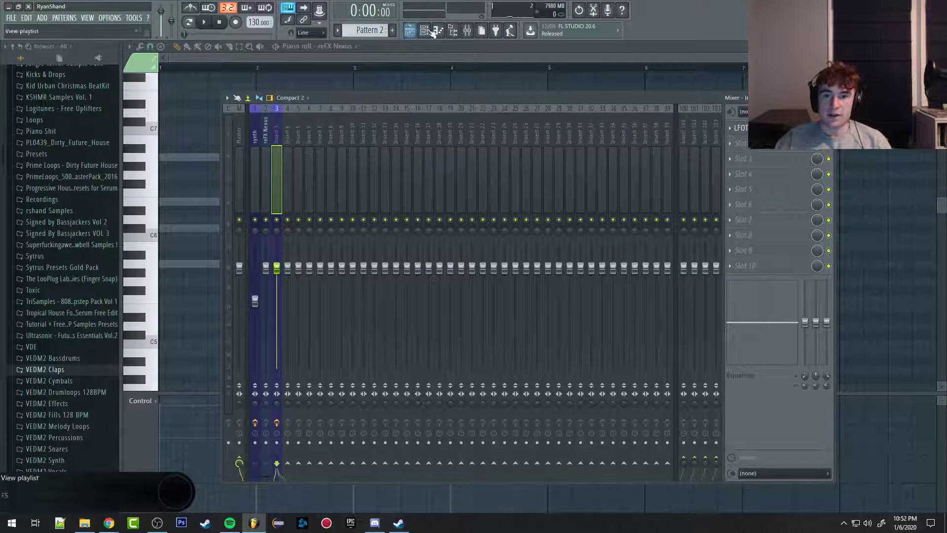
right_click(277, 134)
click(307, 118)
text(sus)
click(313, 116)
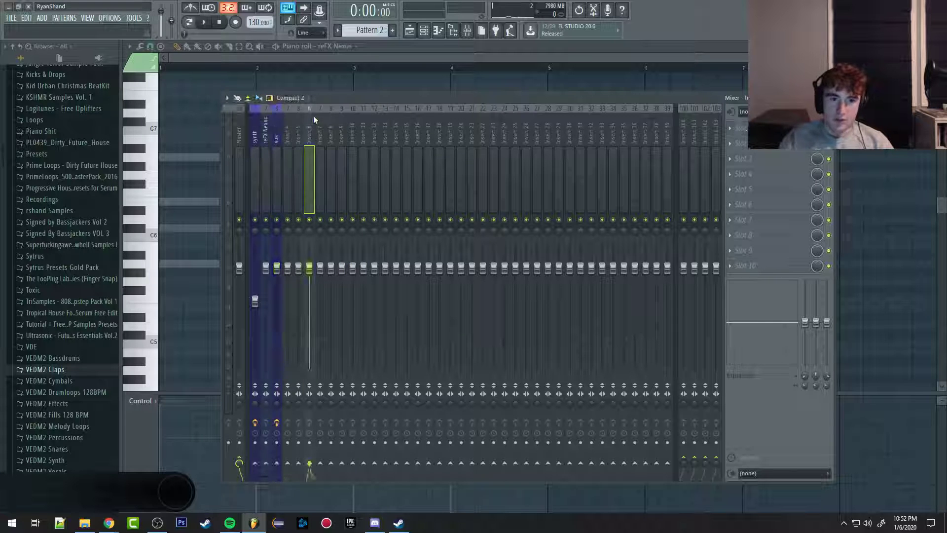
Step: Play the arrangement in the playlist and check the mixer track assignment of the reFX Nexus channel
click(274, 132)
click(409, 31)
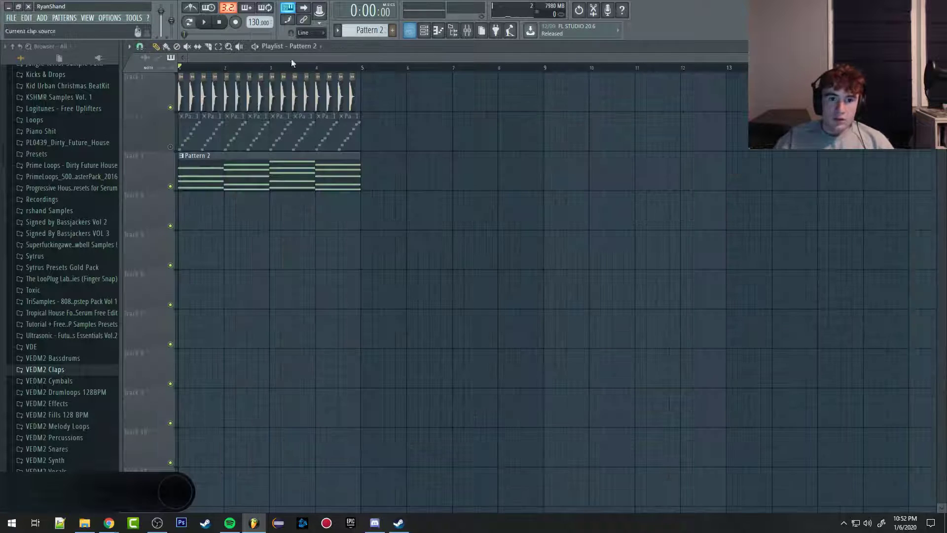
key(space)
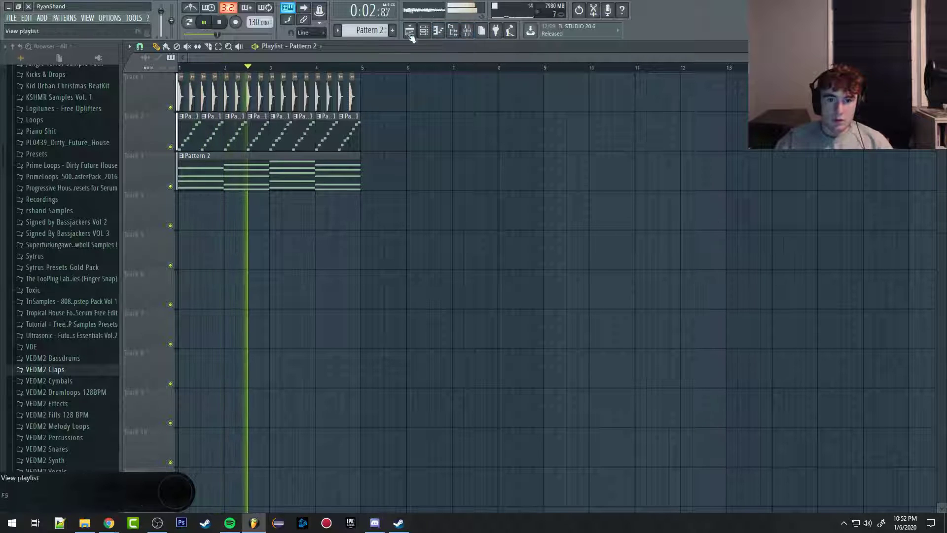
click(439, 31)
click(345, 309)
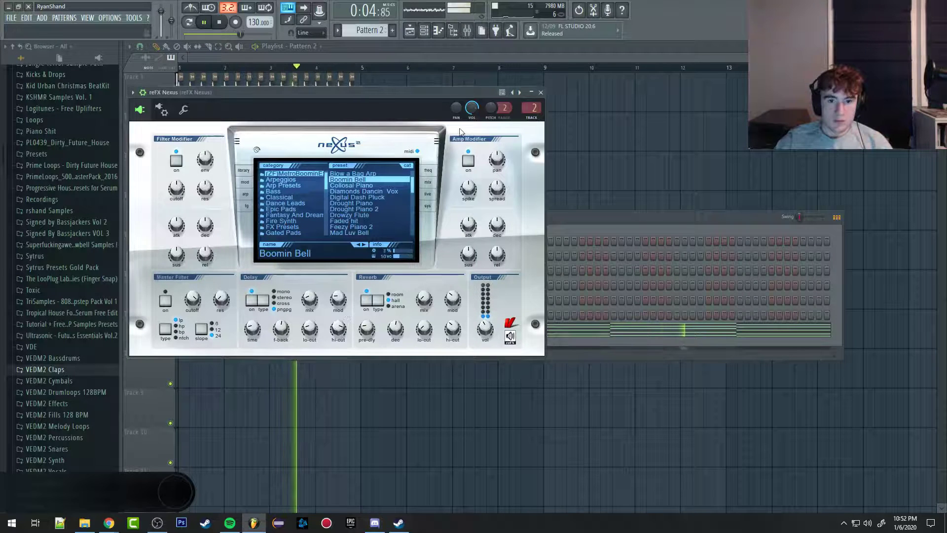
click(542, 93)
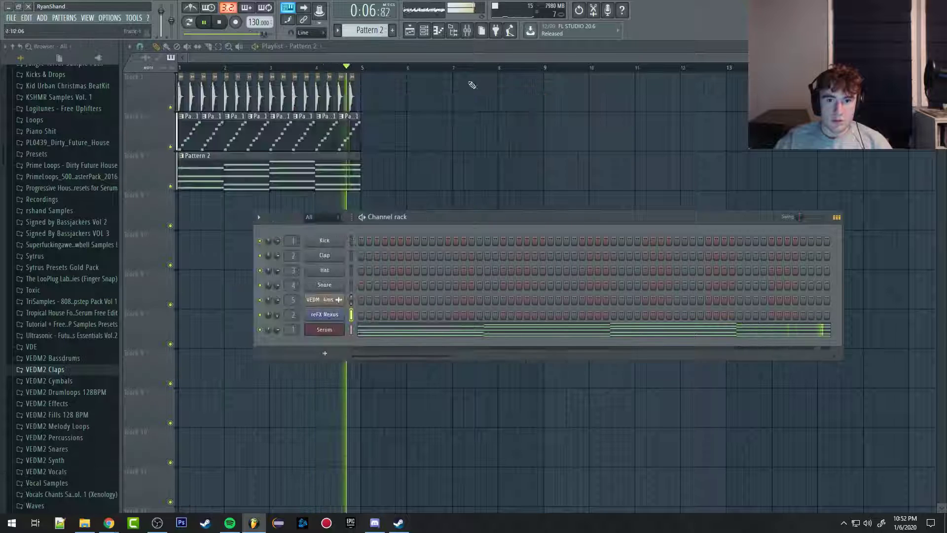
Step: Play the loop with the reFX Nexus track sent straight to the Master for comparison, and route it back to the bus only
click(467, 31)
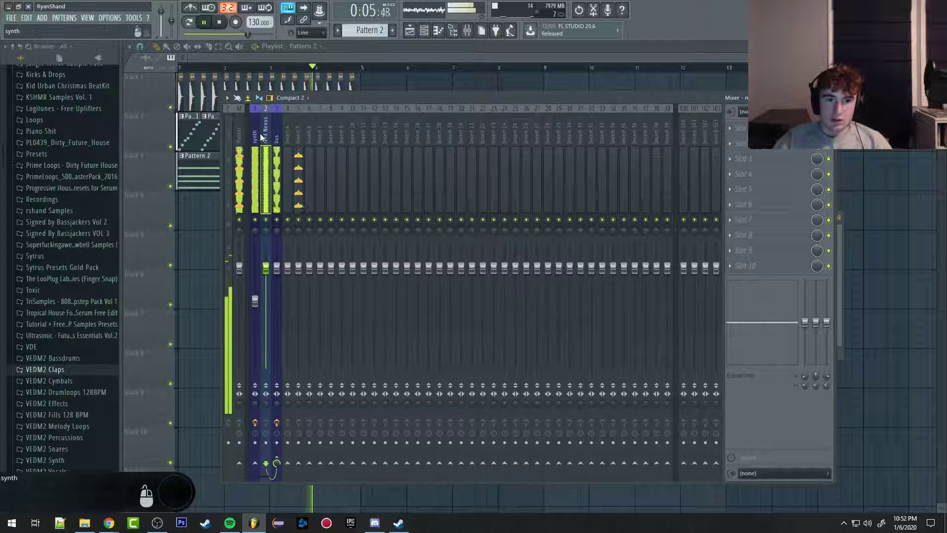
key(space)
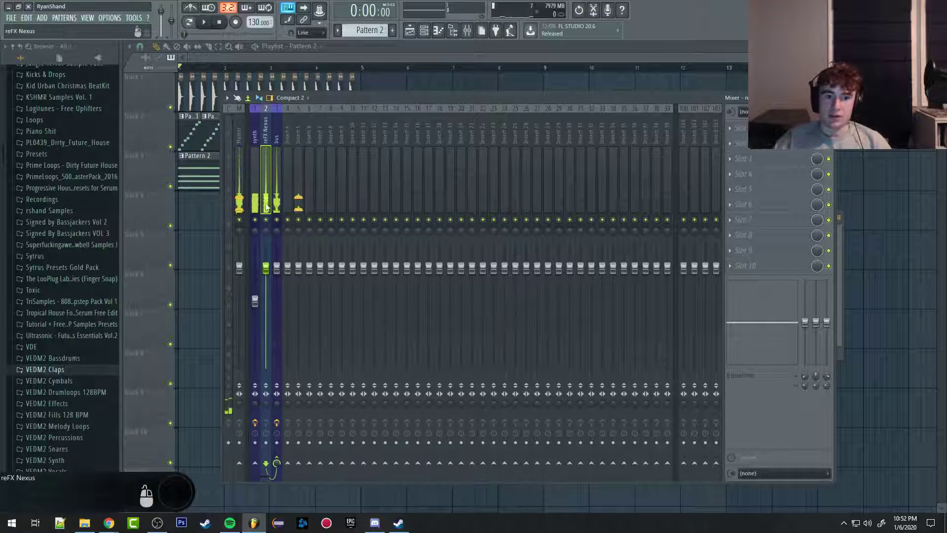
key(space)
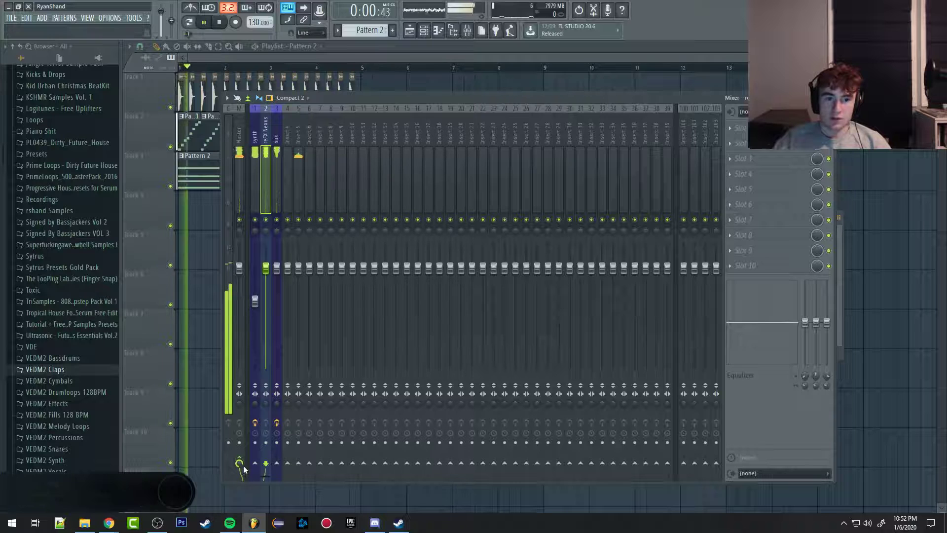
key(space)
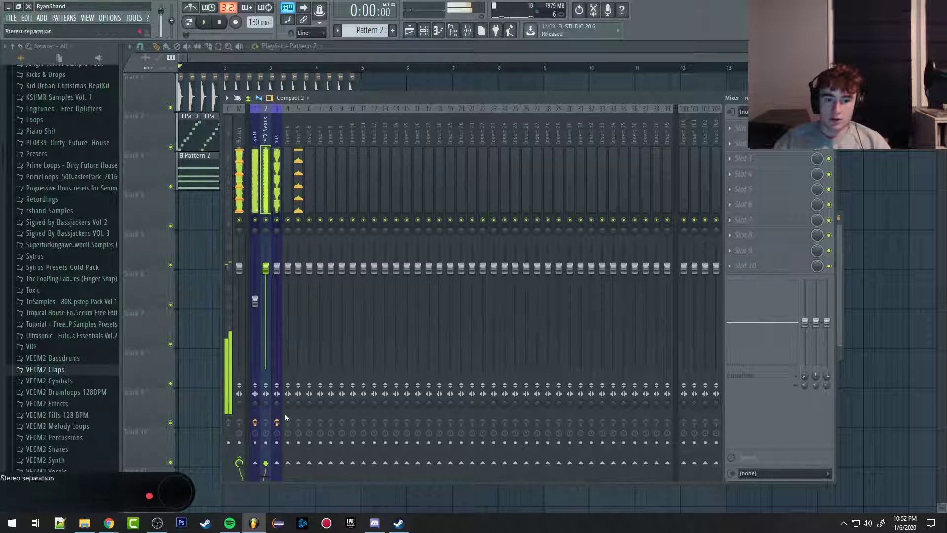
right_click(277, 463)
click(315, 472)
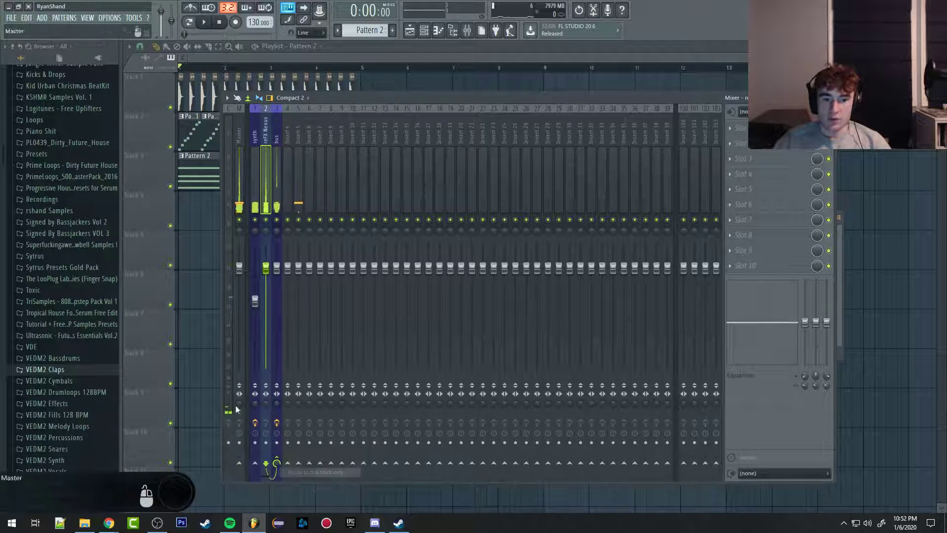
Step: Examine the Master track in the mixer and compare it with the insert tracks and the bus
click(333, 58)
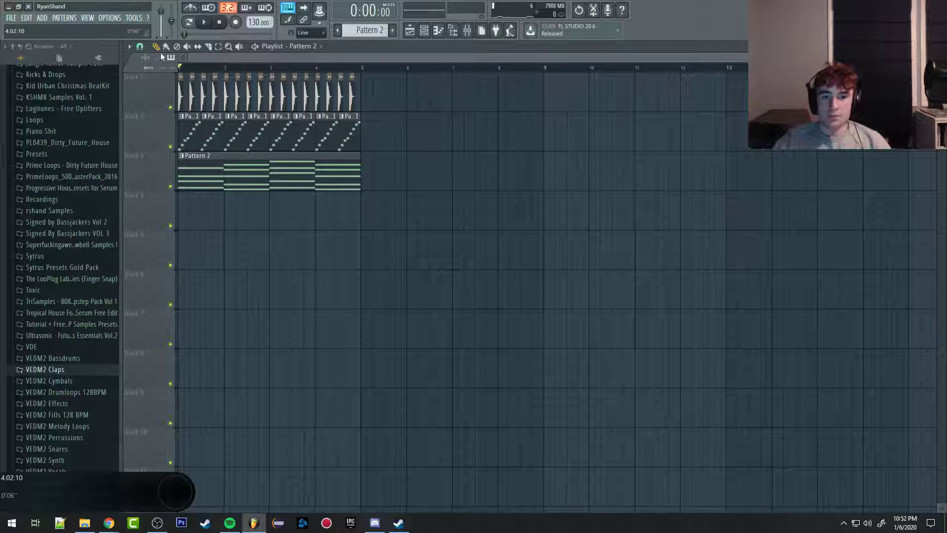
click(466, 31)
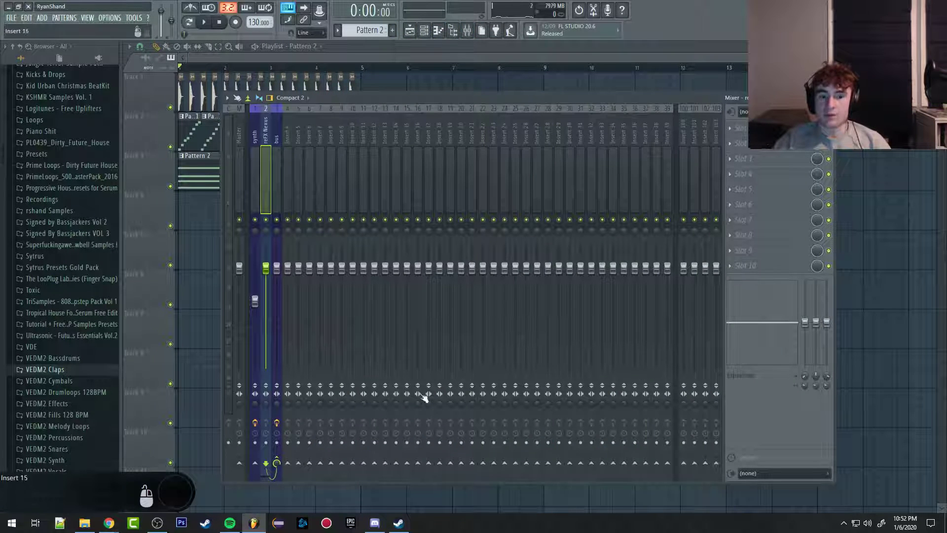
click(241, 141)
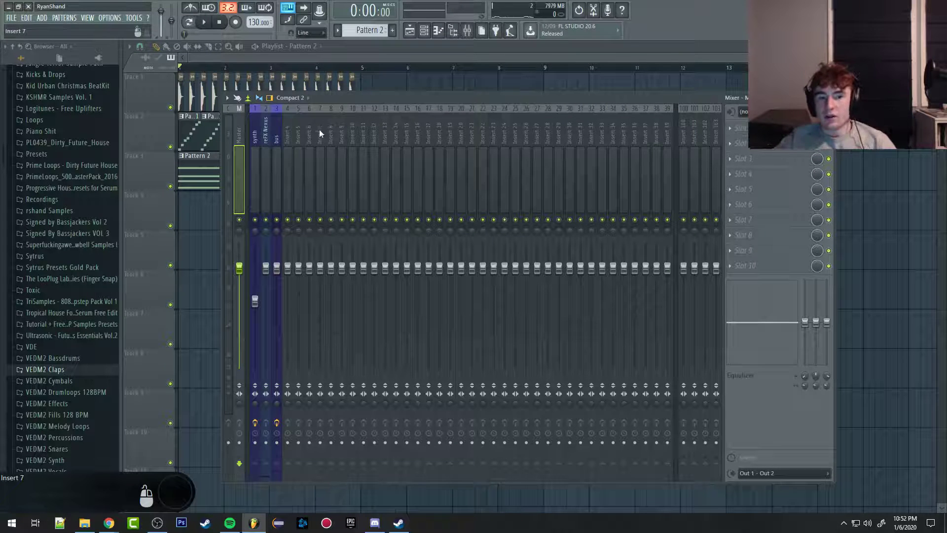
scroll(398, 132, down, 20)
scroll(638, 134, up, 20)
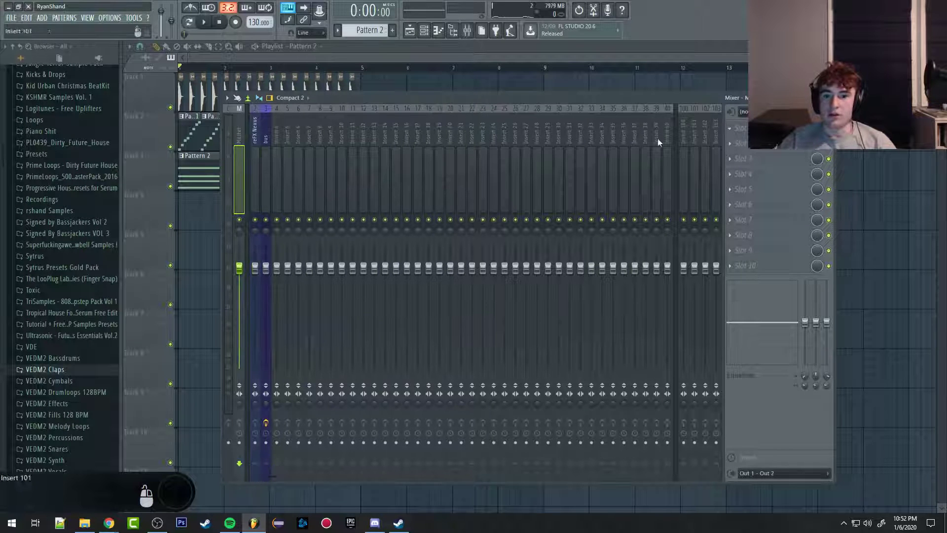
click(413, 142)
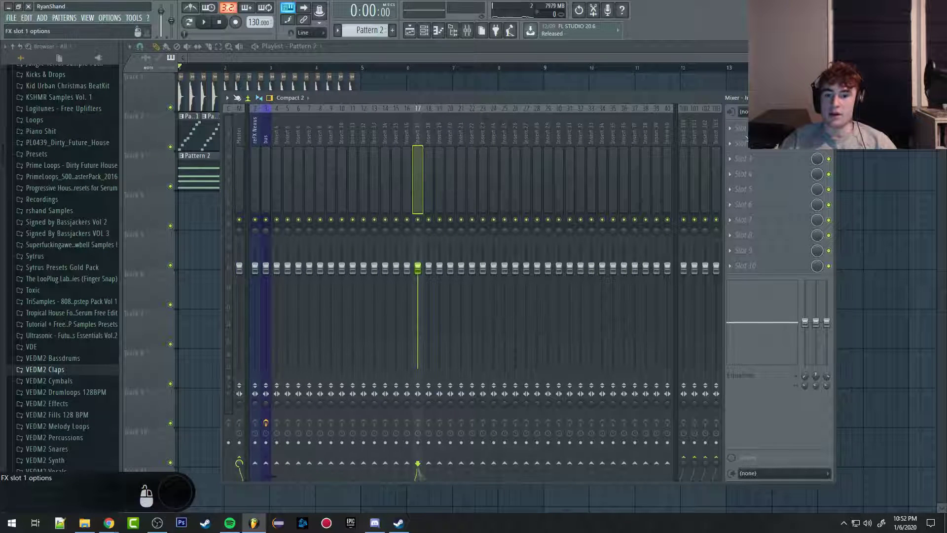
click(239, 138)
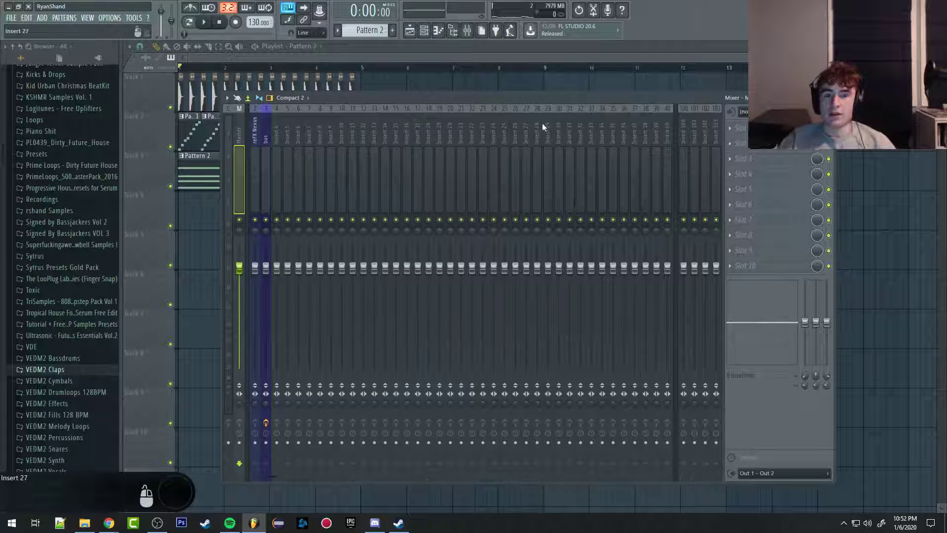
click(266, 141)
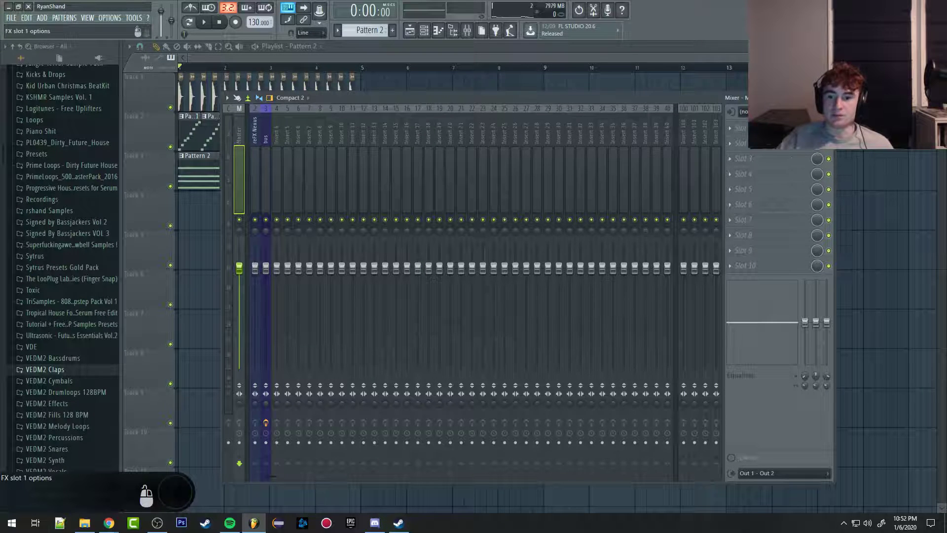
Step: Load Ozone 8 in the first effect slot of the Master track and SPAN in the second
click(740, 128)
click(674, 38)
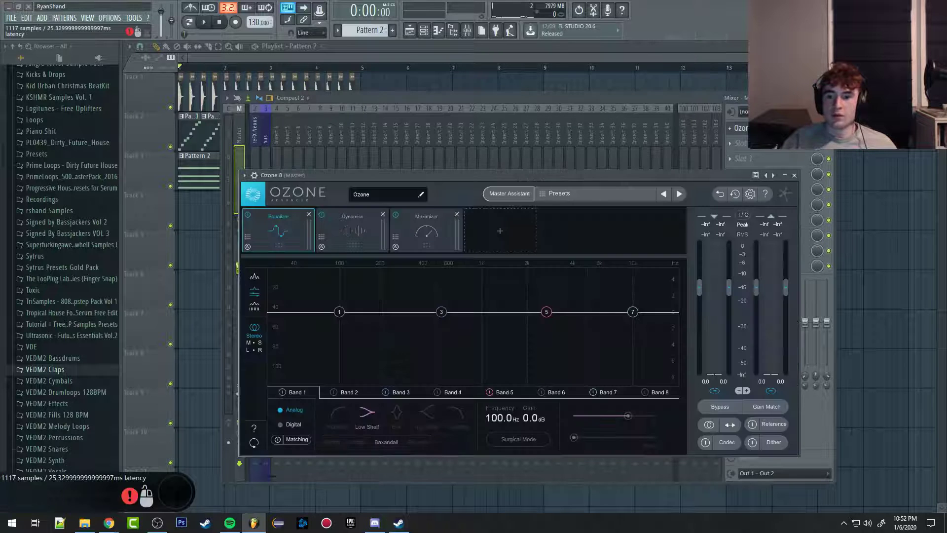
click(740, 143)
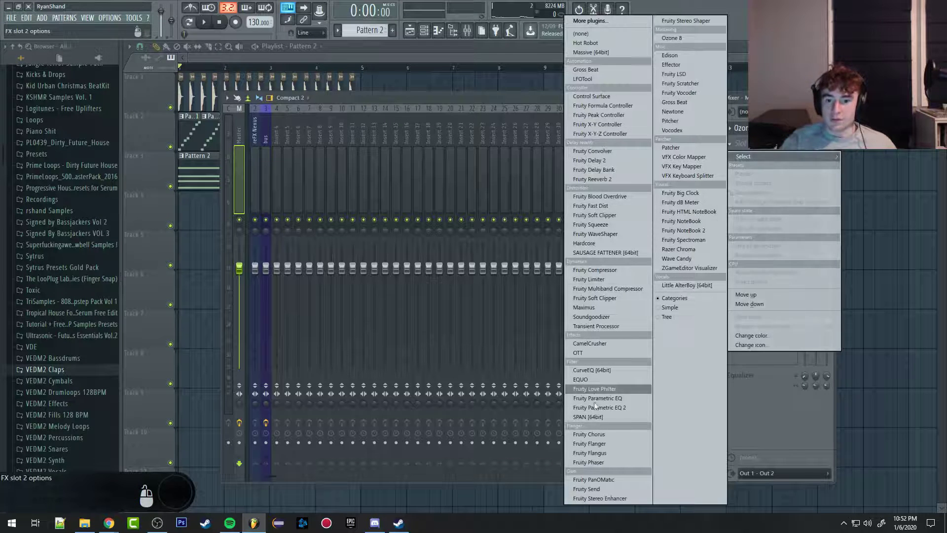
click(596, 420)
Step: Play the loop to monitor the Master in SPAN and Ozone 8, placing SPAN above Ozone 8 in the effect chain
key(space)
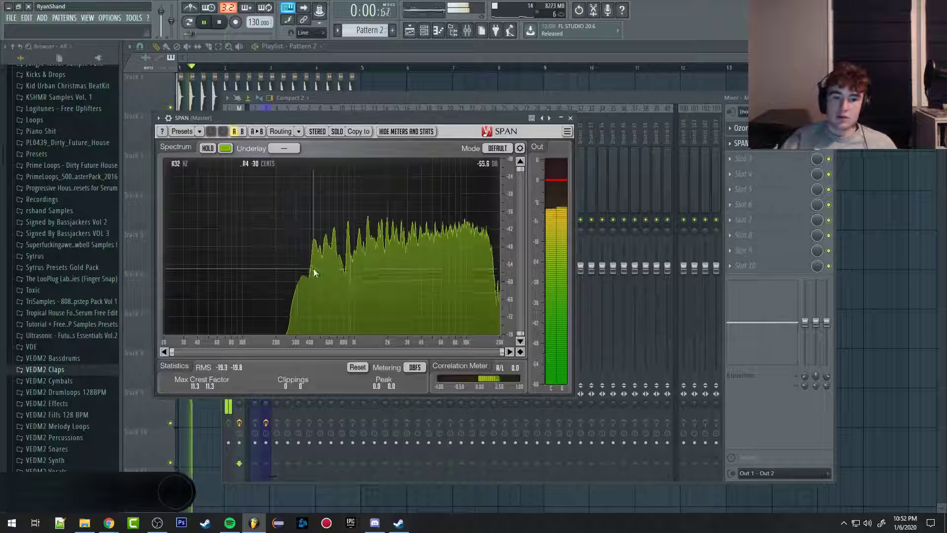
click(571, 118)
key(space)
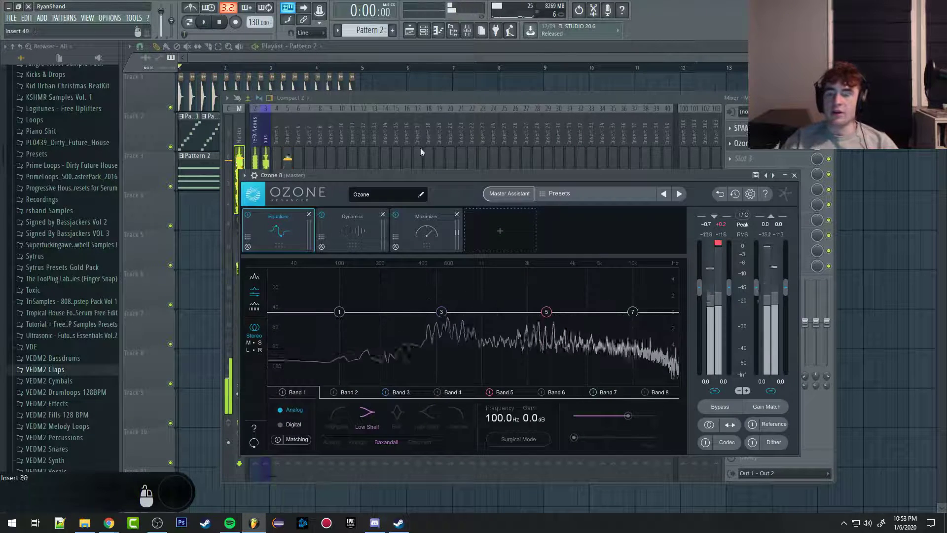
click(473, 60)
Step: Switch between the mixer, channel rack and piano roll views to show each one
click(467, 31)
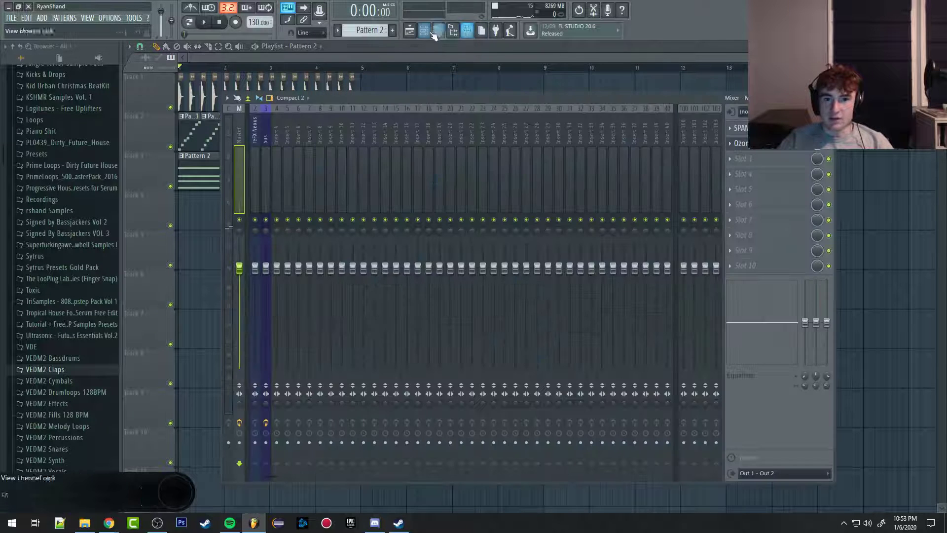
click(436, 32)
click(469, 31)
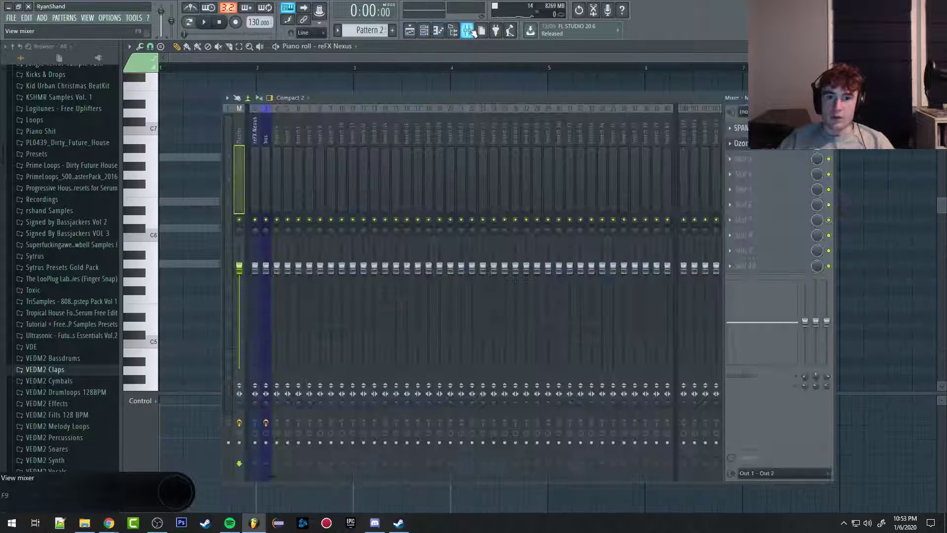
click(464, 32)
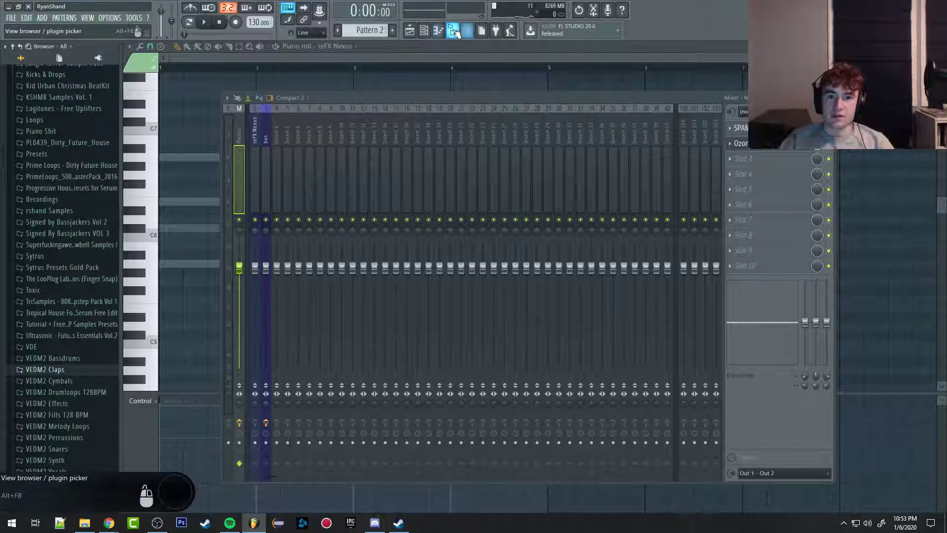
Step: Hide and show the browser several times to demonstrate its visibility toggle
click(452, 31)
click(453, 32)
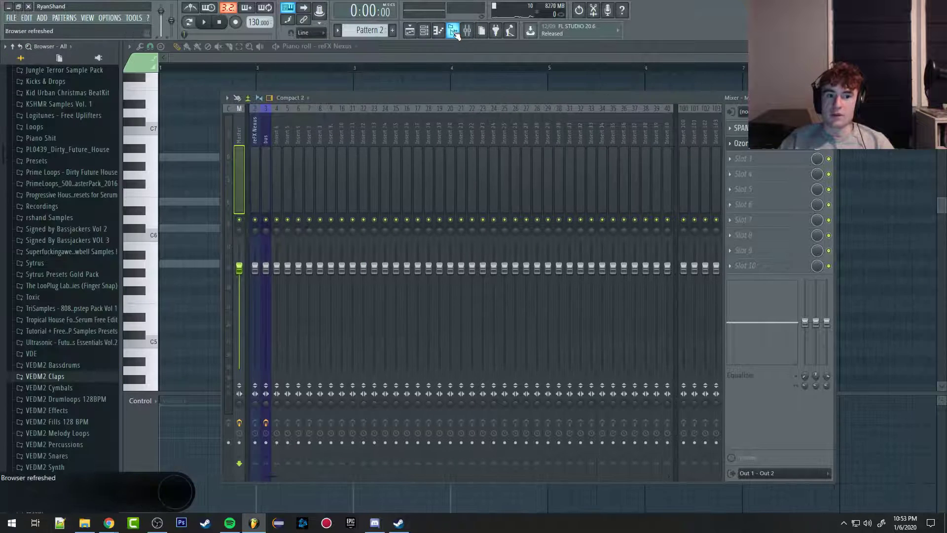
double_click(453, 31)
click(453, 31)
click(453, 31)
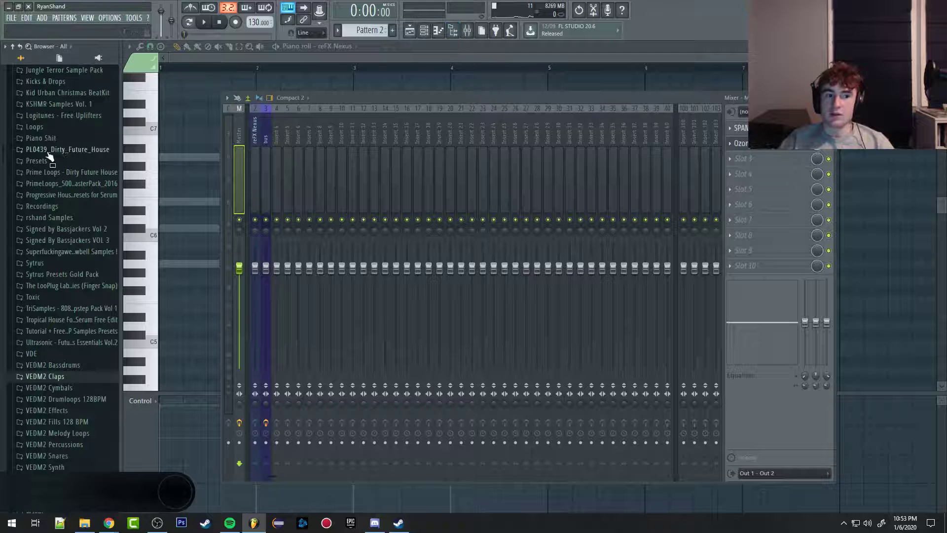
click(453, 31)
click(455, 31)
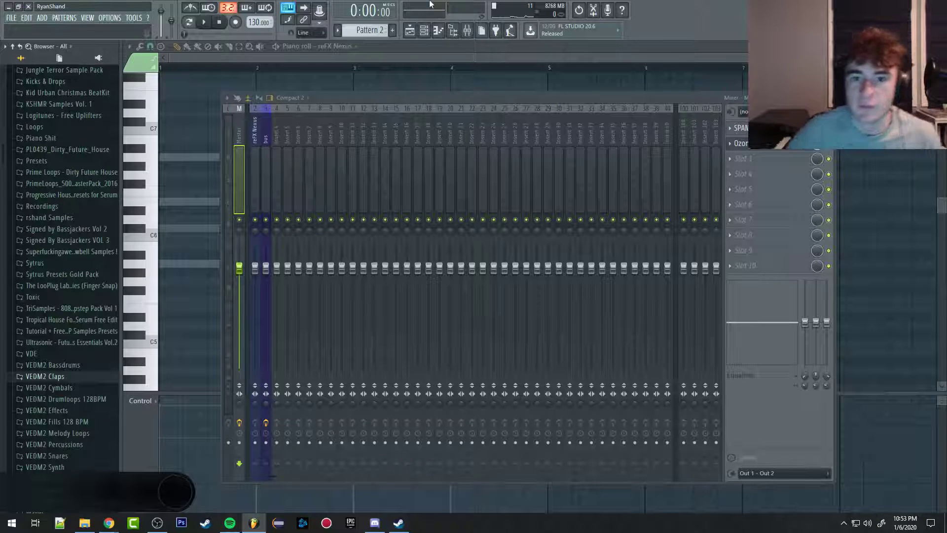
Step: View the patterns and channels in the project picker, and examine the instruments and effects in the plugin picker
click(481, 31)
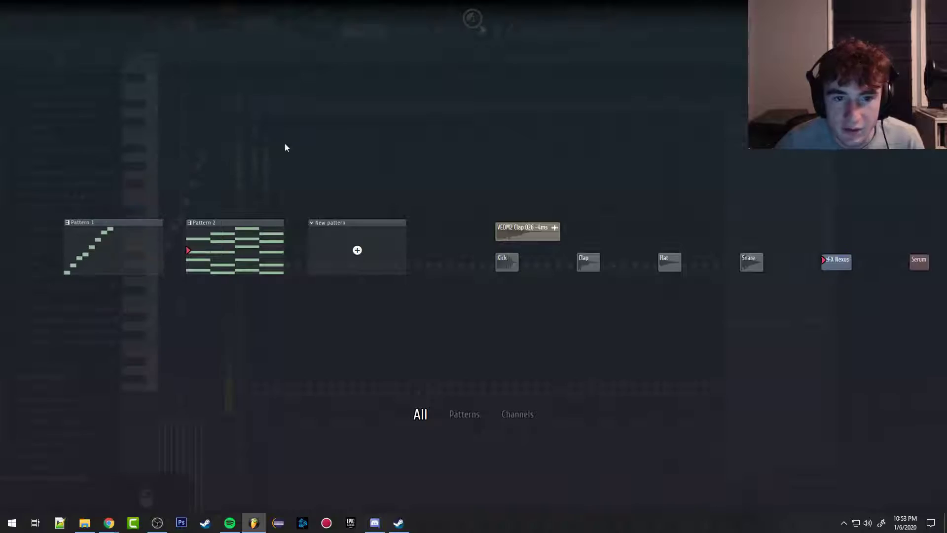
click(347, 23)
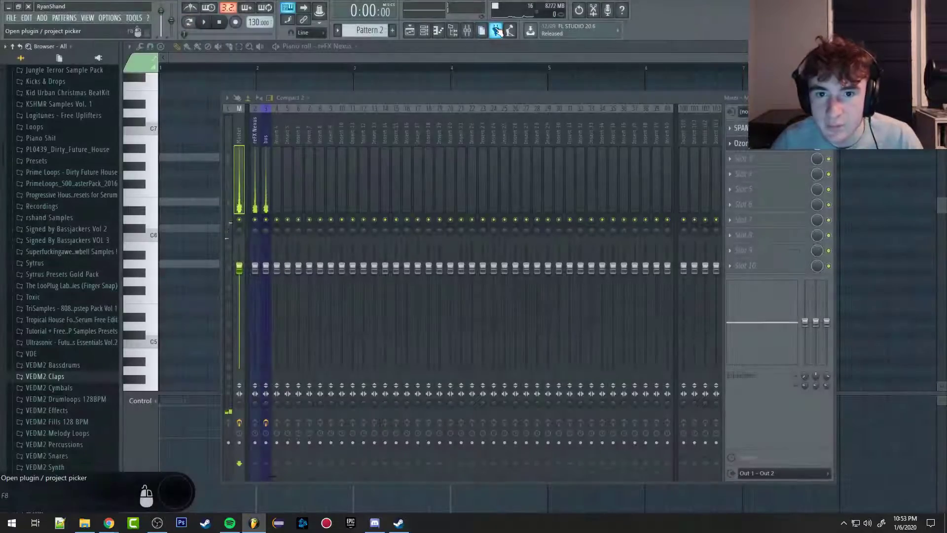
click(496, 29)
click(496, 31)
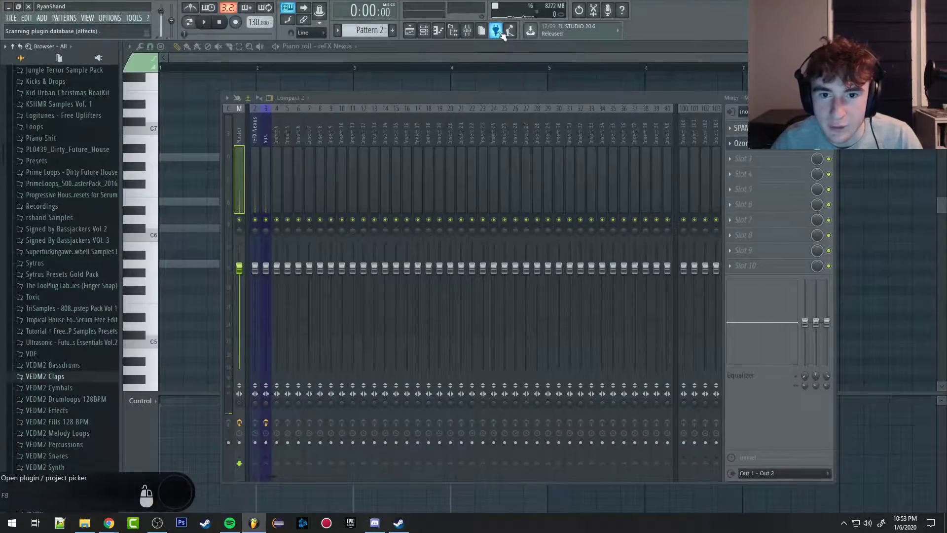
click(500, 31)
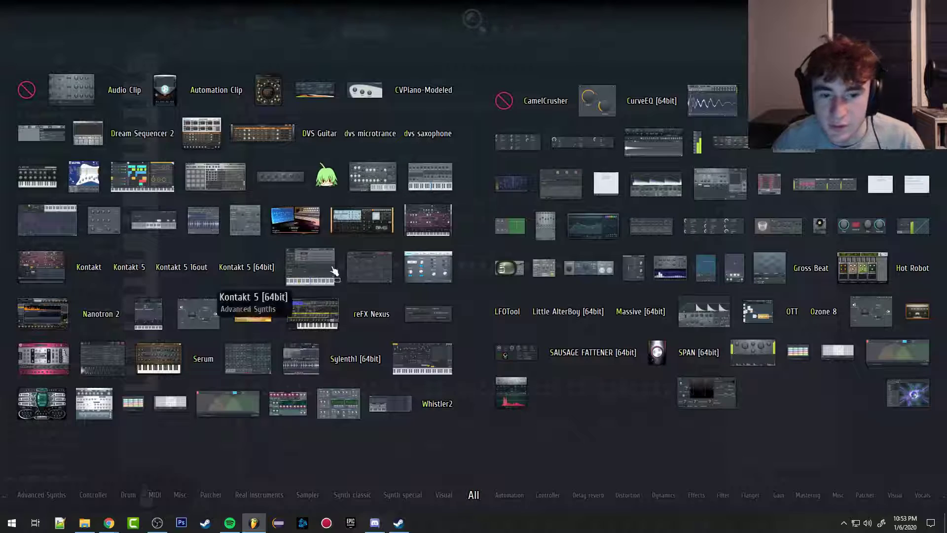
click(502, 108)
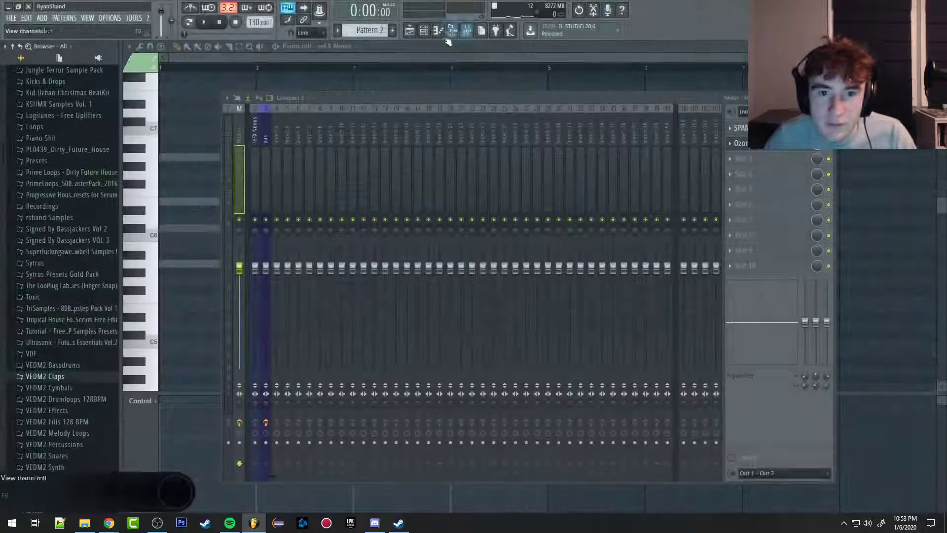
Step: Show the list of plugins available for a new channel in the channel rack, and dismiss it without adding one
click(438, 31)
click(310, 353)
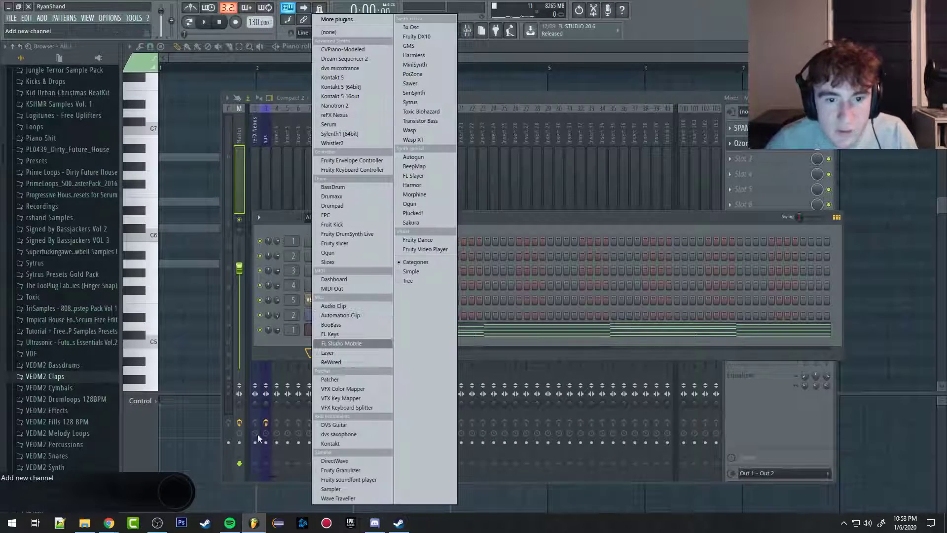
click(440, 9)
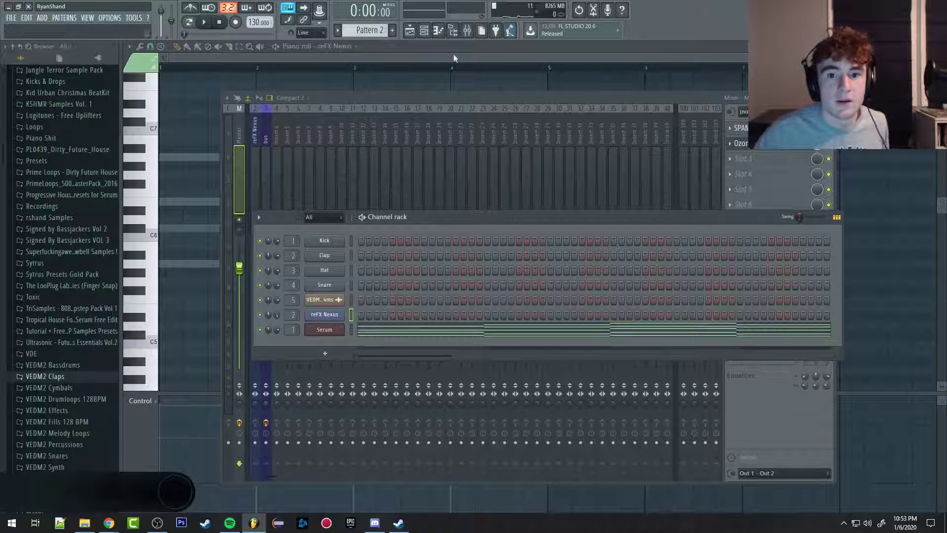
Step: View the tempo tapper and close it, returning to the reFX Nexus piano roll
click(510, 37)
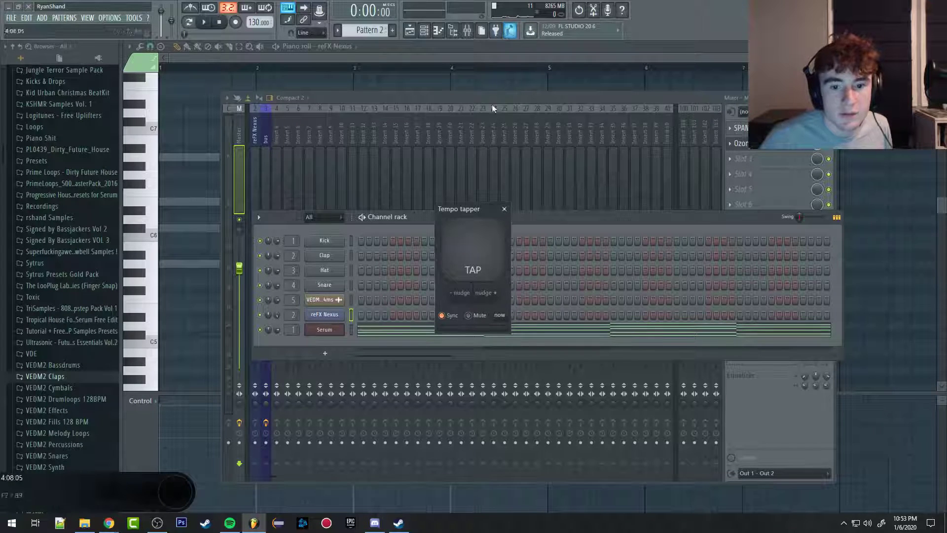
click(505, 210)
click(267, 61)
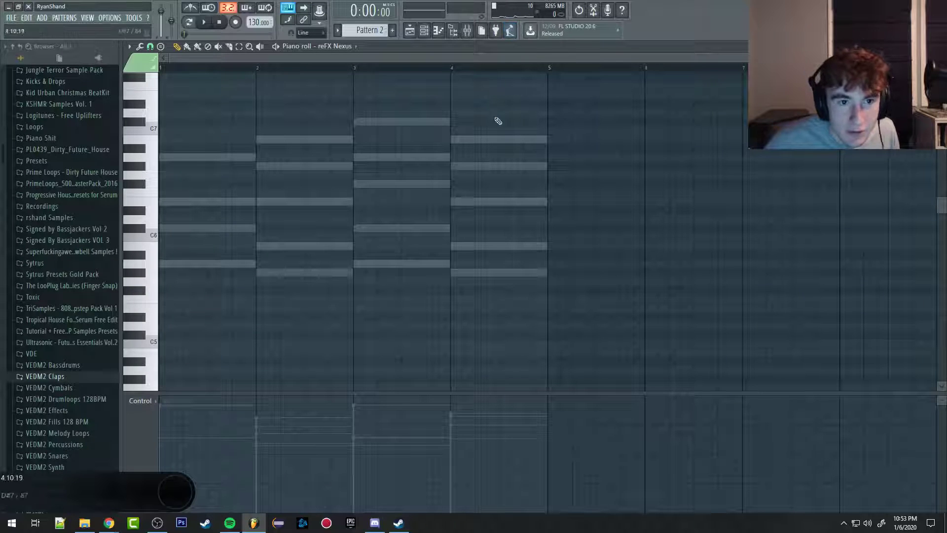
Step: Show the tempo tapper again, close it, and bring up the playlist
right_click(255, 21)
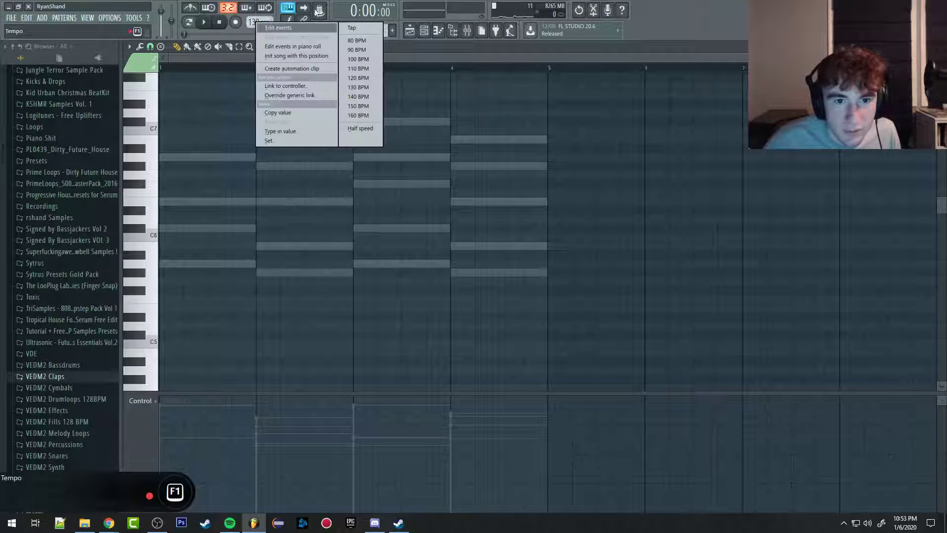
click(363, 27)
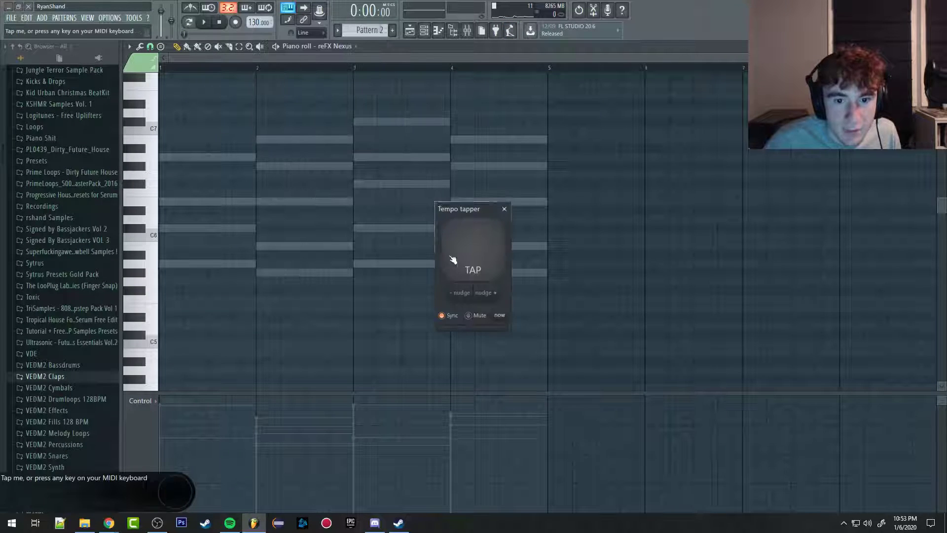
click(505, 209)
click(409, 30)
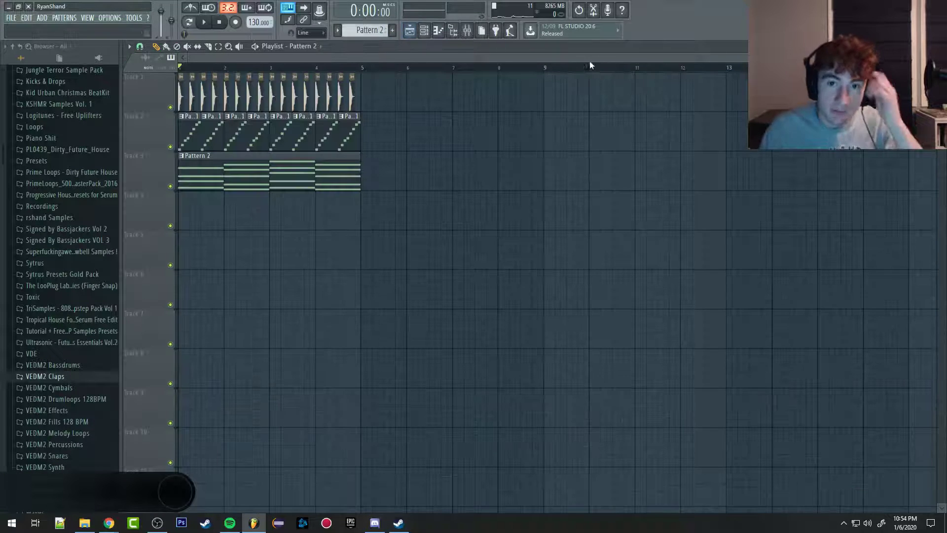
Step: Set the project tempo to 118 BPM and play the arrangement briefly
drag(257, 21, 258, 31)
key(space)
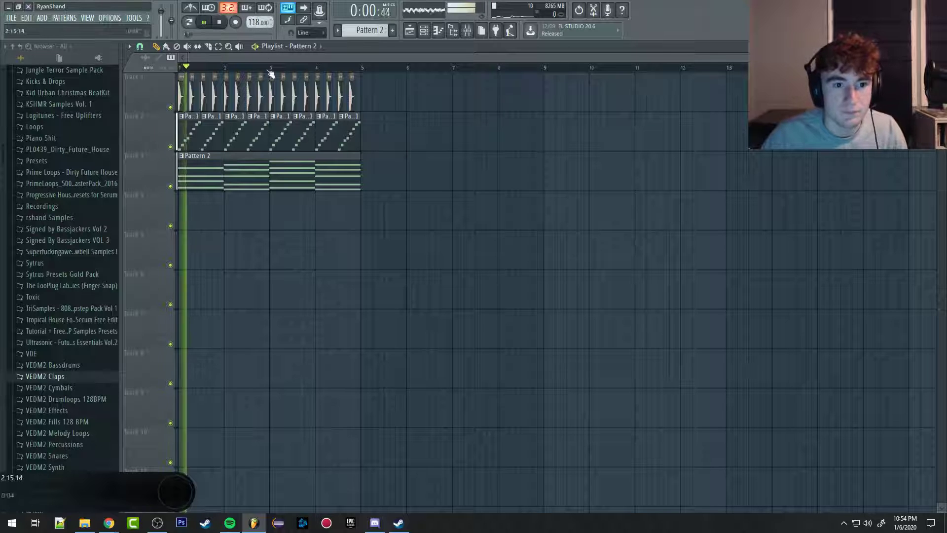
scroll(169, 169, up, 5)
key(space)
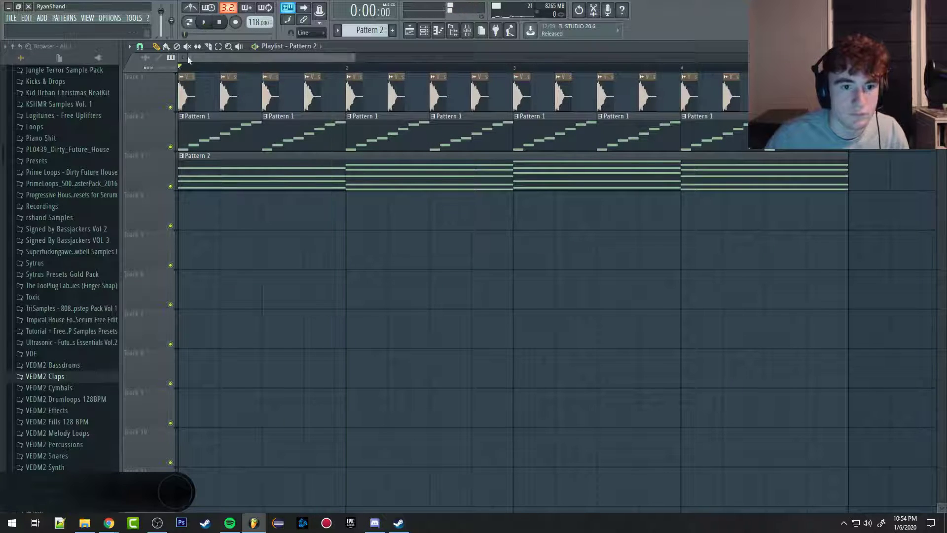
Step: Mute playlist tracks 2 and 3 and play the clap track on its own
click(171, 147)
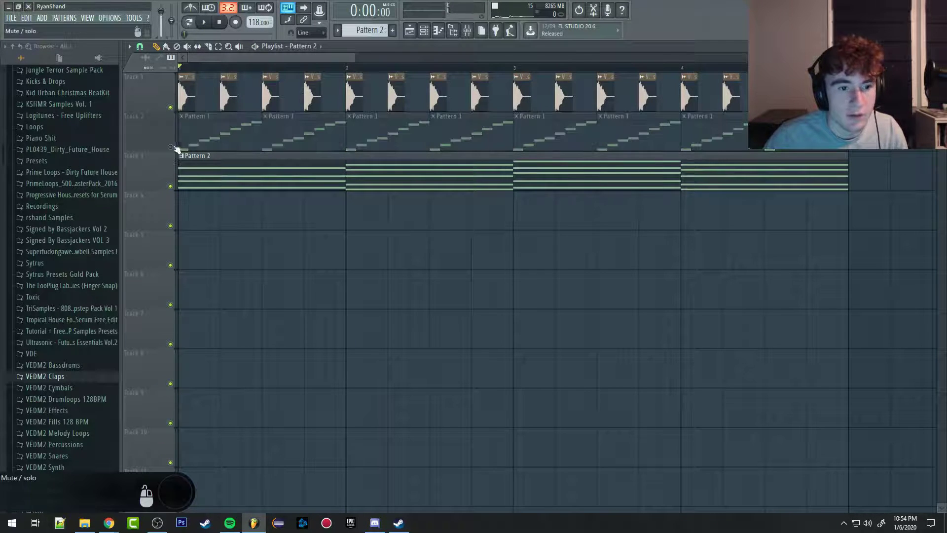
click(170, 186)
key(space)
key(space)
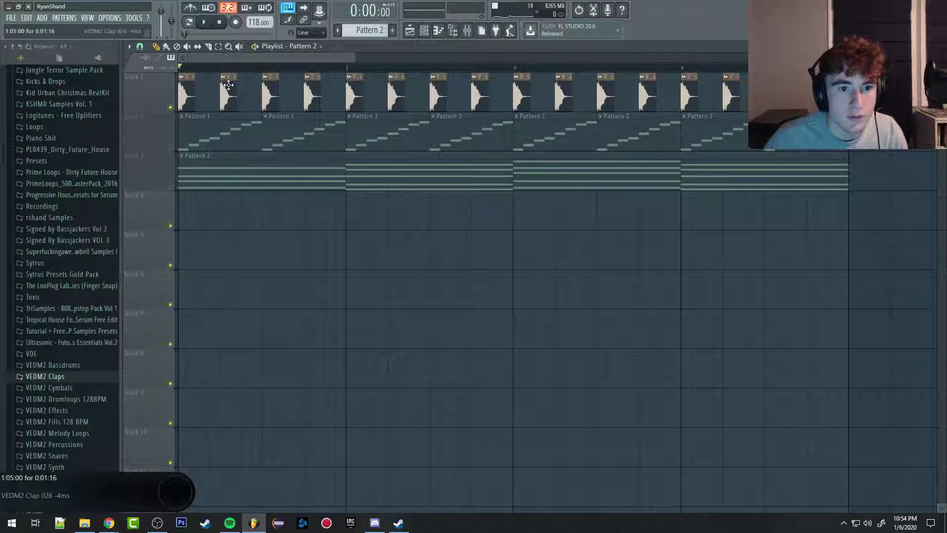
Step: View the VEDM2 Clap 026 sample settings, close them, set the tempo to 120 BPM and play the claps
double_click(228, 85)
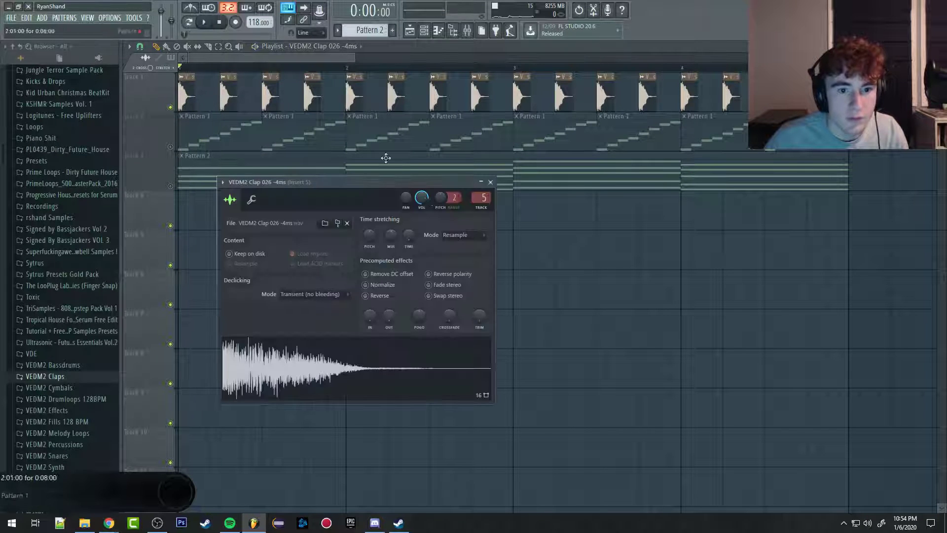
click(491, 182)
mouse_move(260, 23)
mouse_down()
mouse_move(260, 2)
mouse_move(260, 266)
mouse_move(263, 21)
mouse_up()
key(space)
key(space)
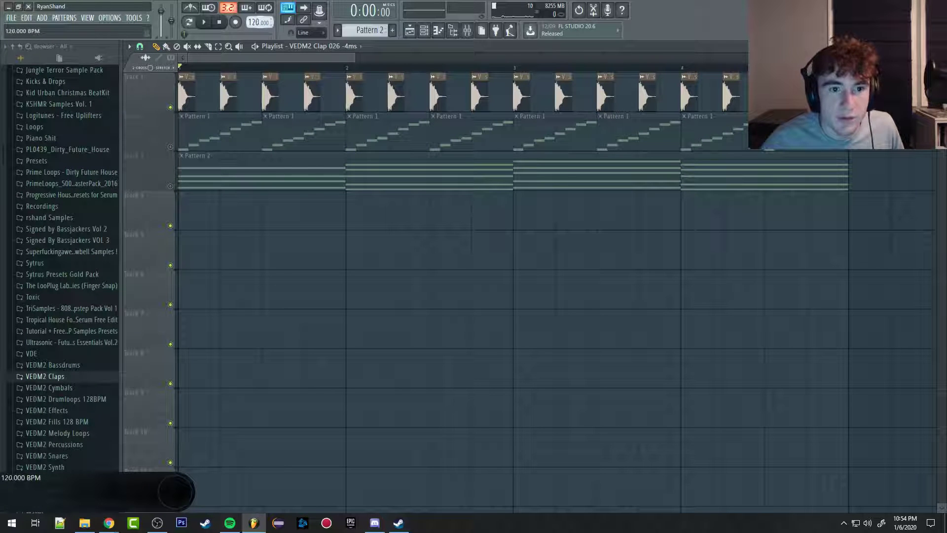
Step: Set the clap's time-stretching mode to Stretch, close its settings, and vary the tempo, ending at 120 BPM
double_click(314, 79)
click(462, 236)
click(458, 264)
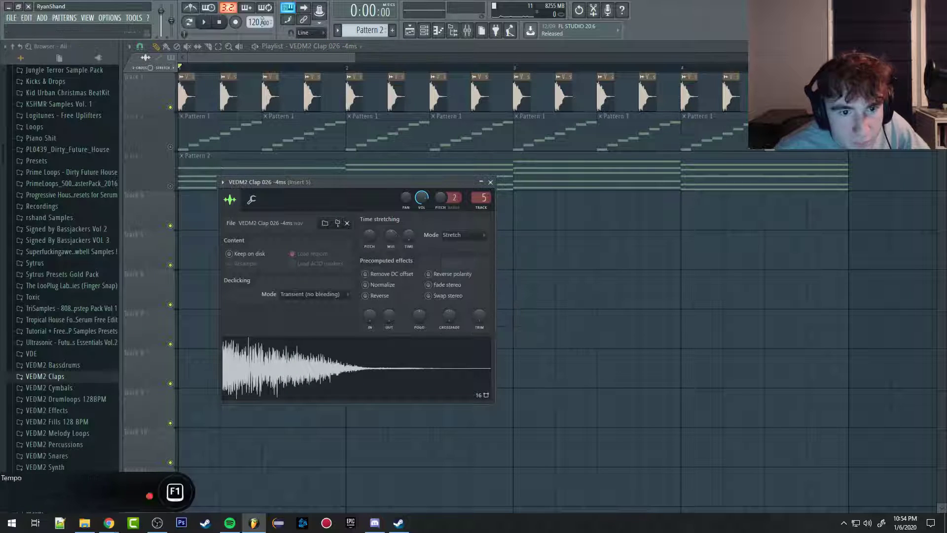
click(284, 57)
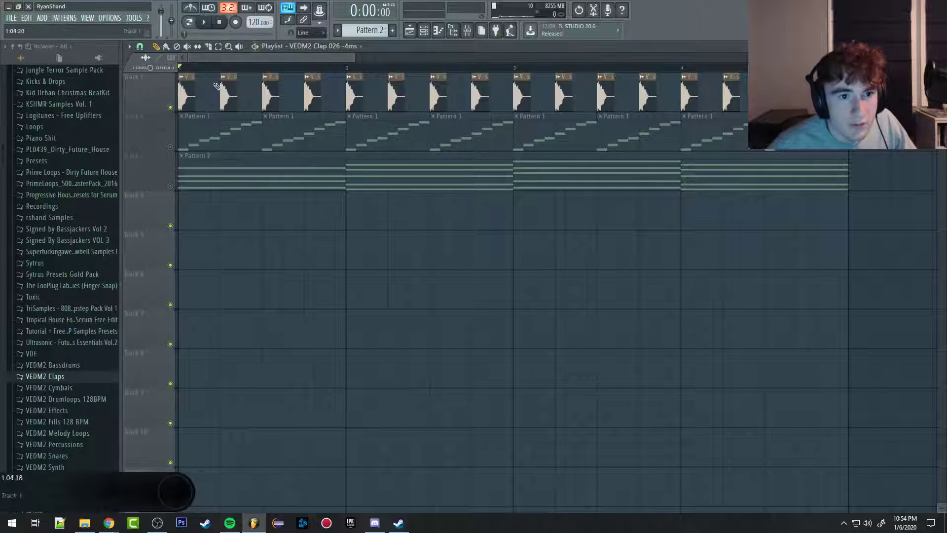
drag(254, 22, 253, 50)
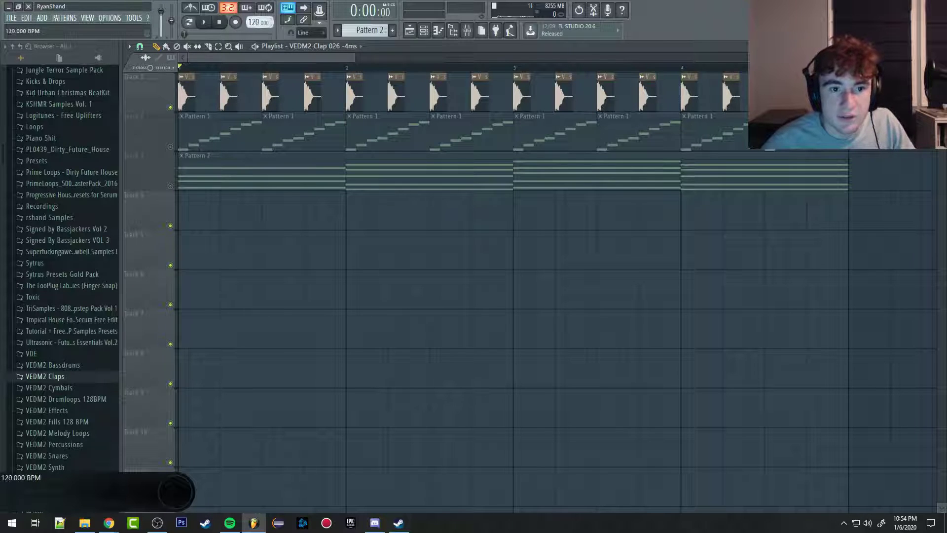
Step: Try Resample mode on the clap, shift its pitch up and down while previewing, and return the pitch shift to zero
double_click(269, 99)
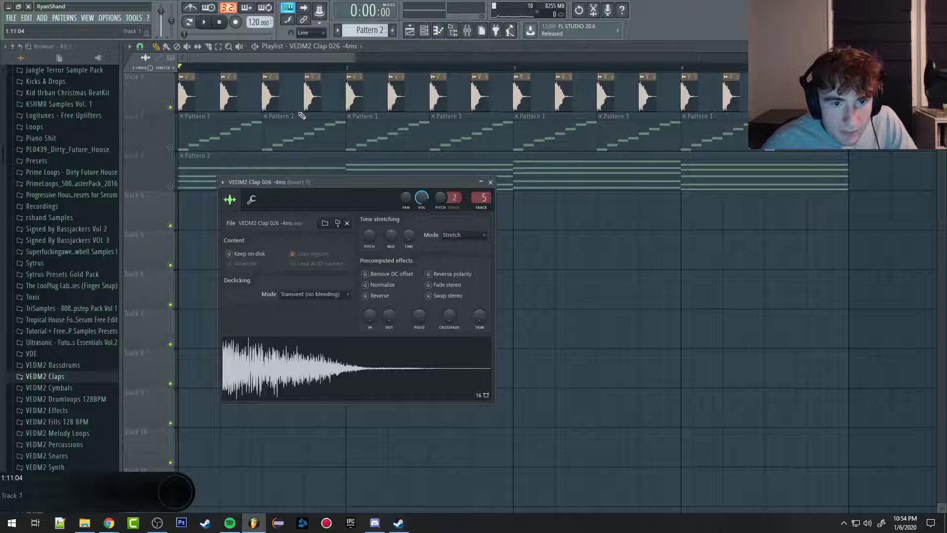
click(472, 242)
click(461, 252)
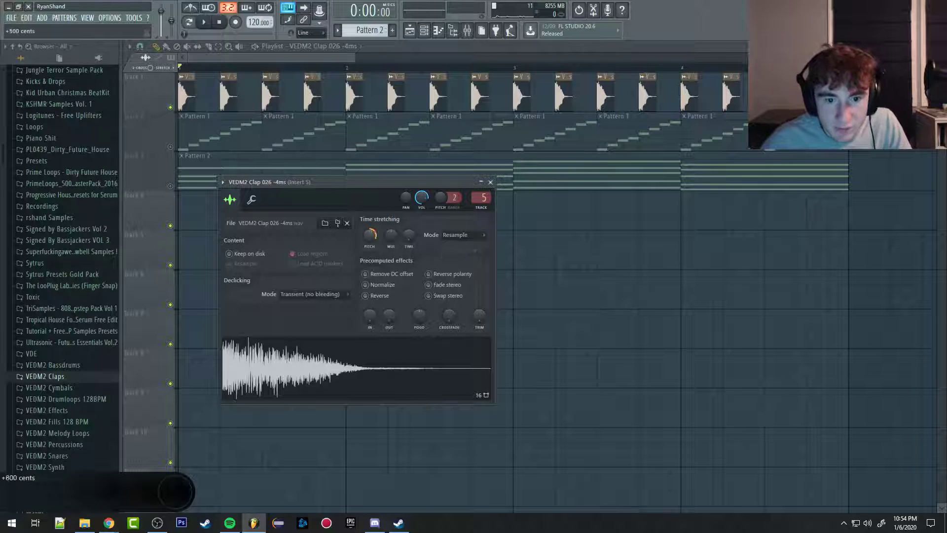
drag(370, 236, 371, 232)
click(348, 385)
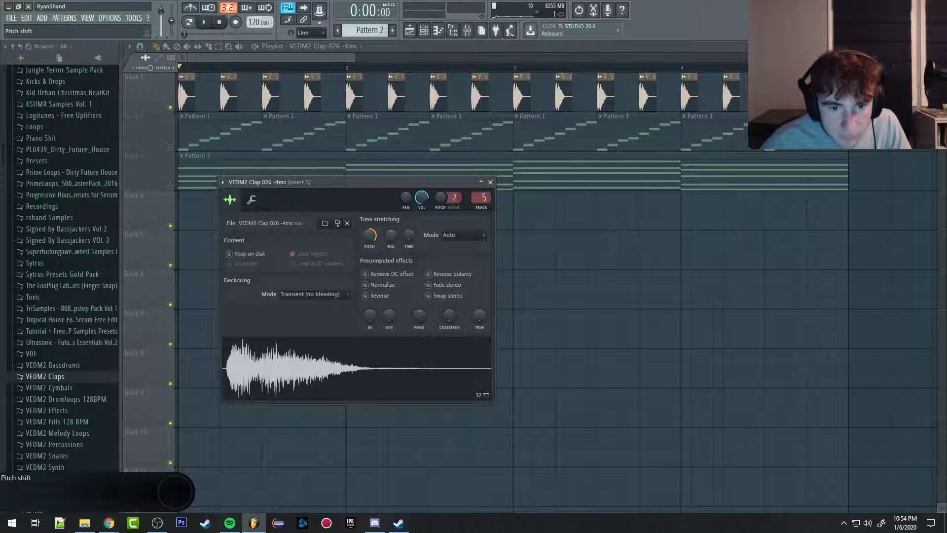
click(331, 381)
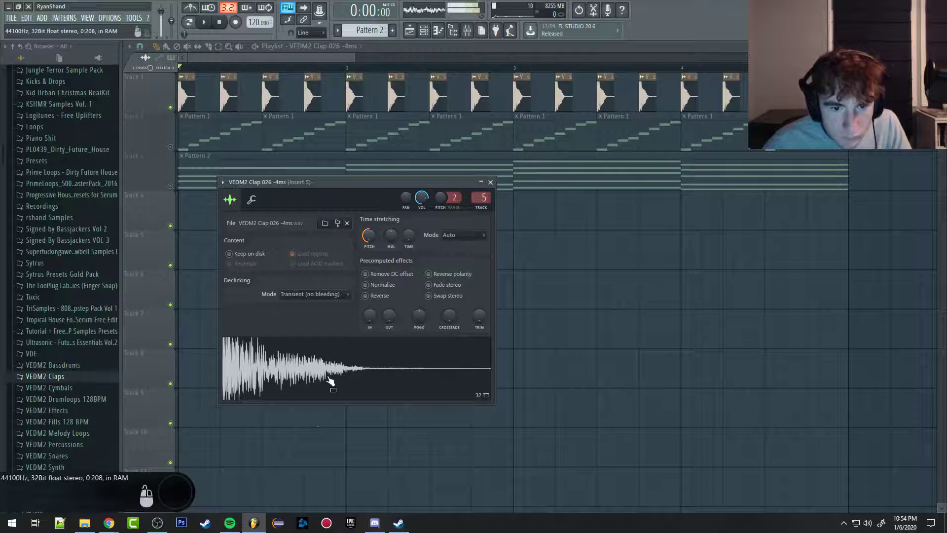
drag(371, 236, 371, 236)
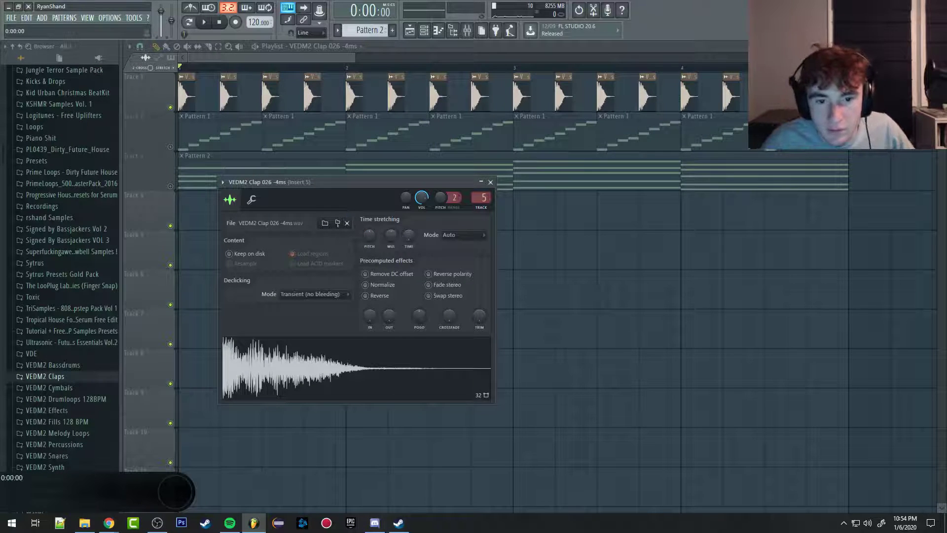
Step: Try lengthening the clap with the time-stretch time control, preview it, and reset the stretch time
drag(409, 236, 409, 197)
click(366, 370)
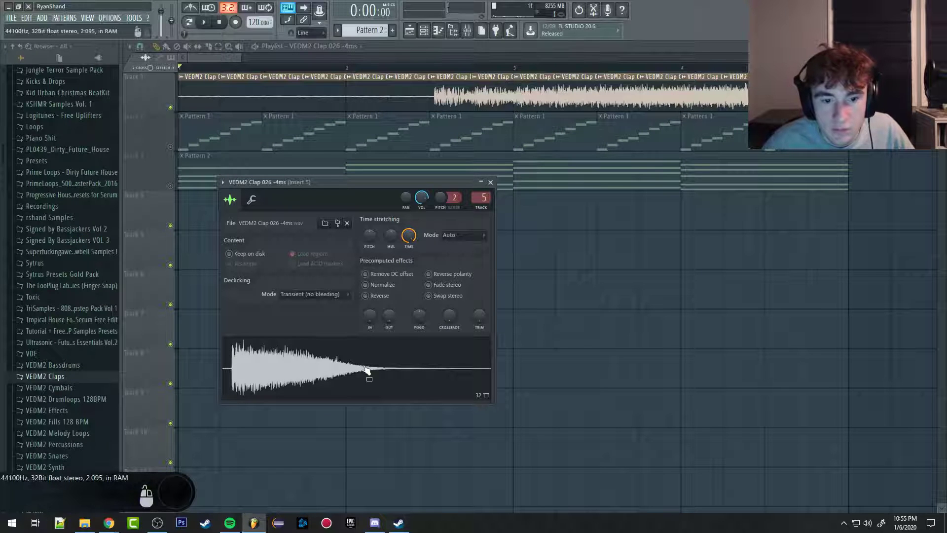
mouse_move(408, 236)
mouse_down()
mouse_move(407, 259)
mouse_move(406, 238)
mouse_up()
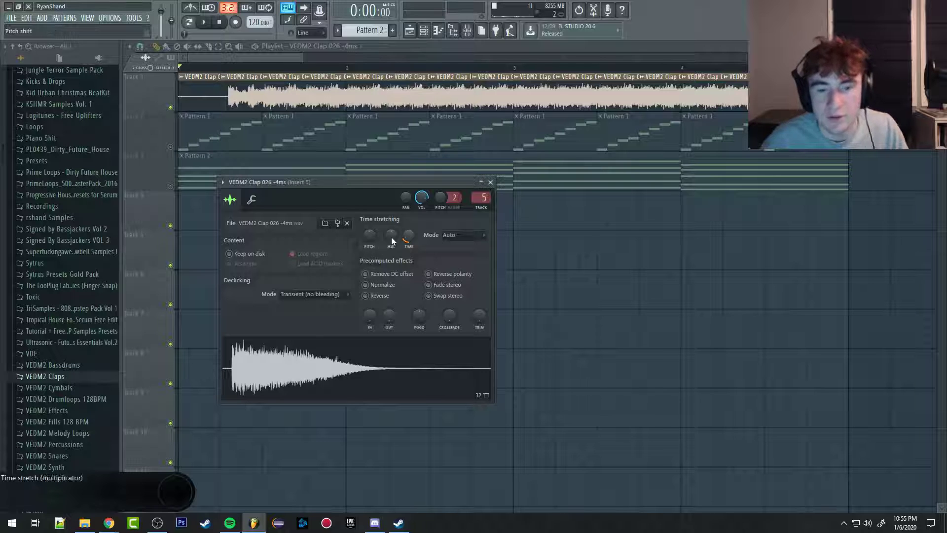
right_click(412, 232)
click(427, 239)
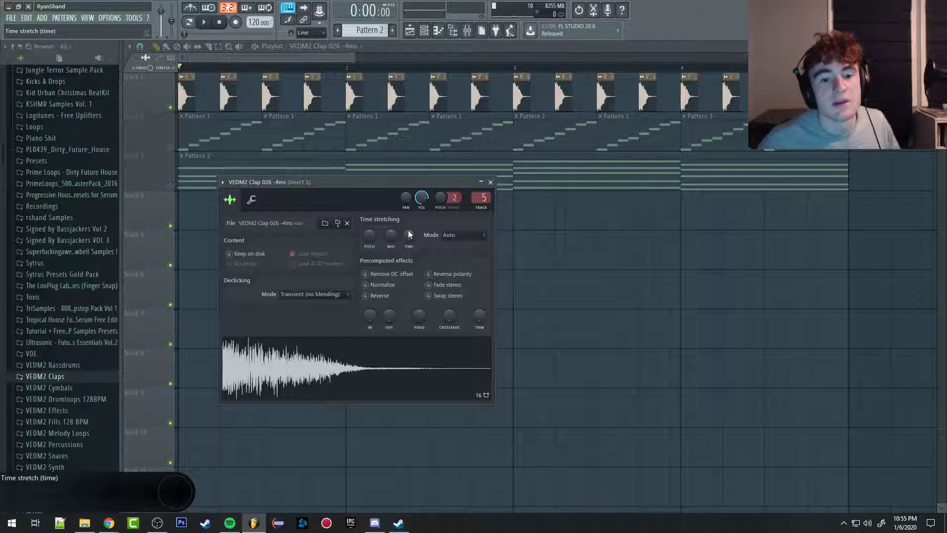
Step: Set the clap's time-stretching mode to Stretch and close the sample settings
click(451, 236)
click(453, 264)
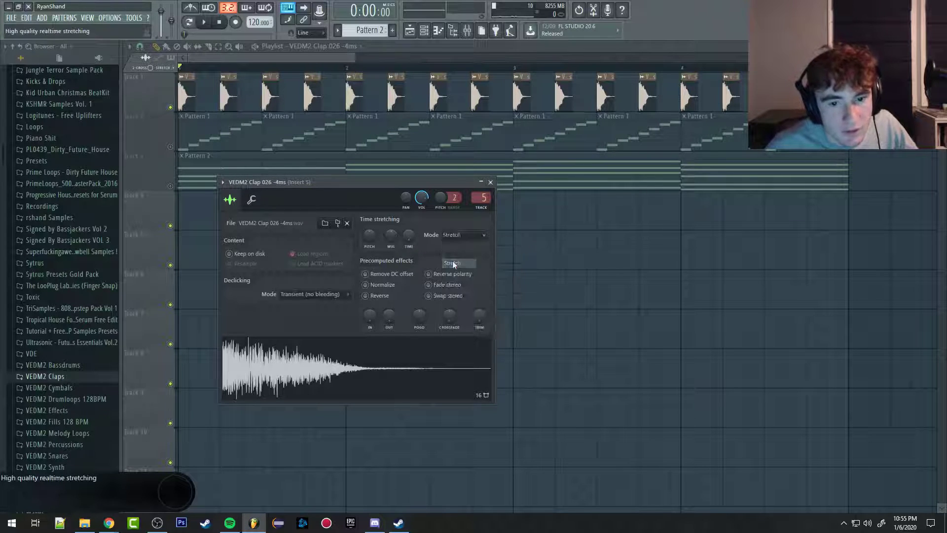
click(491, 183)
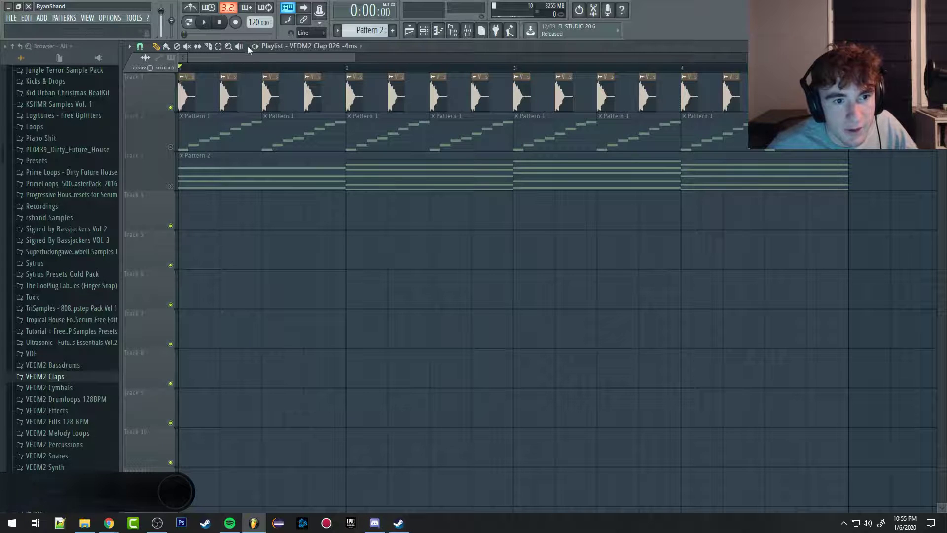
Step: Enable stretching for playlist clips, shorten the clap clips to about 0:00:09, and play them
scroll(207, 96, up, 7)
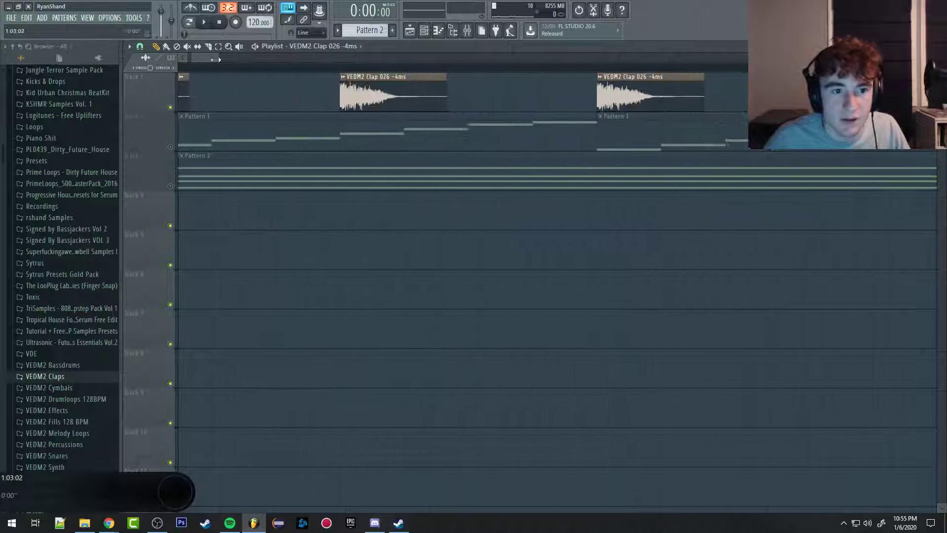
scroll(255, 112, down, 4)
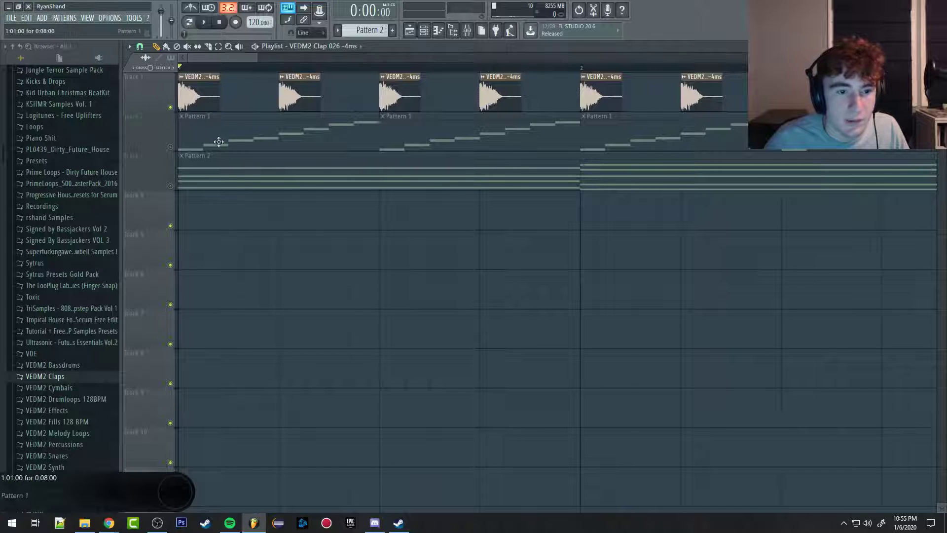
scroll(209, 55, up, 3)
scroll(211, 58, up, 2)
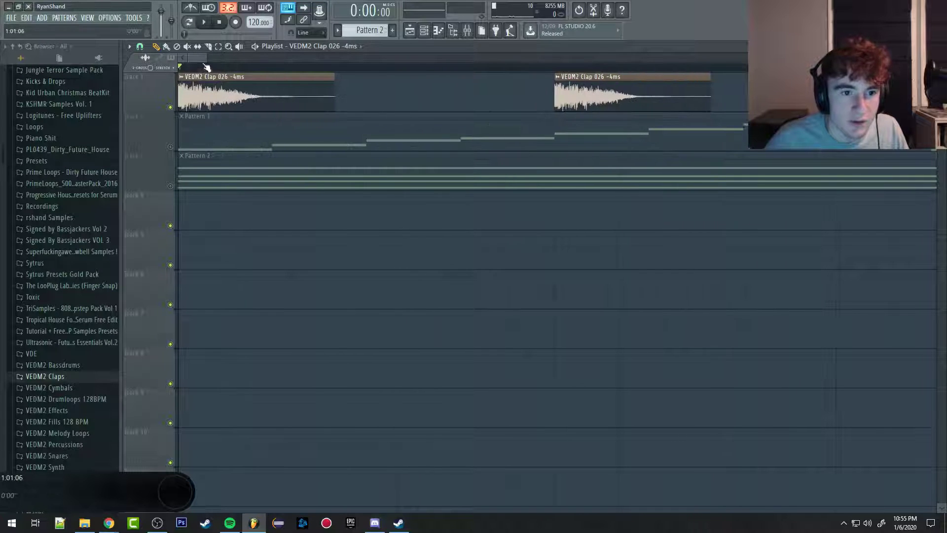
click(174, 68)
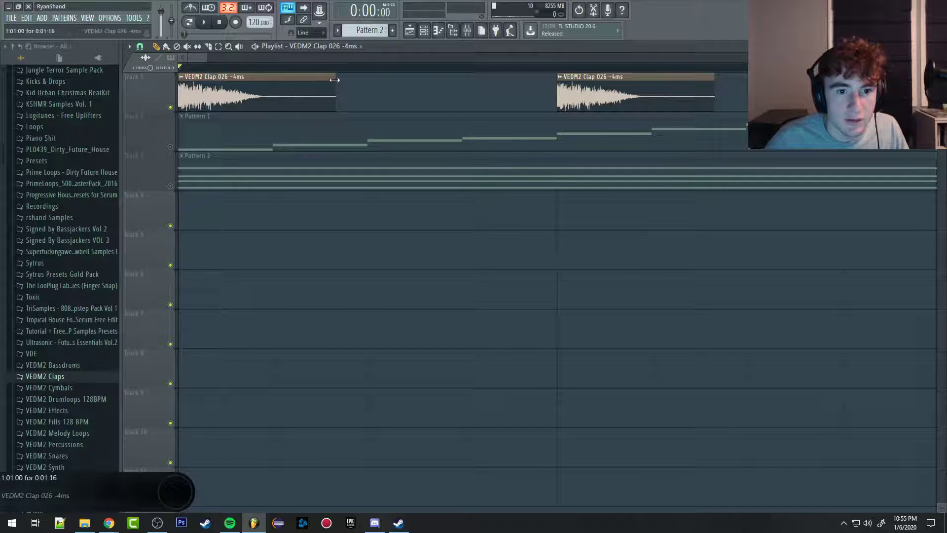
drag(335, 80, 213, 147)
key(space)
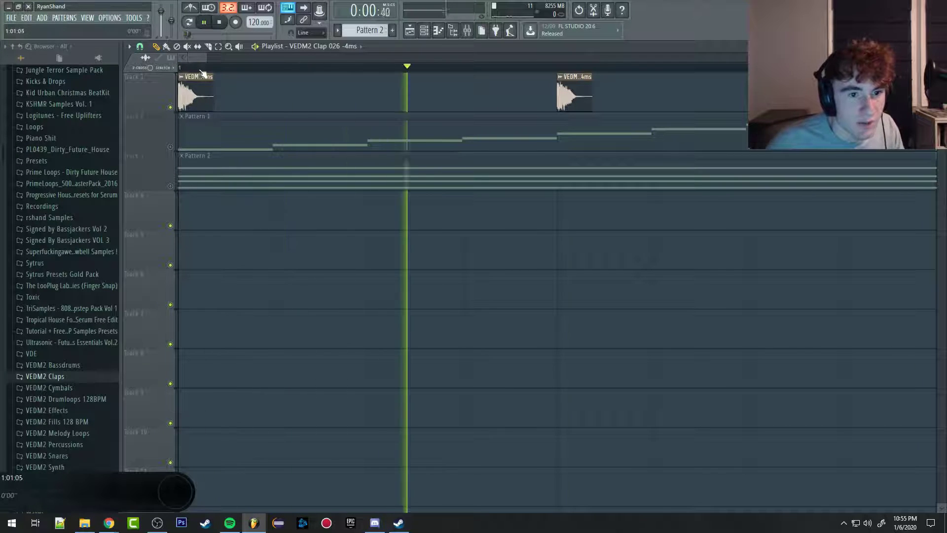
Step: Stretch the shortened clap clips on track 1 back out to a longer length and stop playback
scroll(343, 103, down, 3)
scroll(342, 104, down, 1)
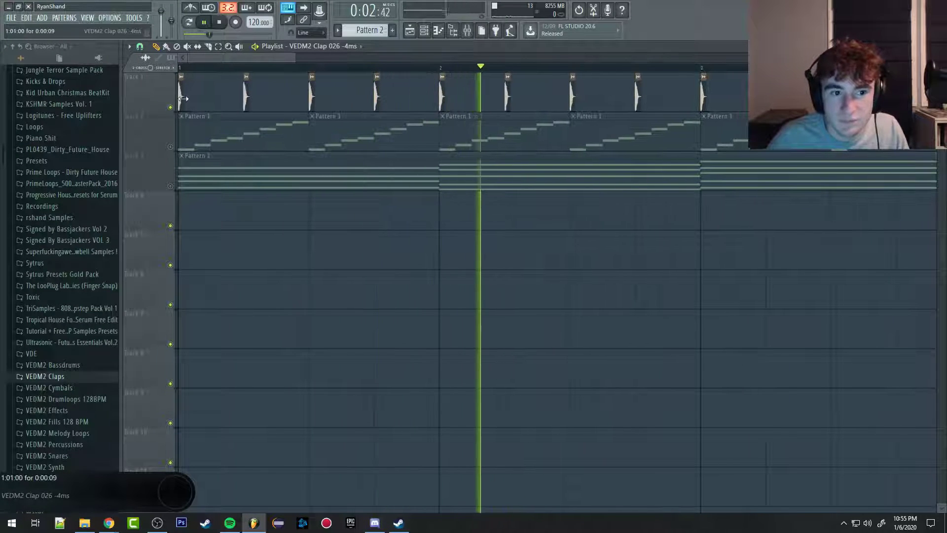
drag(183, 98, 205, 104)
key(space)
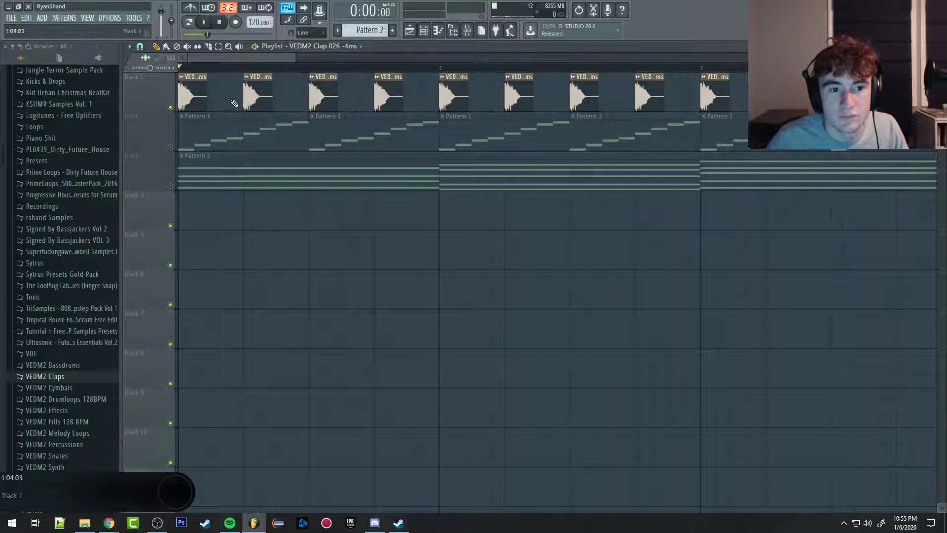
Step: Set the clap channel's pitch range to 5, raise its channel pitch, and play the claps
double_click(253, 96)
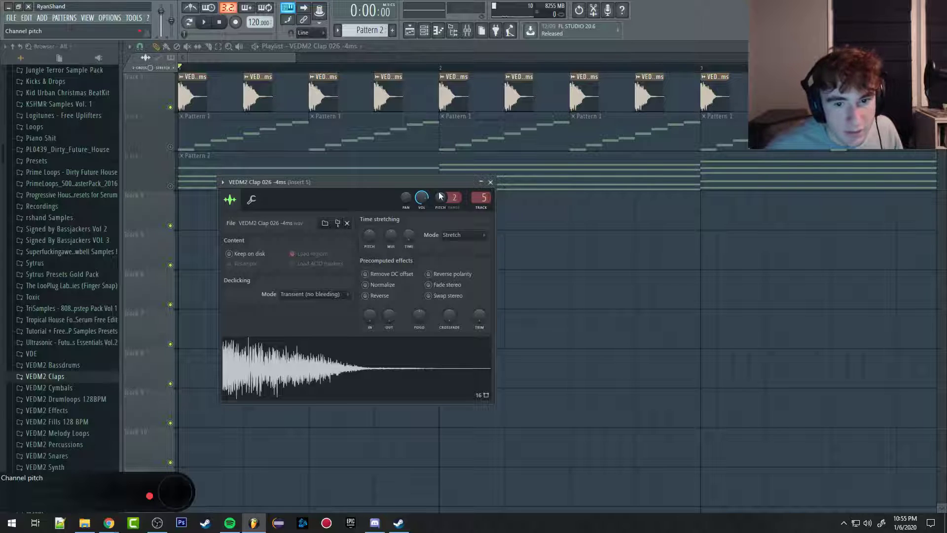
drag(454, 198, 454, 194)
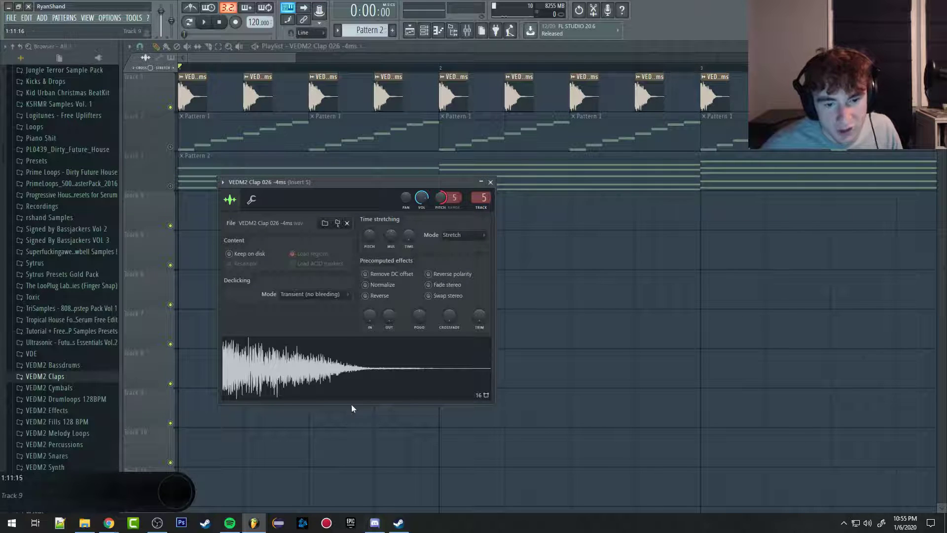
key(space)
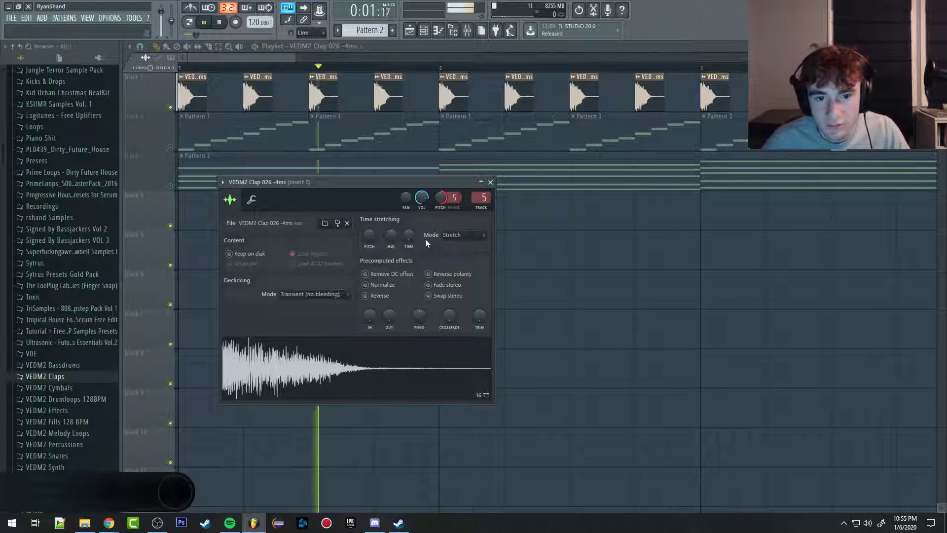
key(space)
Step: Reset the clap channel's pitch range and channel pitch to their defaults
right_click(457, 197)
click(465, 201)
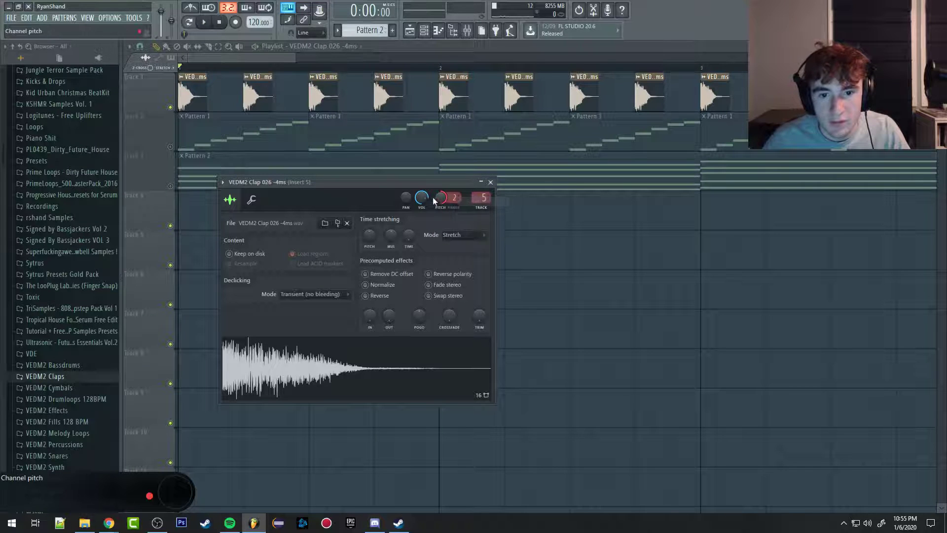
right_click(439, 198)
click(440, 212)
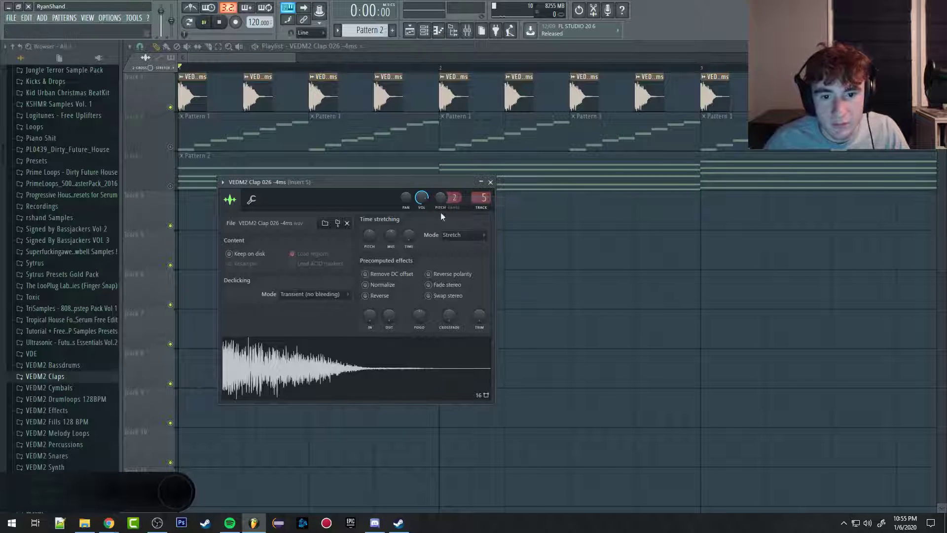
Step: Play the claps at their default pitch and close the sample settings to view the whole arrangement
key(space)
click(247, 51)
scroll(398, 237, down, 4)
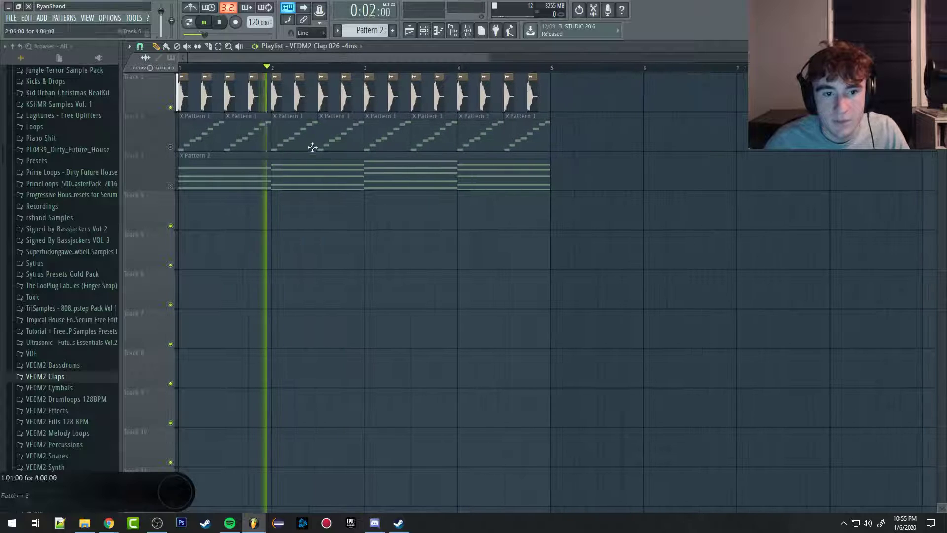
Step: Stop playback, open the sample settings of the track 1 clap, and restart the song
key(space)
double_click(298, 91)
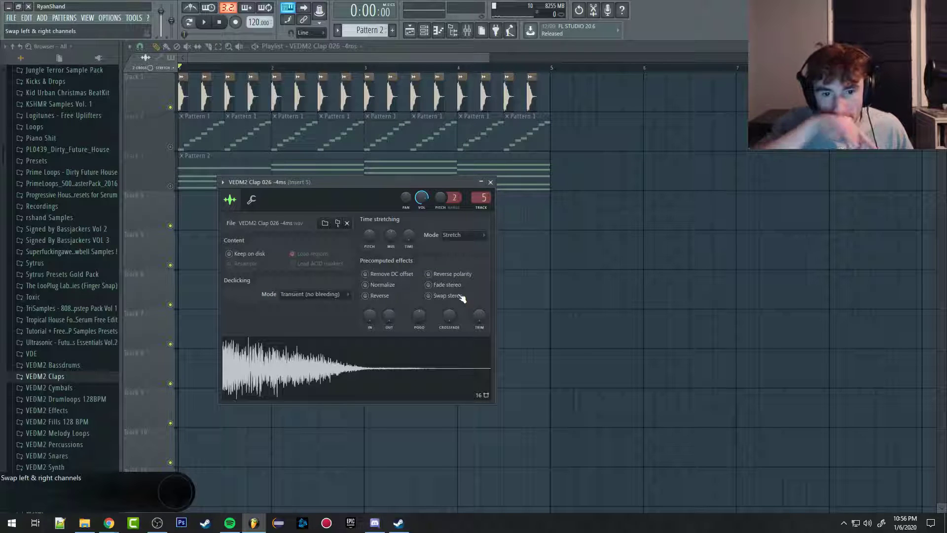
key(space)
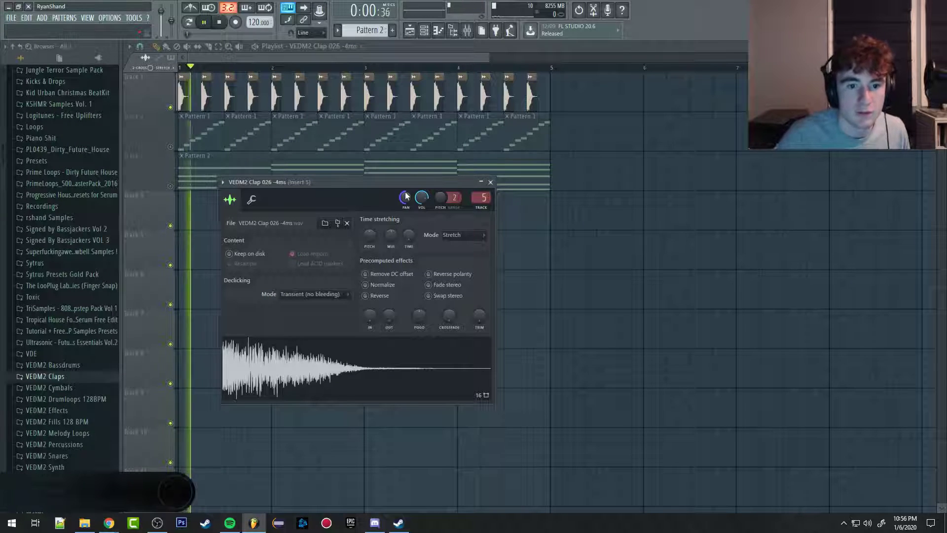
Step: Try shifting the clap channel's panning during playback and return it to its default
drag(405, 197, 406, 128)
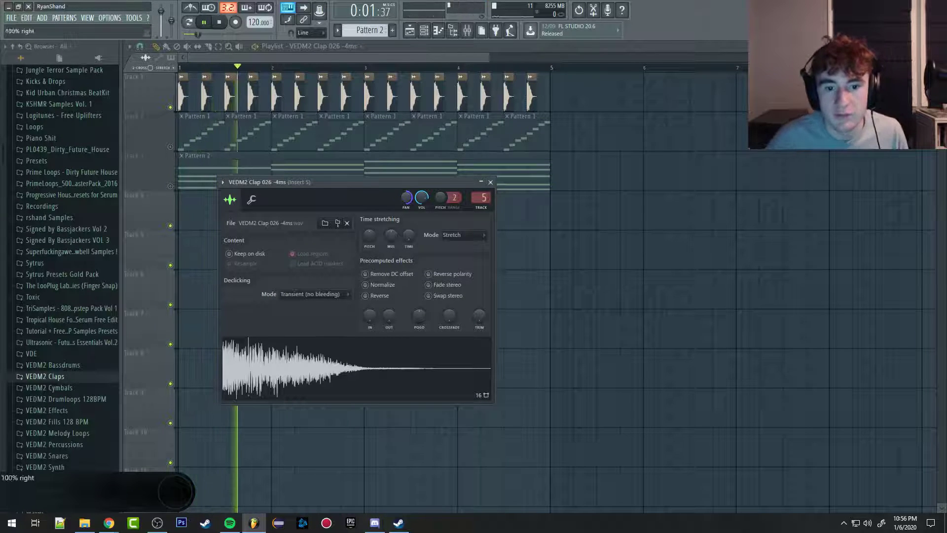
alt+click(405, 200)
right_click(421, 196)
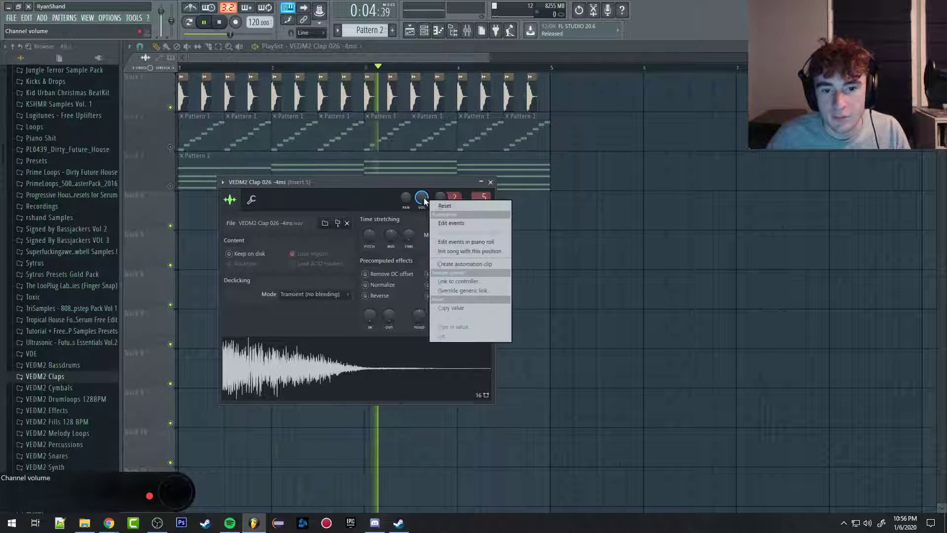
key(Escape)
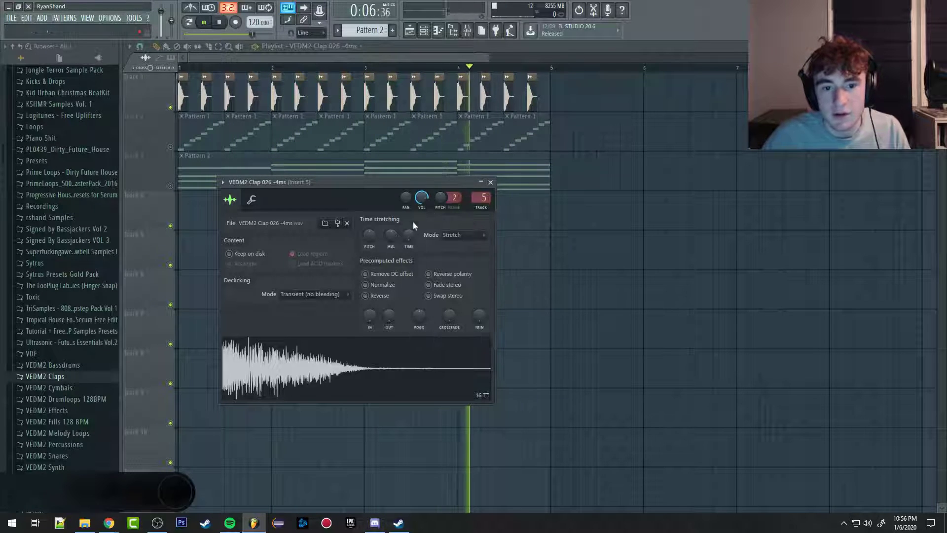
Step: Restart playback, try raising the clap channel's pitch by 200 cents, and reset it
key(space)
key(space)
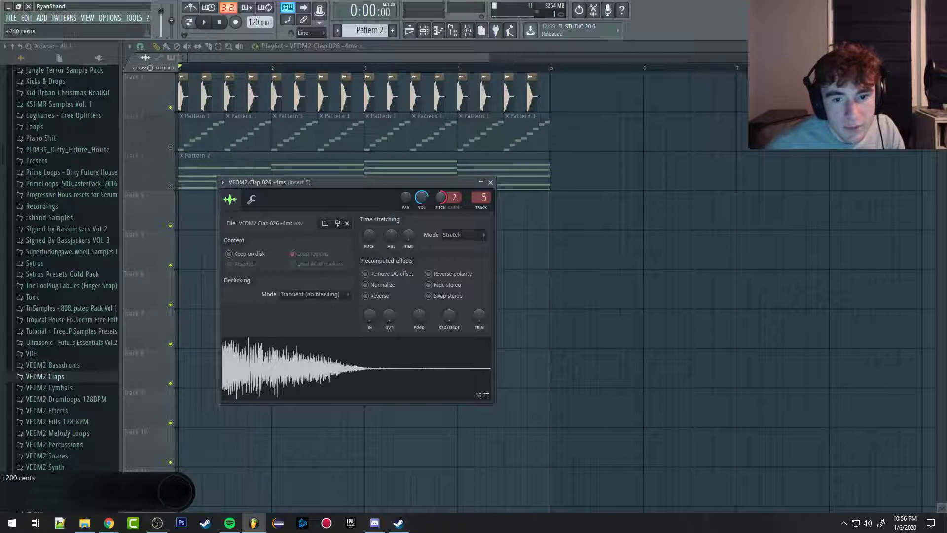
right_click(442, 197)
key(Escape)
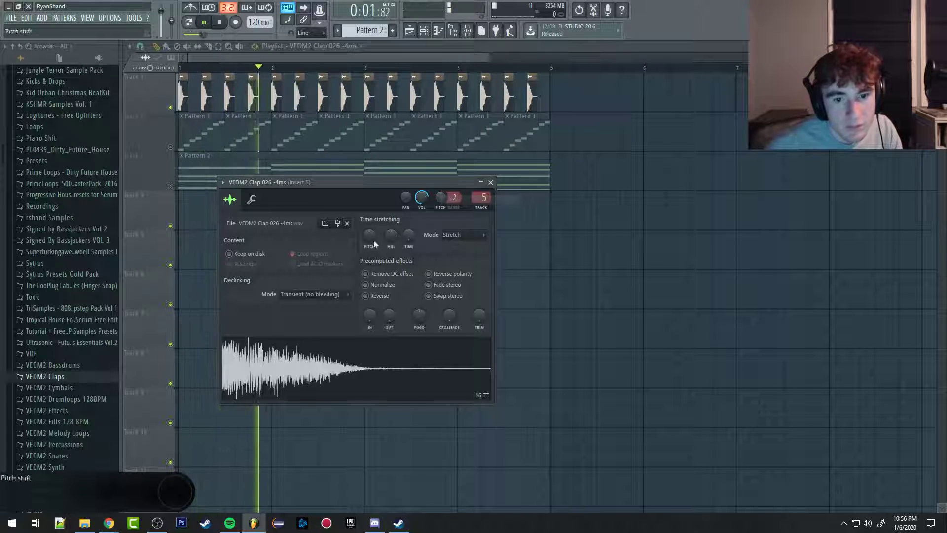
Step: Try the fade-in and fade-out effects on the clap sample during playback, and return the fade-out to 0%
key(space)
drag(371, 320, 389, 271)
key(space)
key(space)
key(space)
drag(389, 312, 389, 341)
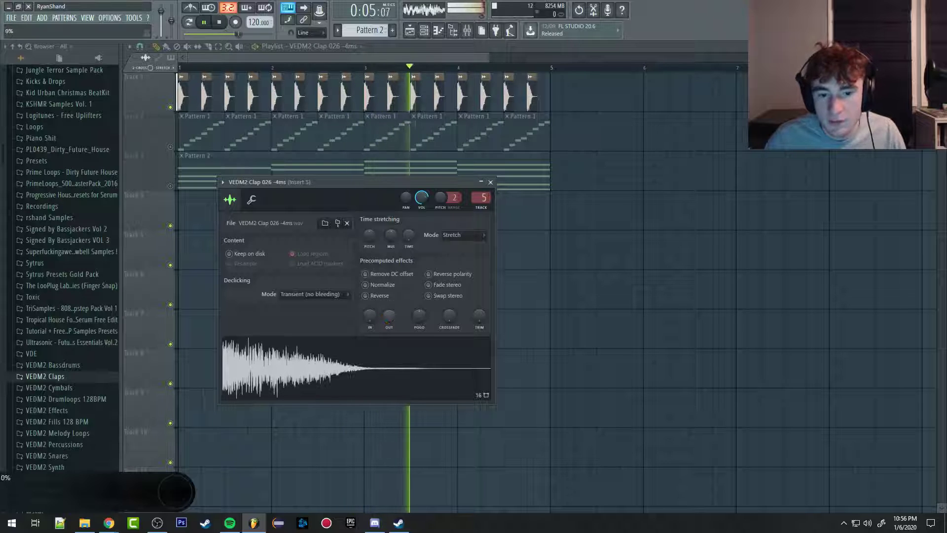
key(space)
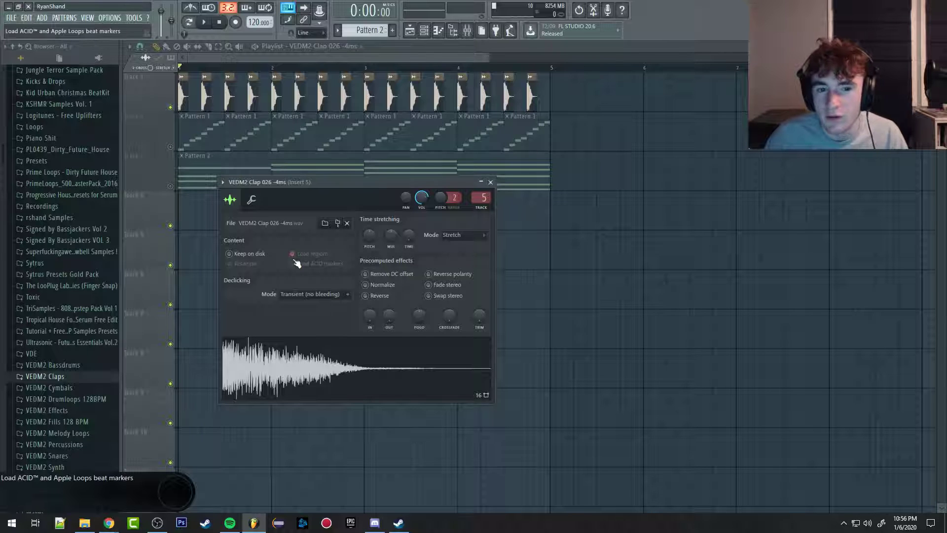
Step: Try the Pogo effect on the clap sample in both directions and reset it
drag(417, 314, 418, 263)
click(378, 397)
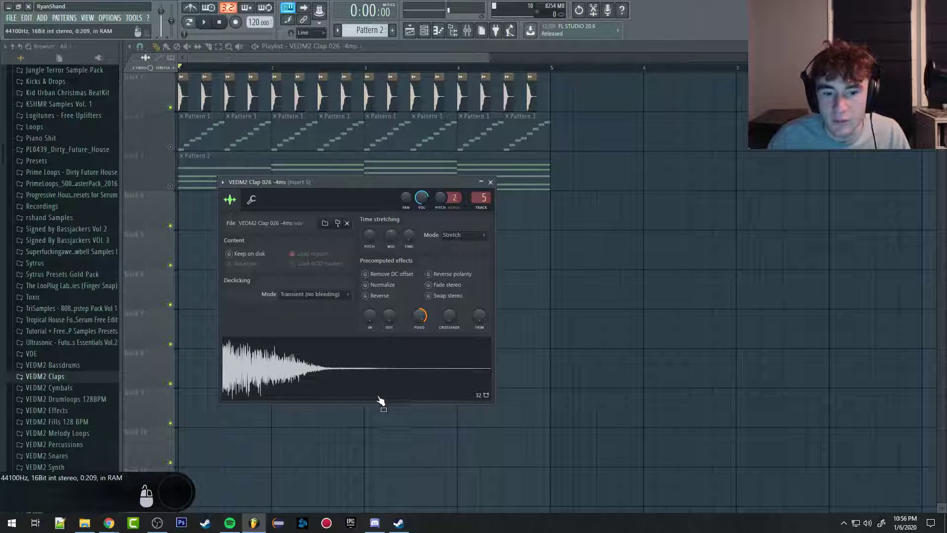
drag(418, 315, 418, 395)
click(408, 366)
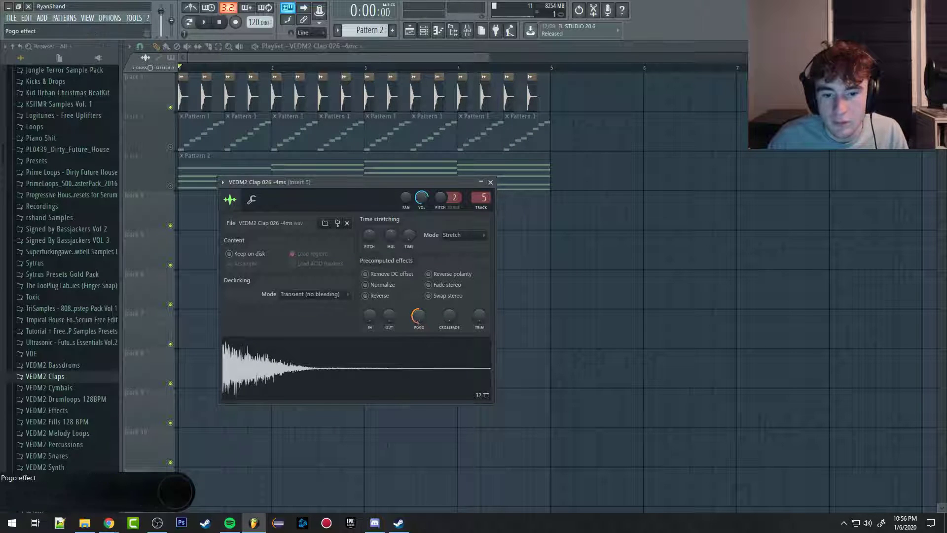
drag(418, 316, 418, 237)
right_click(418, 316)
click(432, 322)
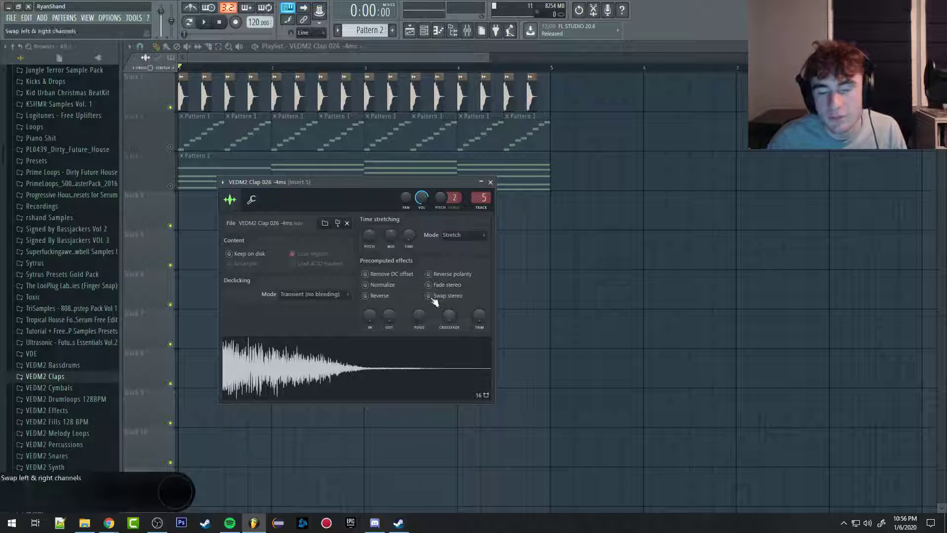
Step: Try a crossfade of about 73% and the Remove DC offset option on the clap sample, restoring the original sound
drag(448, 308, 448, 284)
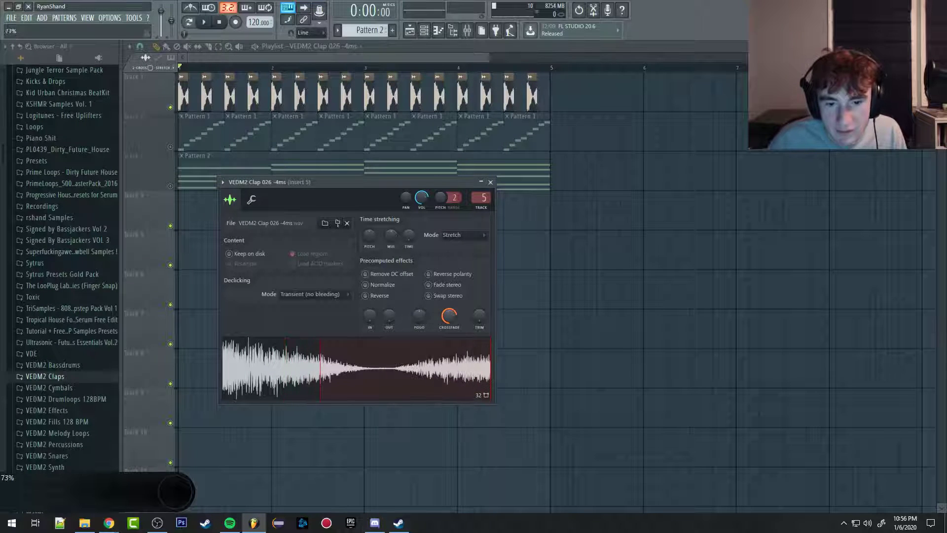
click(409, 373)
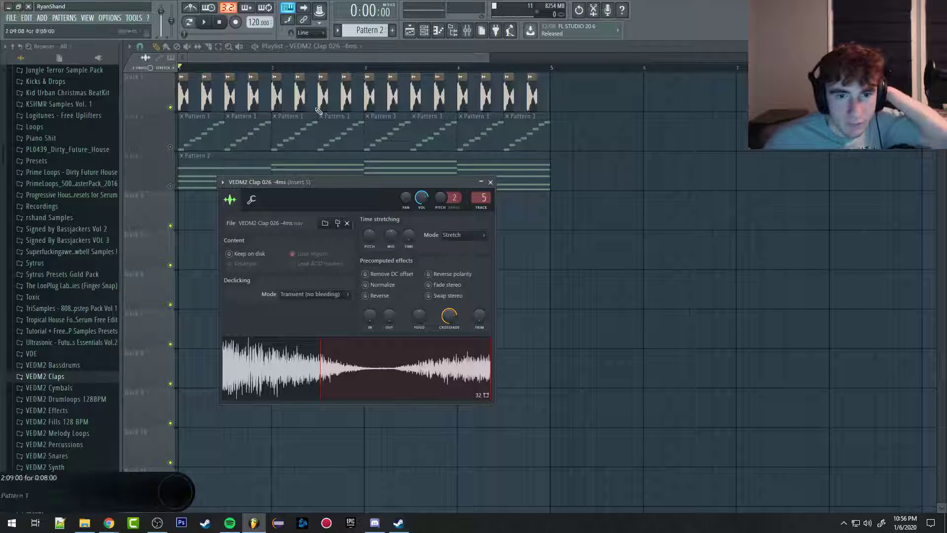
drag(453, 317, 453, 360)
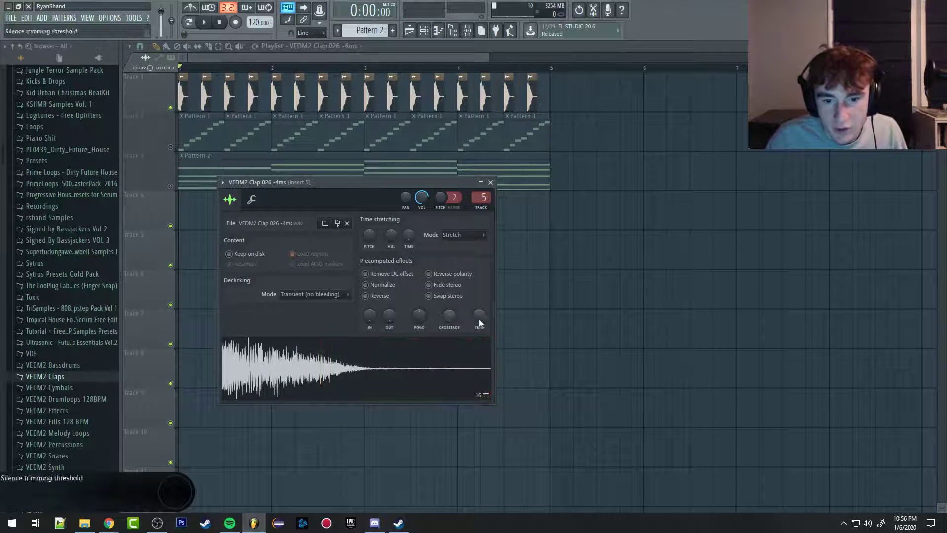
mouse_move(480, 320)
mouse_down()
mouse_move(480, 271)
mouse_move(480, 322)
mouse_up()
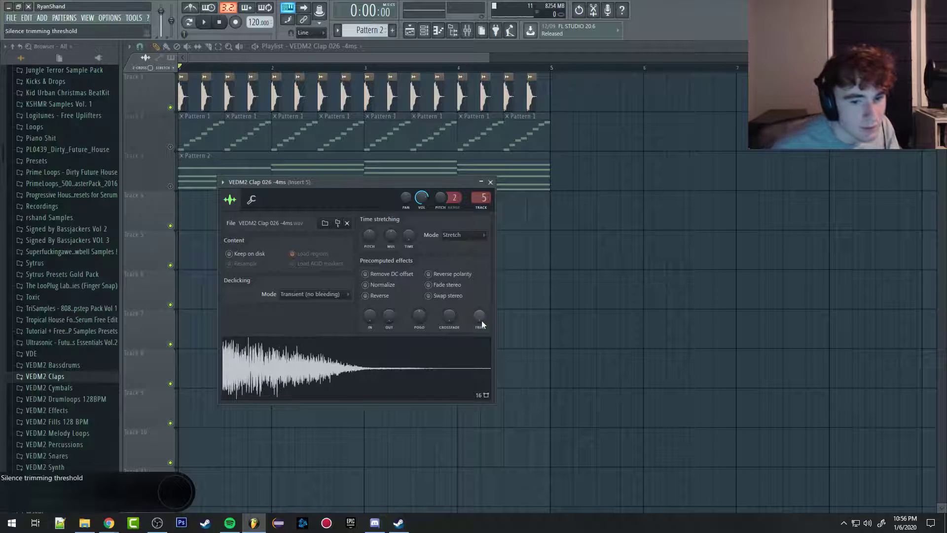
click(374, 284)
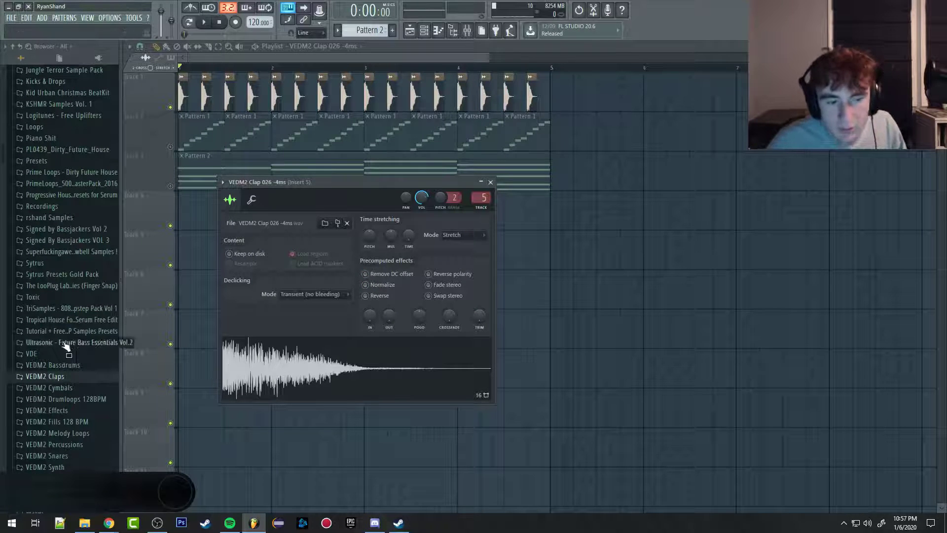
Step: Browse the VEDM2 Percussions folder and preview the VEDM2 Clicks & Pops 002 (C#) and 003 samples
scroll(99, 385, down, 6)
click(45, 260)
click(46, 260)
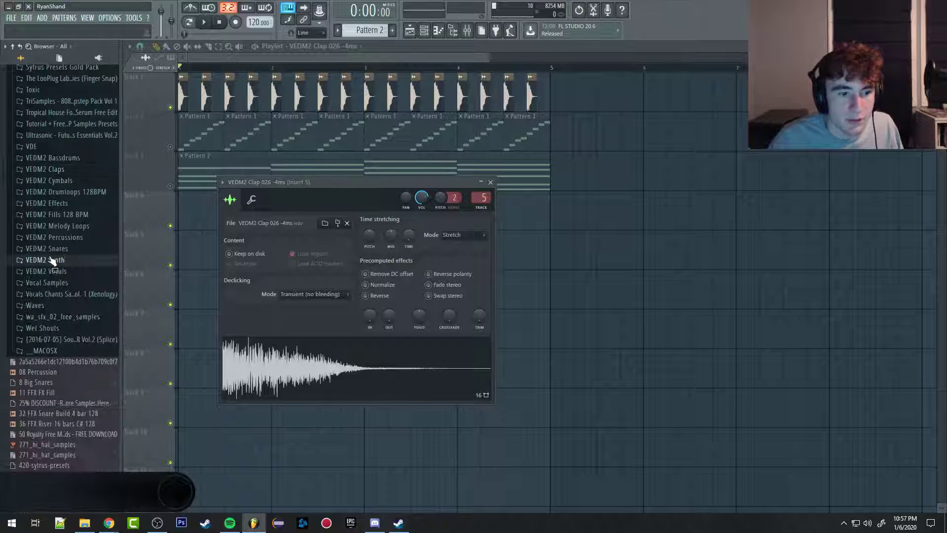
click(58, 239)
click(68, 250)
click(79, 271)
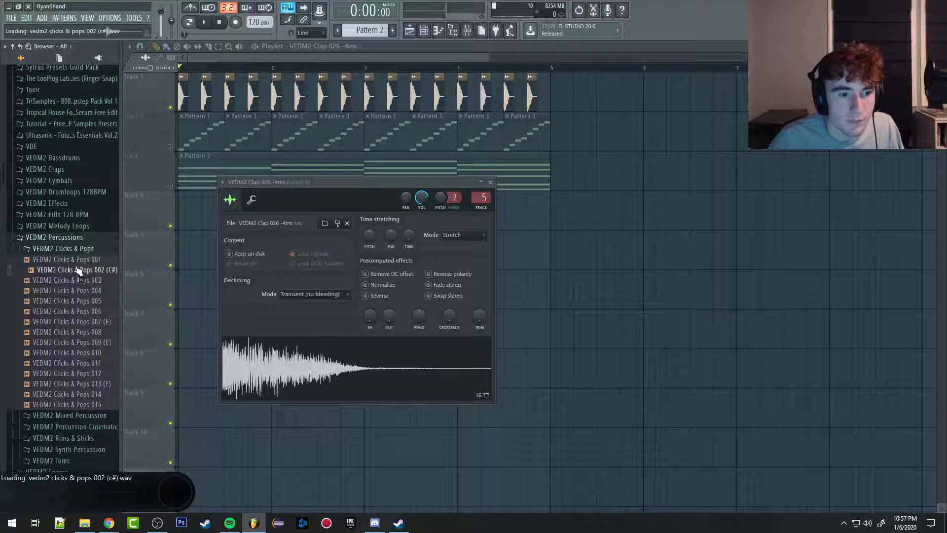
click(78, 281)
click(68, 238)
Step: Place the grv ride 03 sample on track 6 after bar 5 and open its settings
scroll(64, 279, down, 4)
scroll(59, 306, down, 15)
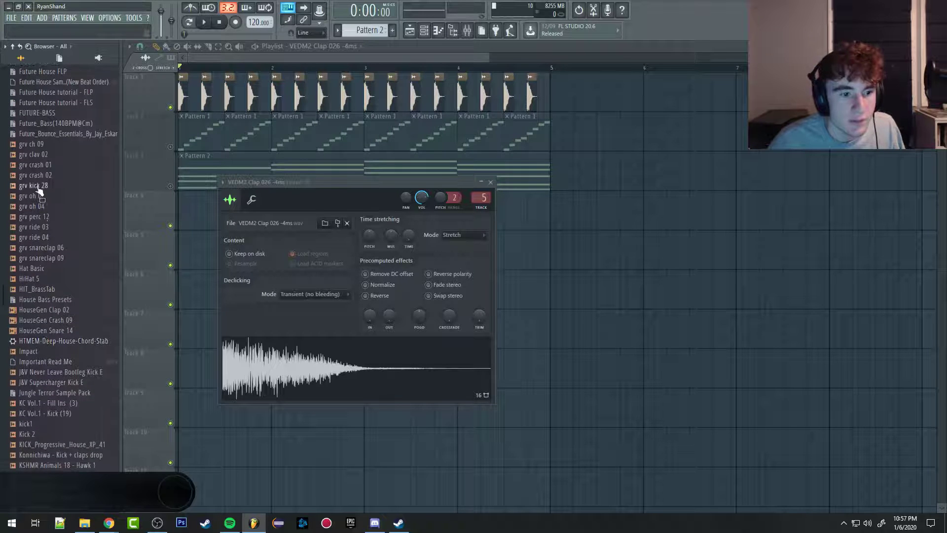
scroll(45, 222, down, 9)
scroll(50, 278, up, 6)
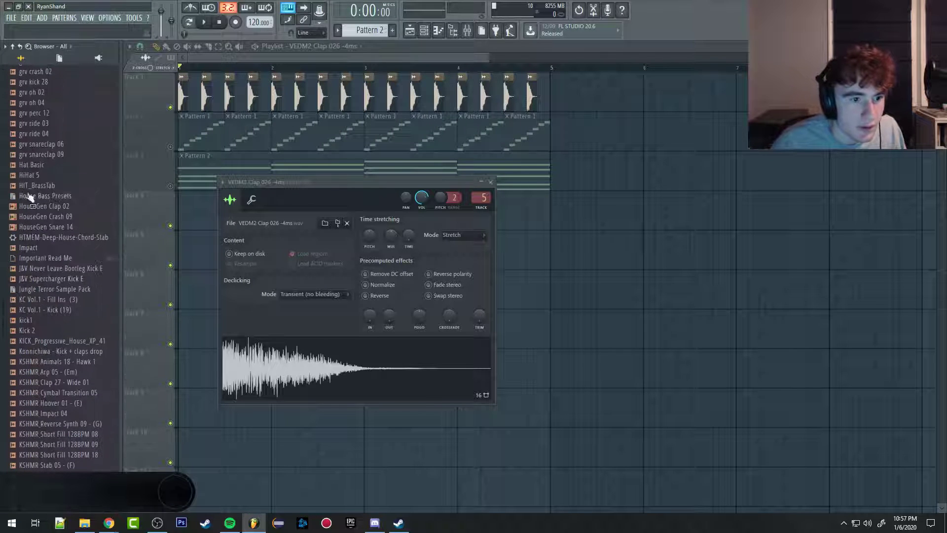
drag(35, 123, 643, 285)
double_click(642, 284)
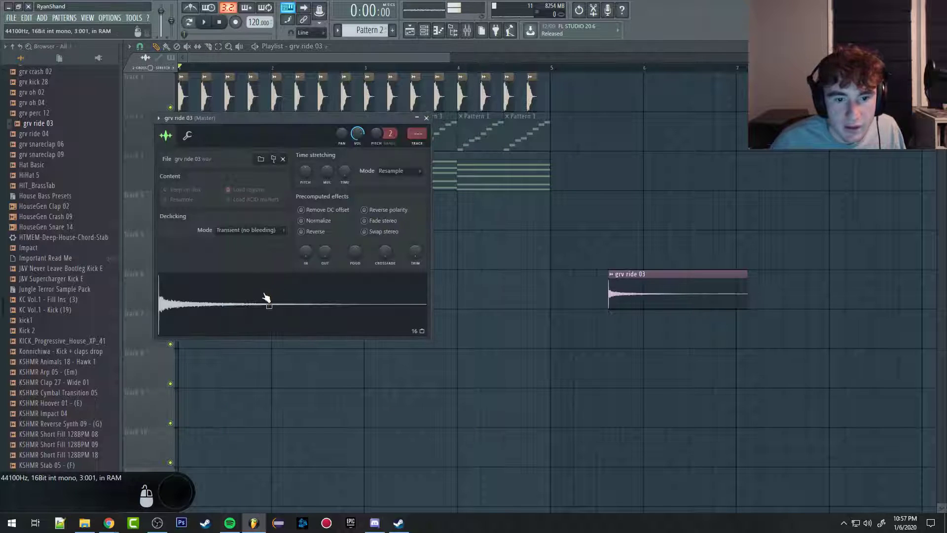
Step: Try Normalize on the grv ride 03 sample and delete its clip from the playlist
click(317, 221)
click(317, 222)
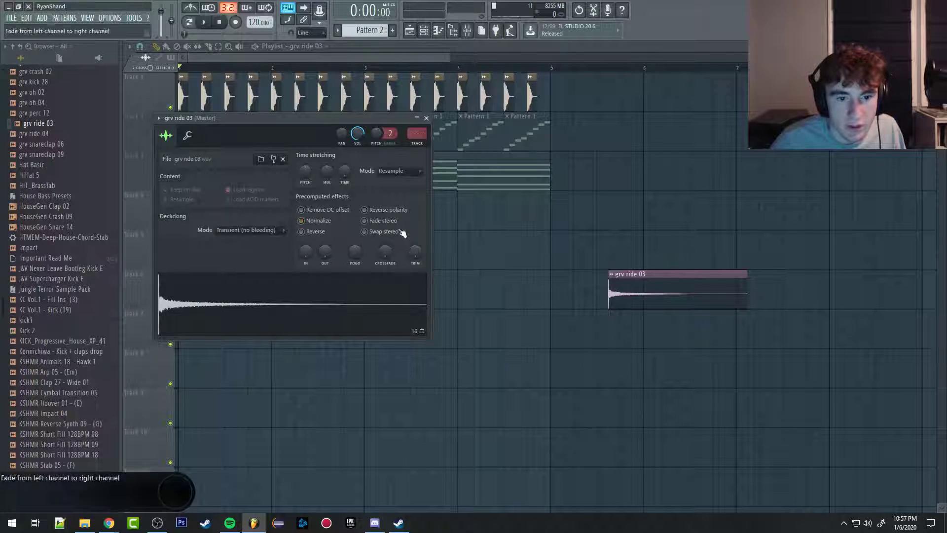
right_click(634, 283)
Step: Preview several kick, fill, clap and arp samples, and try placing KSHMR Arp 05 - (Em) in the playlist before deleting it
click(41, 321)
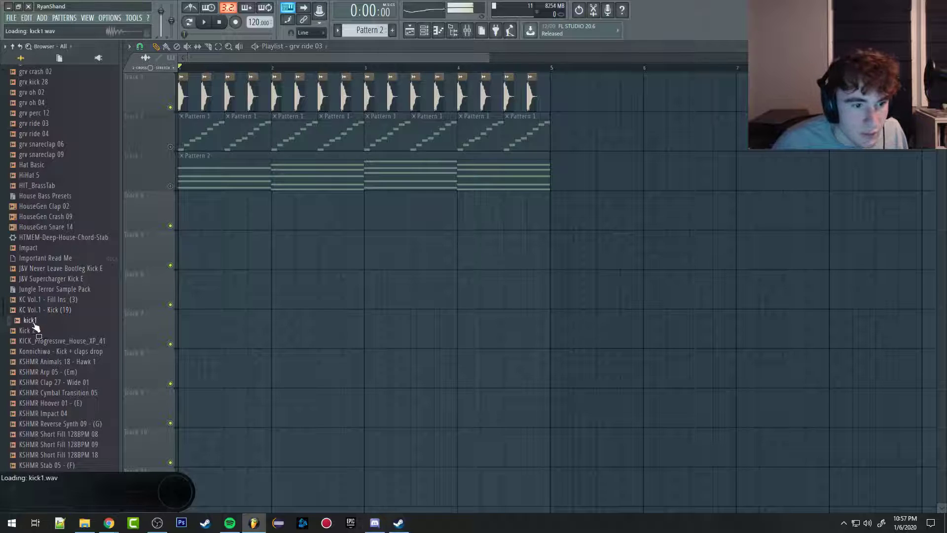
click(46, 299)
click(41, 383)
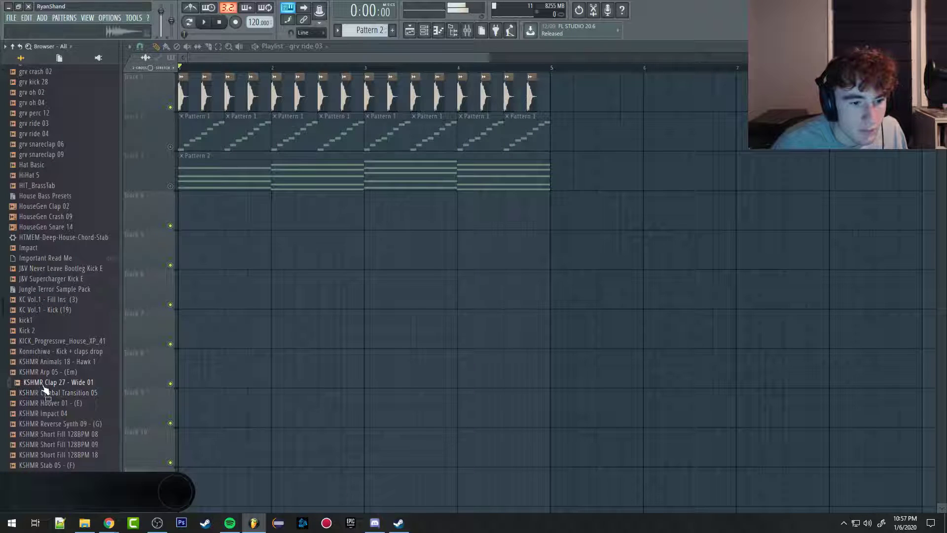
click(45, 373)
drag(48, 375, 345, 330)
right_click(567, 323)
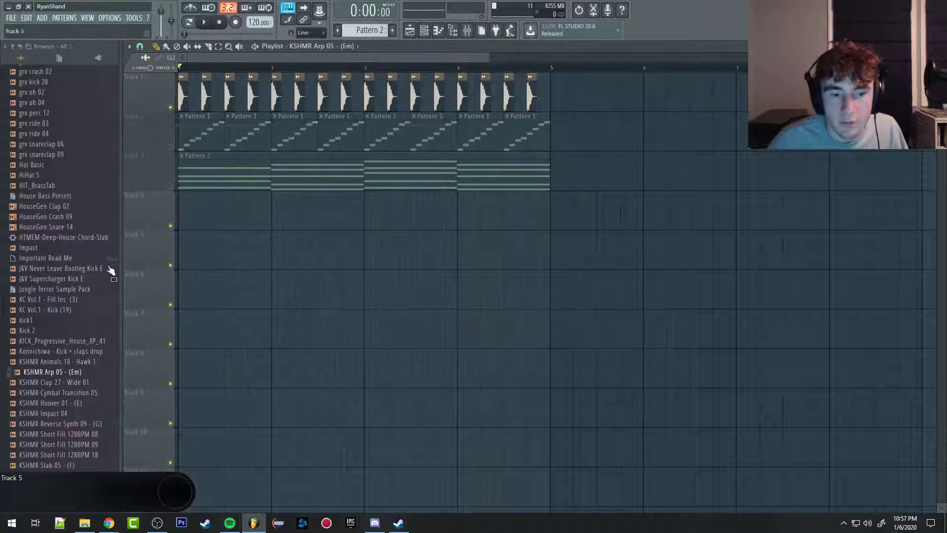
scroll(64, 321, down, 5)
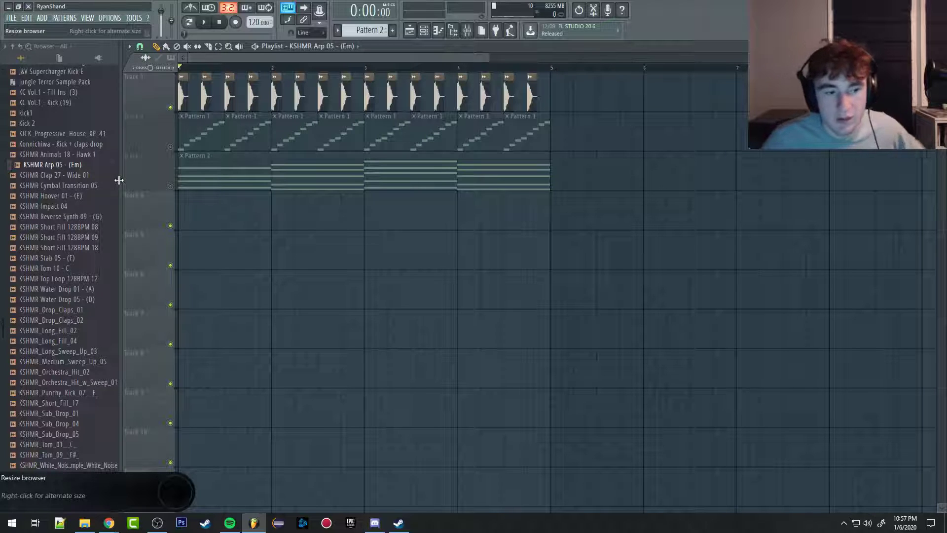
scroll(58, 280, down, 8)
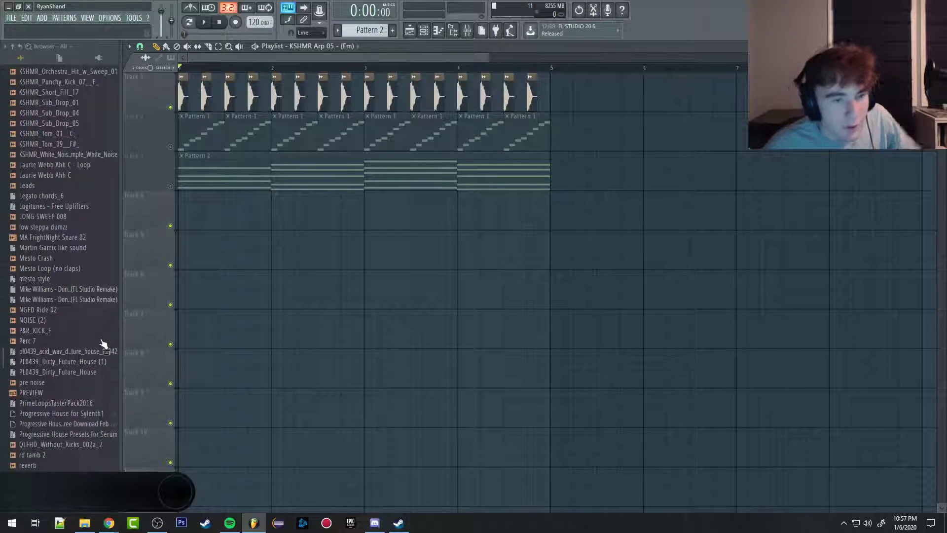
scroll(45, 284, up, 6)
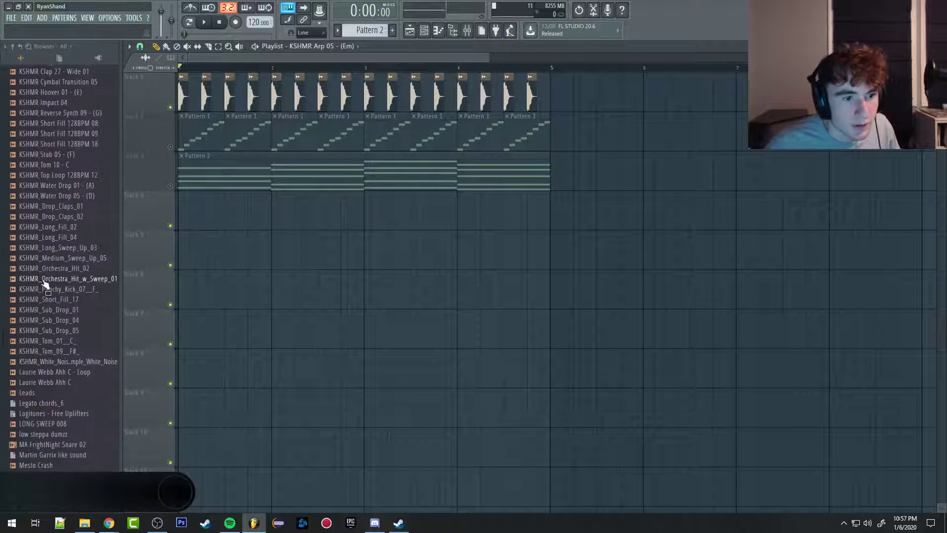
scroll(44, 284, up, 15)
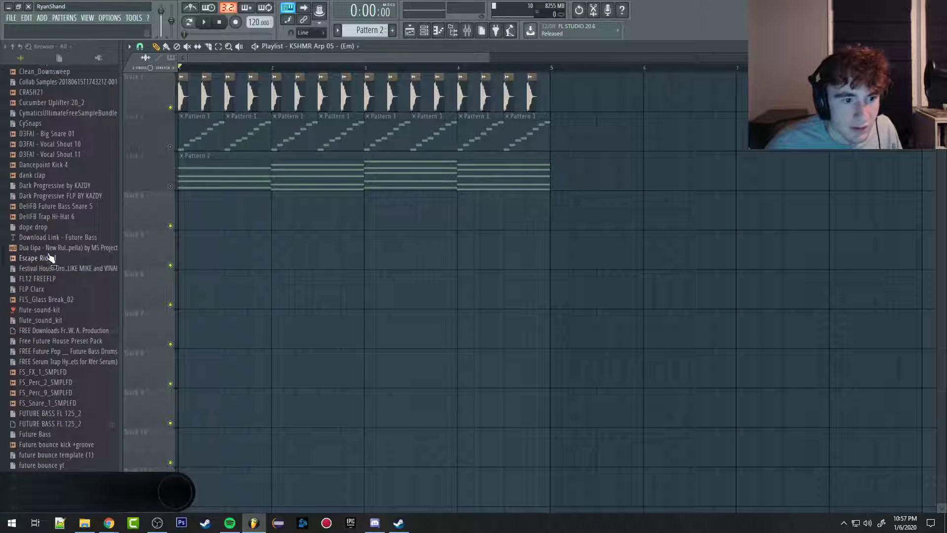
scroll(48, 247, up, 10)
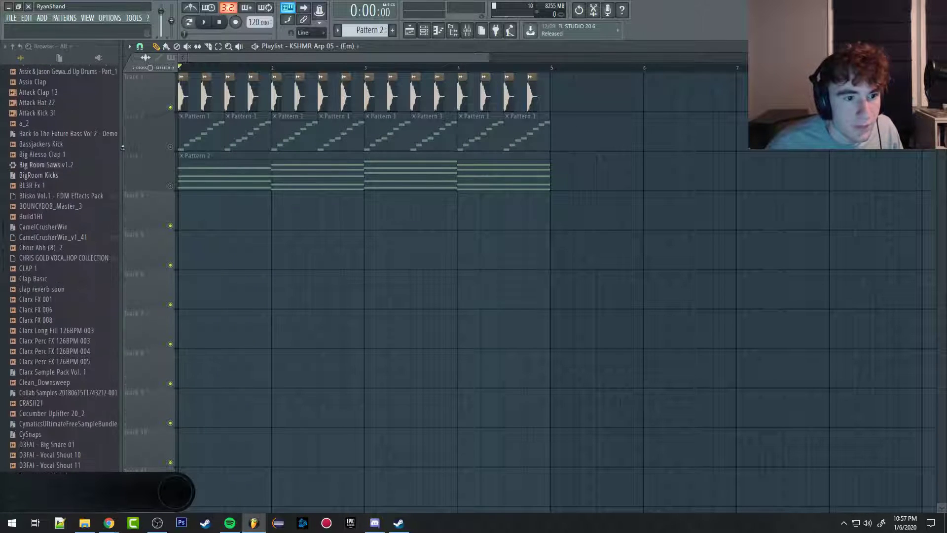
Step: Stretch the clap clips on track 1 to a shorter length, and toggle Normalize on and off in the clap's sample settings
click(183, 100)
drag(210, 96, 204, 96)
double_click(203, 96)
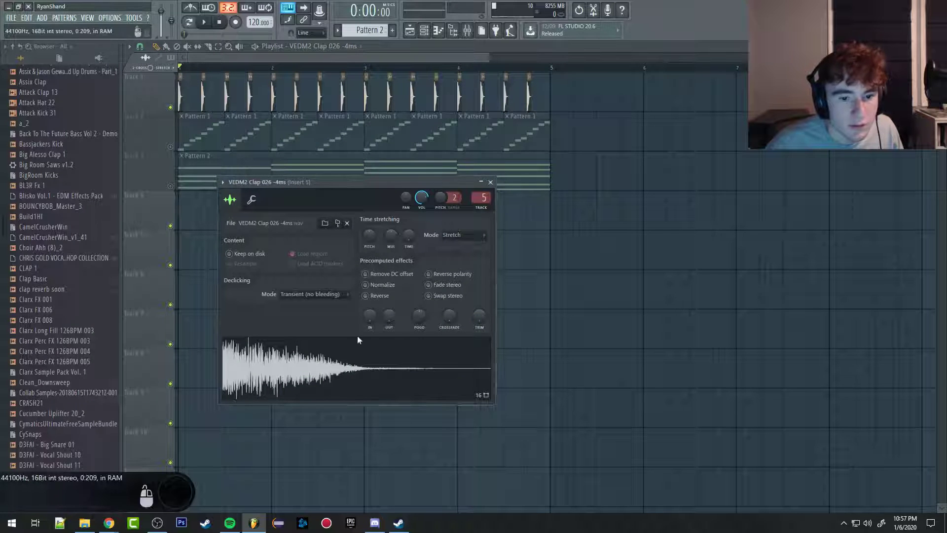
click(384, 285)
click(385, 285)
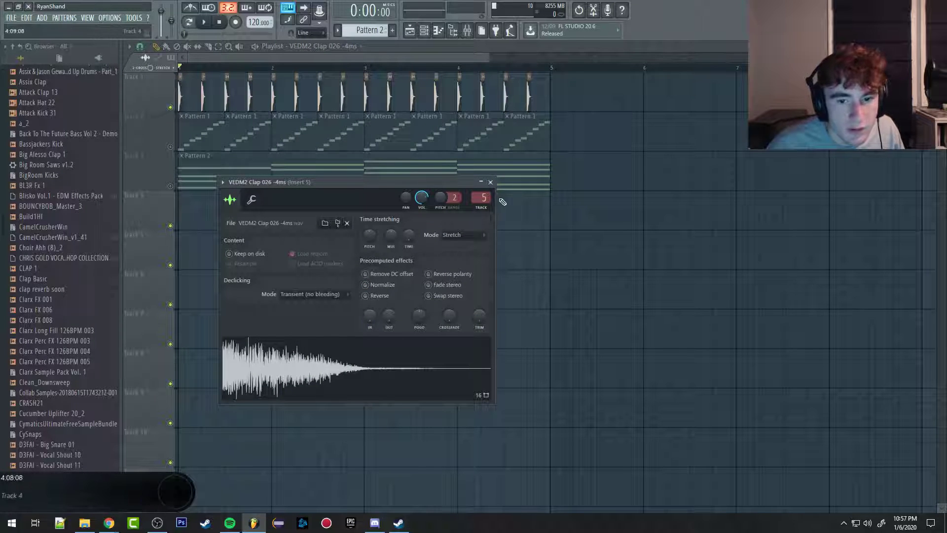
click(490, 182)
Step: Preview the 08 Percussion sample and load the Mesto Loop (no claps) sample from the browser with its settings shown
scroll(47, 205, up, 10)
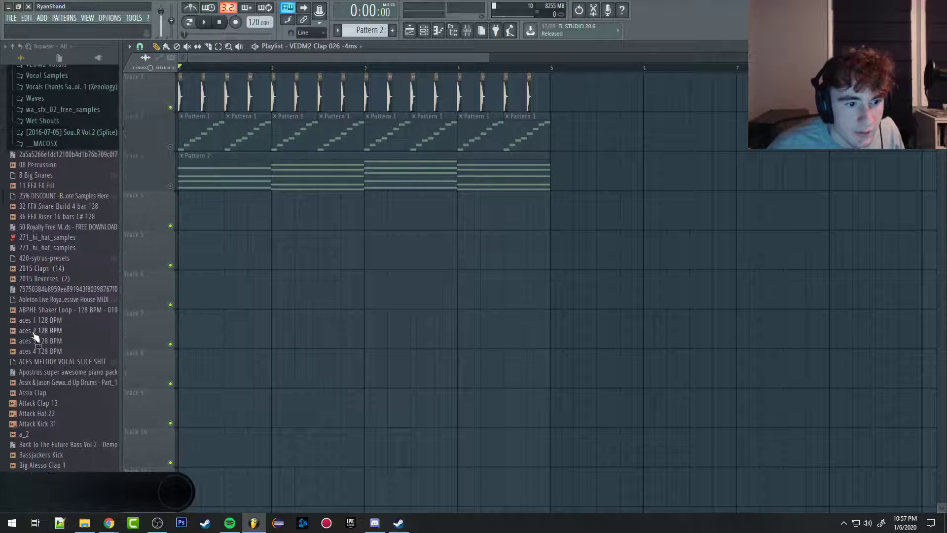
click(59, 176)
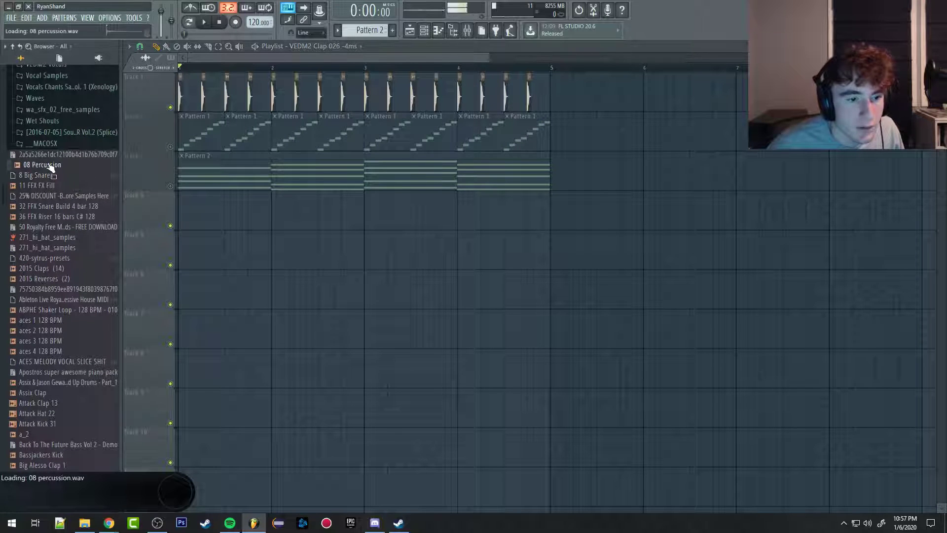
scroll(63, 321, down, 20)
scroll(64, 315, down, 20)
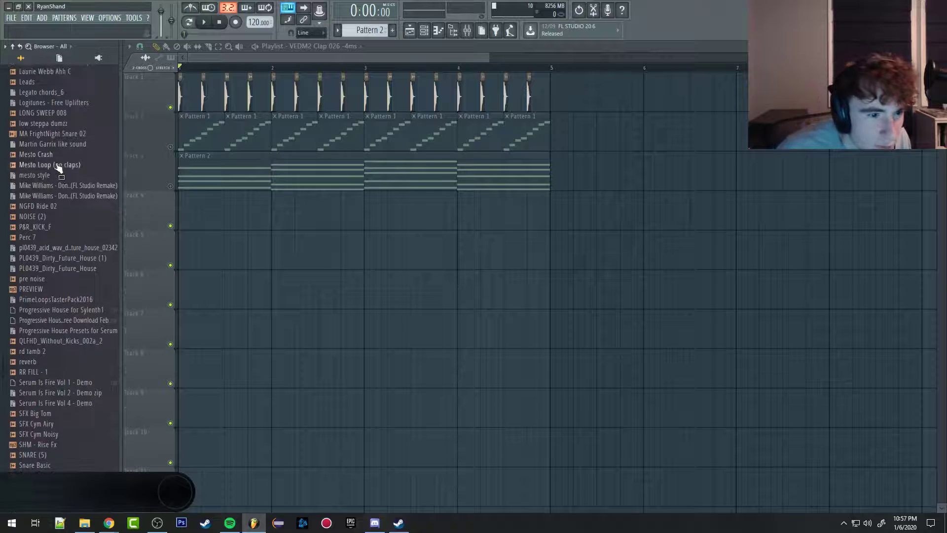
drag(58, 165, 333, 252)
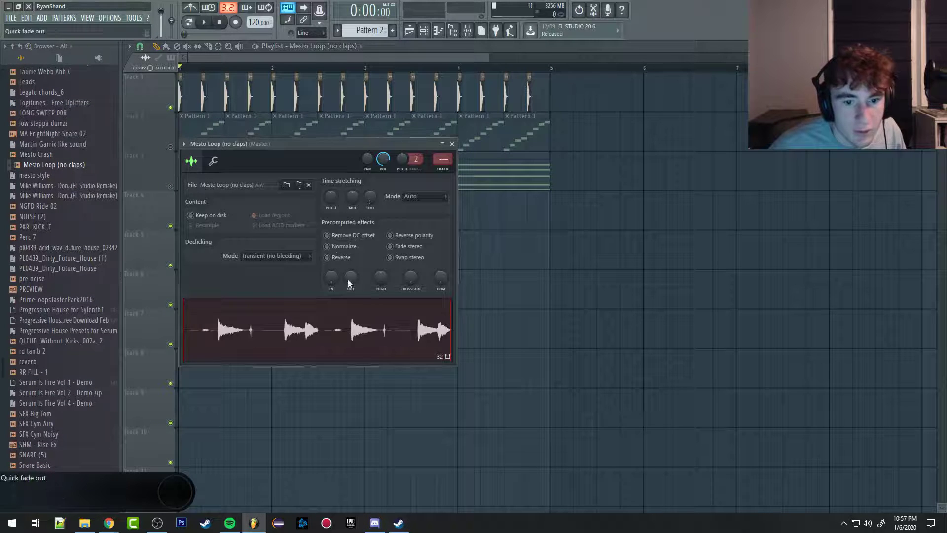
Step: Try Normalize on the Mesto Loop sample, play the loop, and turn the option off again
click(327, 246)
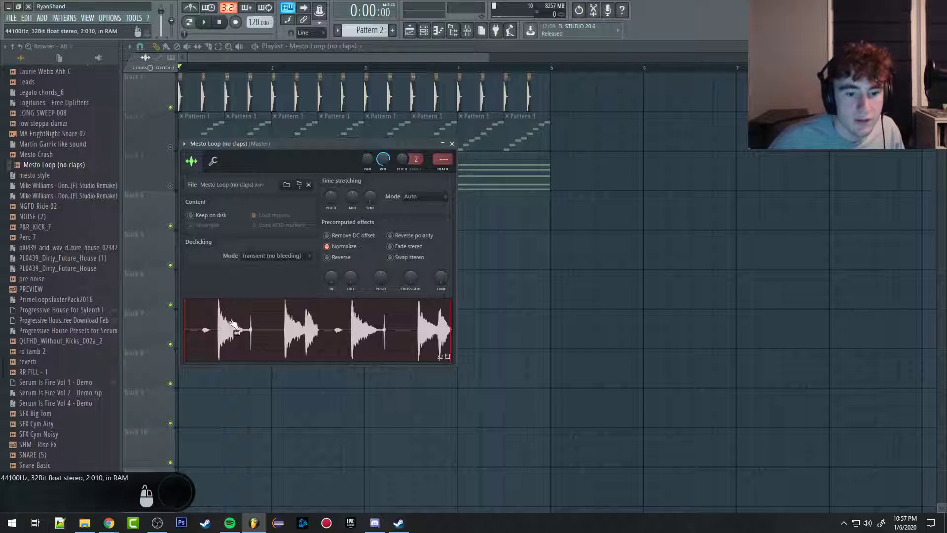
click(345, 328)
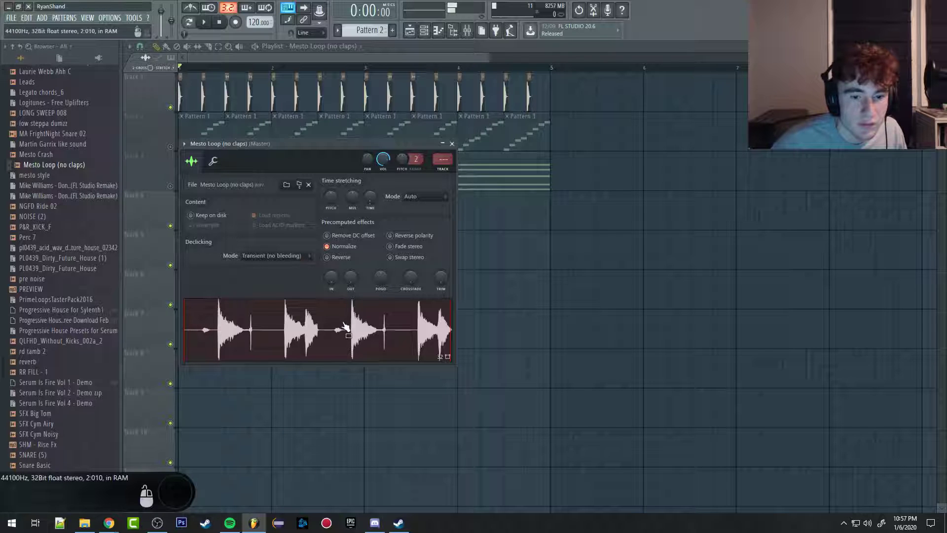
click(328, 246)
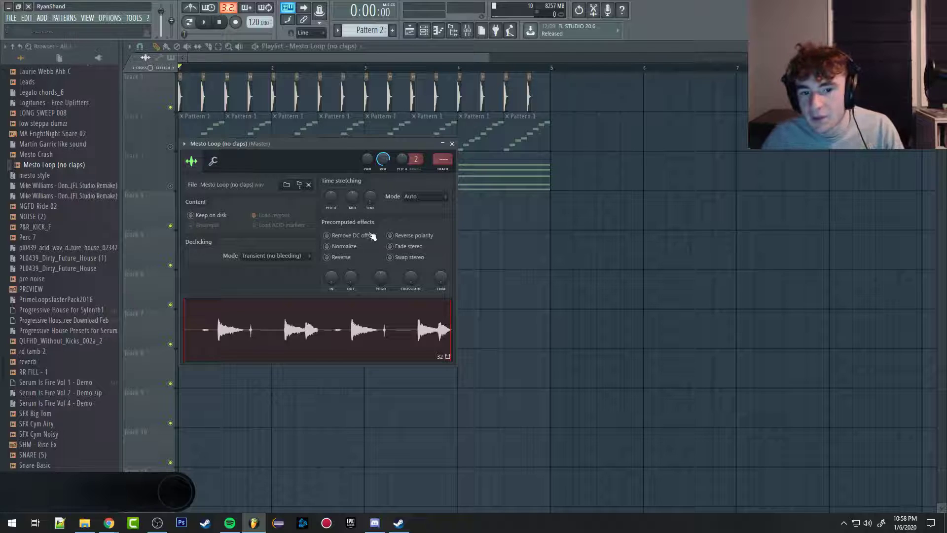
Step: Toggle Reverse and Reverse polarity on and off for the Mesto Loop sample and audition it
click(343, 259)
click(339, 259)
drag(330, 282, 349, 284)
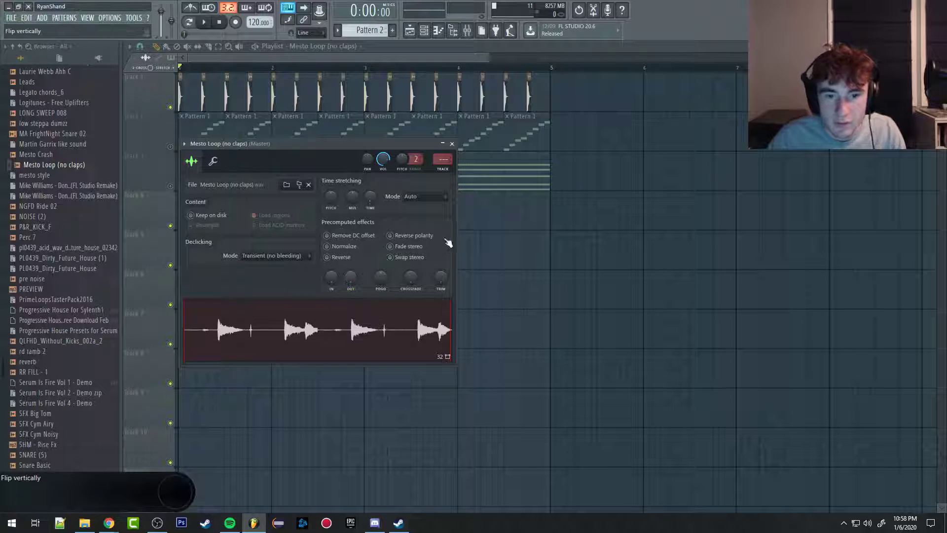
click(405, 237)
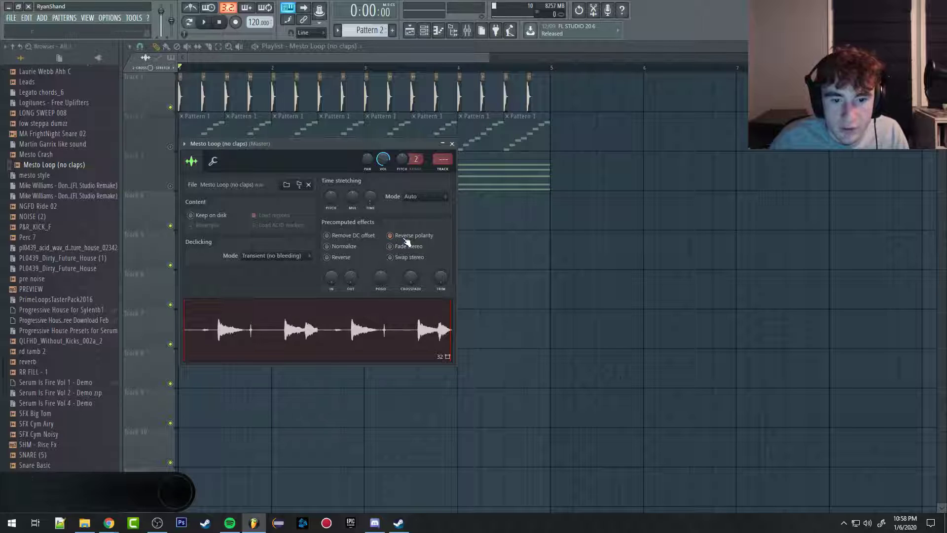
click(405, 238)
click(357, 338)
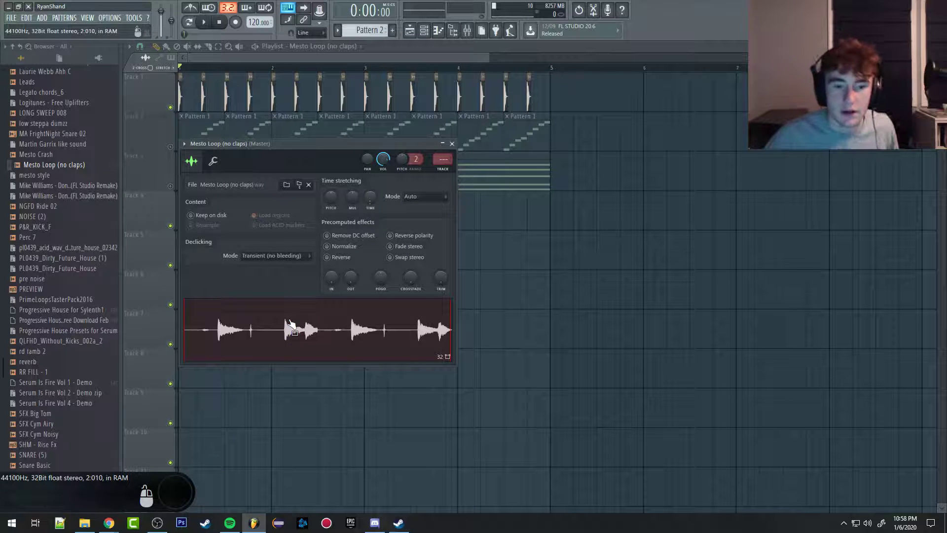
Step: Place the Mesto Loop (no claps) sample on track 5 shortly before bar 3 and reopen its settings
drag(291, 324, 355, 241)
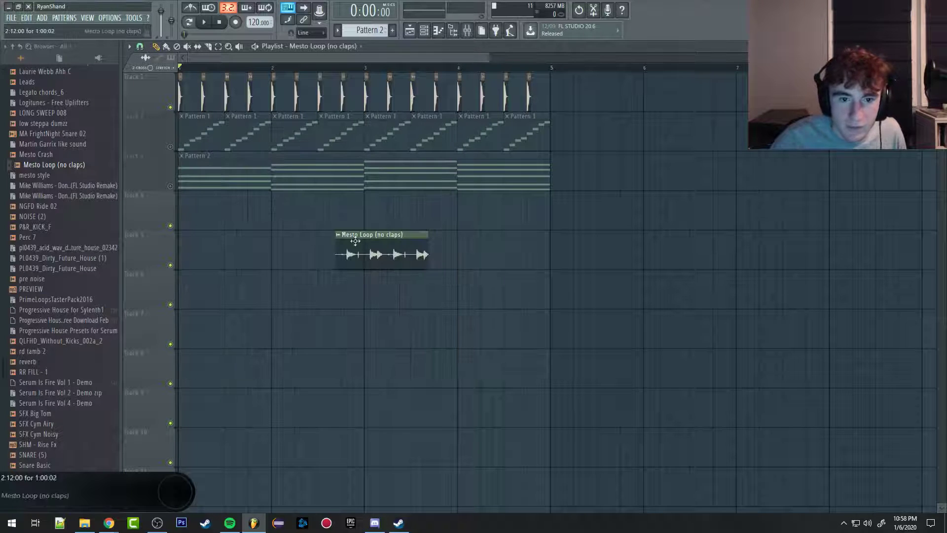
double_click(365, 255)
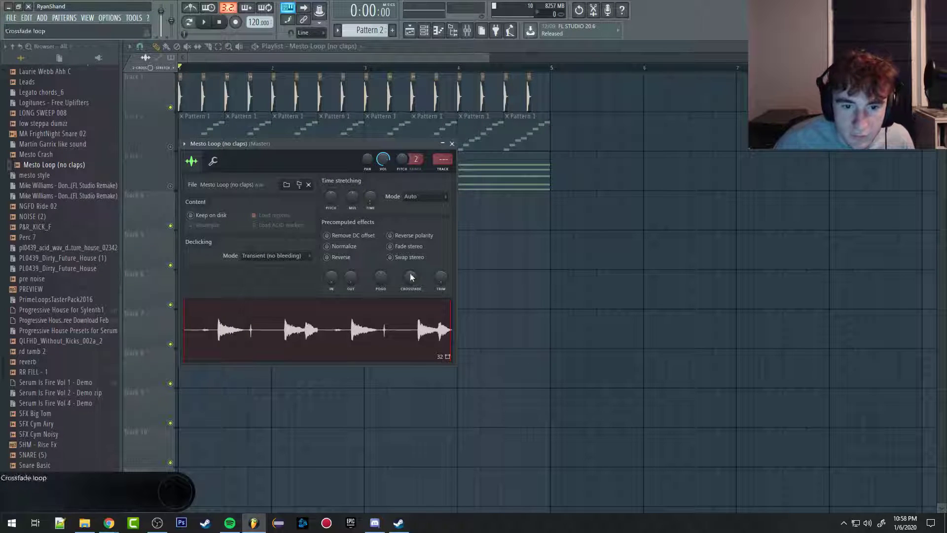
Step: Try the Fade stereo, Reverse and Swap stereo effects on the Mesto Loop sample, and switch them all off again
click(404, 235)
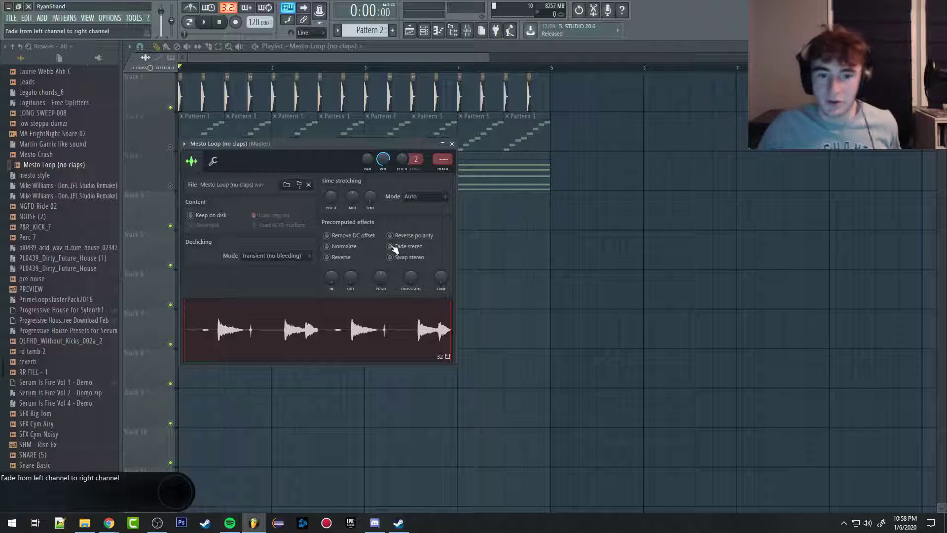
click(391, 246)
click(391, 246)
click(383, 259)
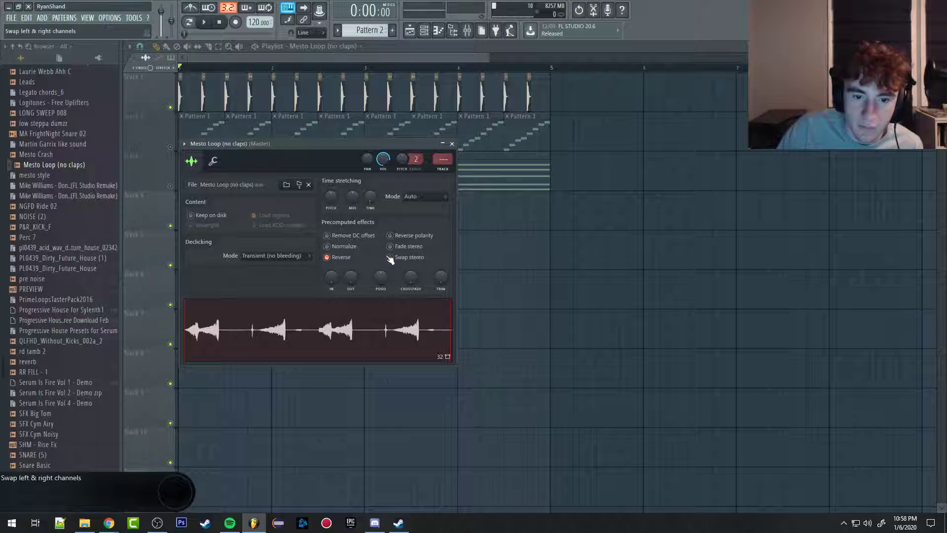
click(350, 257)
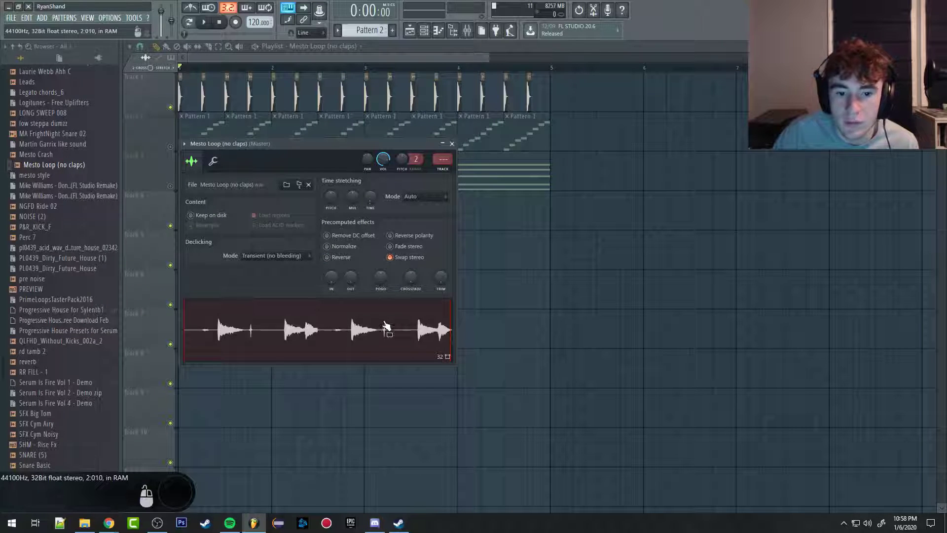
click(390, 246)
click(390, 258)
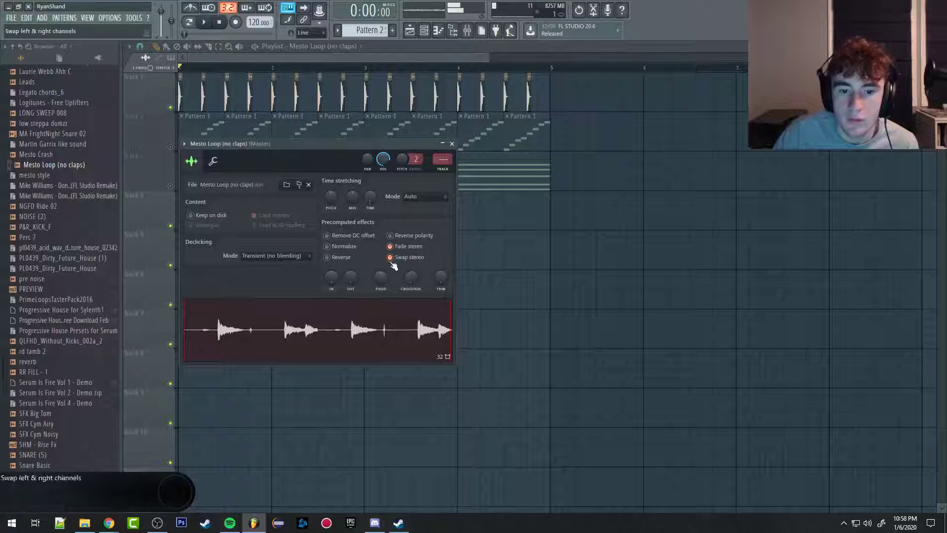
click(390, 257)
click(390, 246)
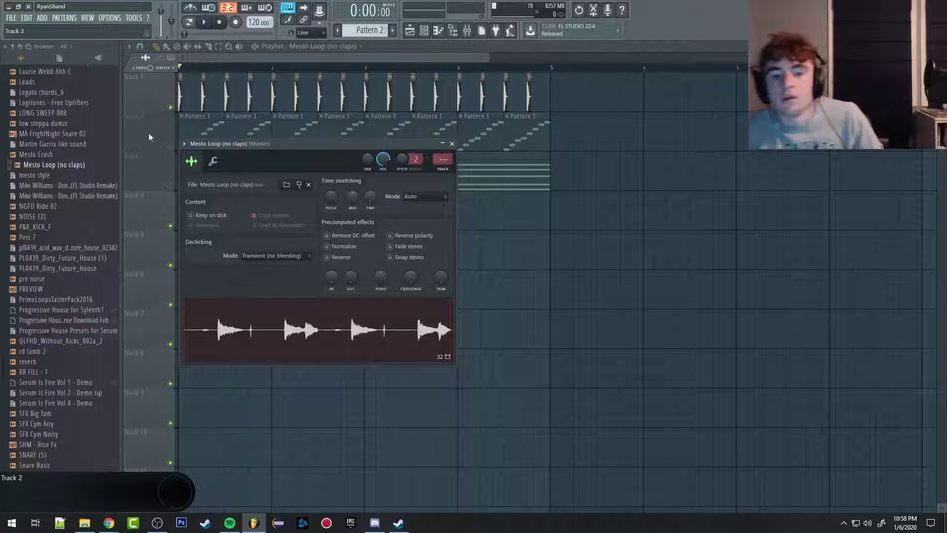
Step: Set the Mesto Loop sample's time-stretching mode to Stretch and close its settings
click(421, 196)
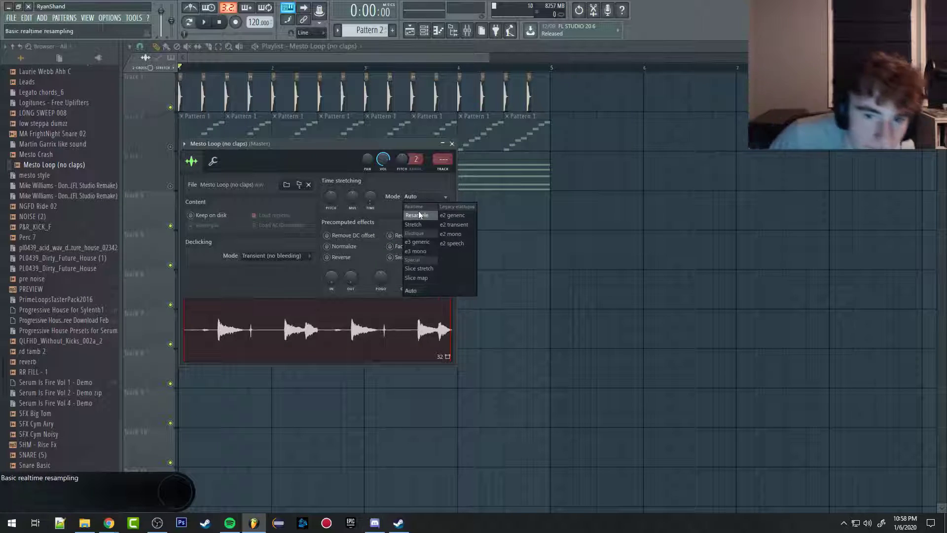
click(418, 228)
click(418, 199)
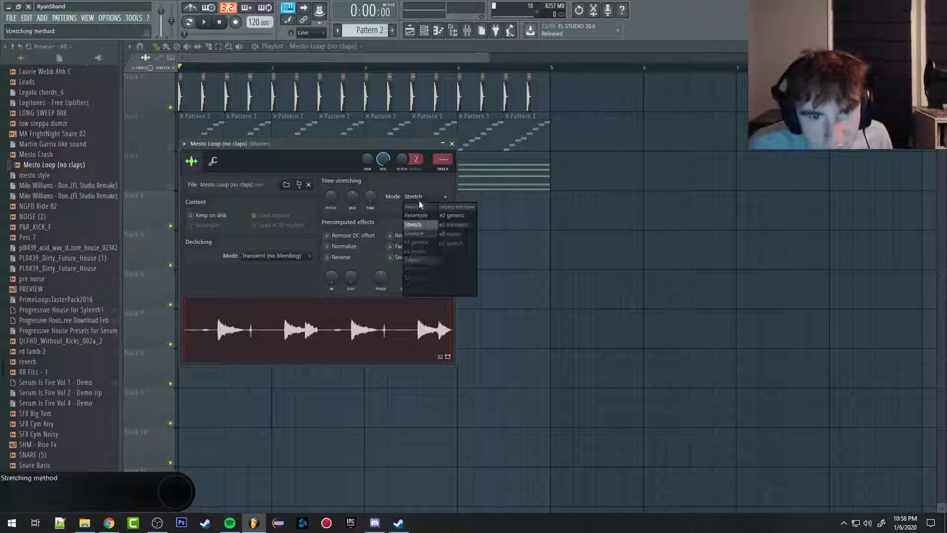
click(416, 226)
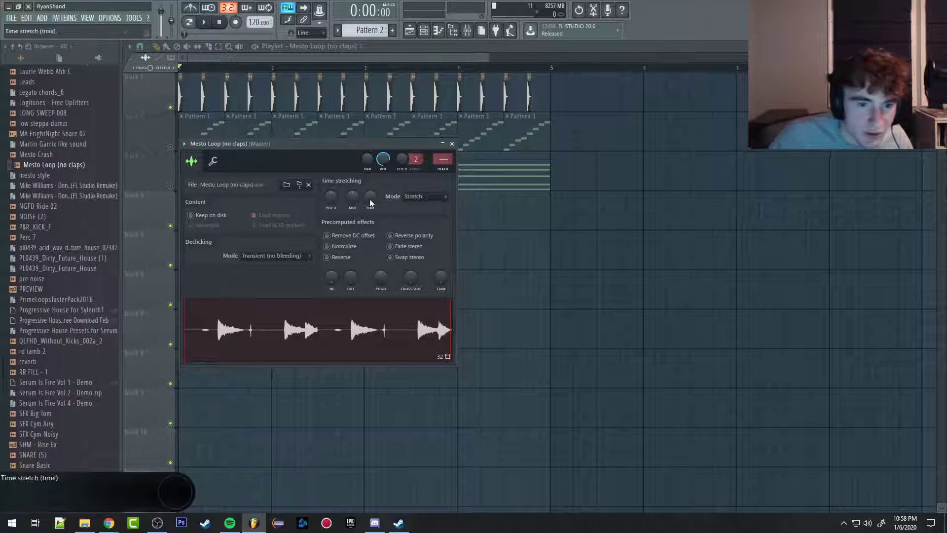
click(452, 144)
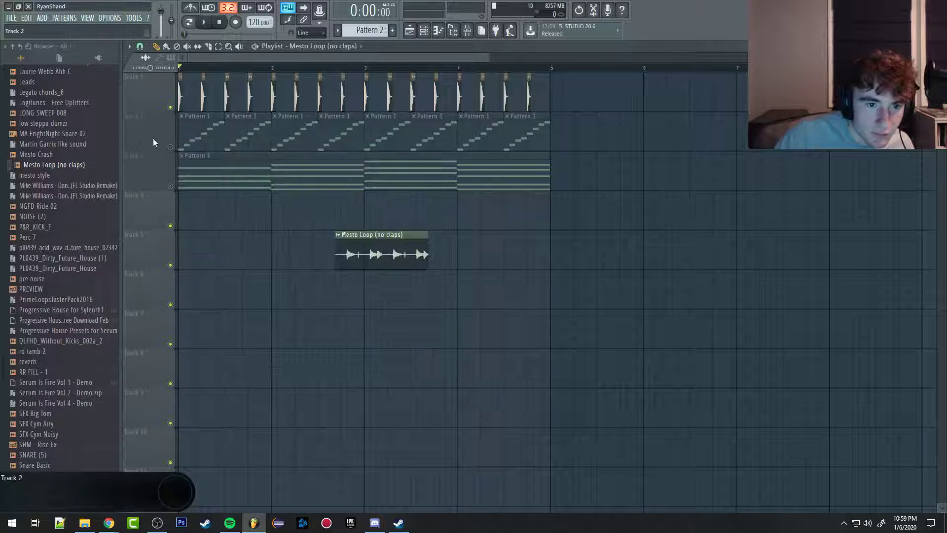
Step: Unmute tracks 2 and 3 in the playlist so Pattern 1 and Pattern 2 are active
right_click(170, 147)
click(171, 187)
right_click(170, 186)
right_click(171, 186)
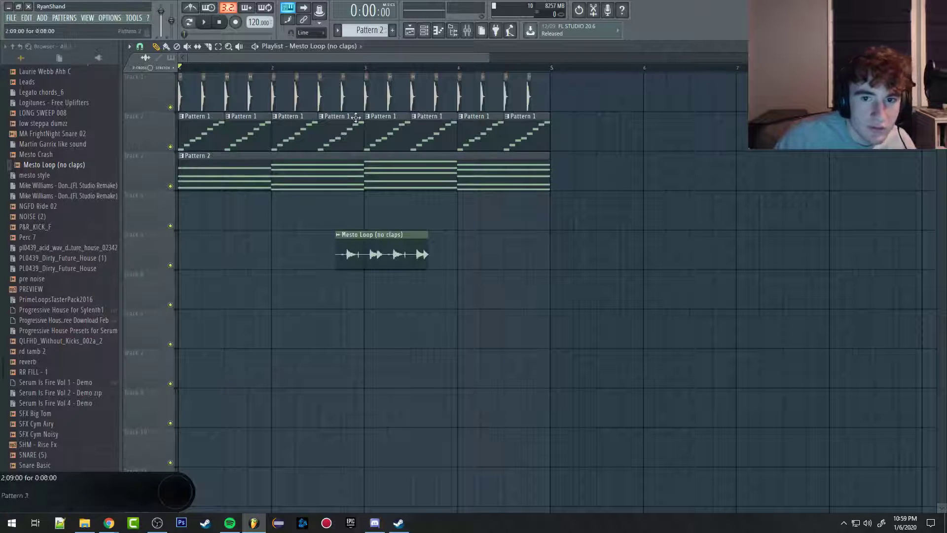
Step: Open the piano roll for Pattern 2 and switch it to the Serum channel's chords
click(469, 35)
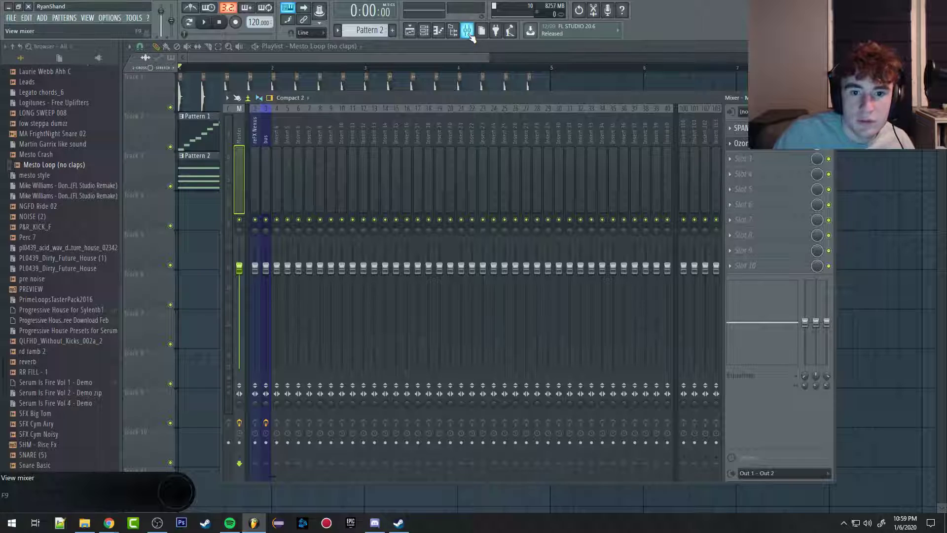
click(469, 34)
click(424, 30)
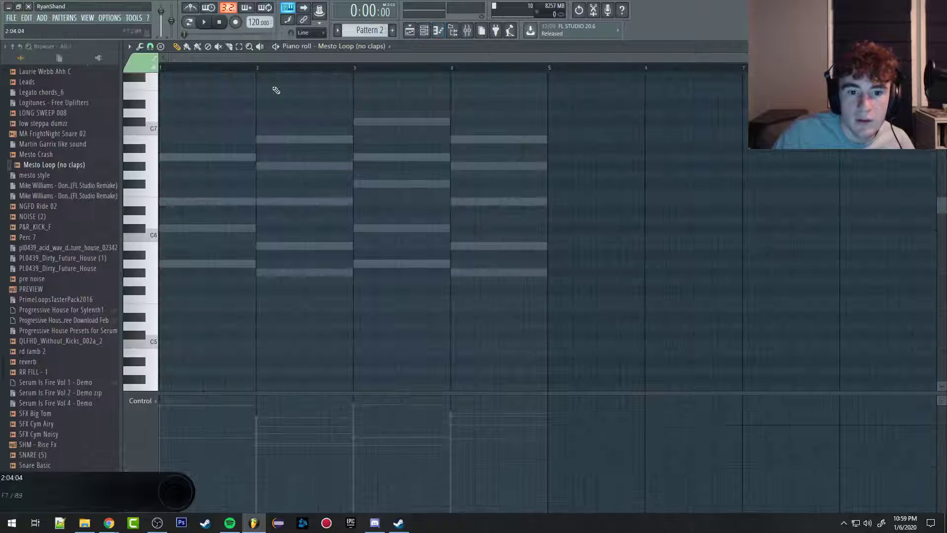
click(321, 46)
click(370, 163)
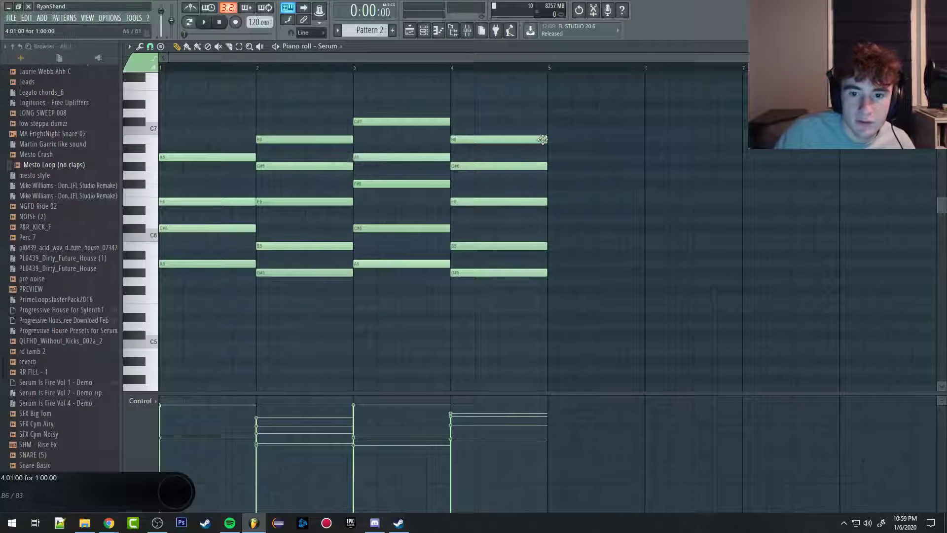
Step: Set the piano roll's snap to 1/3 beat
mouse_move(543, 139)
mouse_down()
mouse_move(487, 141)
mouse_move(547, 140)
mouse_up()
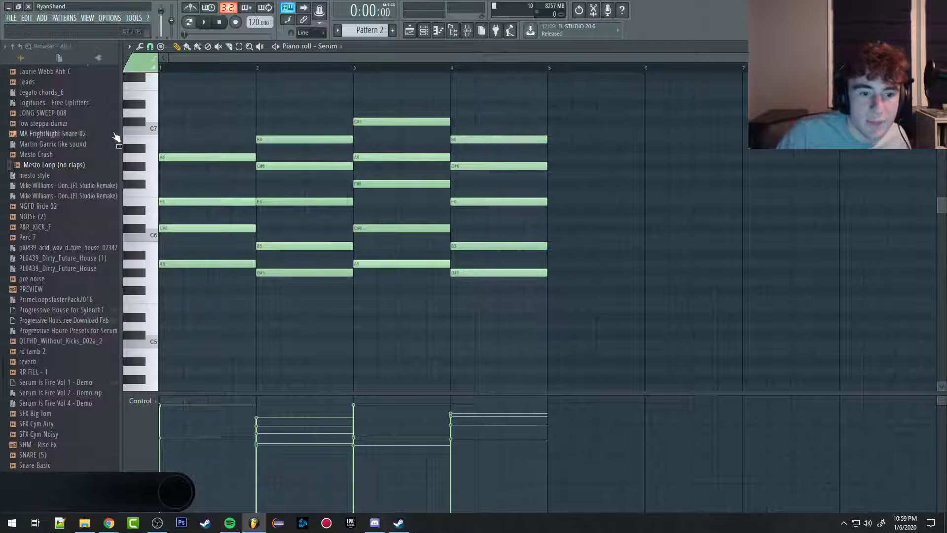
scroll(191, 124, up, 6)
drag(184, 59, 153, 57)
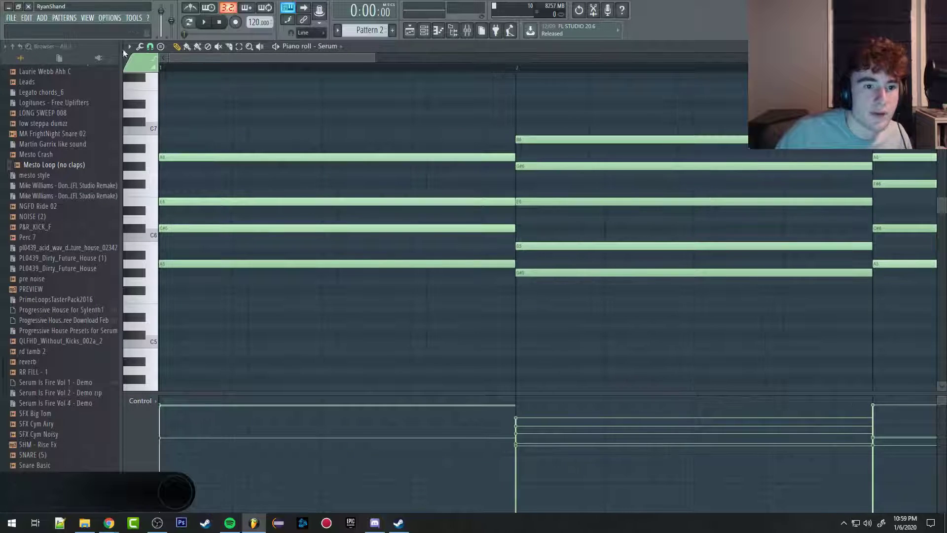
scroll(328, 130, down, 5)
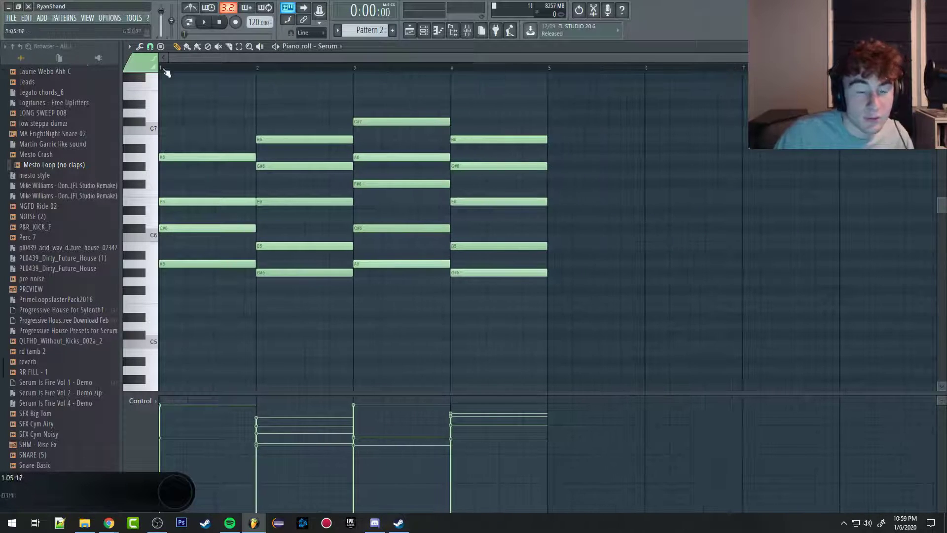
click(130, 47)
click(150, 46)
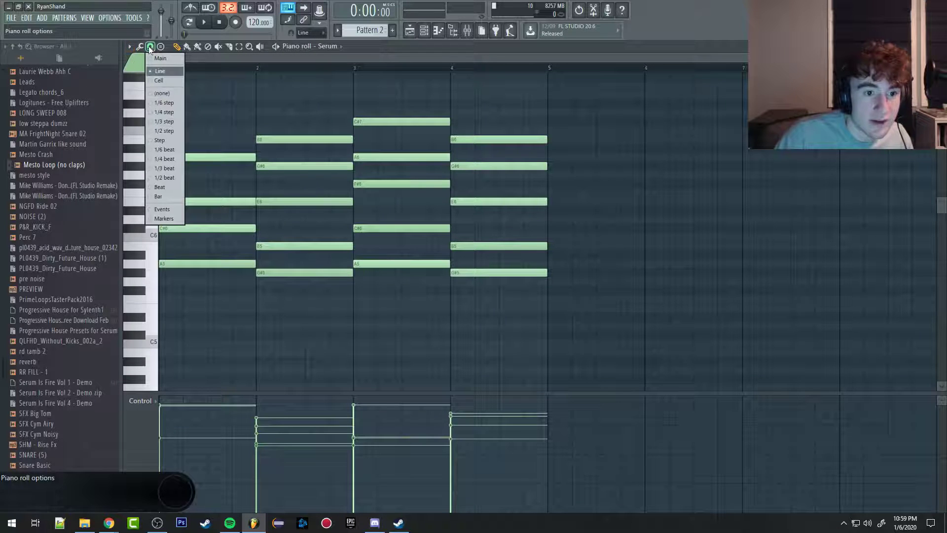
click(172, 117)
scroll(304, 163, up, 5)
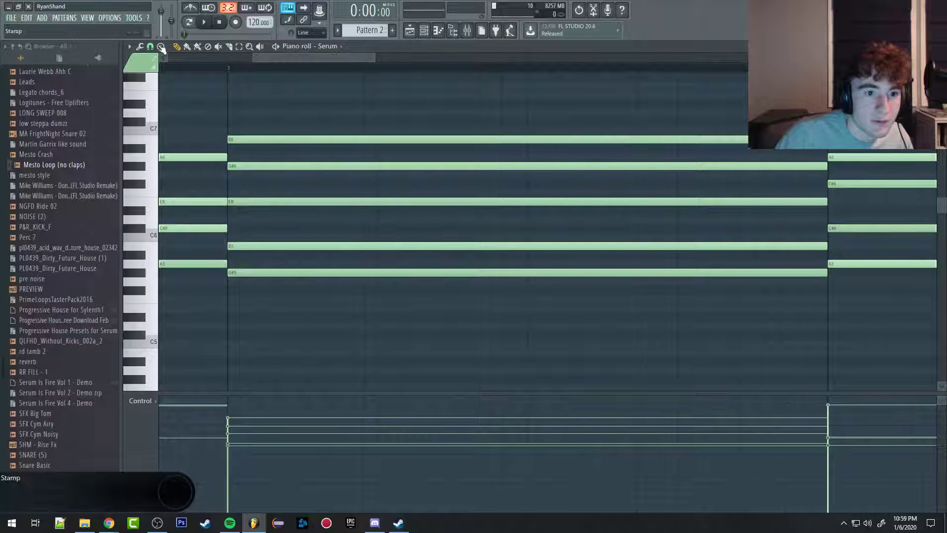
click(143, 47)
click(150, 47)
click(173, 168)
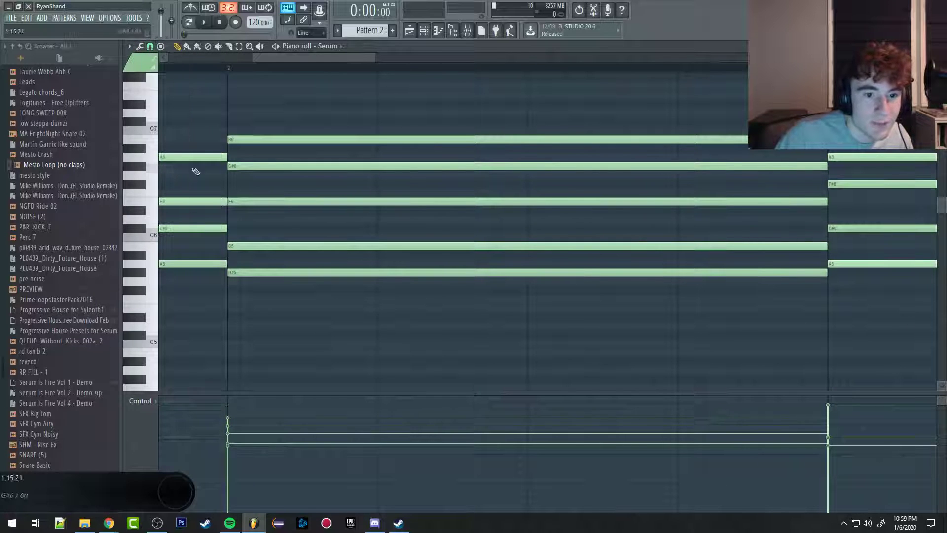
Step: Copy the five-note chord in bar 4 and place the copy in bar 5
scroll(272, 125, down, 5)
drag(567, 117, 519, 287)
key(ctrl+c)
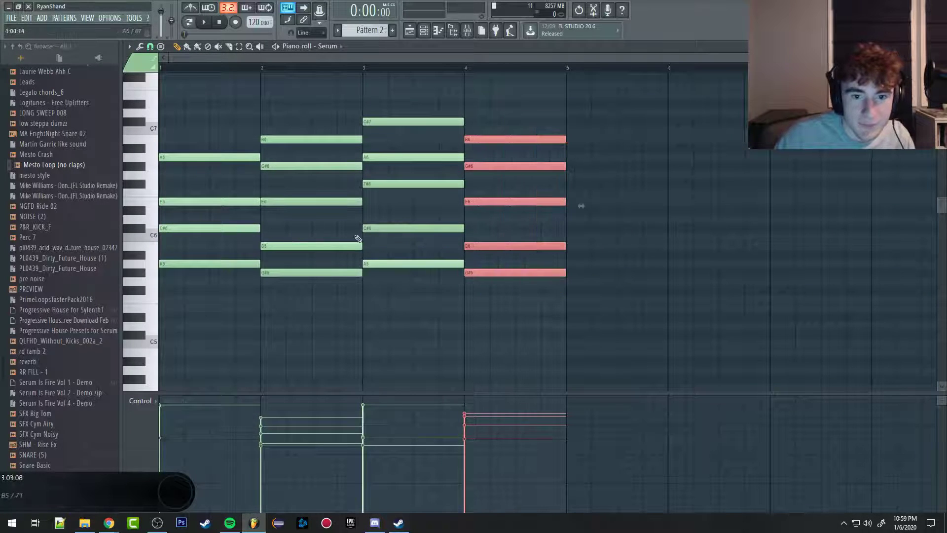
key(ctrl+v)
drag(217, 143, 624, 139)
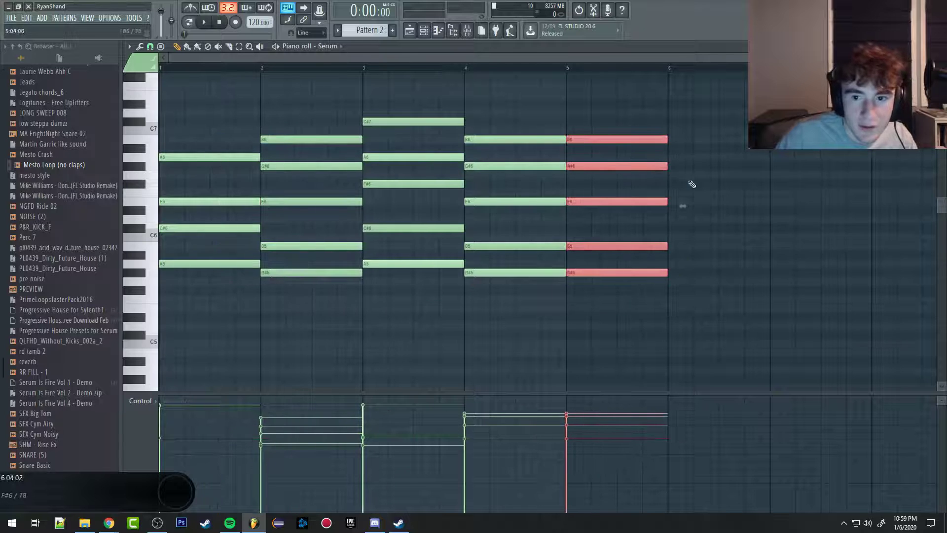
Step: Shorten the copied chord at the start of bar 5 to about 1/3 beat and duplicate it just after
scroll(677, 206, up, 3)
scroll(575, 166, up, 2)
drag(696, 137, 344, 138)
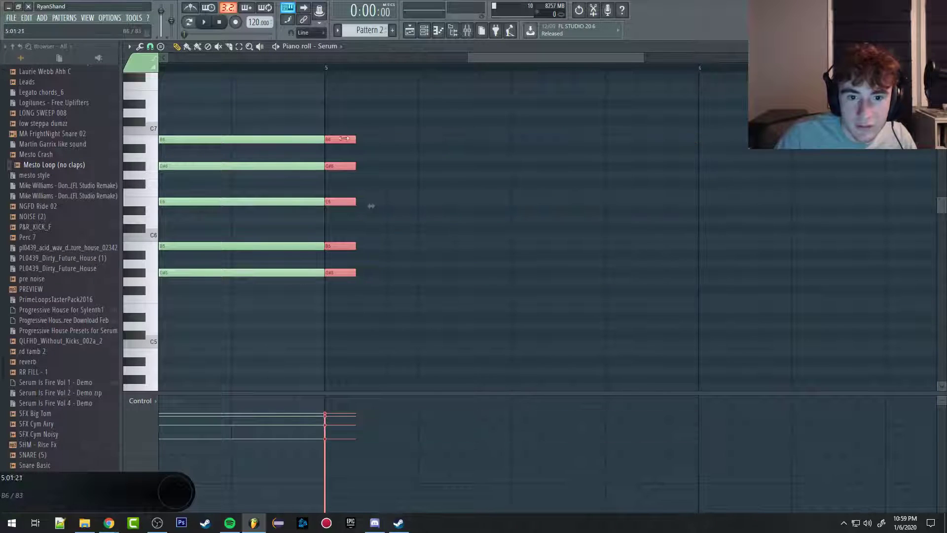
key(ctrl+b)
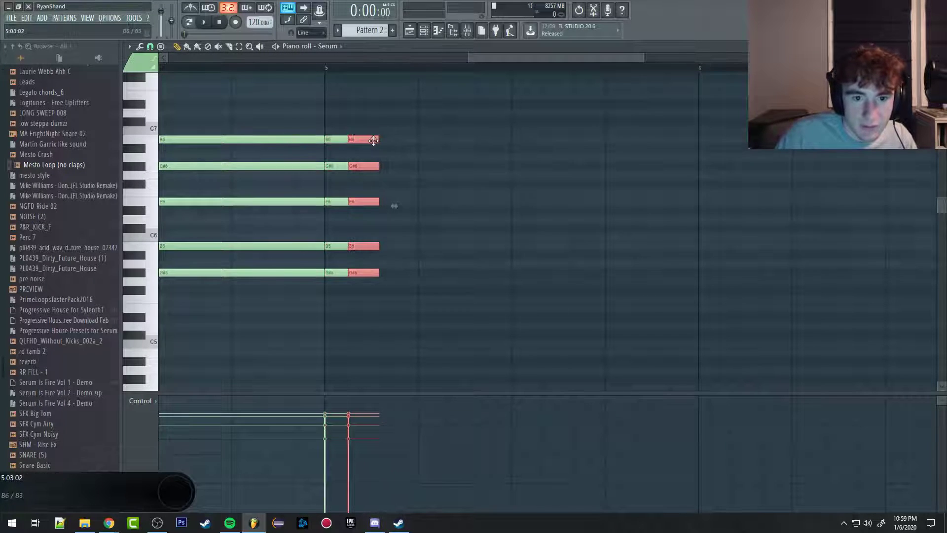
Step: Select the two short chords at the start of bar 5 and duplicate them directly after
scroll(373, 140, up, 3)
scroll(443, 153, down, 4)
drag(463, 118, 420, 275)
key(ctrl+b)
scroll(465, 299, up, 3)
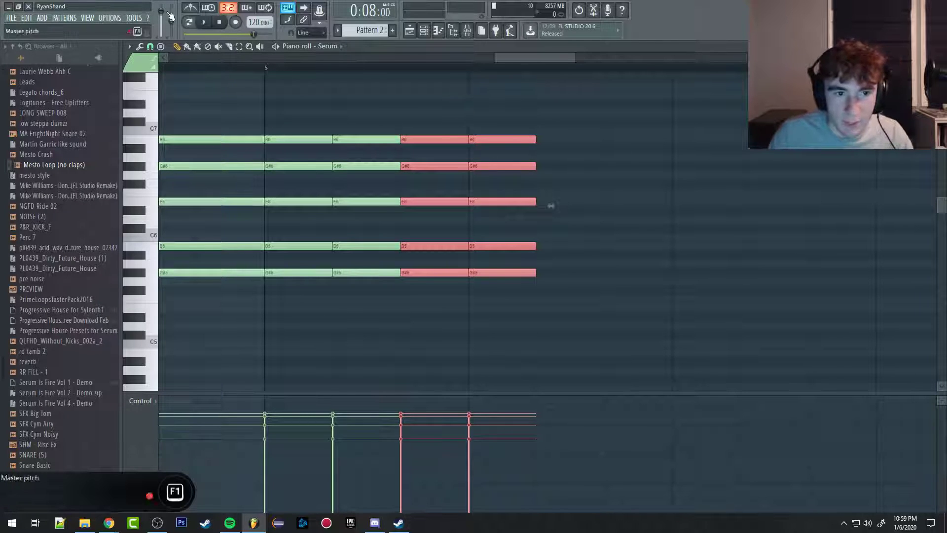
Step: Turn off the piano roll's snap and try moving the last two short chords freely
click(140, 46)
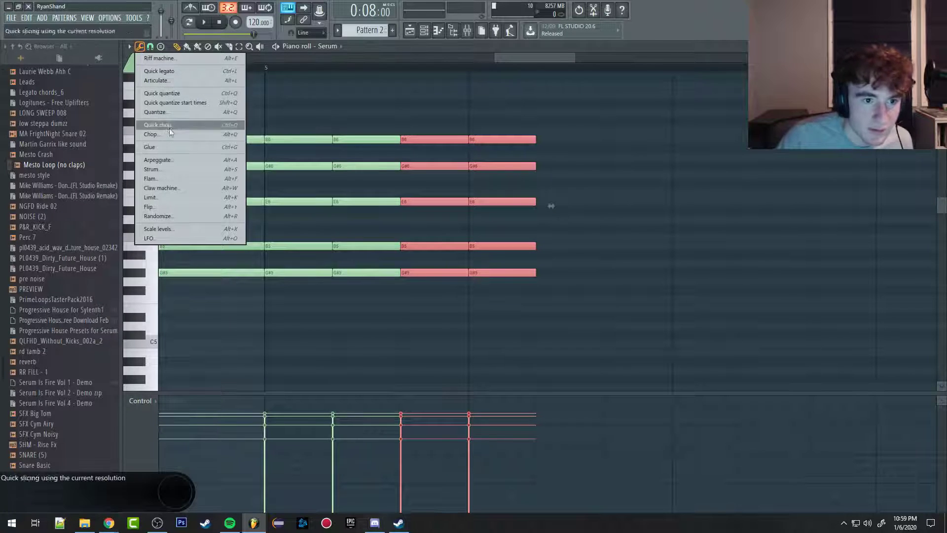
click(151, 47)
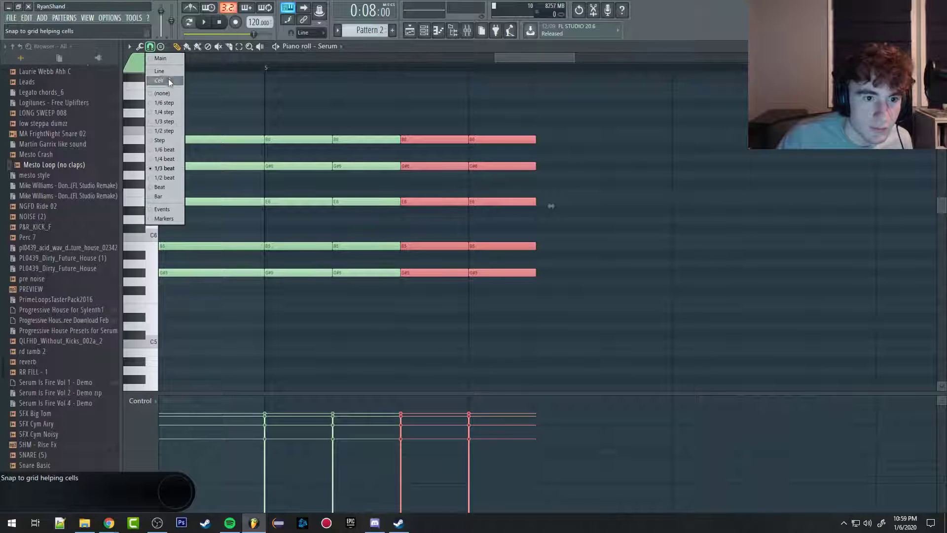
click(168, 95)
mouse_move(424, 140)
mouse_down()
mouse_move(550, 138)
mouse_move(415, 139)
mouse_up()
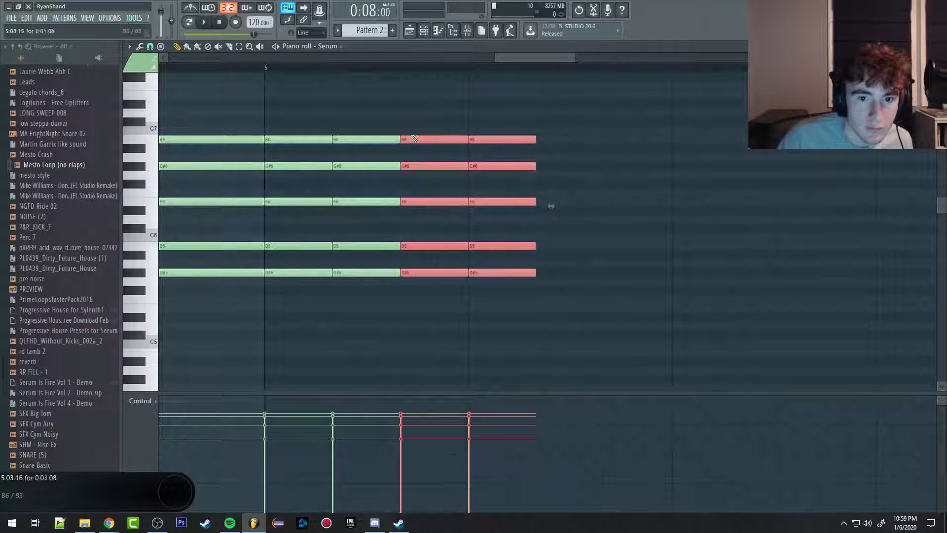
Step: Turn beat snapping back on in the piano roll and try shifting the last two short chords
click(153, 48)
click(165, 163)
scroll(494, 158, down, 4)
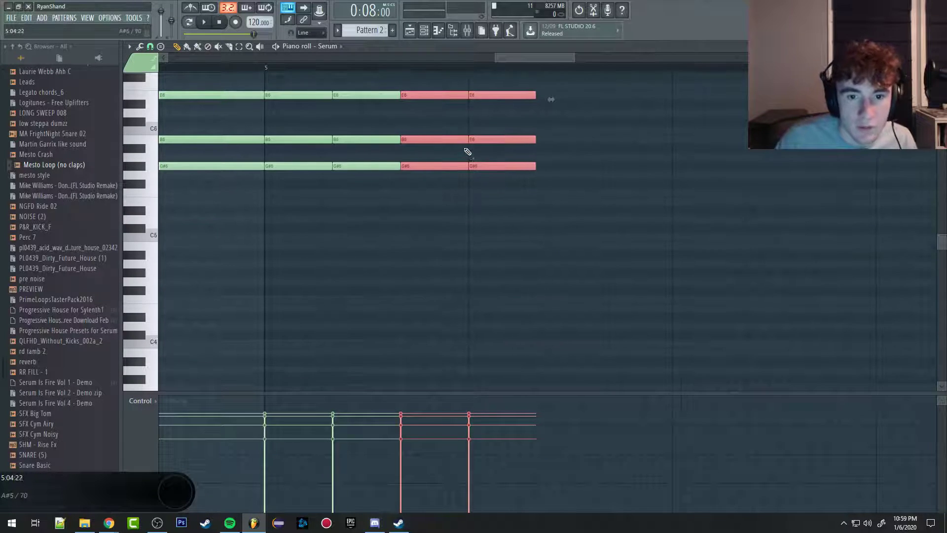
scroll(466, 150, down, 3)
mouse_move(454, 139)
mouse_down()
mouse_move(469, 139)
mouse_move(452, 141)
mouse_up()
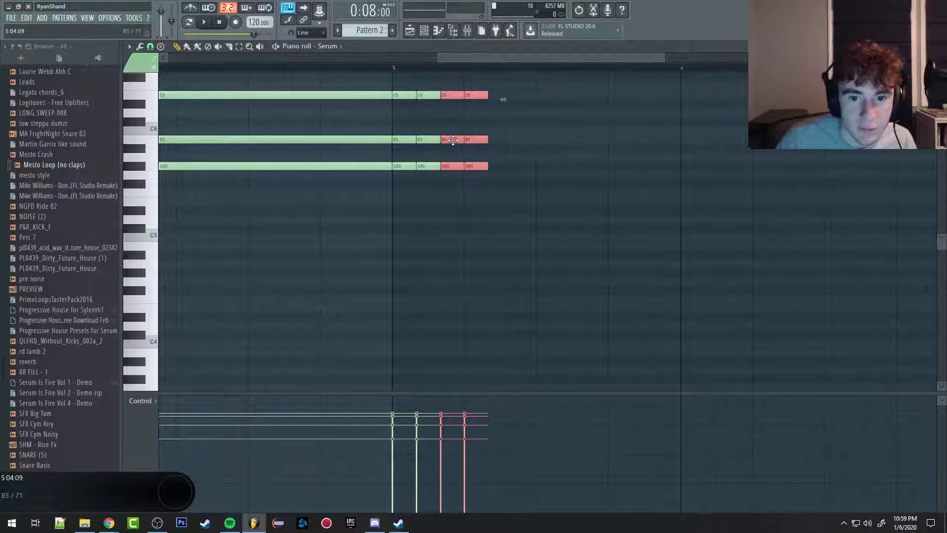
scroll(420, 142, up, 4)
scroll(355, 158, down, 4)
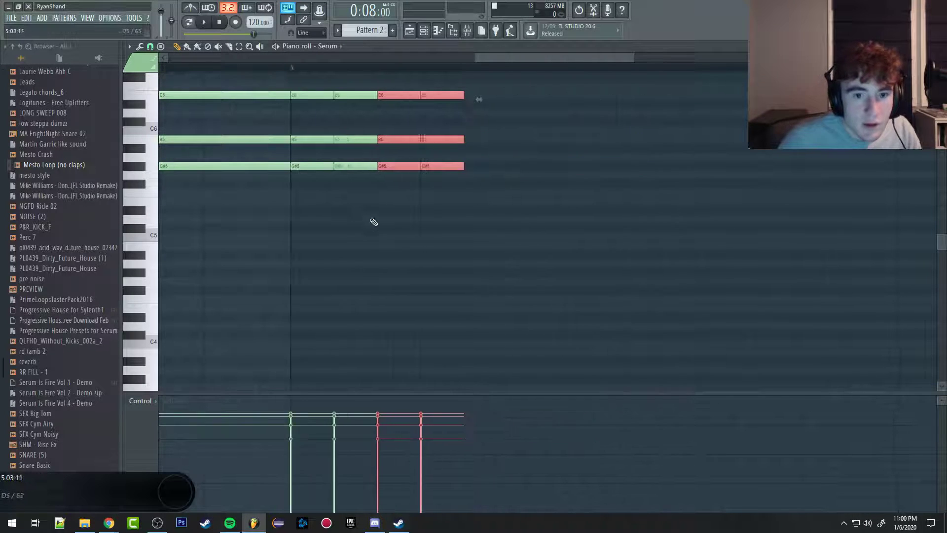
Step: Play the short repeated chords from the start of bar 5
click(275, 47)
click(323, 67)
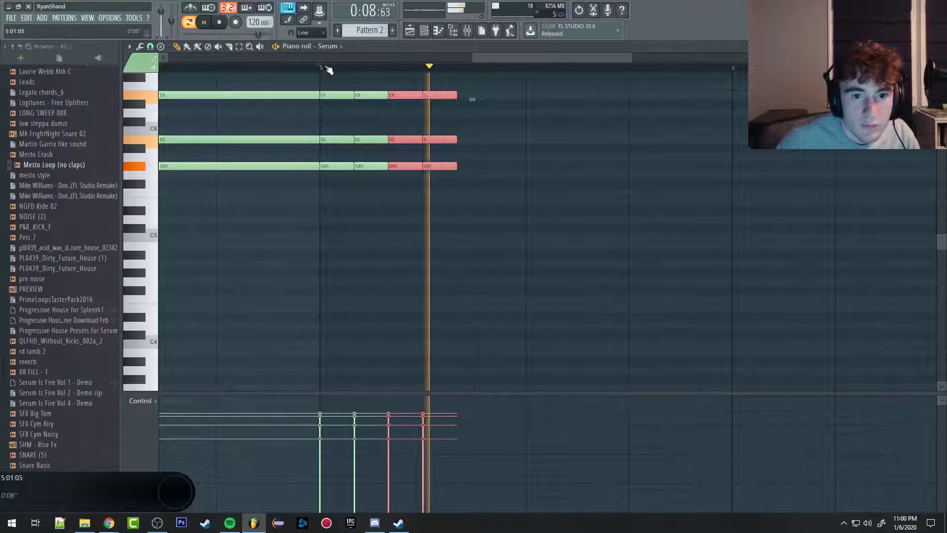
key(space)
scroll(407, 124, up, 2)
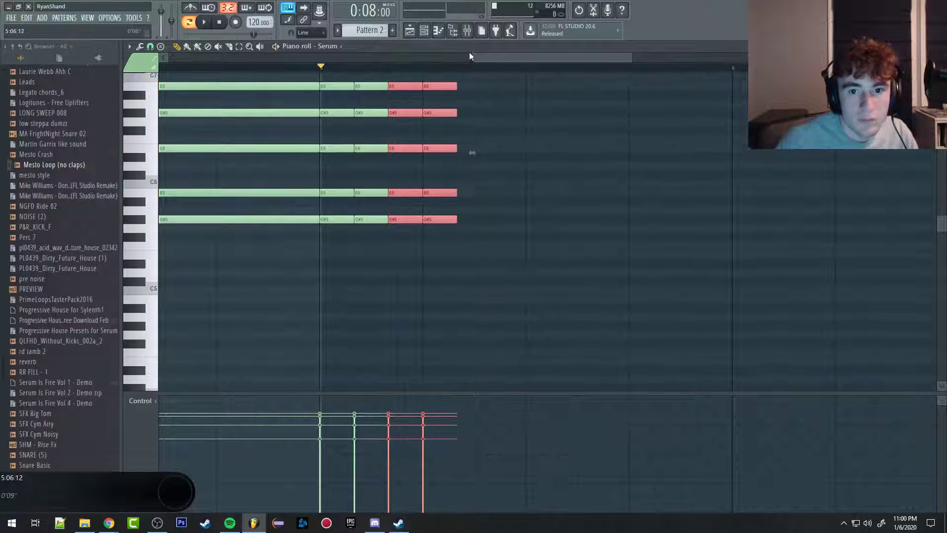
Step: Select the bus track in the mixer, play the bar 5 chords again, and return to the piano roll
key(F9)
click(268, 138)
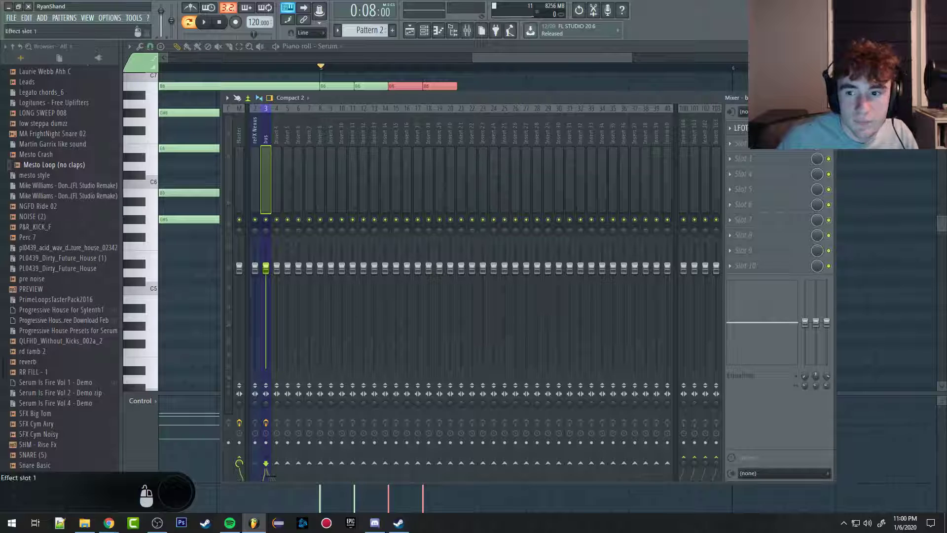
key(space)
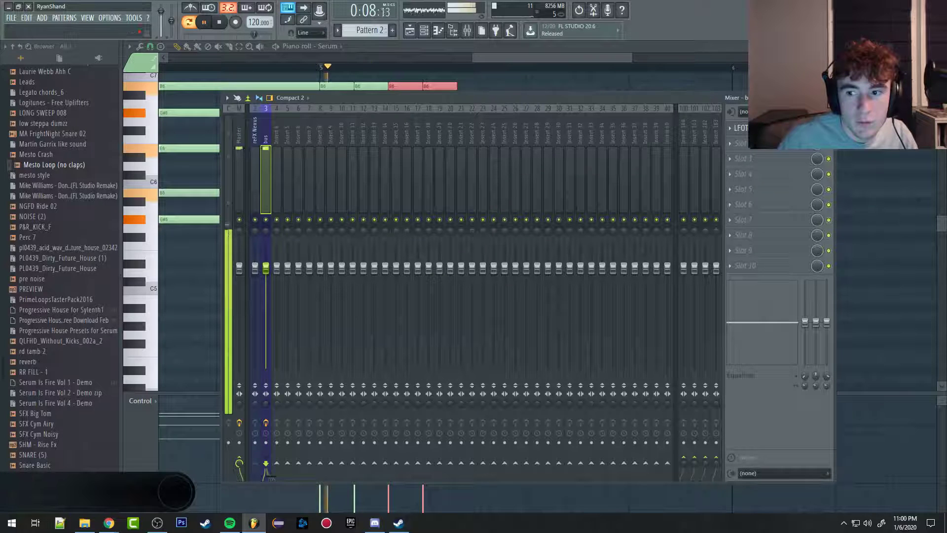
key(space)
click(491, 58)
Step: Delete all the notes of the short chords in bar 5, keeping the chords in bars 1 to 4
scroll(377, 114, up, 3)
scroll(378, 183, up, 3)
scroll(370, 177, down, 3)
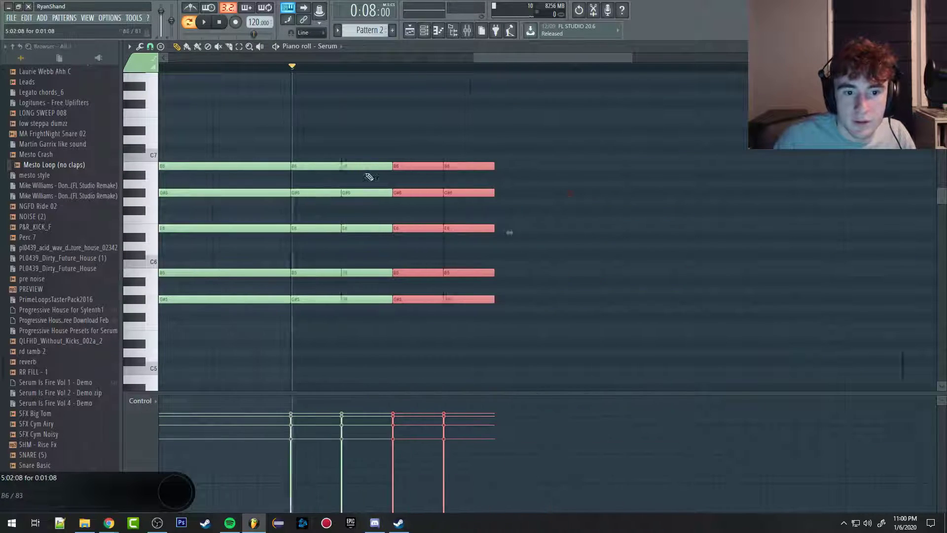
right_click(442, 159)
right_click(439, 167)
right_click(435, 193)
right_click(431, 229)
right_click(407, 273)
right_click(407, 300)
right_click(438, 300)
right_click(437, 273)
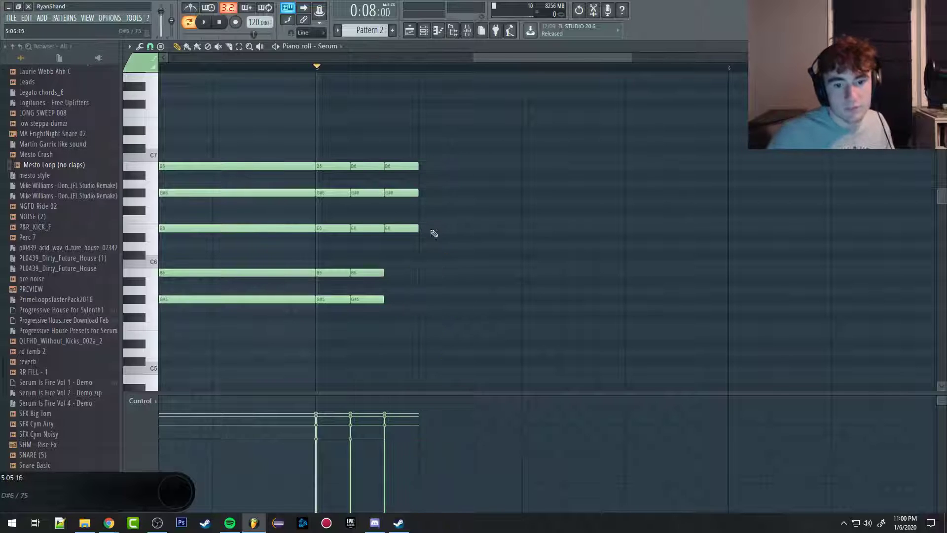
right_click(401, 193)
right_click(398, 228)
right_click(370, 273)
right_click(370, 300)
right_click(336, 273)
right_click(336, 228)
right_click(340, 193)
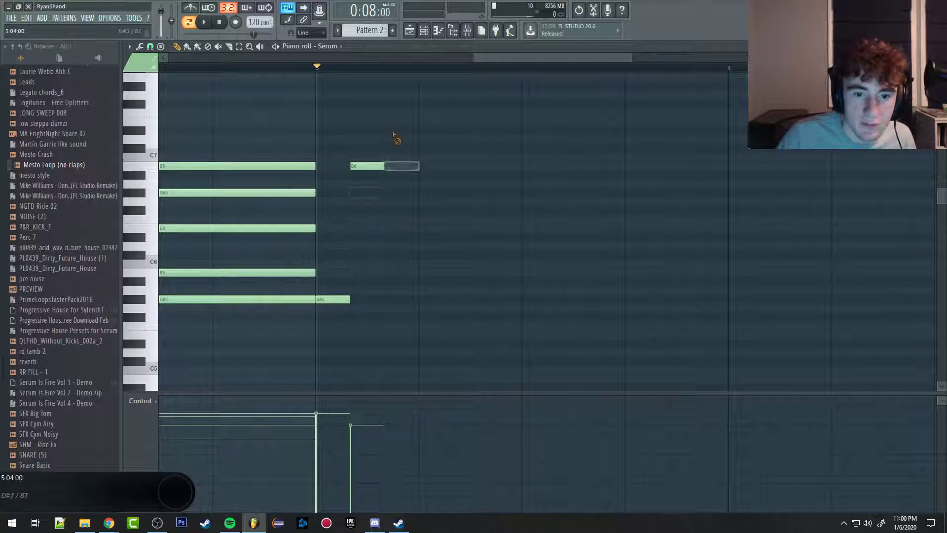
right_click(370, 167)
right_click(339, 300)
Step: Set the piano roll's snap to Line
scroll(345, 303, down, 3)
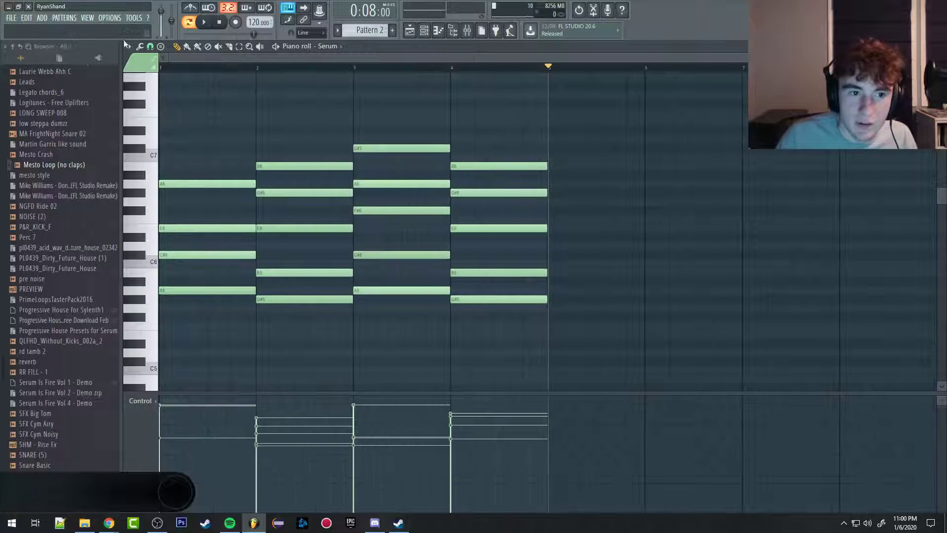
click(151, 46)
click(169, 72)
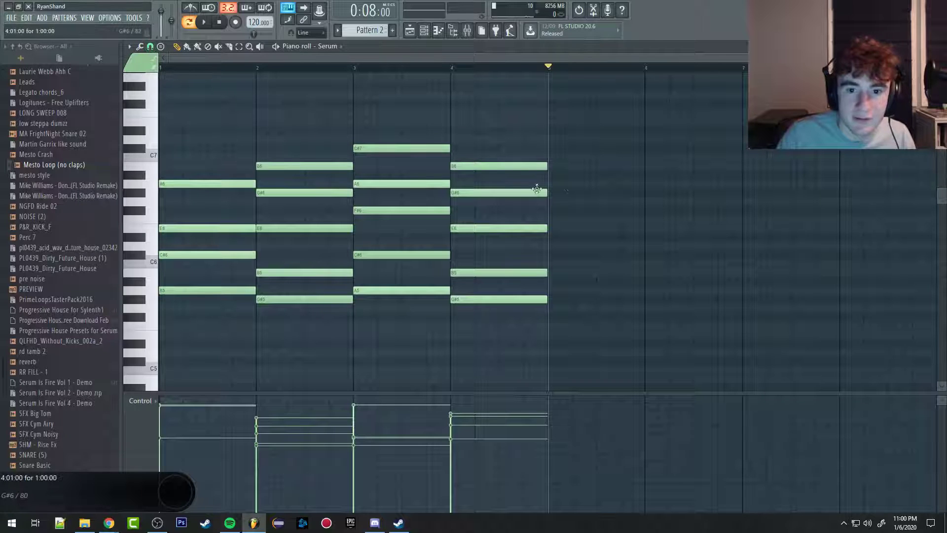
Step: Try lengthening the top C#7 note of bar 3 into bar 4 at different zoom levels
scroll(379, 170, up, 1)
scroll(378, 170, up, 1)
scroll(394, 161, down, 2)
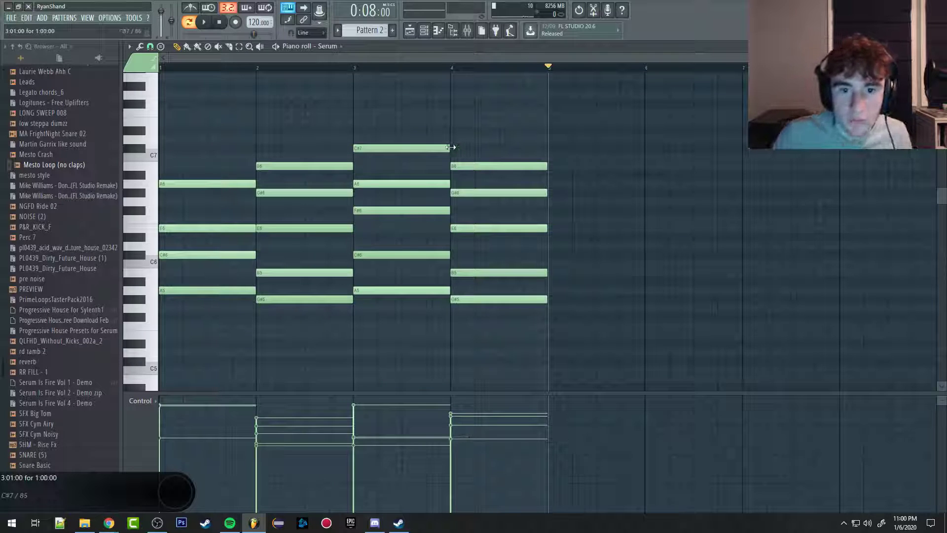
scroll(451, 148, up, 5)
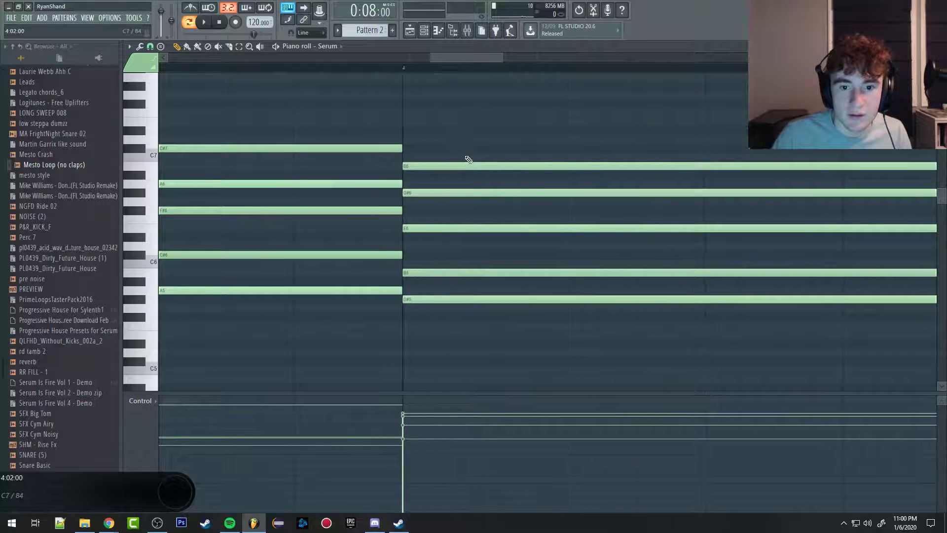
scroll(469, 160, down, 1)
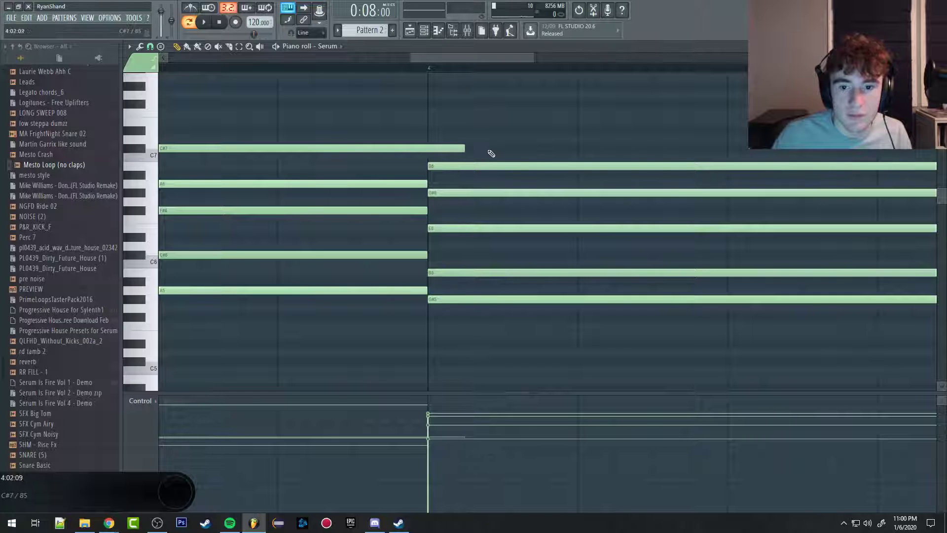
scroll(492, 153, down, 5)
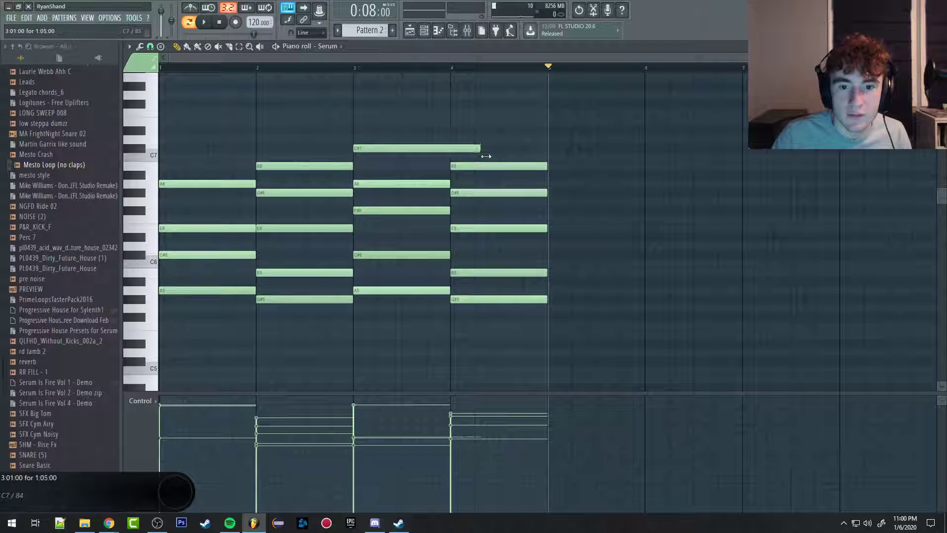
drag(486, 156, 527, 153)
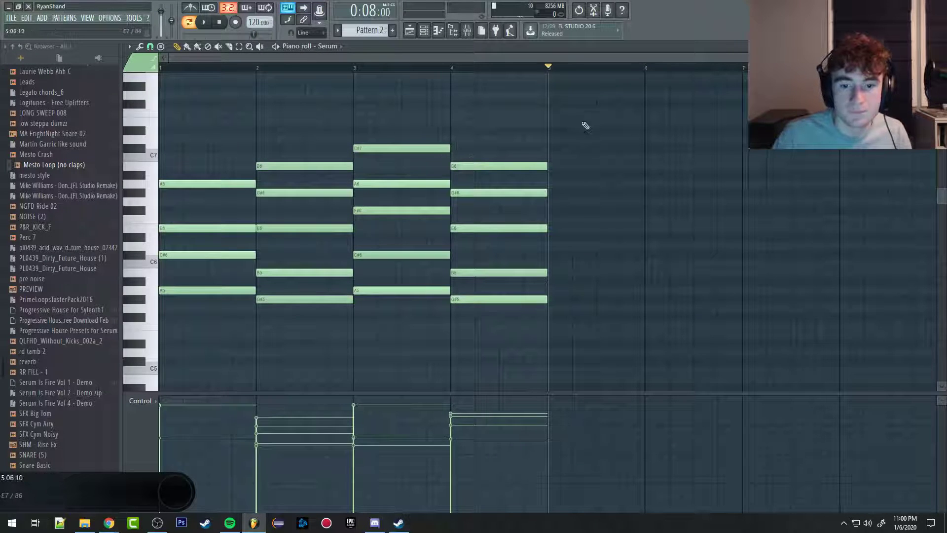
Step: Select the chords in bars 1 to 4 and duplicate them into bars 5 to 8
drag(603, 97, 157, 341)
key(ctrl+b)
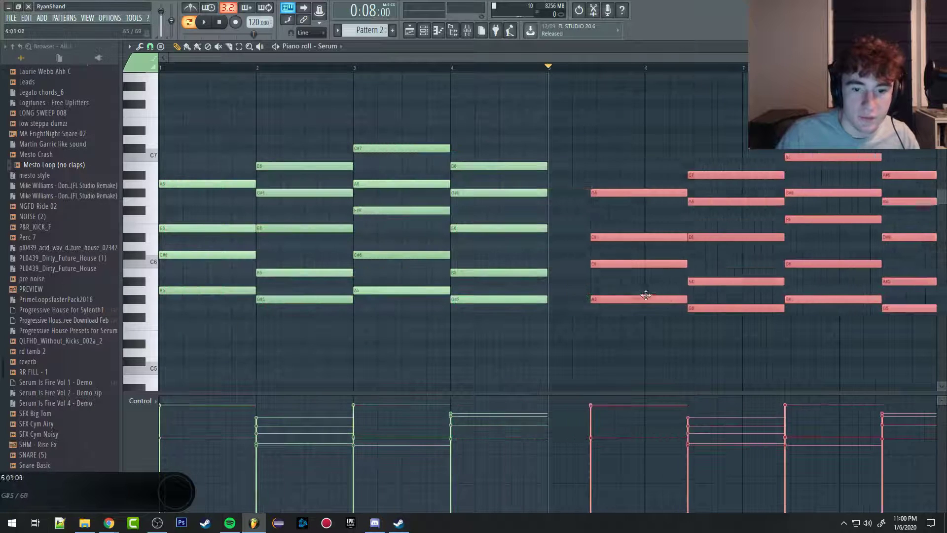
scroll(598, 293, down, 2)
Step: Copy the four-bar chord progression into bars 9 to 12, align it to the start of bar 9, and deselect it
drag(704, 116, 417, 358)
key(shift+i)
drag(180, 290, 694, 286)
scroll(694, 286, down, 1)
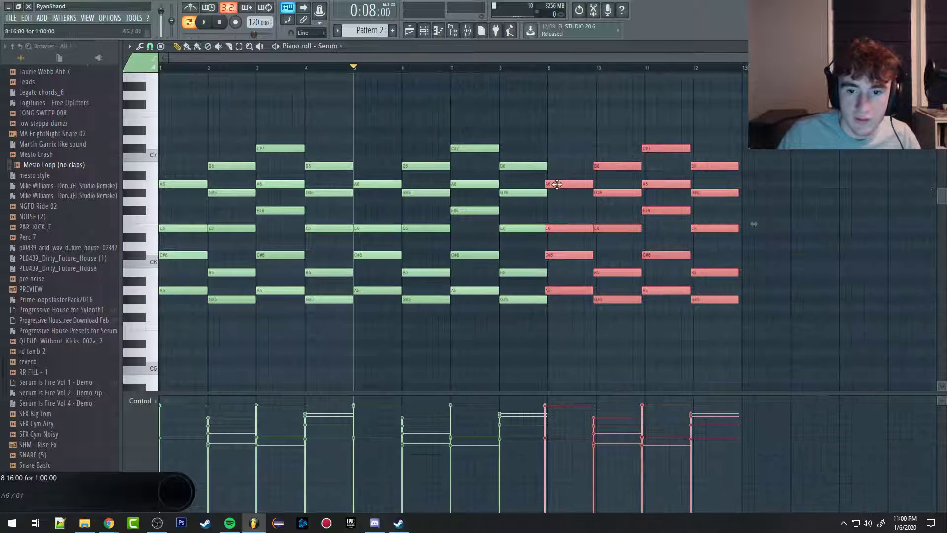
scroll(557, 185, up, 3)
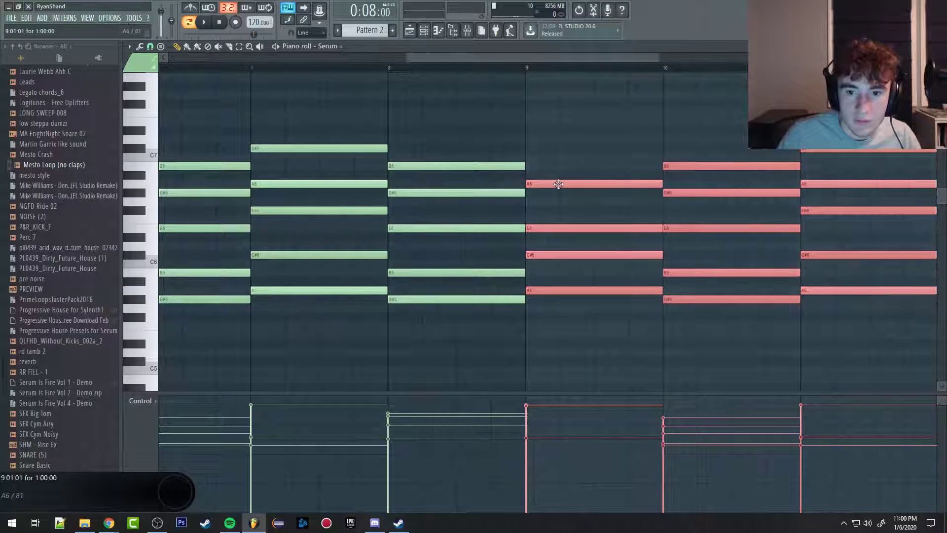
scroll(557, 184, down, 3)
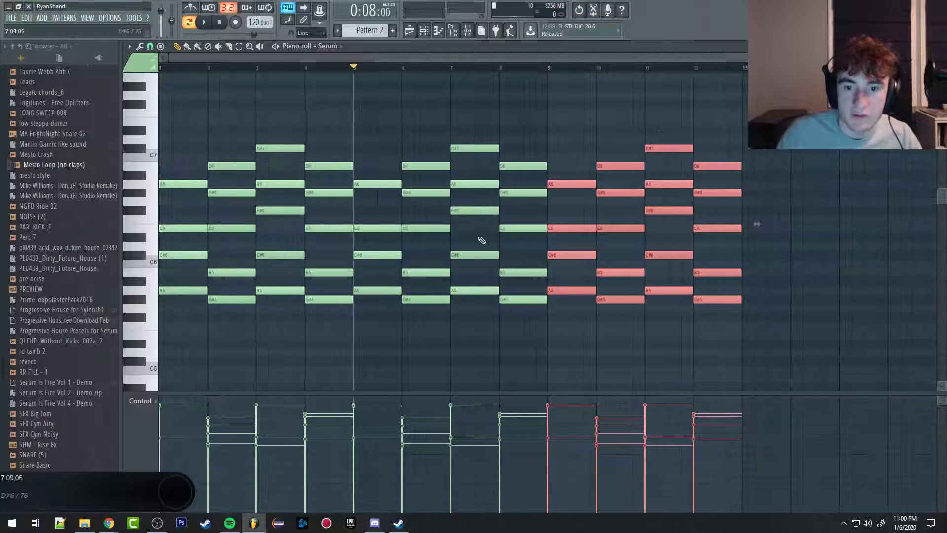
click(585, 105)
right_click(586, 106)
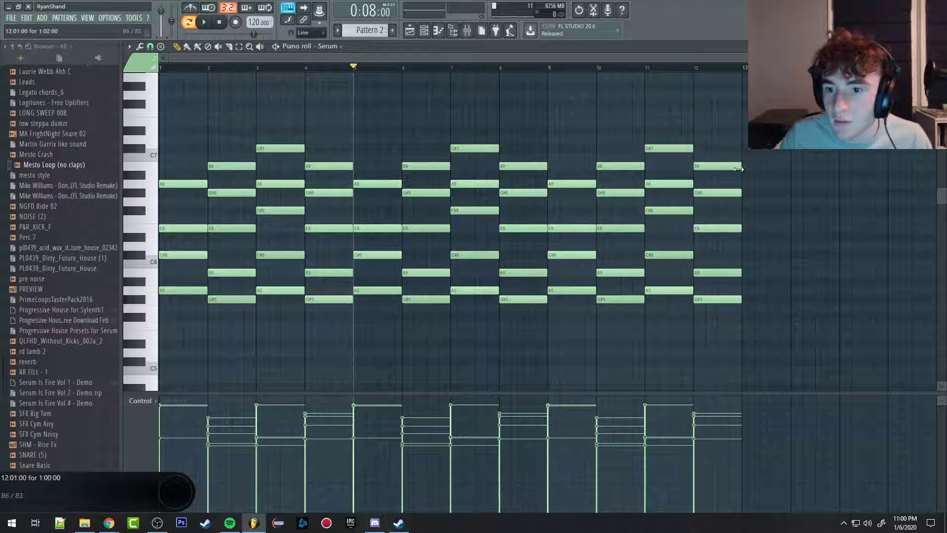
Step: Try lengthening bar 12's top B6 note past the start of bar 13 at different zoom levels
scroll(755, 190, up, 8)
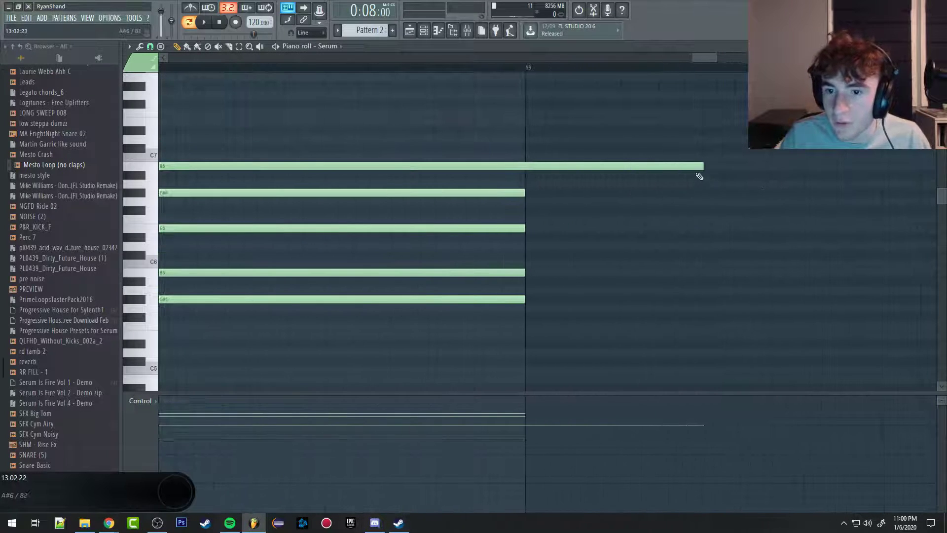
drag(701, 166, 665, 211)
scroll(666, 211, down, 8)
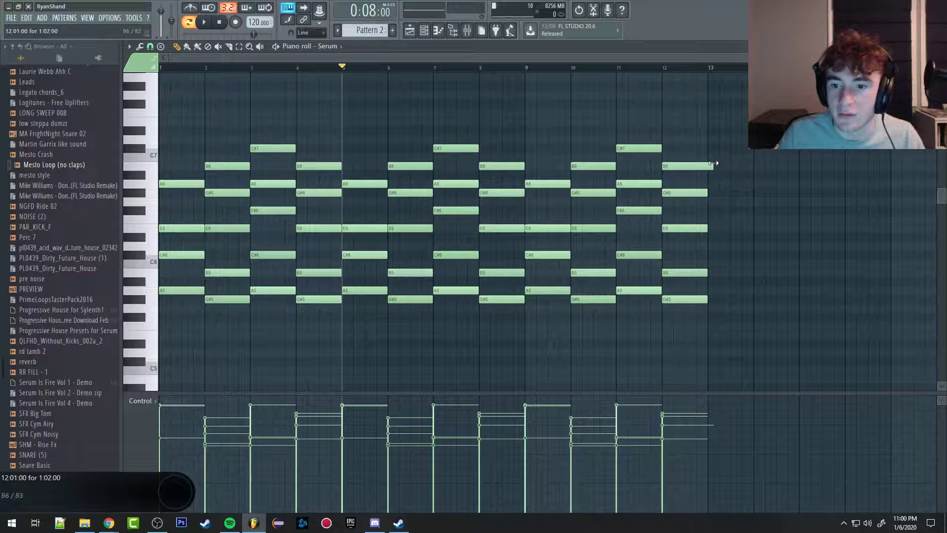
scroll(719, 164, up, 10)
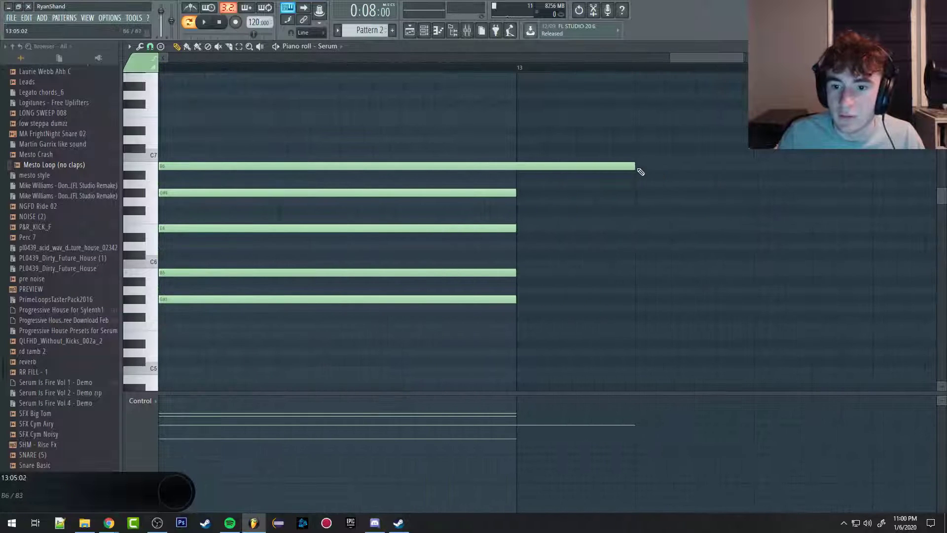
scroll(581, 275, down, 8)
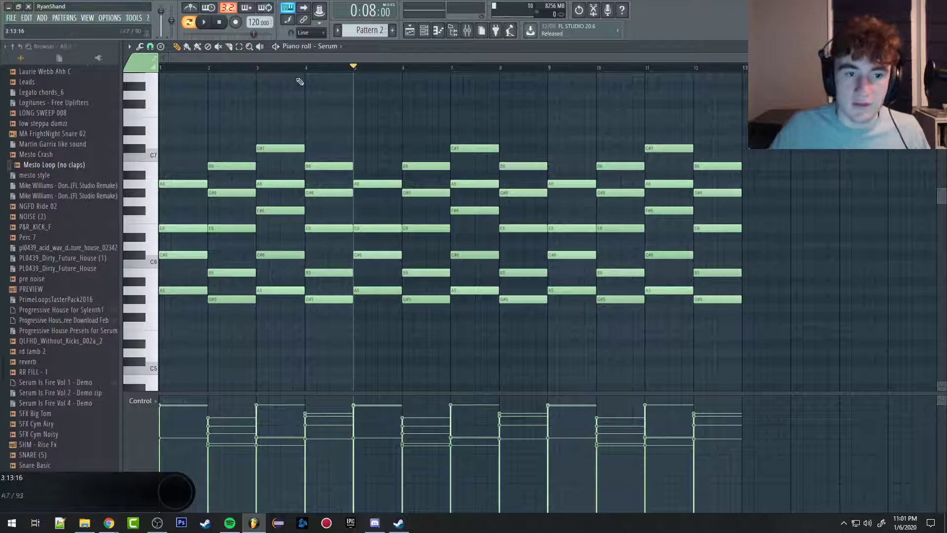
Step: Open the playlist and delete the Mesto Loop (no claps) clip from track 5
click(410, 30)
scroll(348, 252, down, 3)
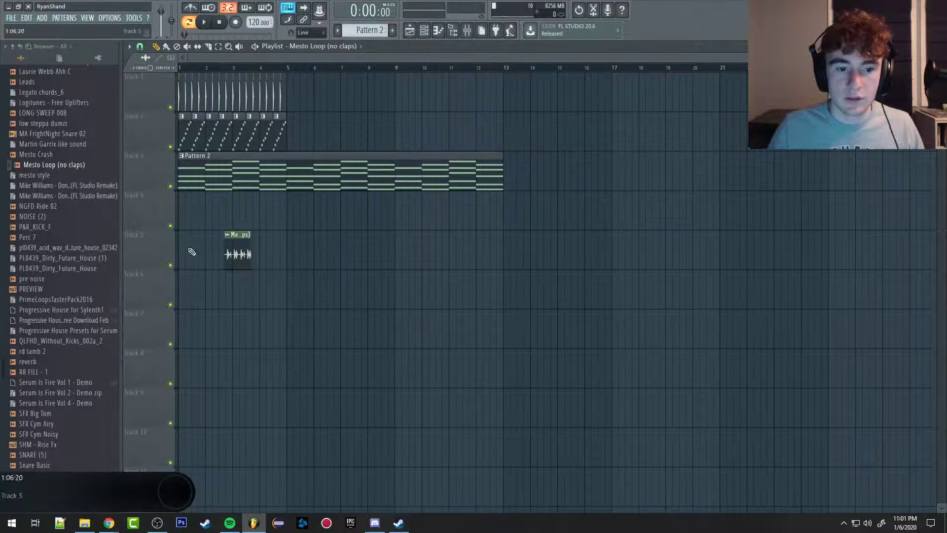
right_click(234, 250)
Step: Play the song and mute playlist tracks 1 and 2
key(space)
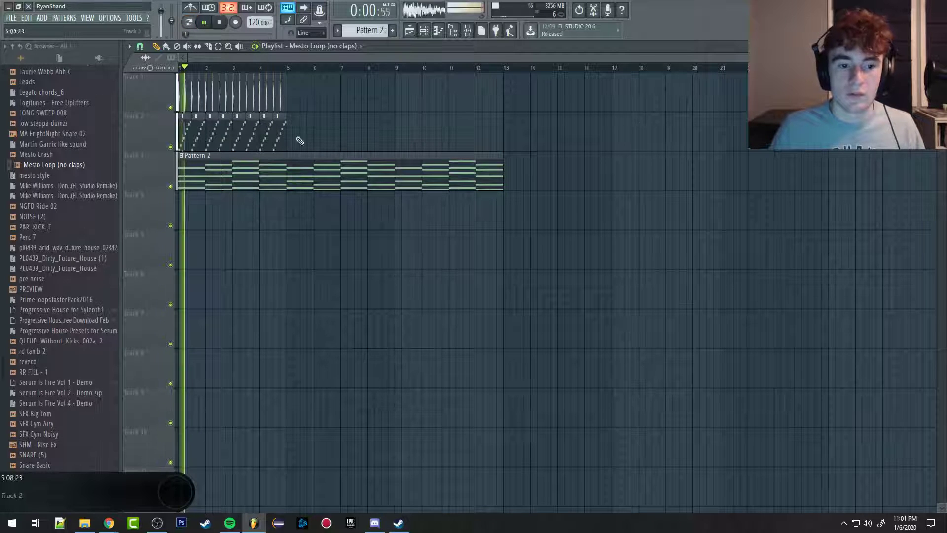
click(170, 147)
click(170, 108)
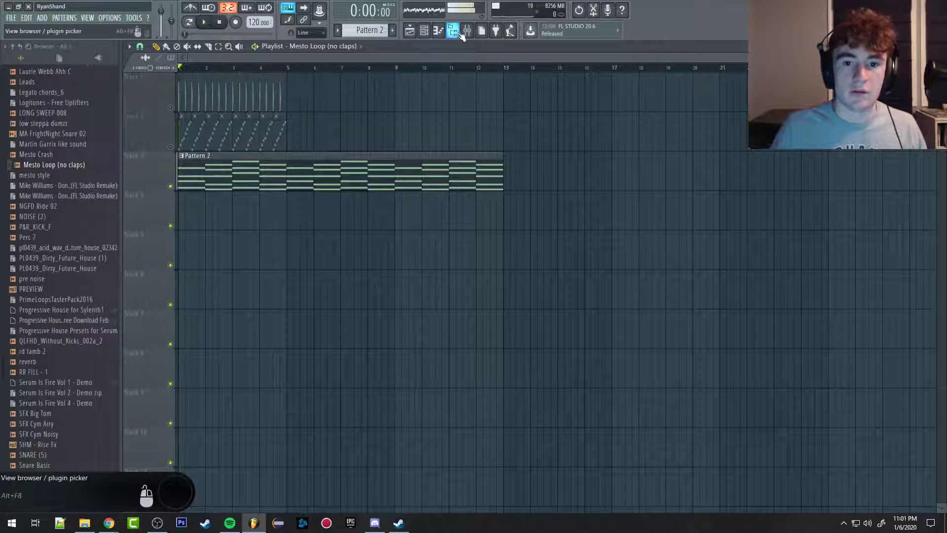
Step: Open the mixer and play the song to check which mixer tracks carry the synth and bus signal
click(467, 30)
key(space)
key(space)
click(301, 60)
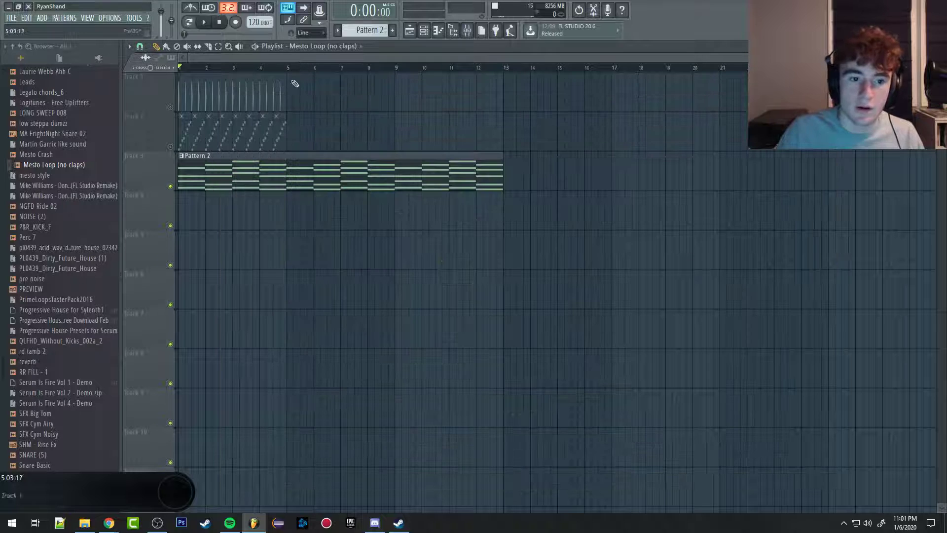
click(467, 31)
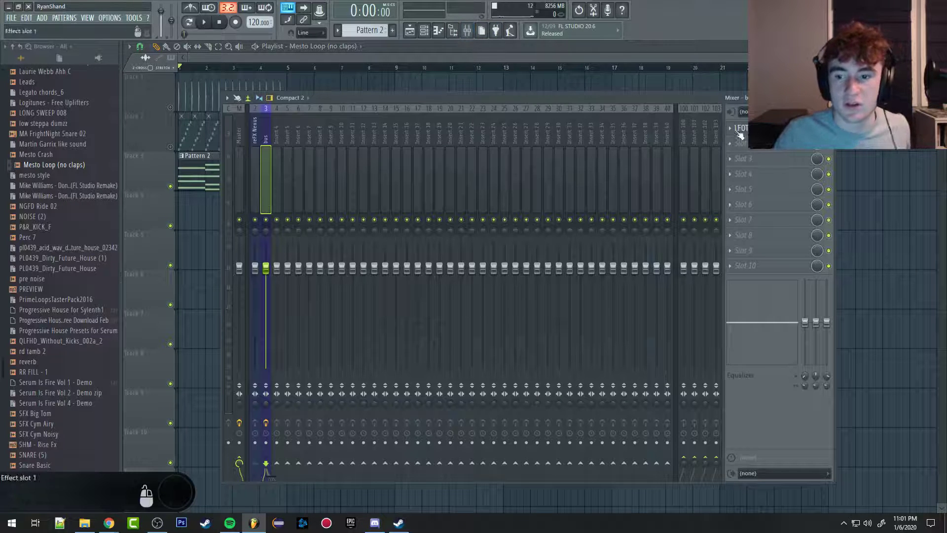
key(space)
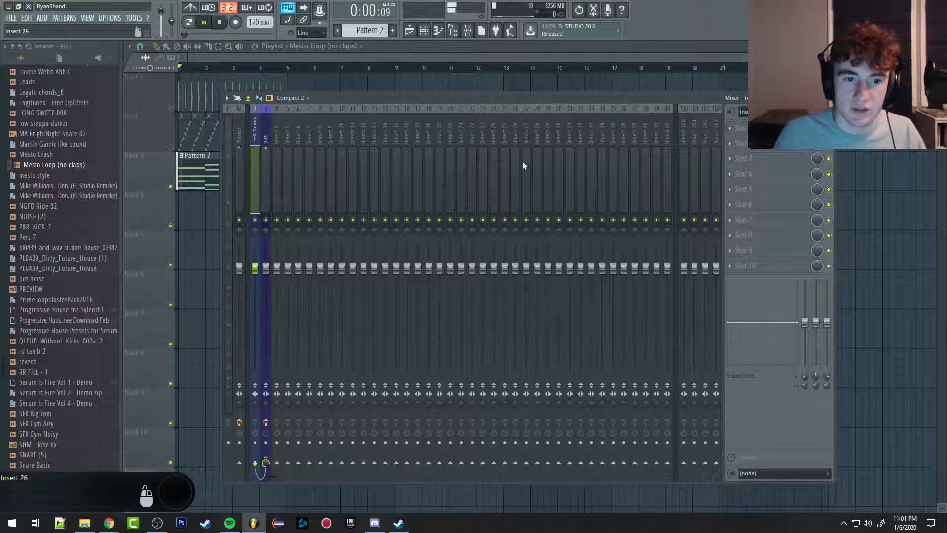
drag(271, 477, 260, 477)
key(space)
Step: Open Fruity Parametric EQ 2 on the synth mixer track, lower its band 7 low-pass cutoff into the mid range, and start playback
click(250, 137)
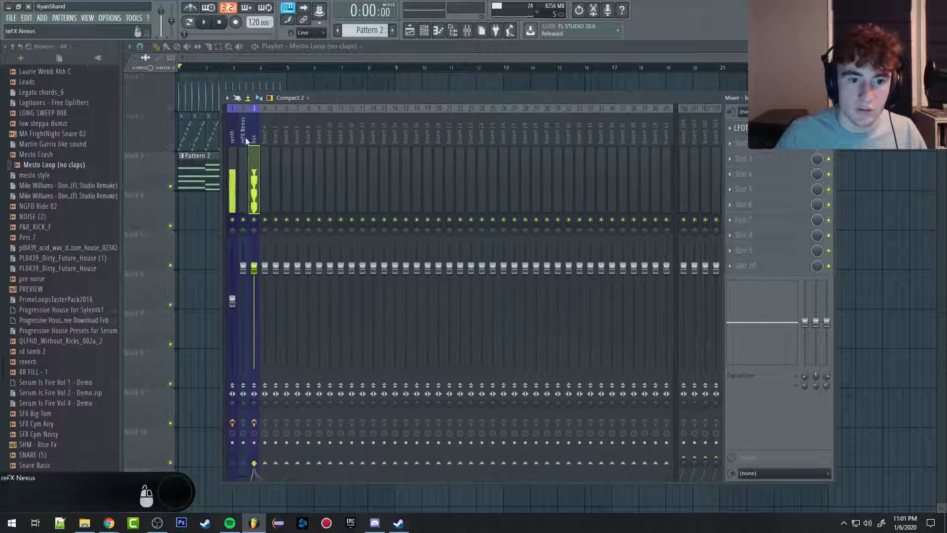
click(768, 128)
click(768, 128)
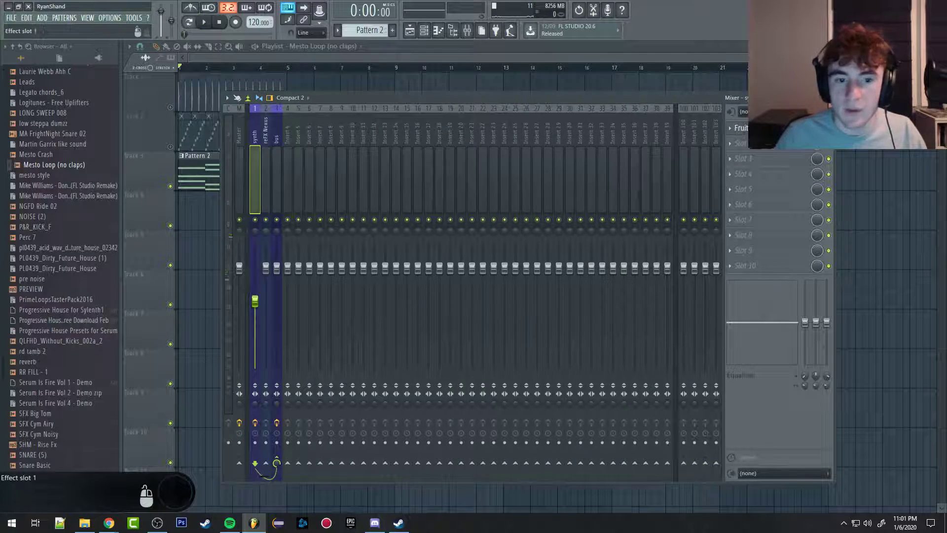
click(767, 127)
drag(364, 223, 304, 224)
key(space)
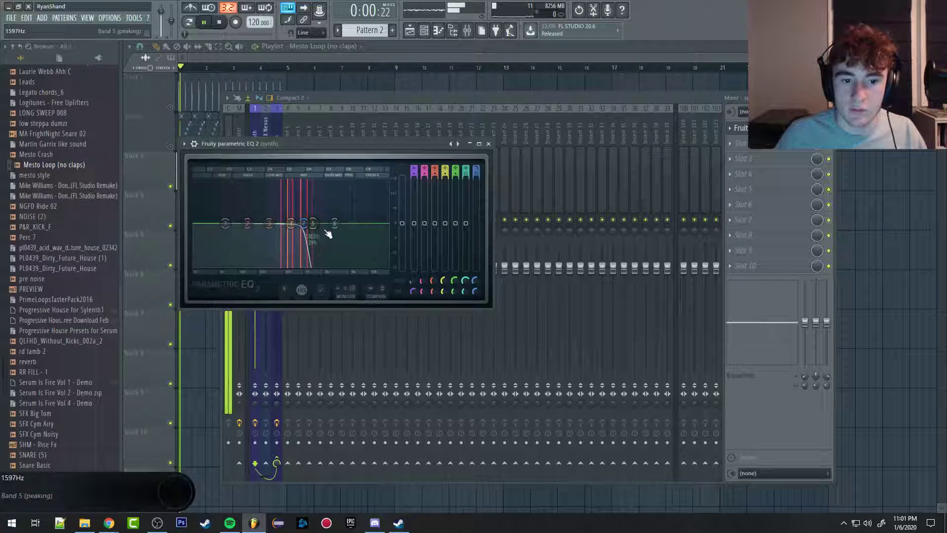
Step: Create an automation clip for the synth EQ's band 7 frequency and stop playback
right_click(474, 282)
click(498, 351)
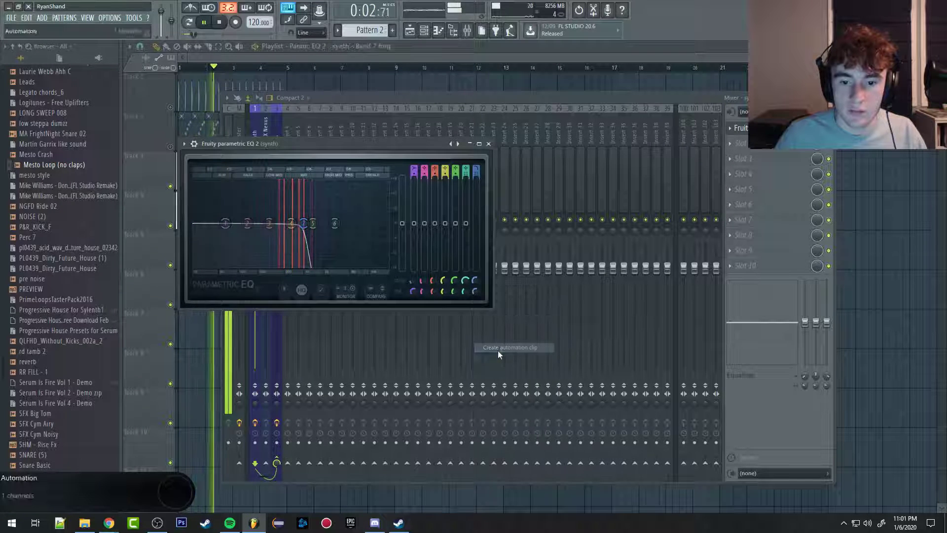
key(space)
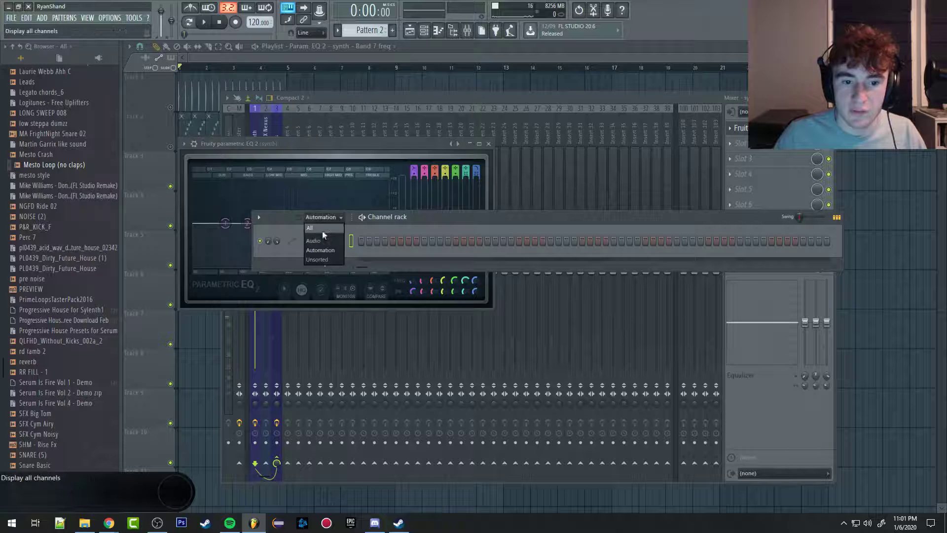
Step: Show all channels in the channel rack and examine the automation options for the Snare's volume, pitch and fade-out controls
click(310, 228)
click(326, 285)
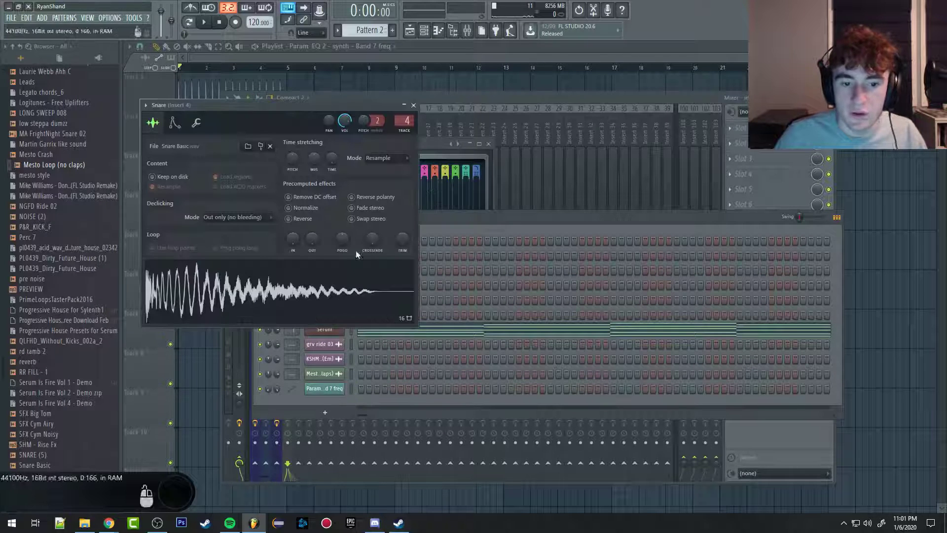
right_click(344, 121)
click(363, 117)
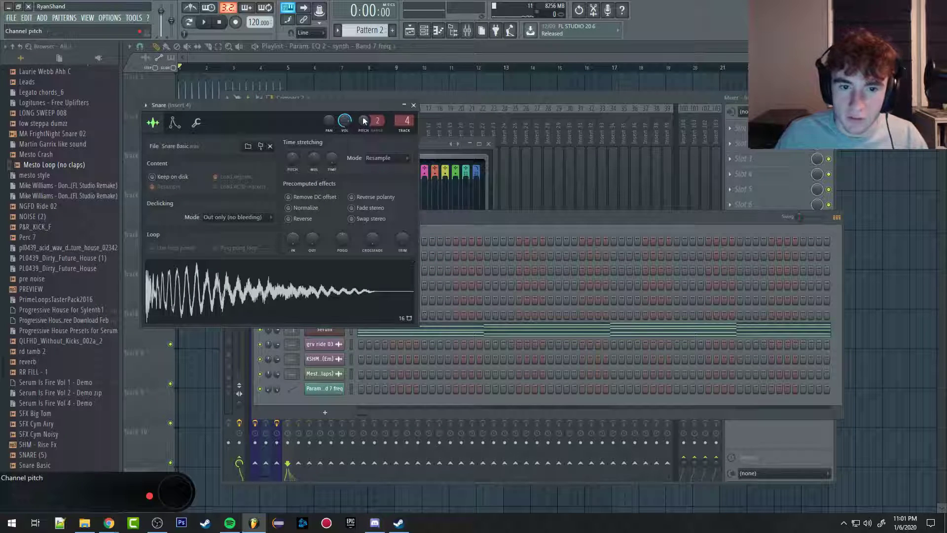
right_click(363, 117)
click(447, 157)
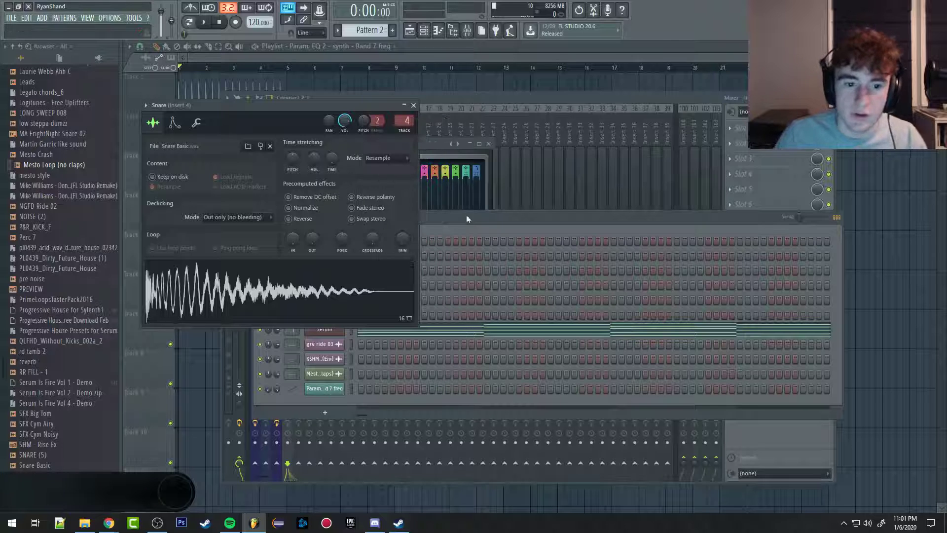
right_click(305, 245)
click(312, 236)
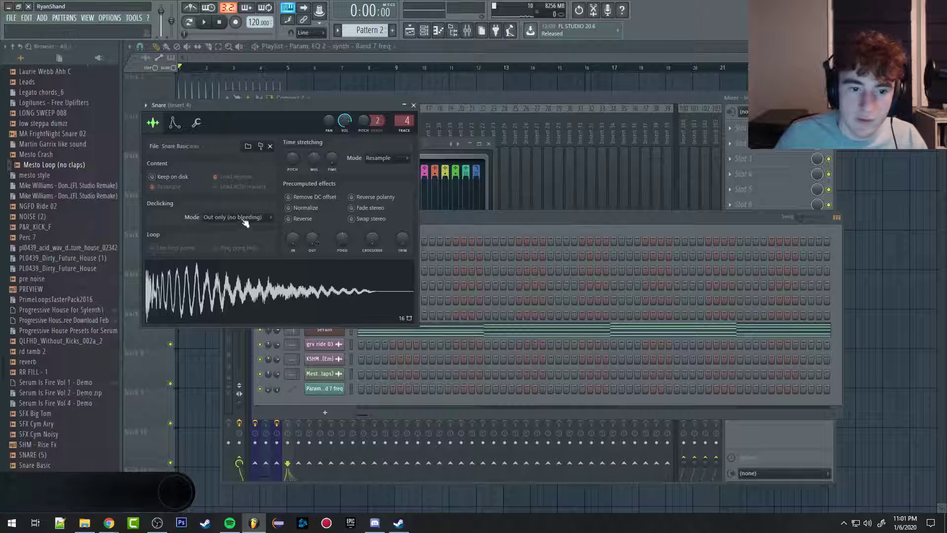
click(414, 105)
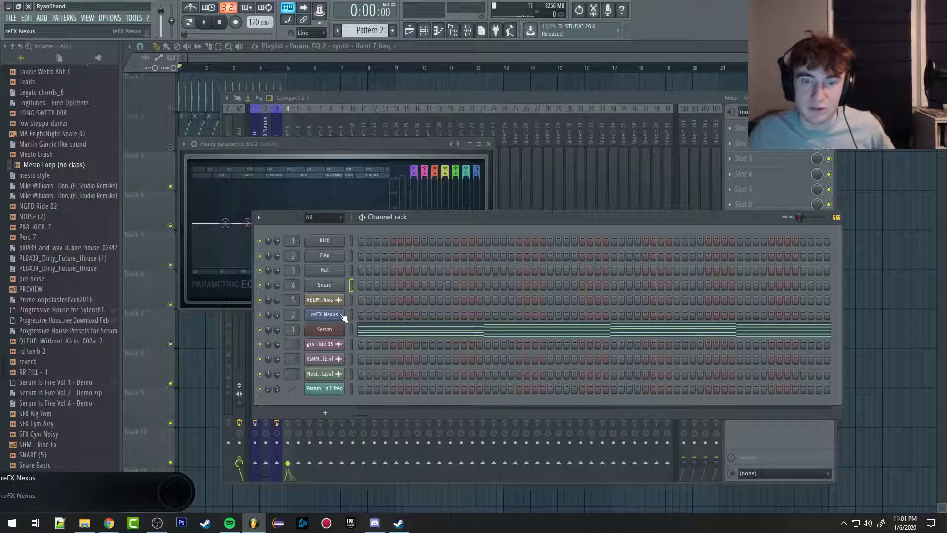
Step: Open the Serum channel and examine the options available for Oscillator A's level control
click(325, 329)
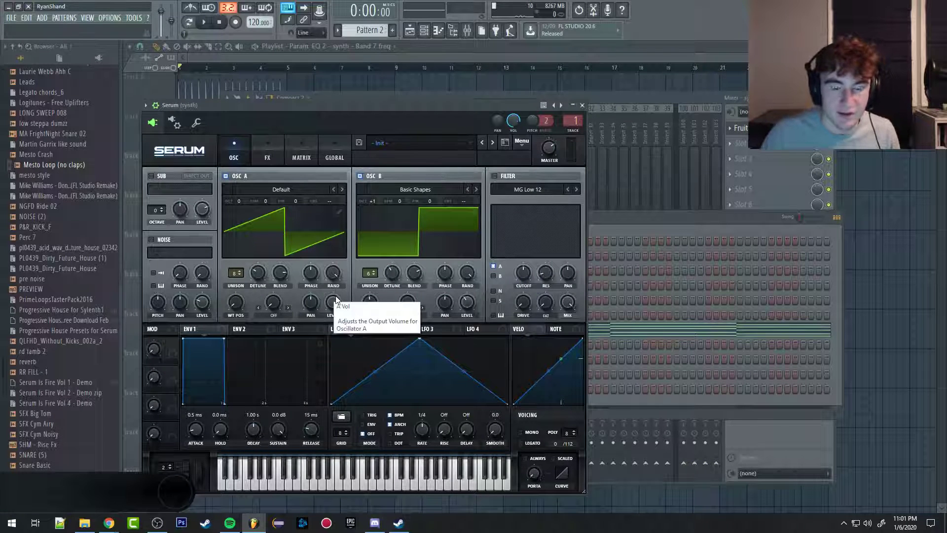
right_click(334, 299)
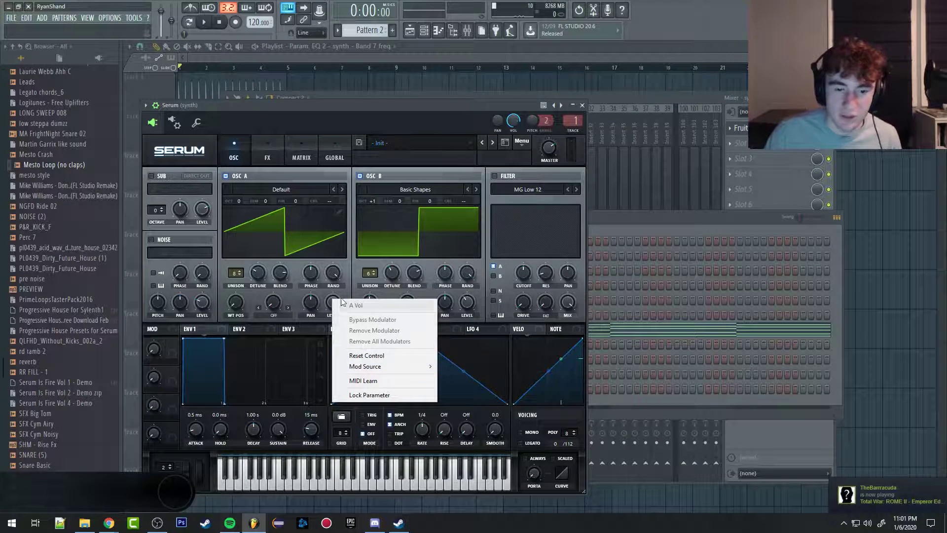
click(348, 289)
right_click(331, 301)
click(349, 288)
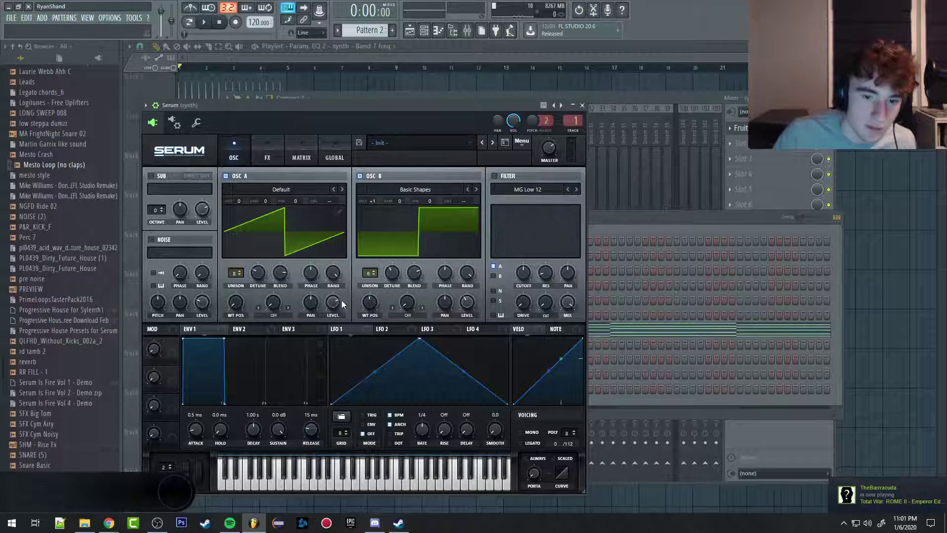
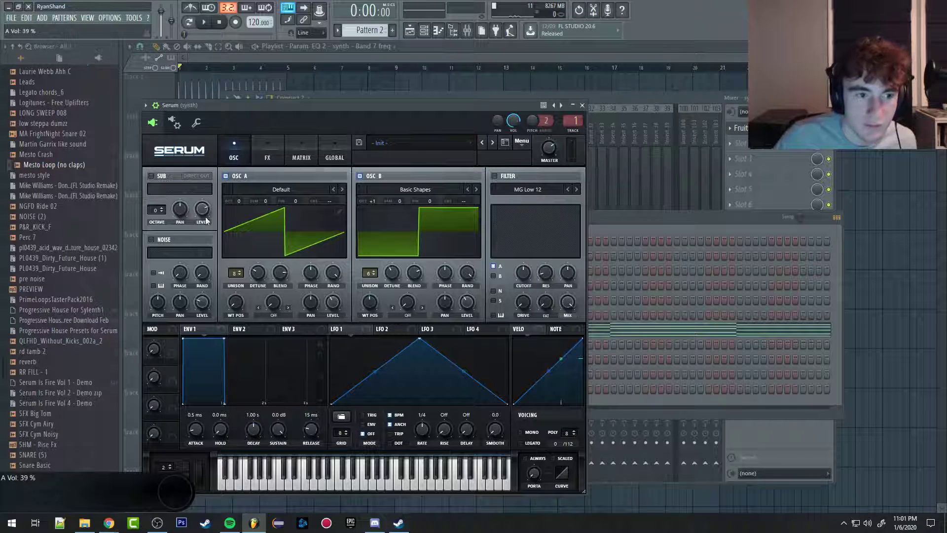
Step: Create an automation clip for Serum's last-tweaked A Vol parameter, then delete that clip from the playlist
click(135, 18)
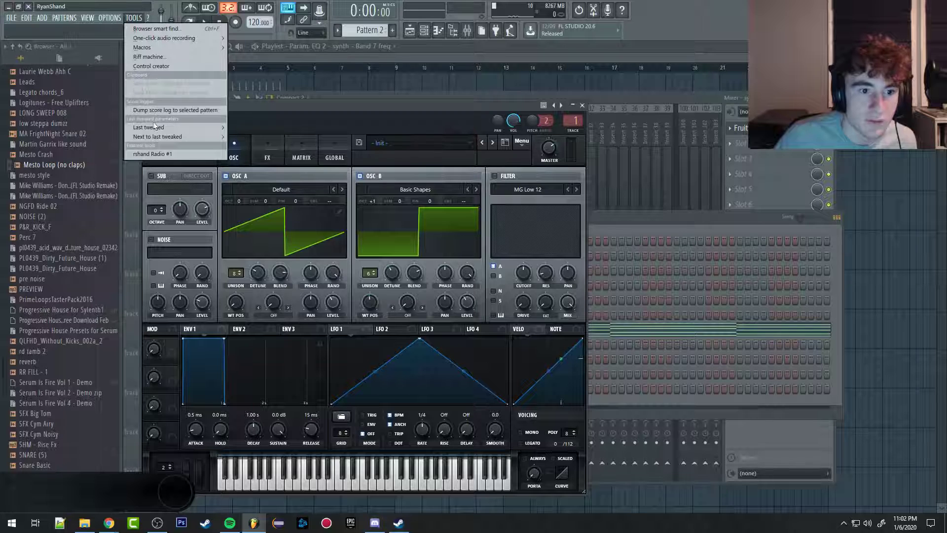
mouse_move(155, 126)
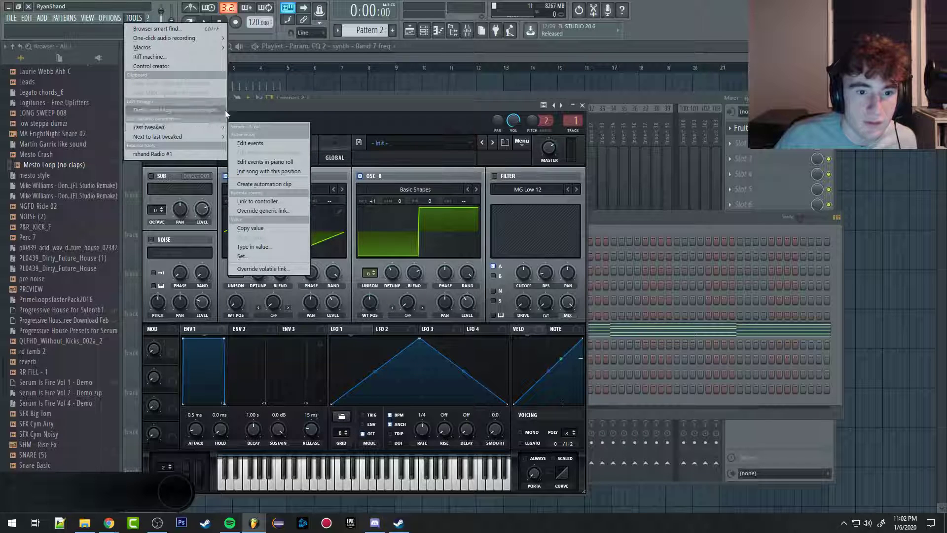
click(267, 185)
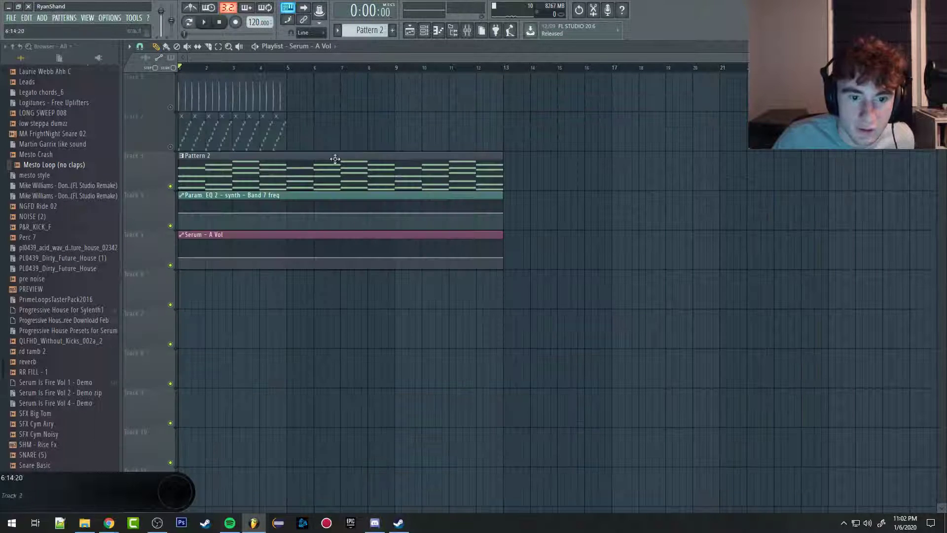
scroll(196, 270, up, 4)
scroll(258, 253, down, 4)
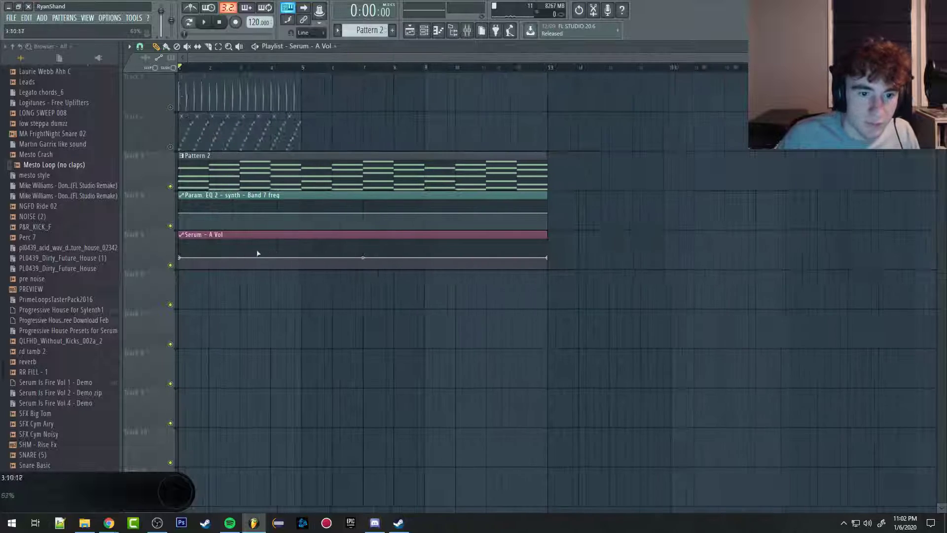
right_click(218, 236)
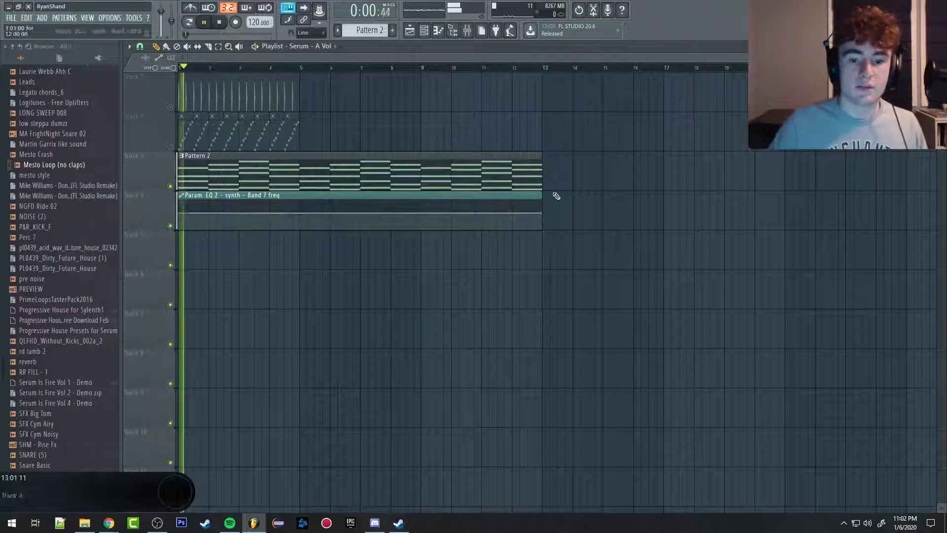
Step: Shorten the Band 7 freq automation clip to four bars, ending at bar 5, with its line rising toward the end
click(542, 213)
right_click(542, 213)
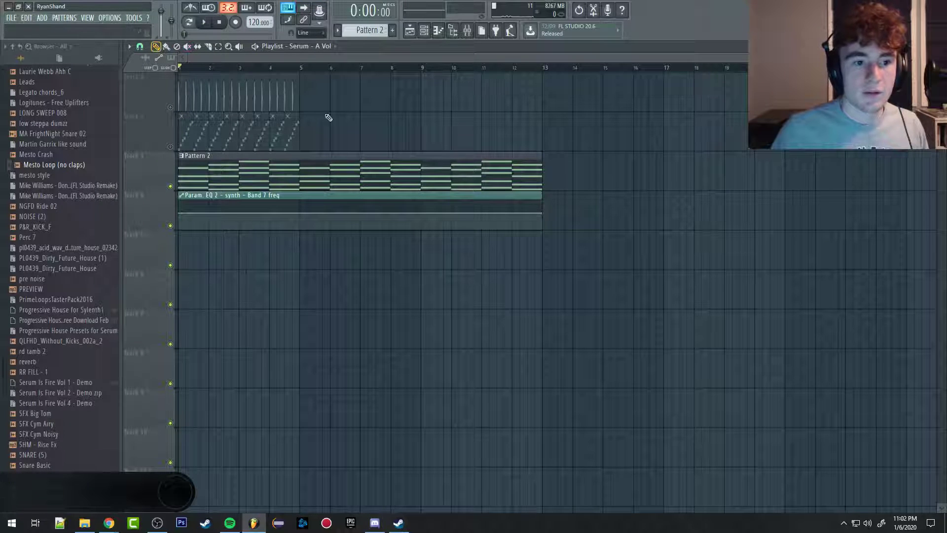
drag(541, 213, 299, 195)
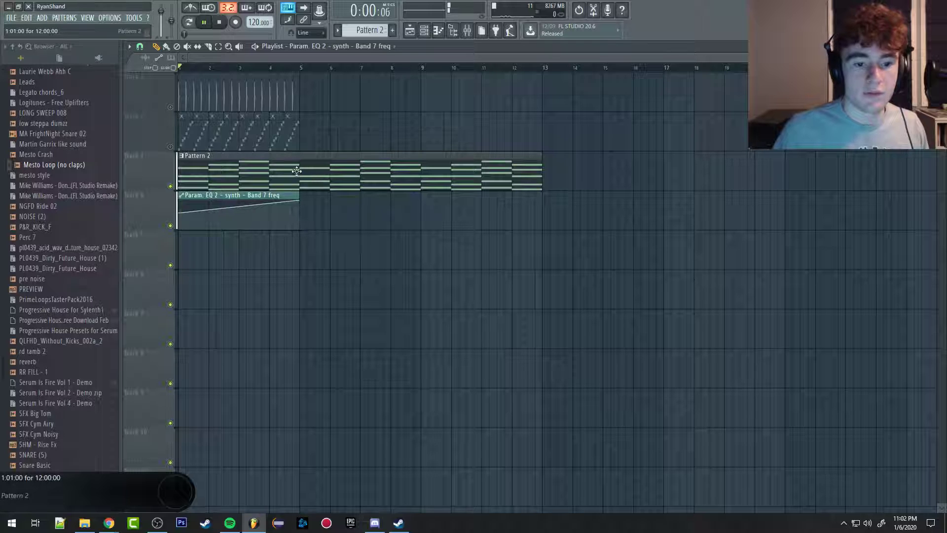
Step: Start playback and place copies of the Band 7 freq clip at bars 5 and 9
key(space)
click(302, 212)
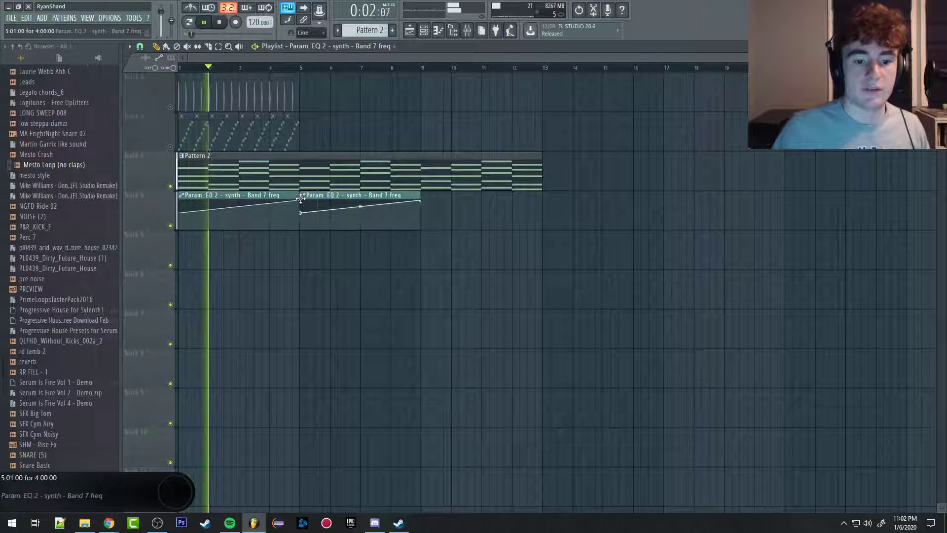
click(430, 212)
drag(448, 190, 440, 191)
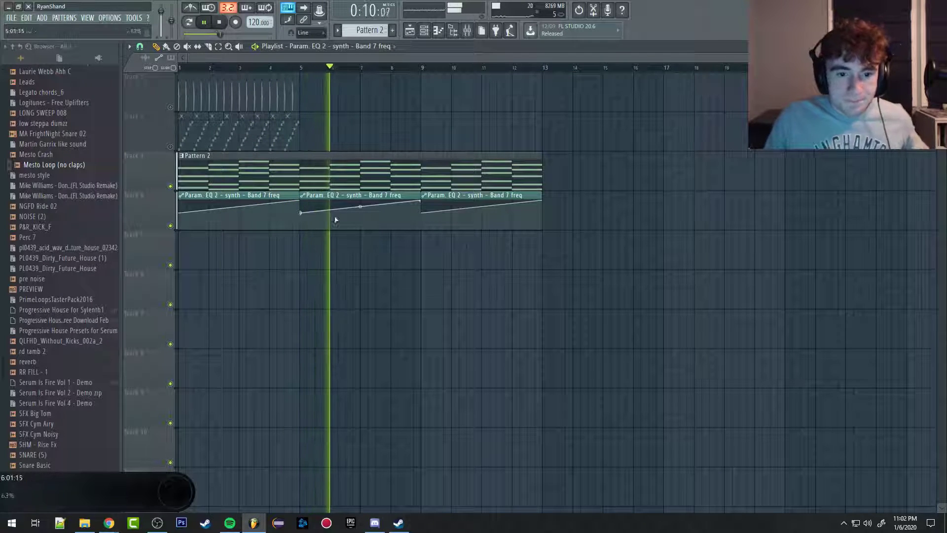
Step: Add automation points at bars 7 and 8 in the middle Band 7 freq clip with curved, stepped transitions, then stop playback
drag(362, 206, 364, 220)
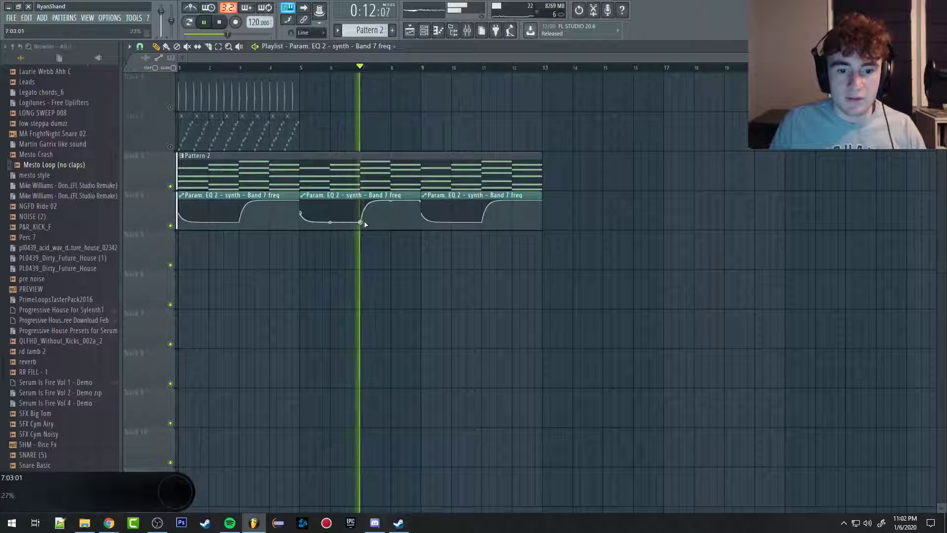
right_click(390, 217)
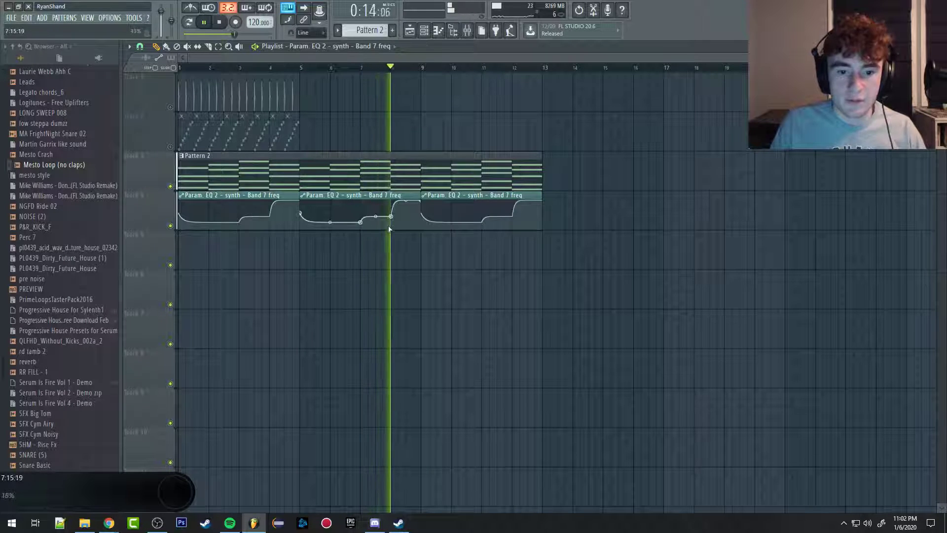
scroll(389, 234, down, 2)
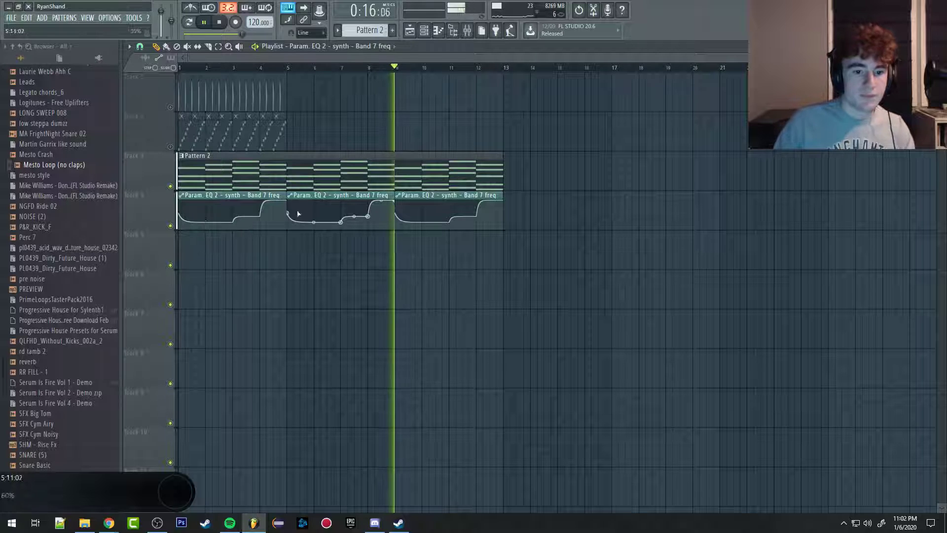
key(space)
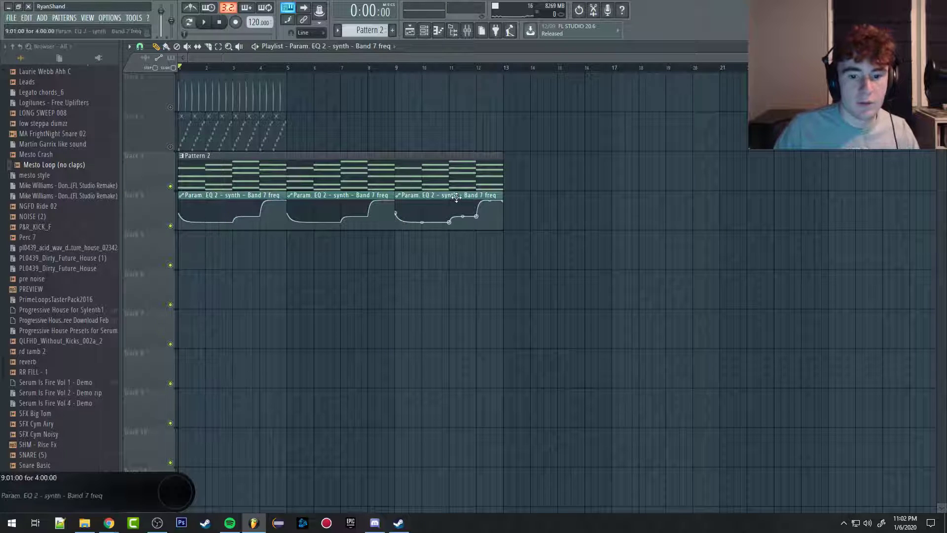
Step: Delete the Band 7 freq clips from bar 5 onward, keeping only the first one
click(191, 253)
drag(269, 235, 576, 180)
right_click(518, 220)
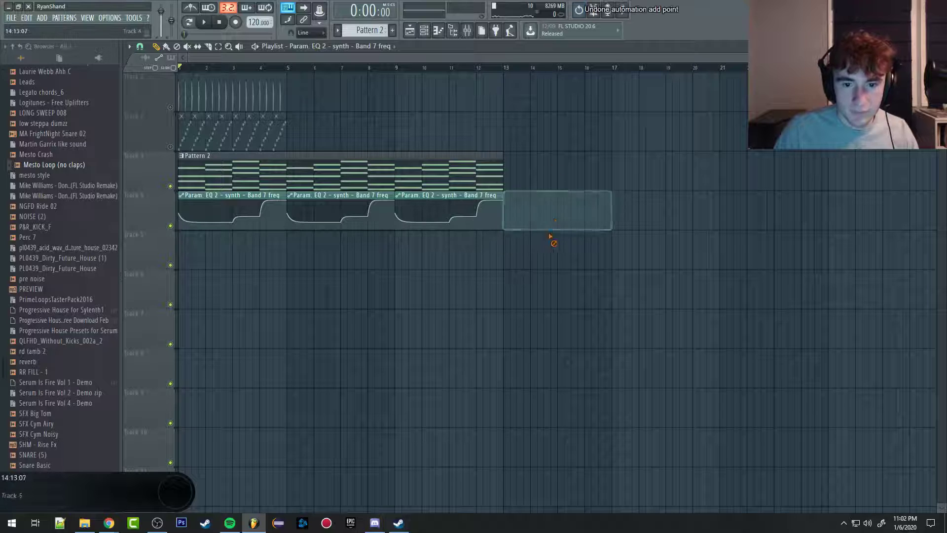
right_click(414, 228)
right_click(337, 194)
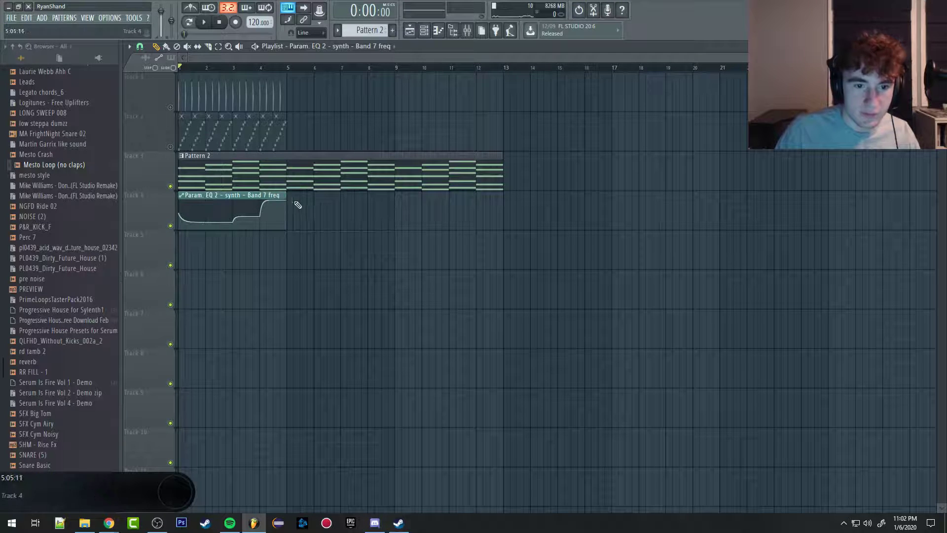
Step: Place a copy of the Band 7 freq clip at bar 5, make it unique, and add a high point at bar 6
click(302, 205)
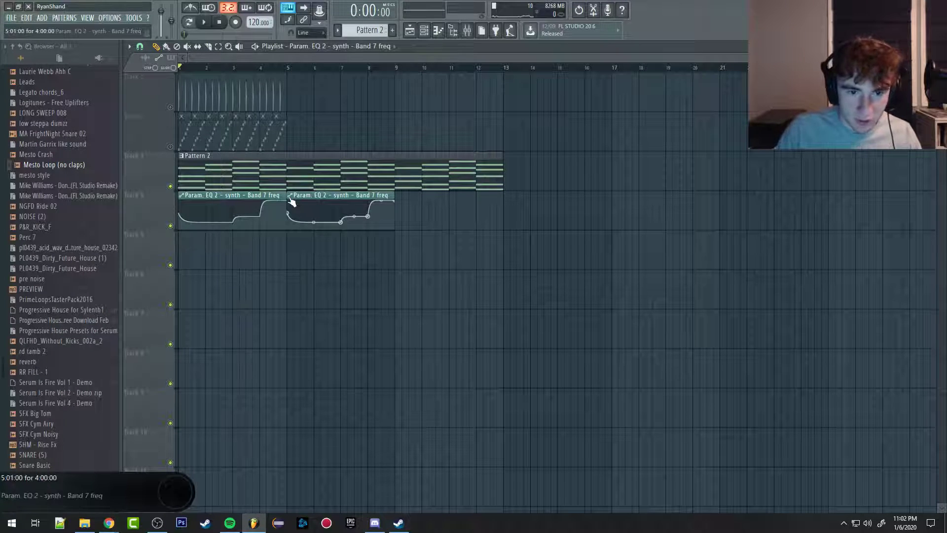
click(290, 198)
click(321, 269)
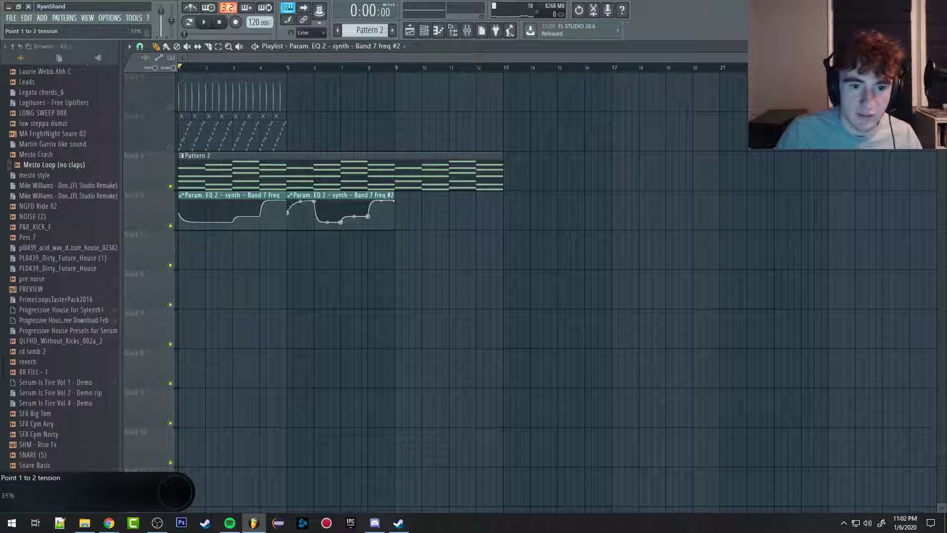
Step: Place a copy of the first Band 7 freq clip at bar 9, then delete it
click(242, 197)
click(403, 215)
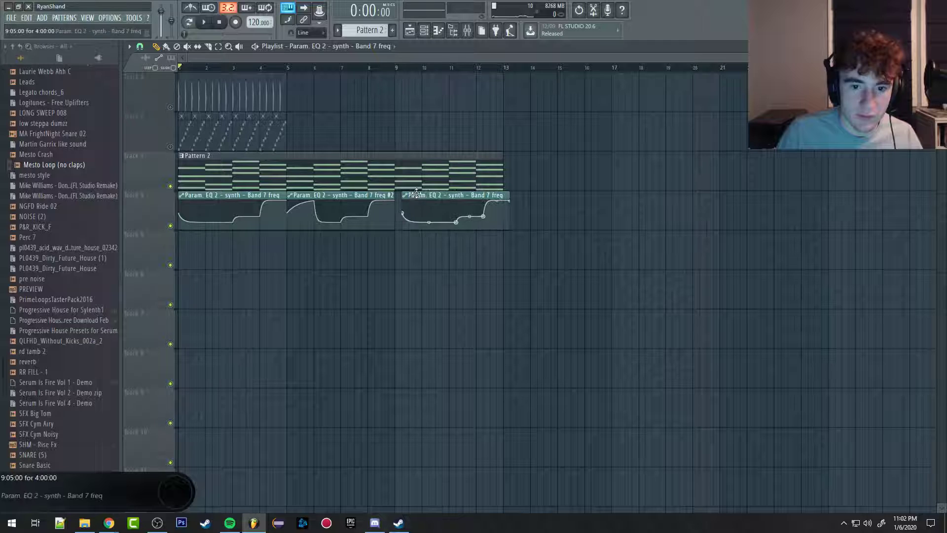
drag(421, 218, 422, 222)
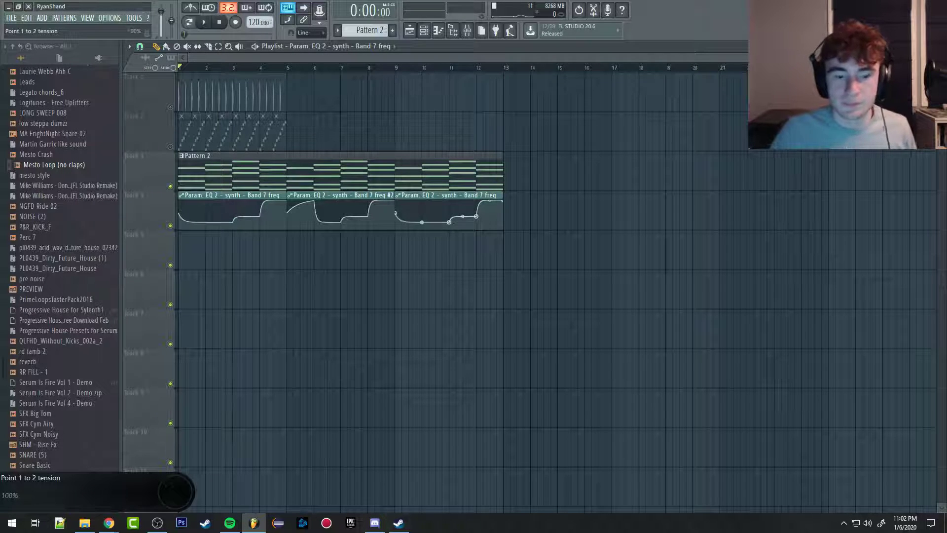
right_click(433, 194)
Step: Place a copy of the unique second Band 7 freq clip at bar 9 and make that copy unique as well
click(350, 193)
click(404, 206)
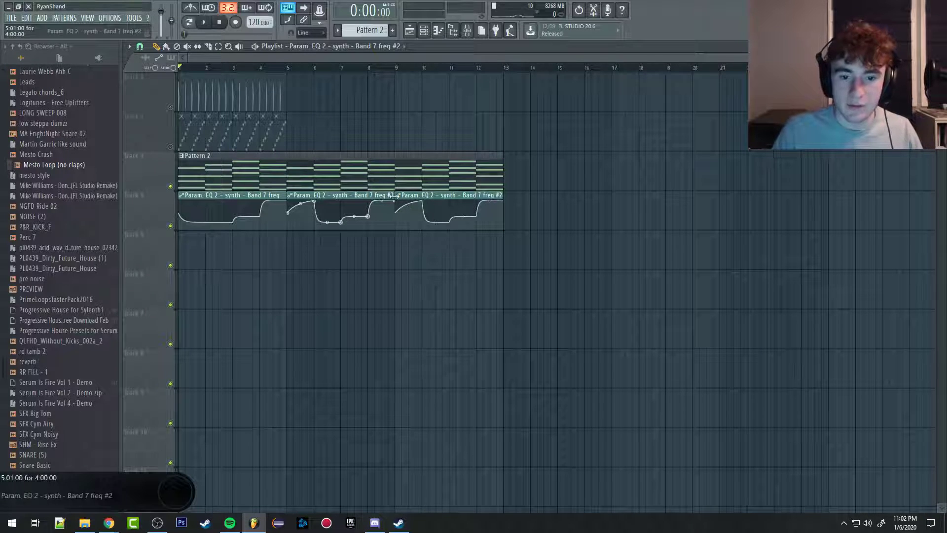
click(398, 195)
click(431, 274)
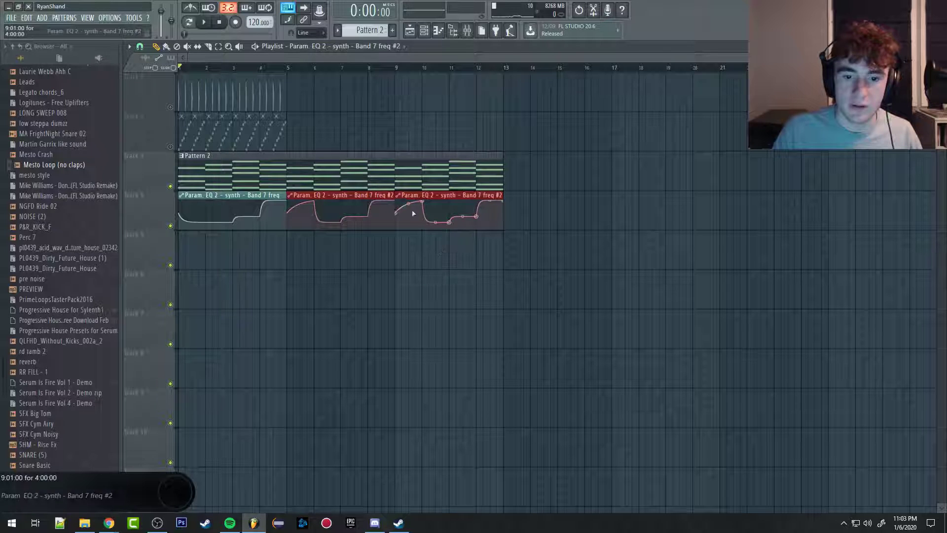
ctrl+click(556, 266)
click(398, 196)
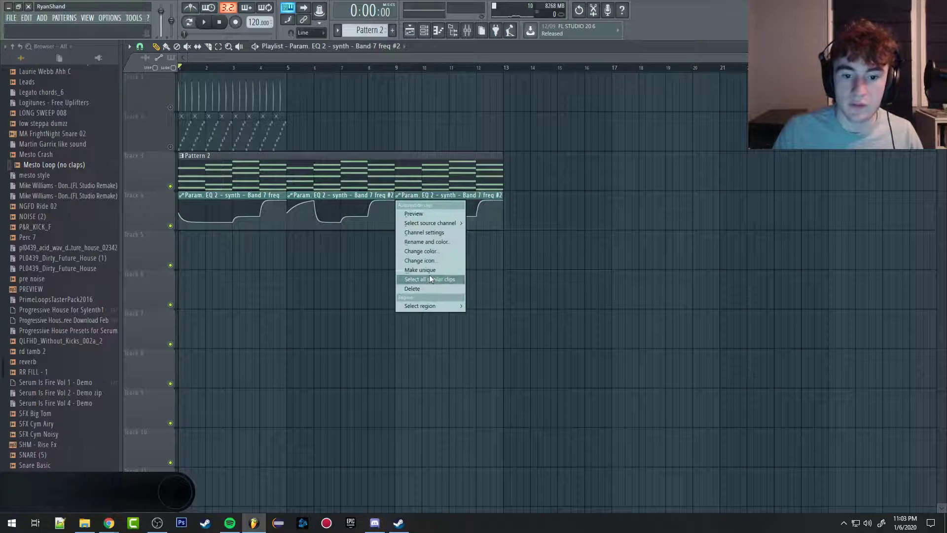
click(423, 270)
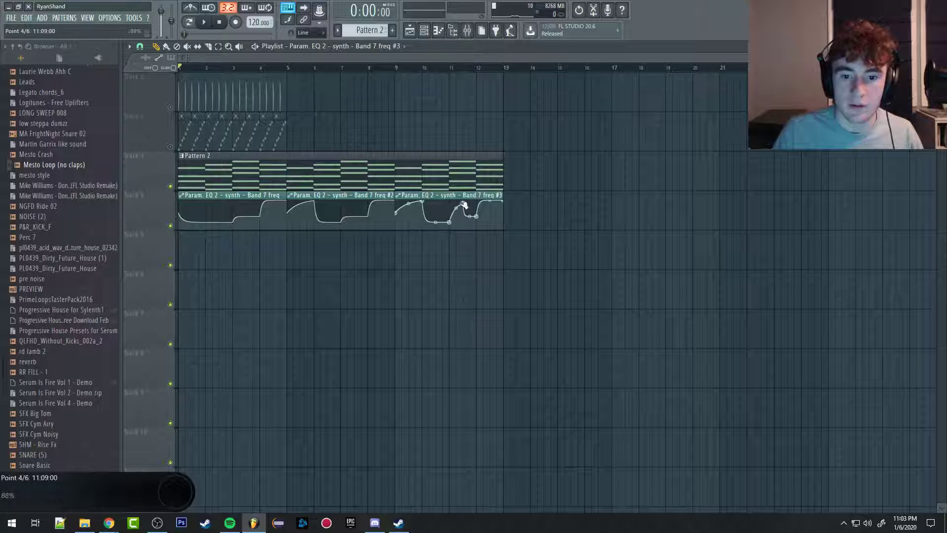
Step: Start playback and raise the first clip's point at bar 3 and the second clip's point at bar 7
key(space)
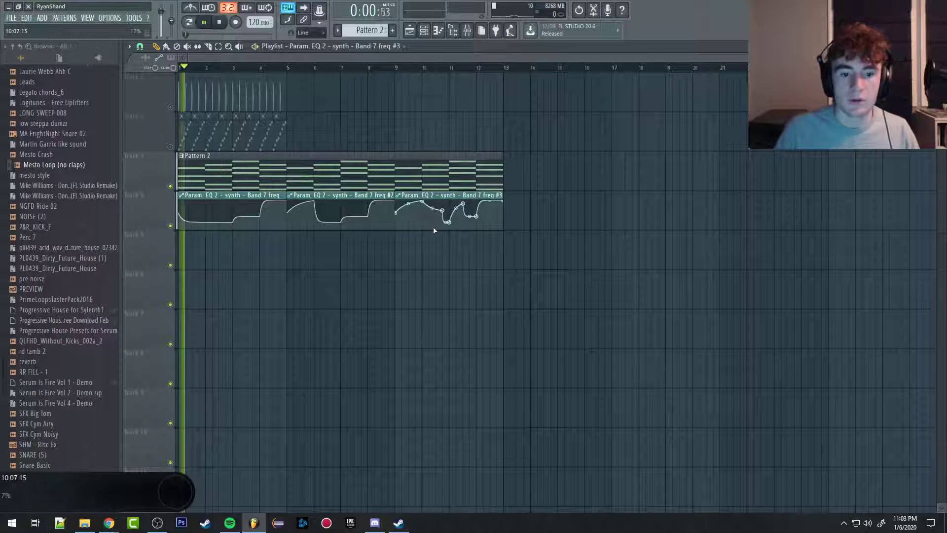
drag(233, 222, 234, 204)
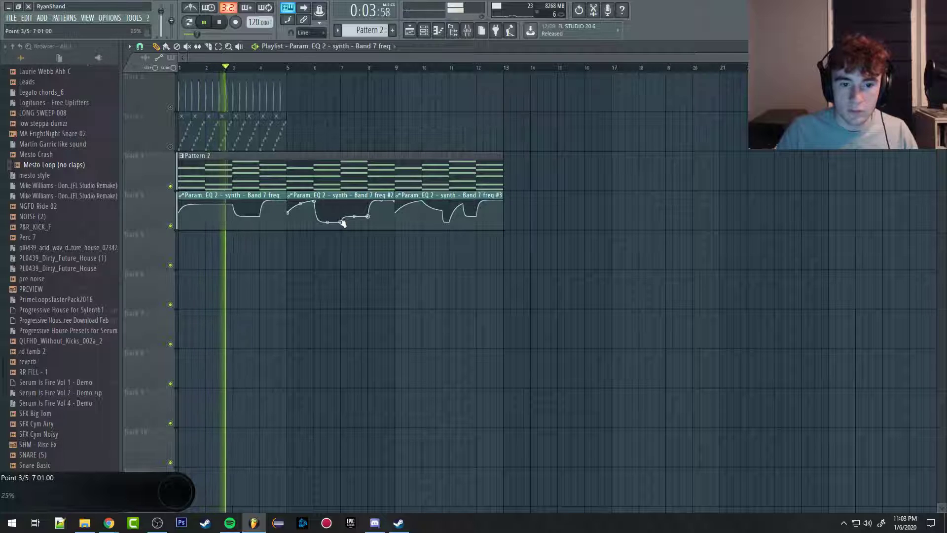
drag(343, 220, 346, 210)
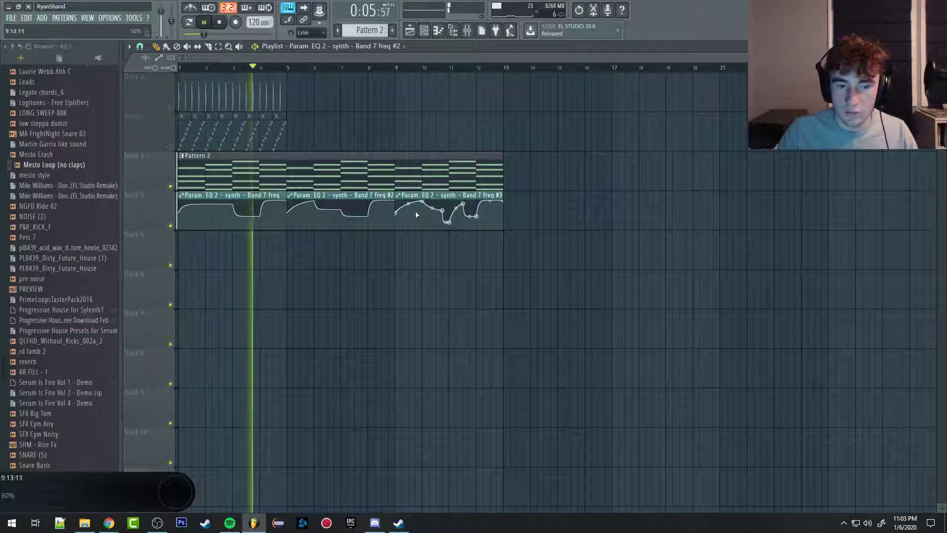
Step: Straighten the second clip's curve segments between bars 6 and 8 by resetting their tension, with playback stopped
right_click(354, 217)
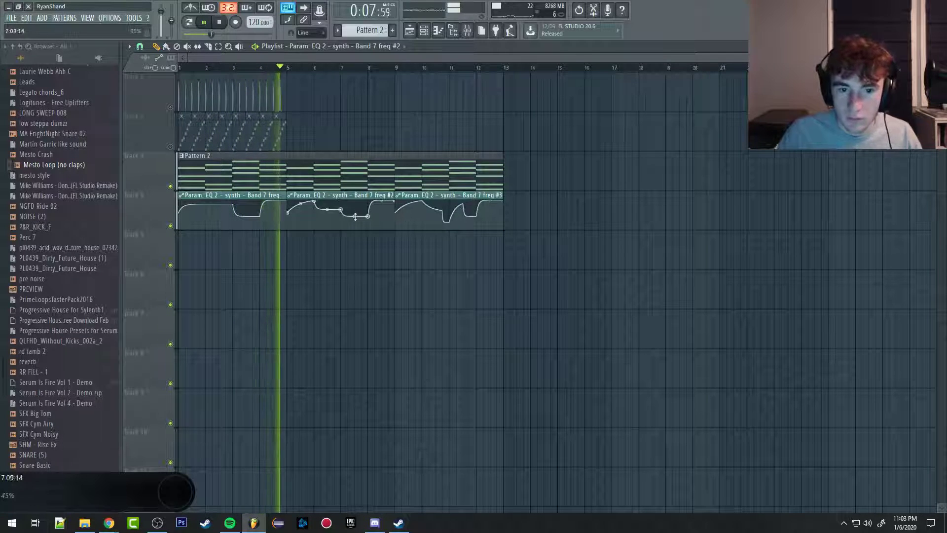
key(space)
right_click(326, 203)
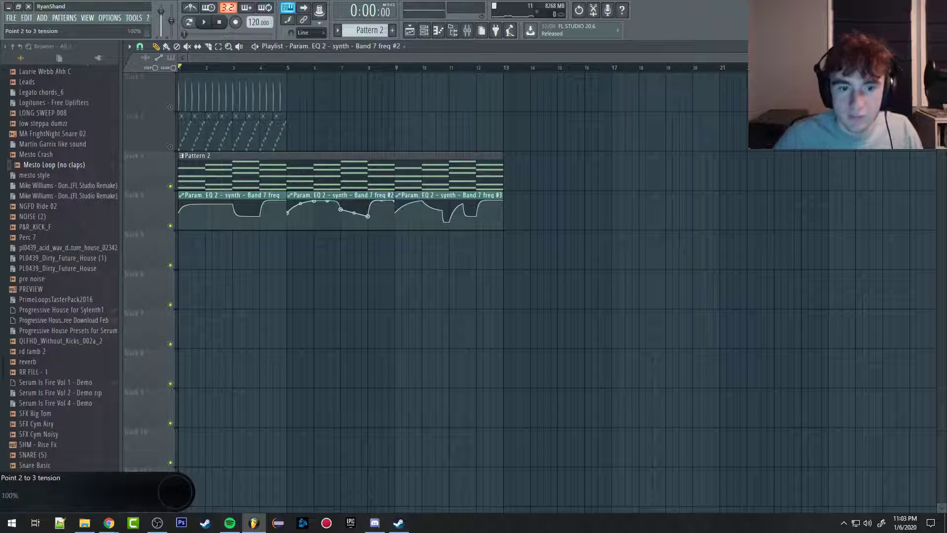
drag(327, 205, 327, 204)
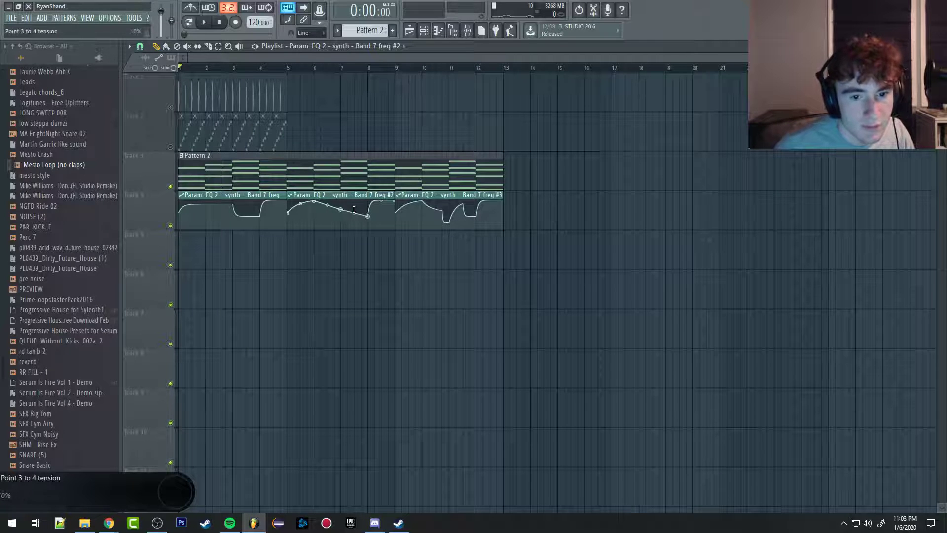
Step: Play the arrangement, delete the extra point midway through bar 6 in the second clip, and stop playback
key(space)
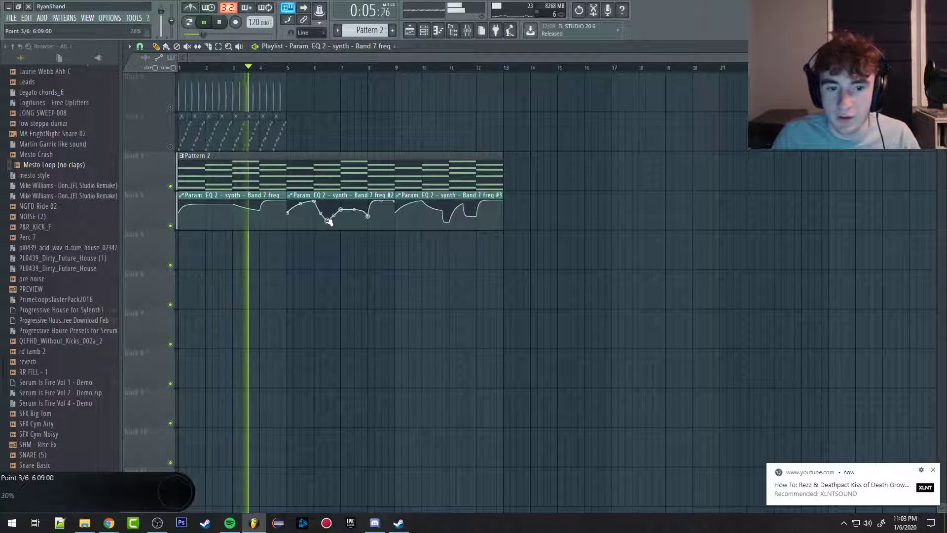
right_click(328, 221)
click(342, 234)
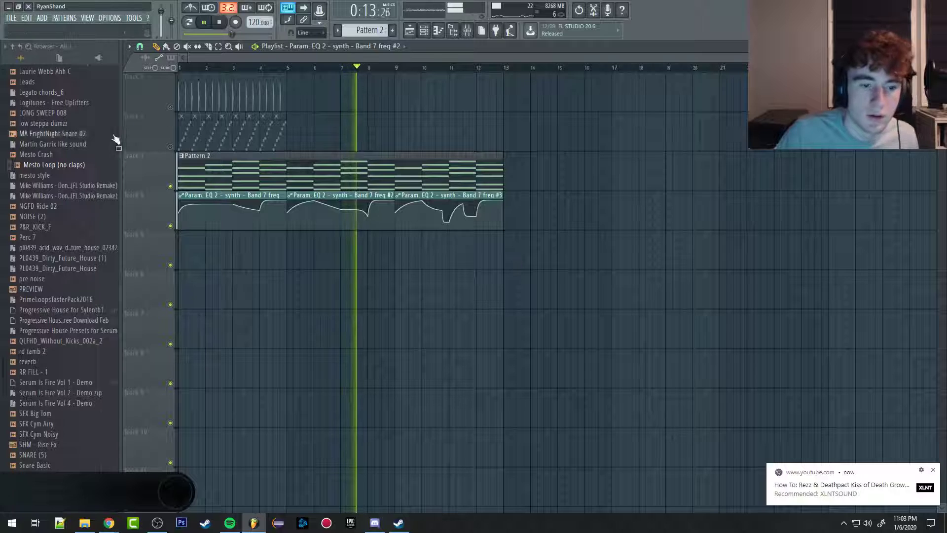
key(space)
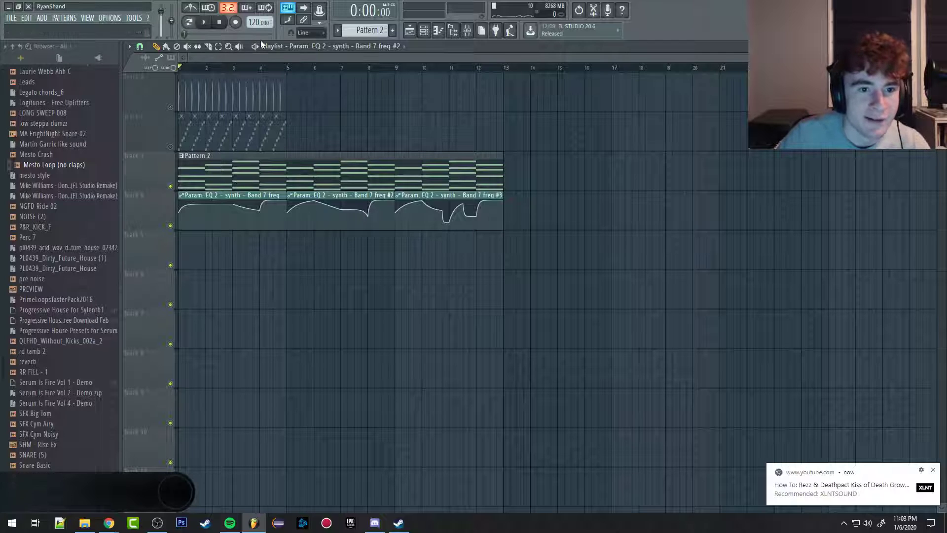
Step: Delete all pattern and automation clips from the playlist and open the mixer
right_click(494, 173)
right_click(451, 213)
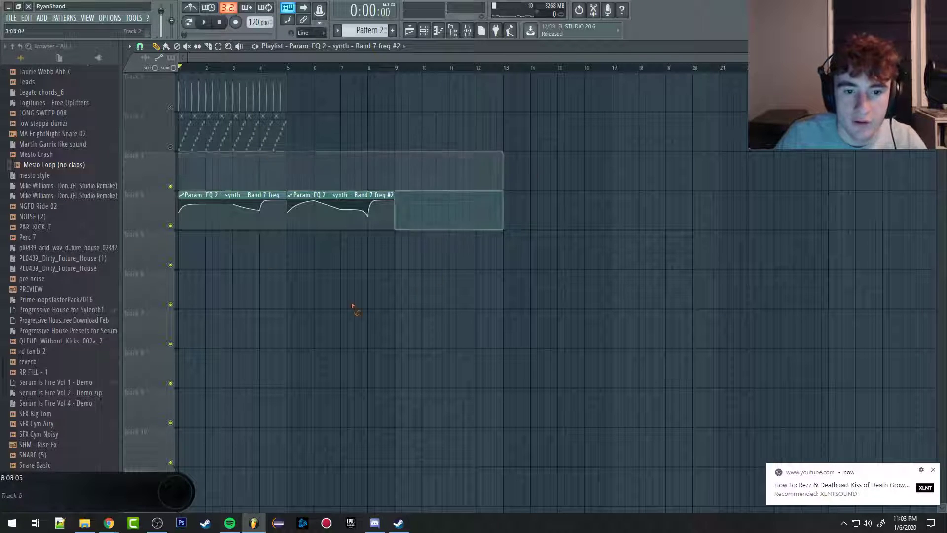
right_click(230, 213)
right_click(357, 215)
right_click(232, 134)
right_click(232, 94)
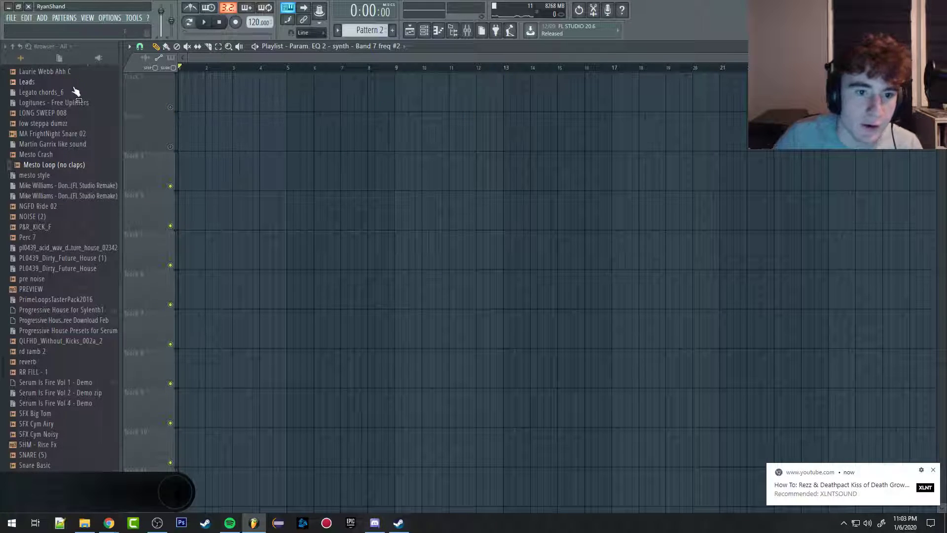
click(466, 31)
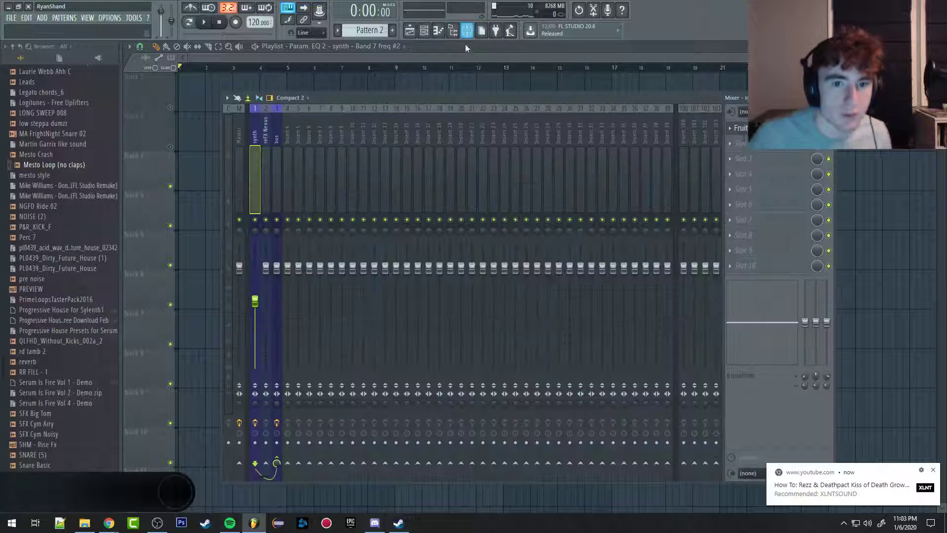
Step: Arm the Insert 4 mixer track for recording and bring up its audio input source choices
click(289, 143)
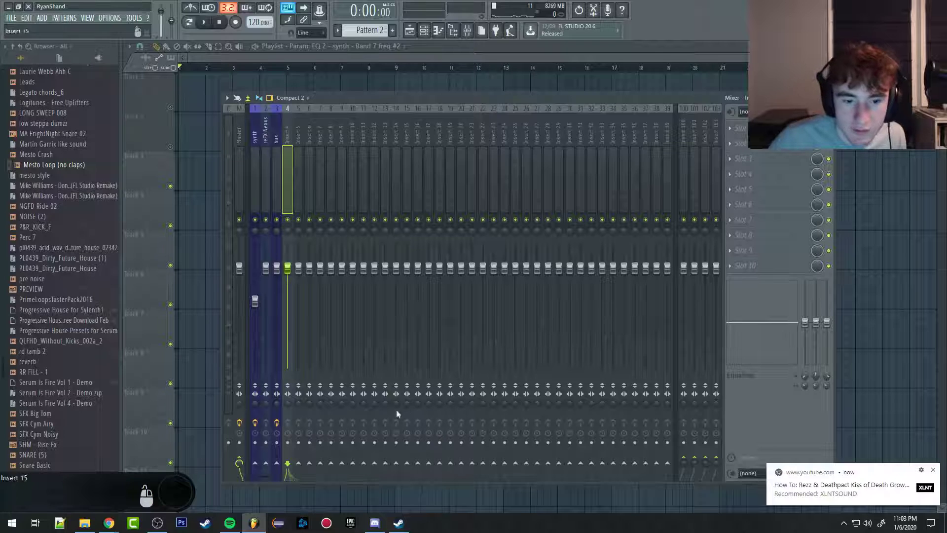
click(288, 442)
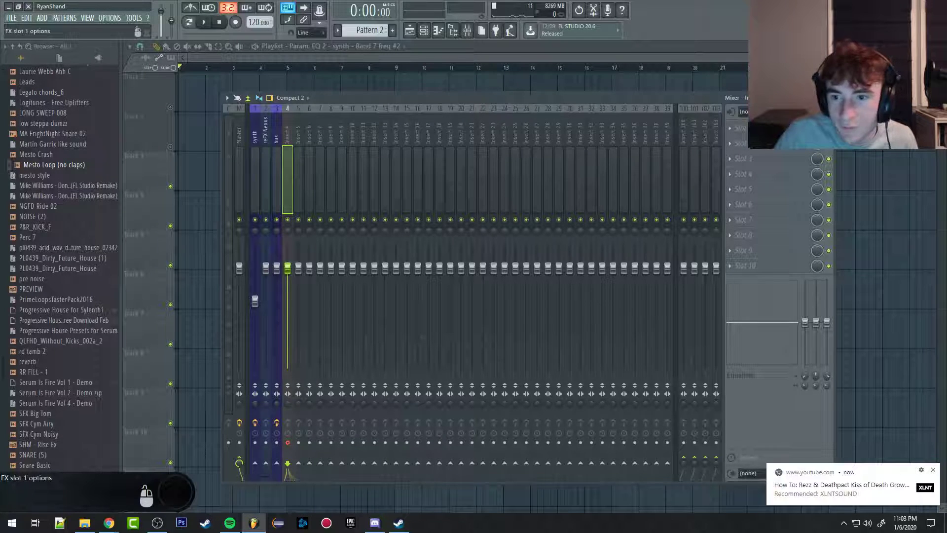
click(731, 127)
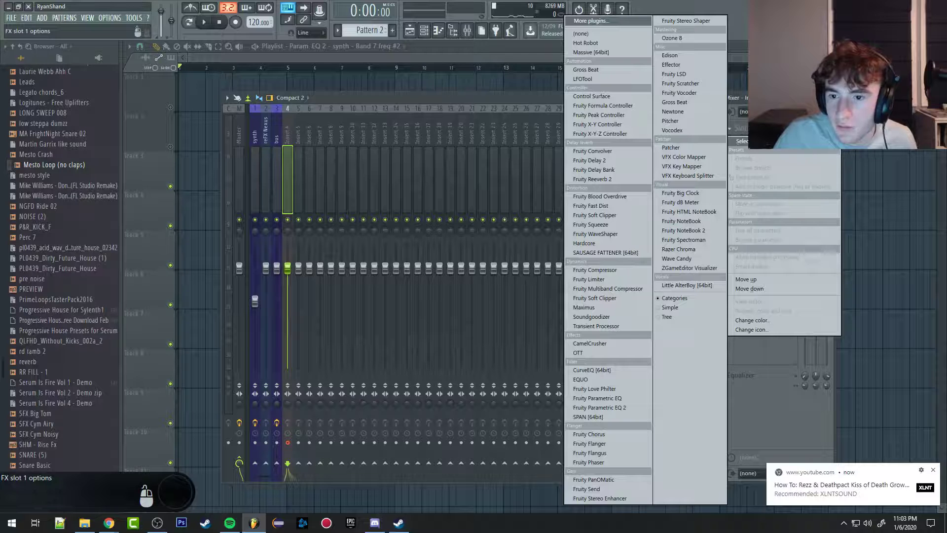
click(769, 112)
click(770, 112)
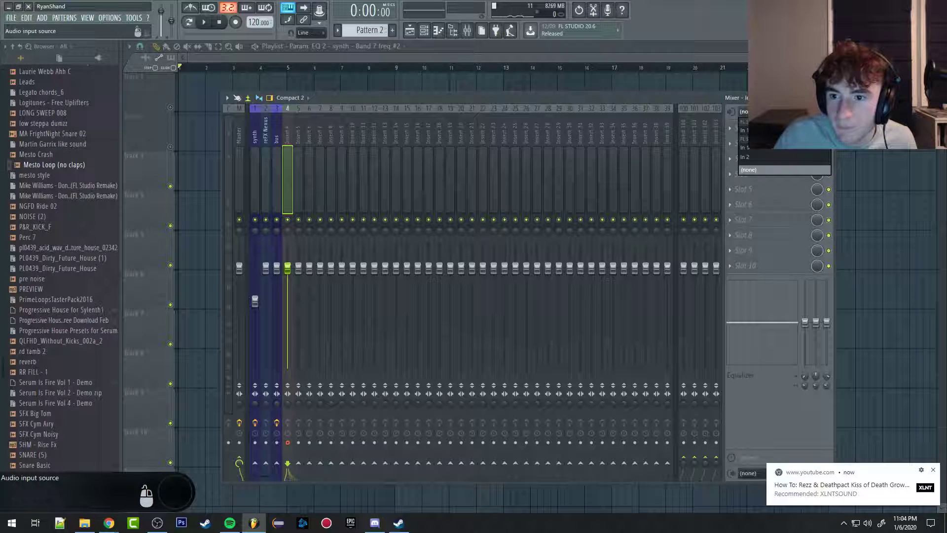
Step: Set the audio input source of Insert 4 to In 2
click(744, 156)
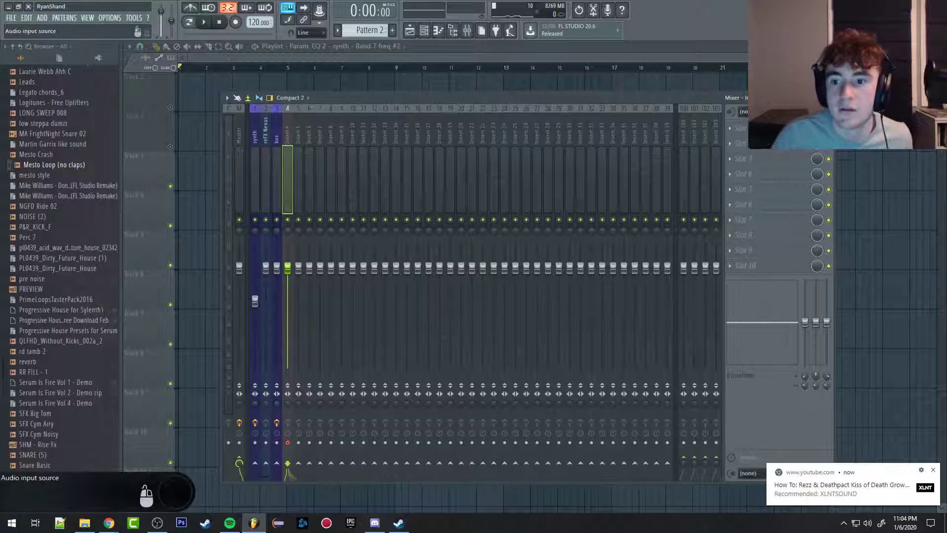
click(744, 112)
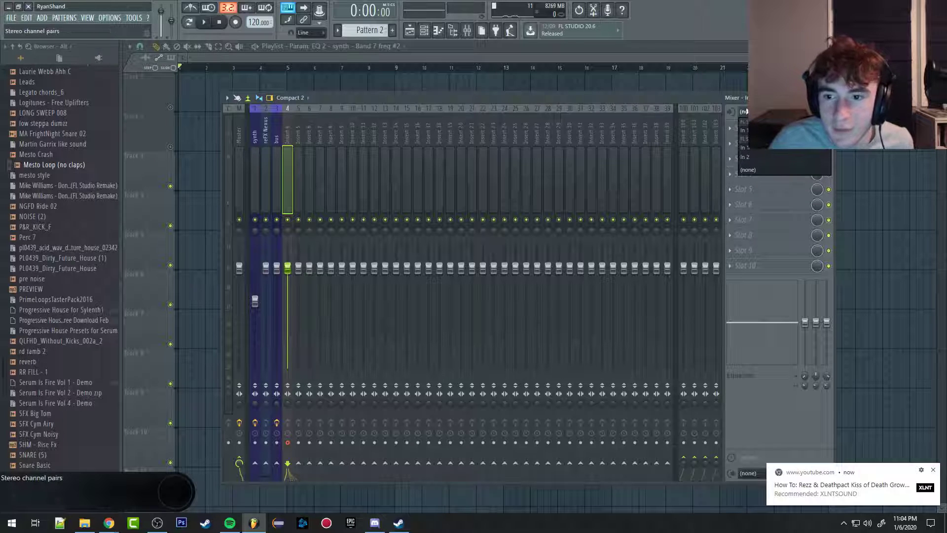
click(762, 112)
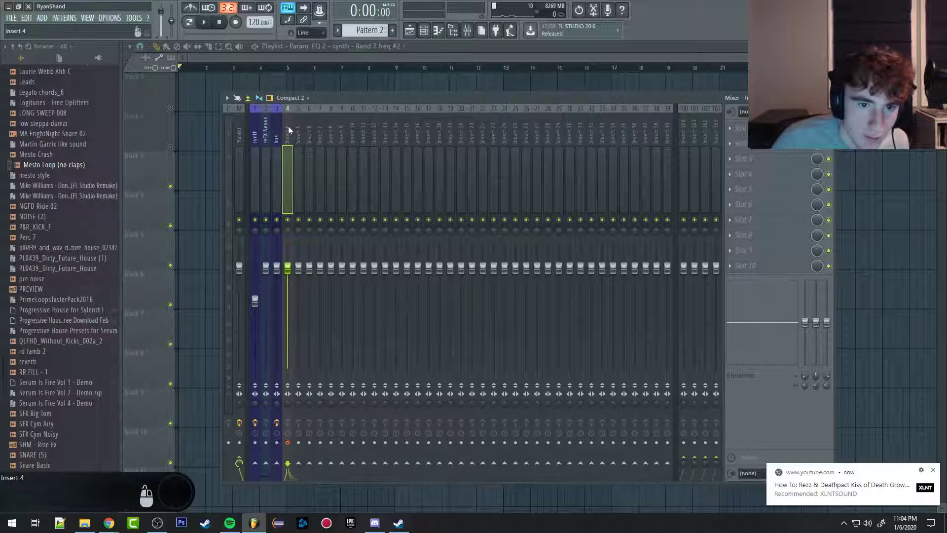
Step: Return to the playlist, bring up the choices for what to record, and dismiss them without choosing one
click(343, 59)
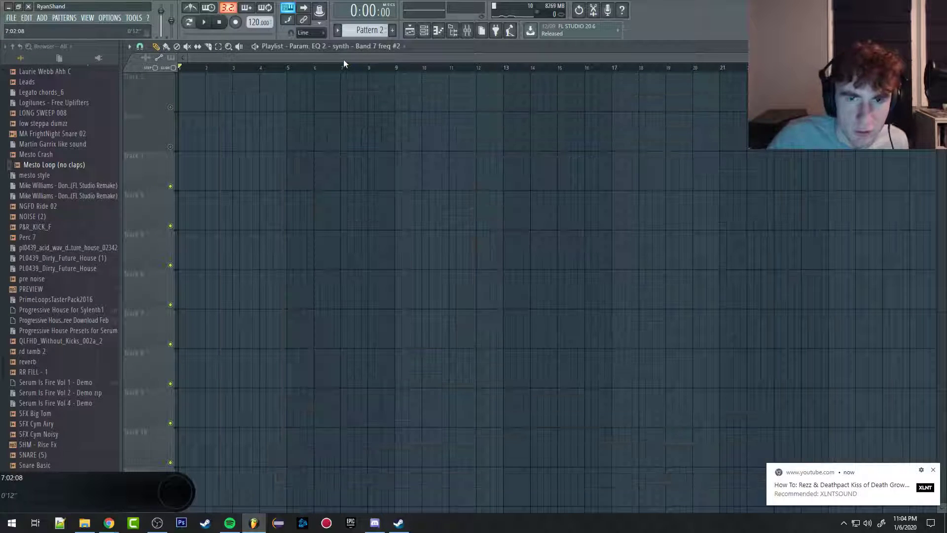
click(235, 22)
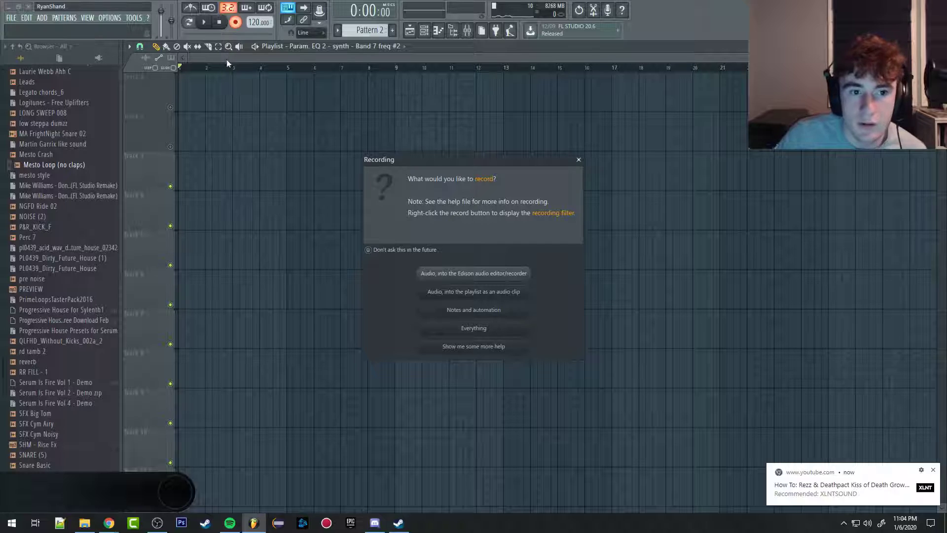
click(579, 159)
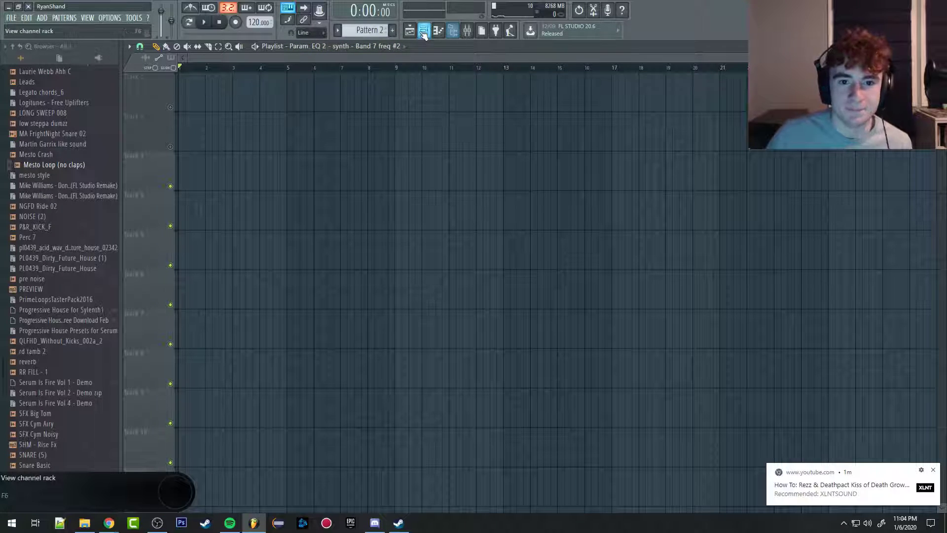
Step: Dismiss the YouTube notification covering the empty playlist
click(933, 471)
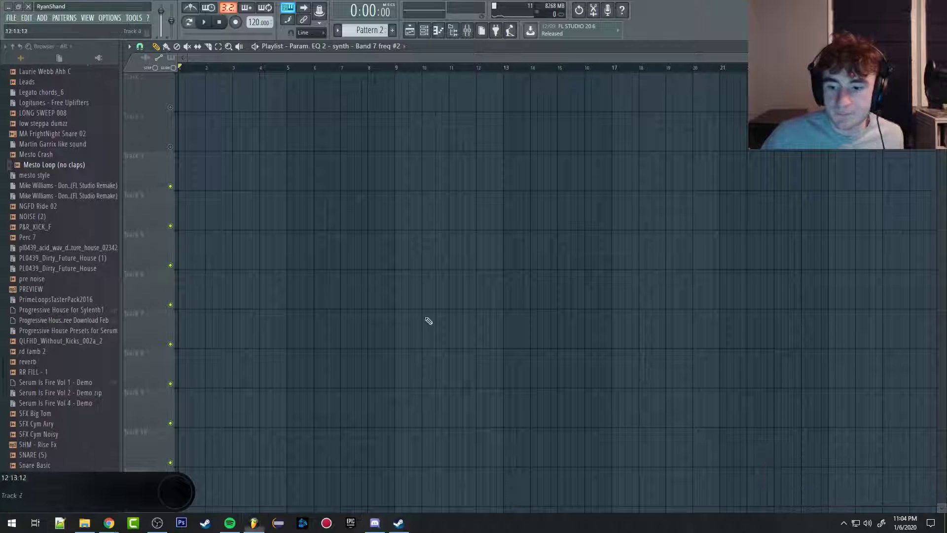
scroll(317, 193, down, 1)
scroll(340, 187, up, 3)
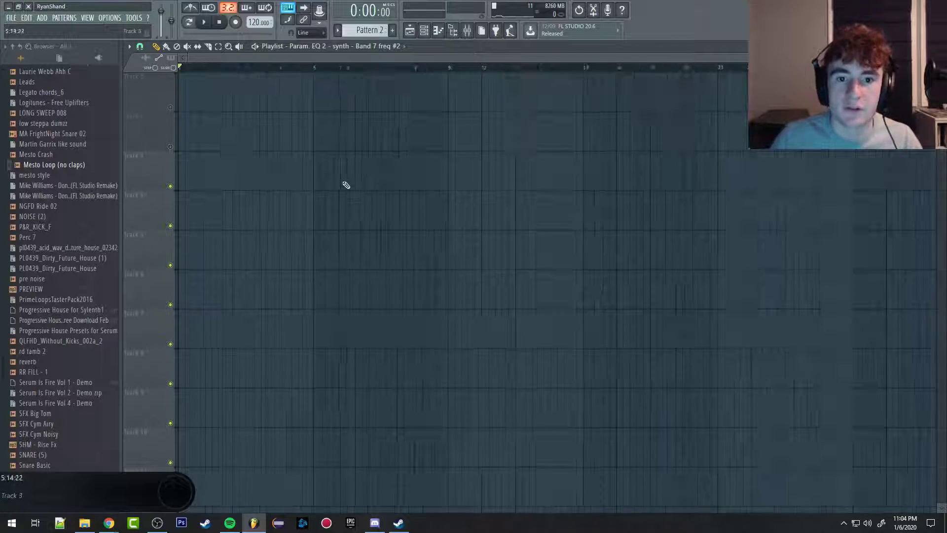